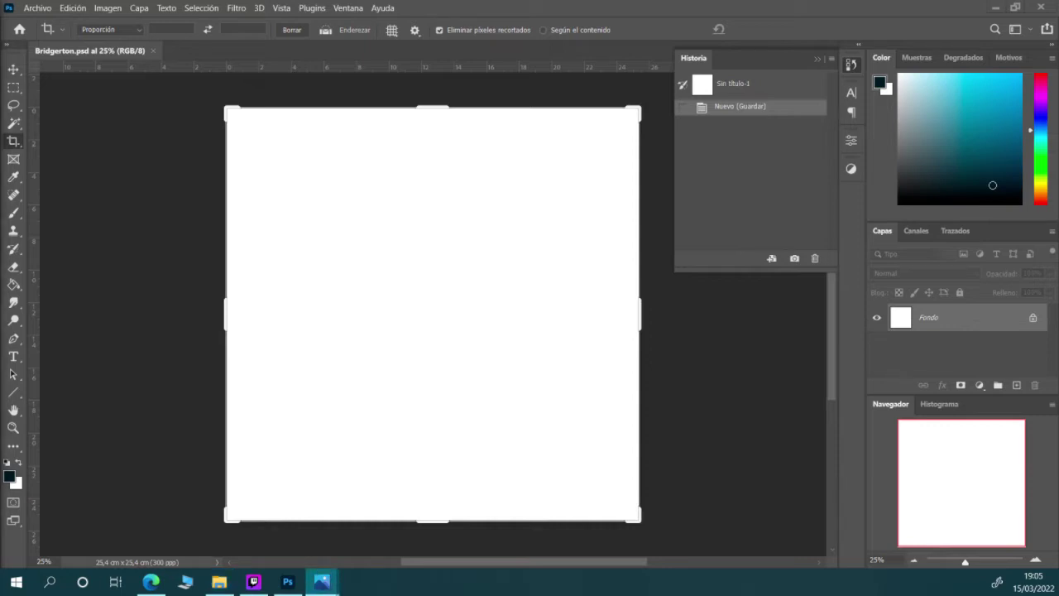
Bring the Photos viewer forward, maximize it on bridgerton1x03_1519.jpg, and advance to the next still
click(322, 582)
double_click(473, 33)
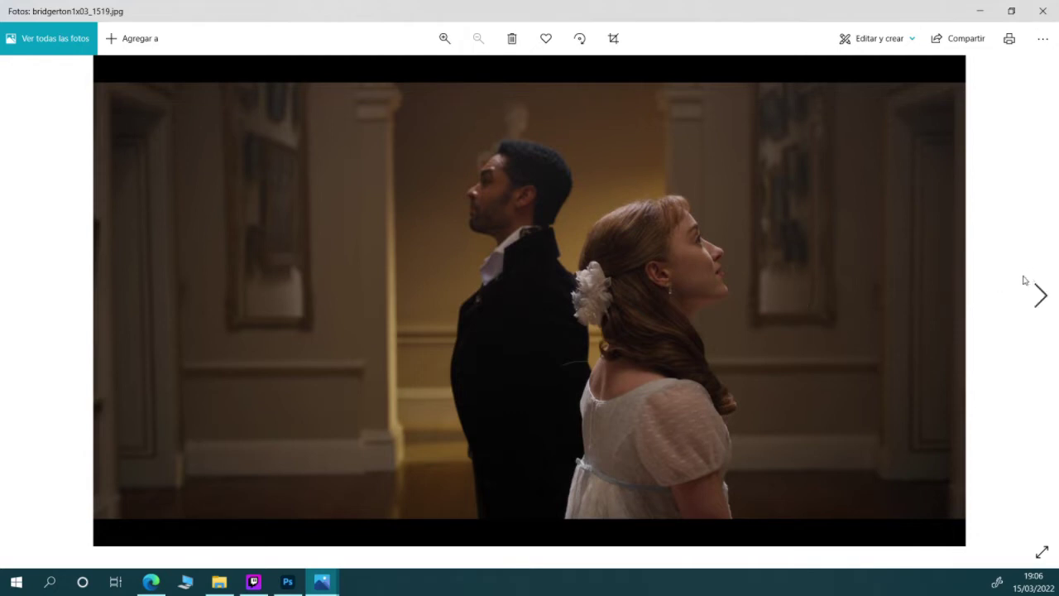
click(1039, 286)
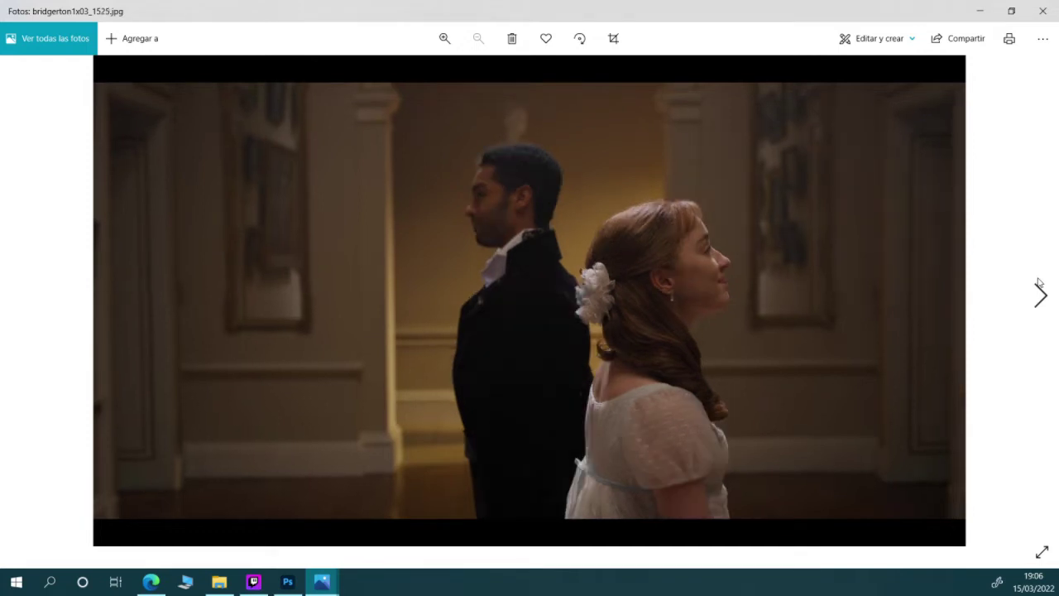
Browse forward through the episode 3 stills to the smiling redhead, then step back to an earlier couple still
click(1039, 286)
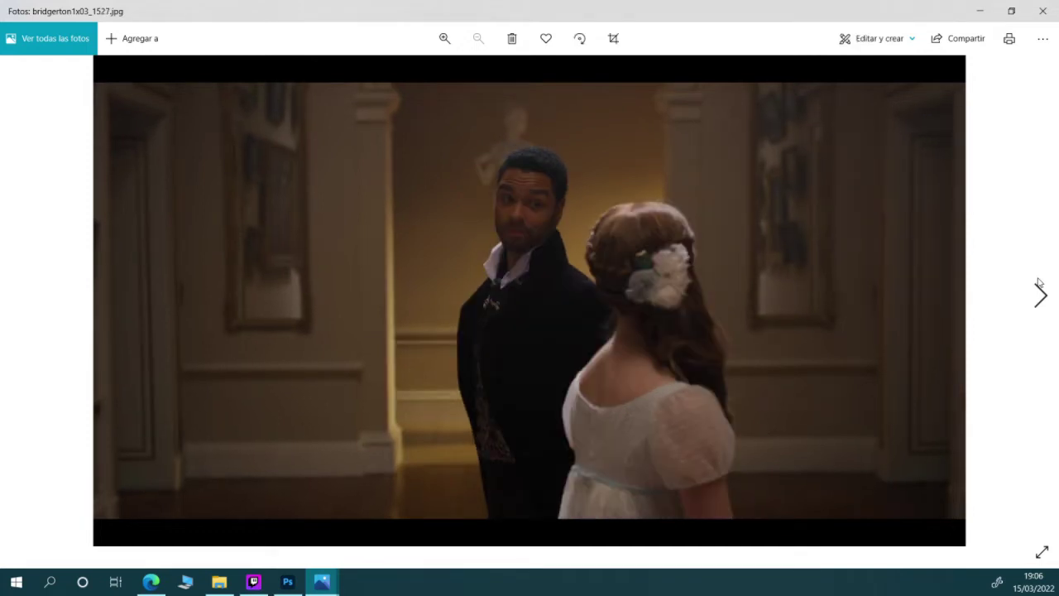
click(1040, 285)
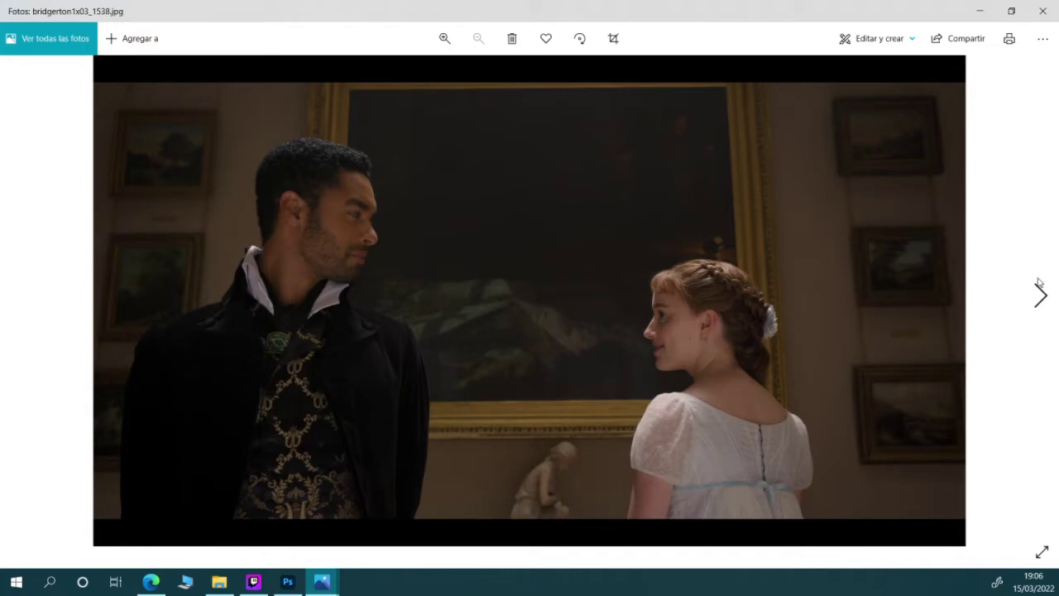
click(1040, 286)
click(1039, 286)
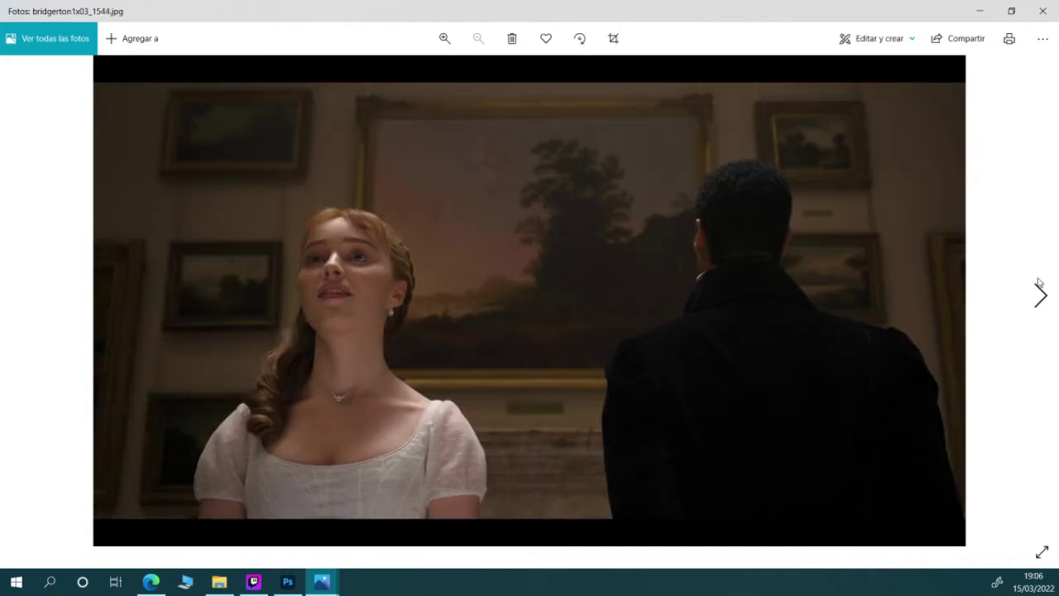
click(1039, 285)
click(1039, 286)
click(1039, 286)
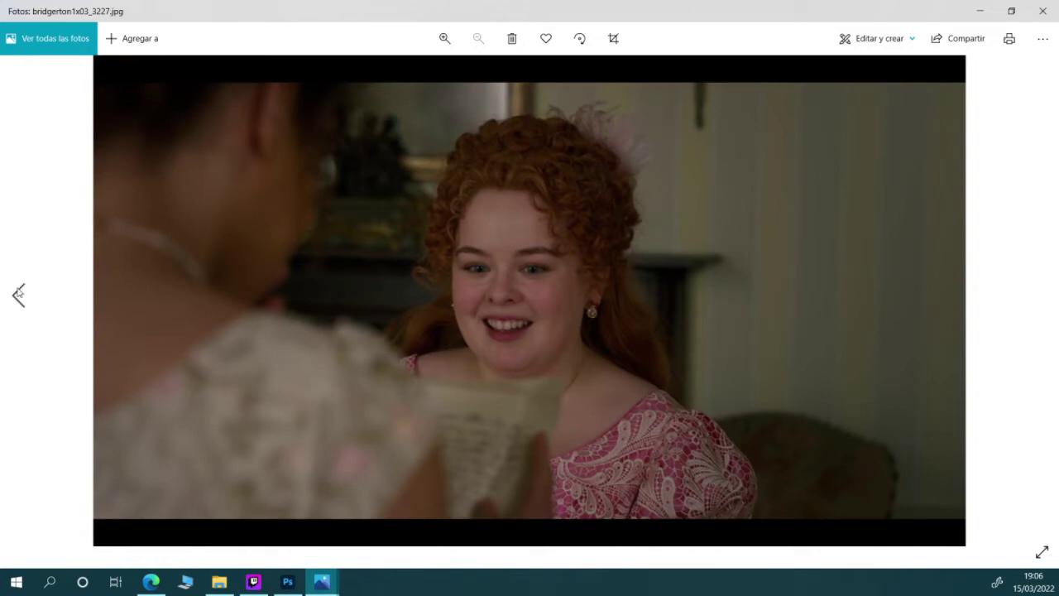
click(19, 294)
click(18, 293)
click(18, 294)
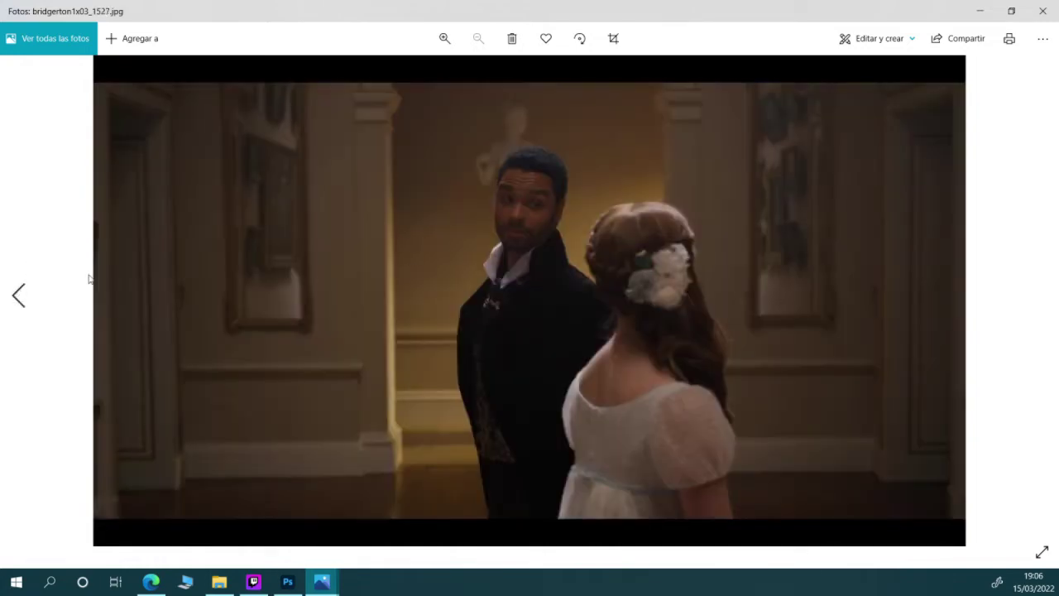
scroll(36, 254, up, 1)
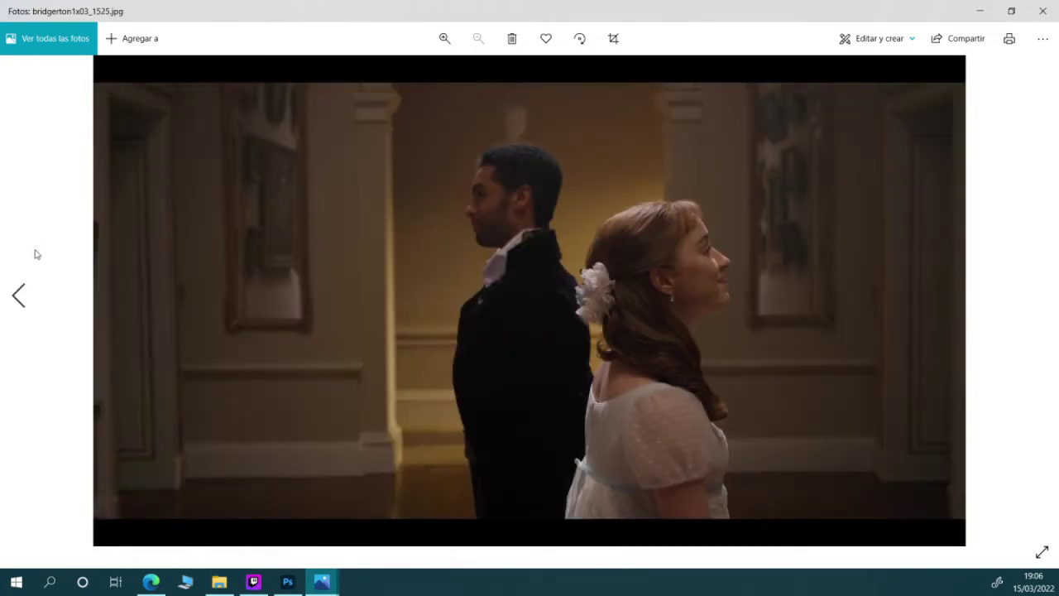
scroll(35, 253, up, 1)
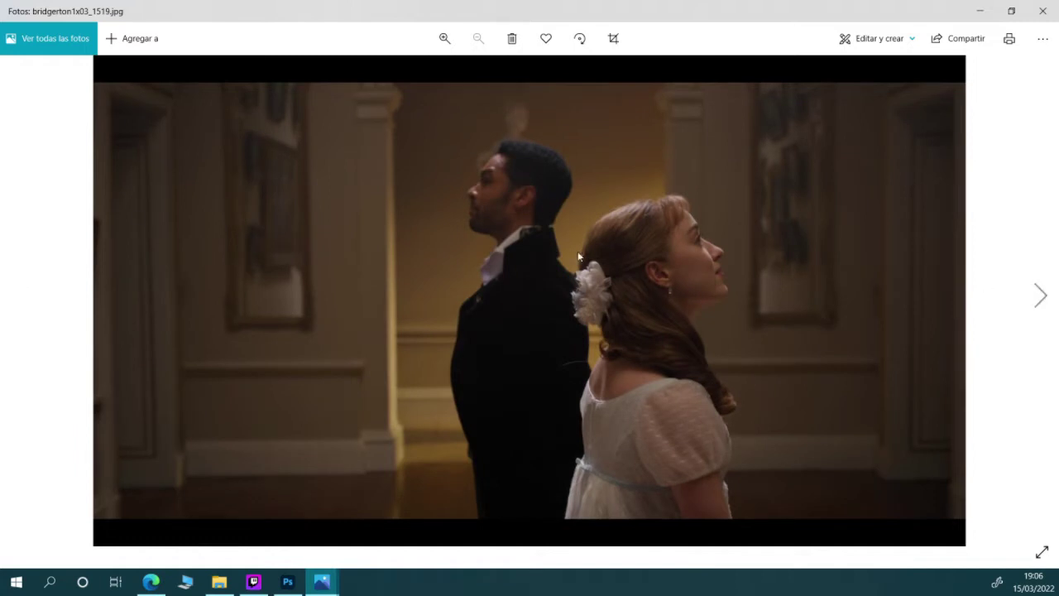
Advance through the gallery and held-hands stills to the hallway photo of the couple
click(1038, 296)
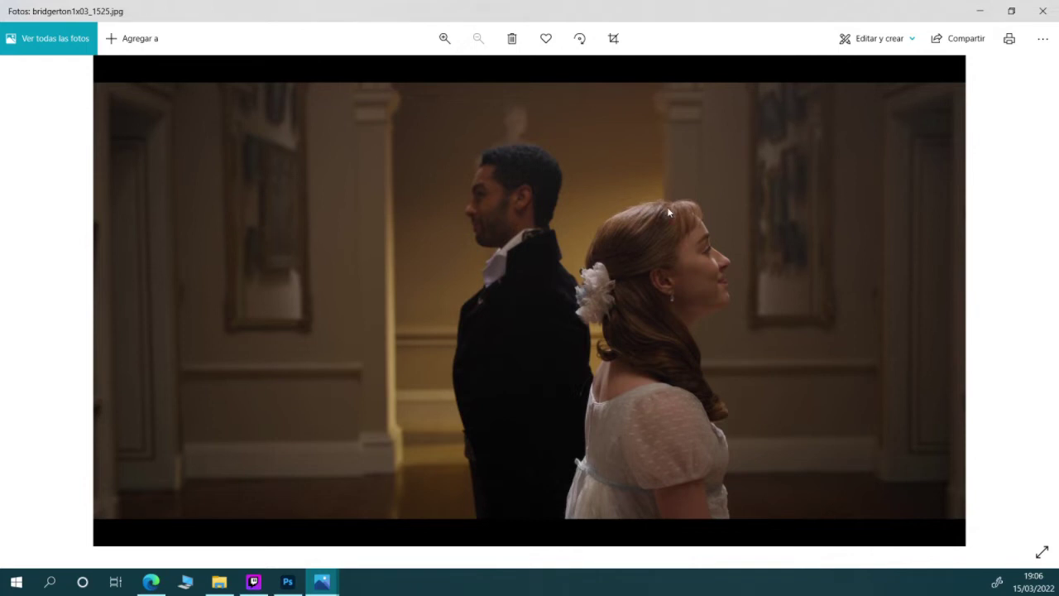
click(1038, 292)
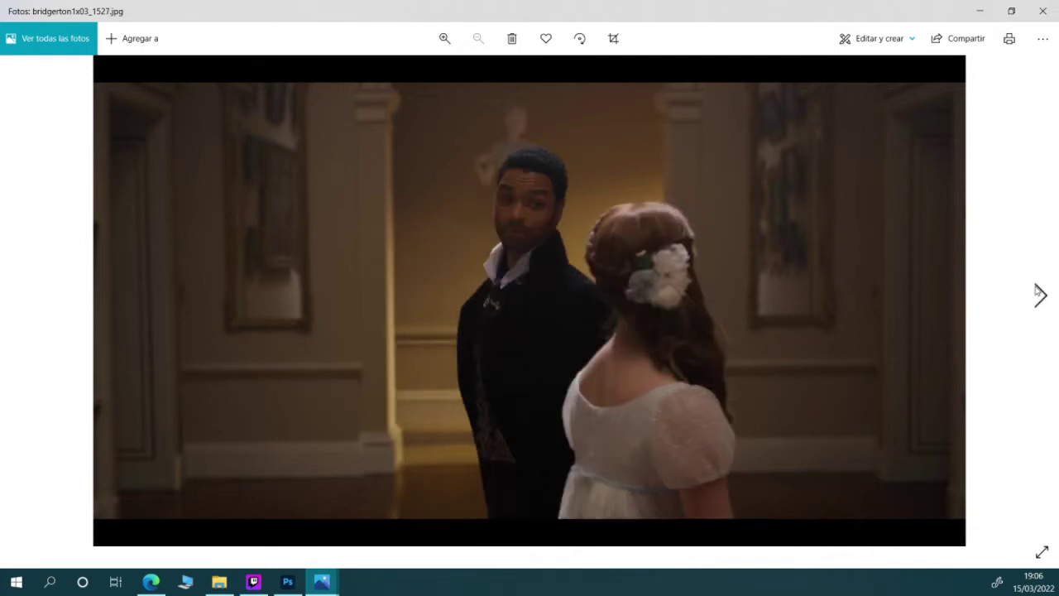
click(1039, 292)
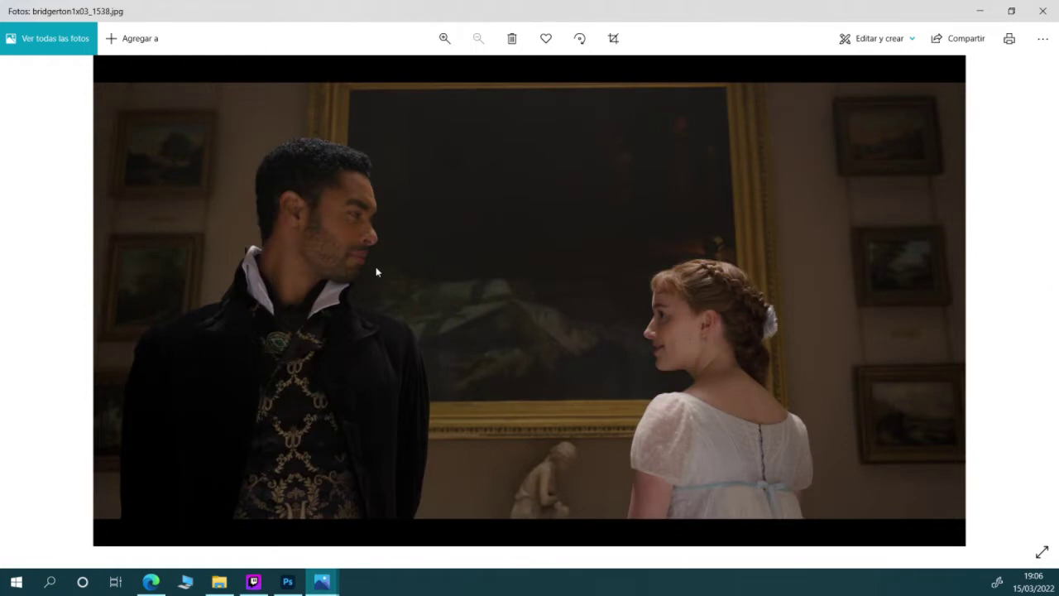
click(1037, 293)
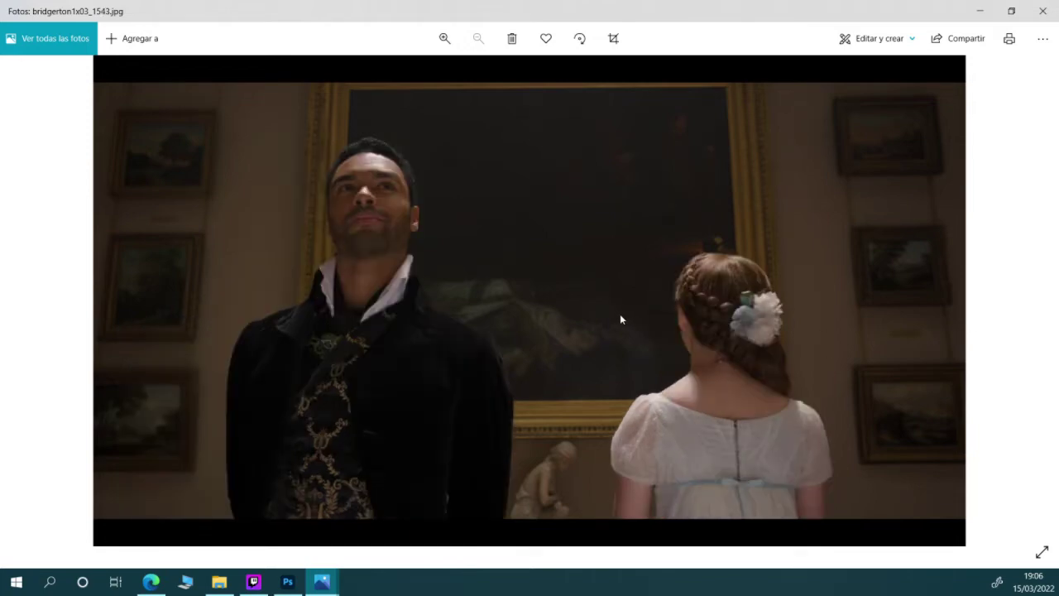
click(1032, 288)
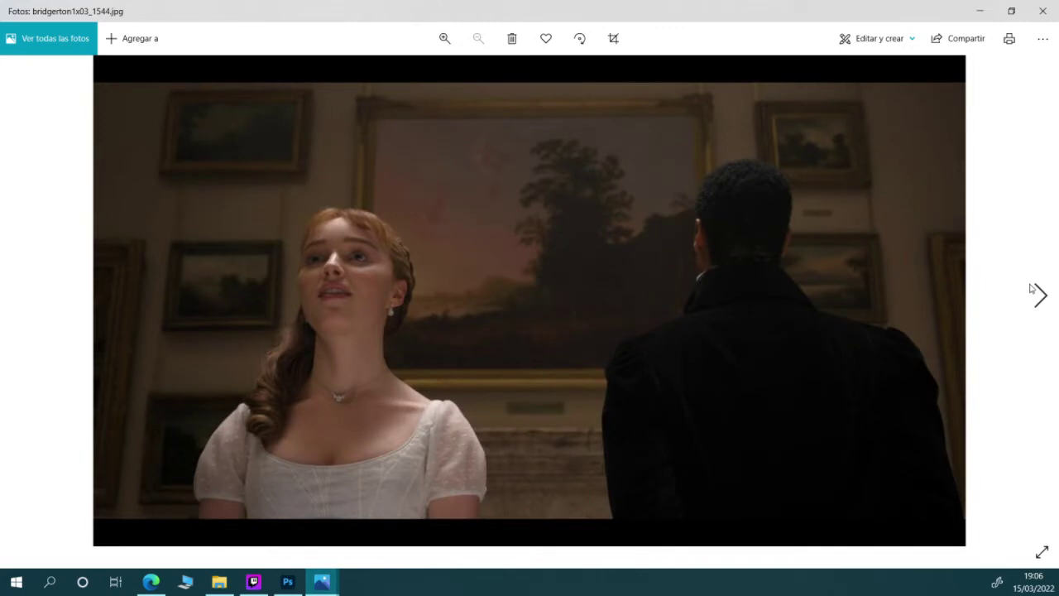
click(1031, 288)
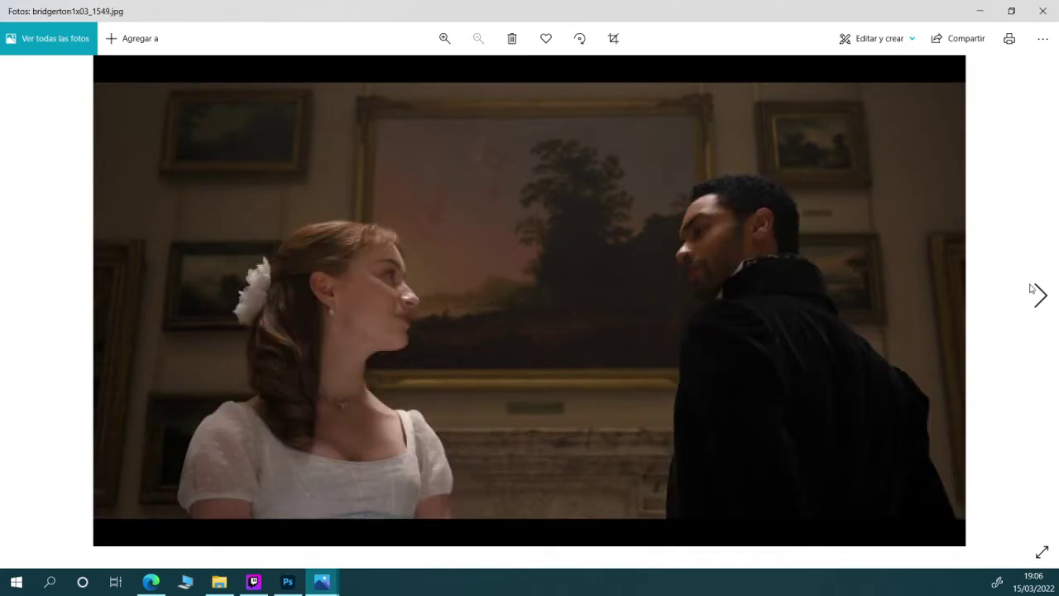
click(1032, 288)
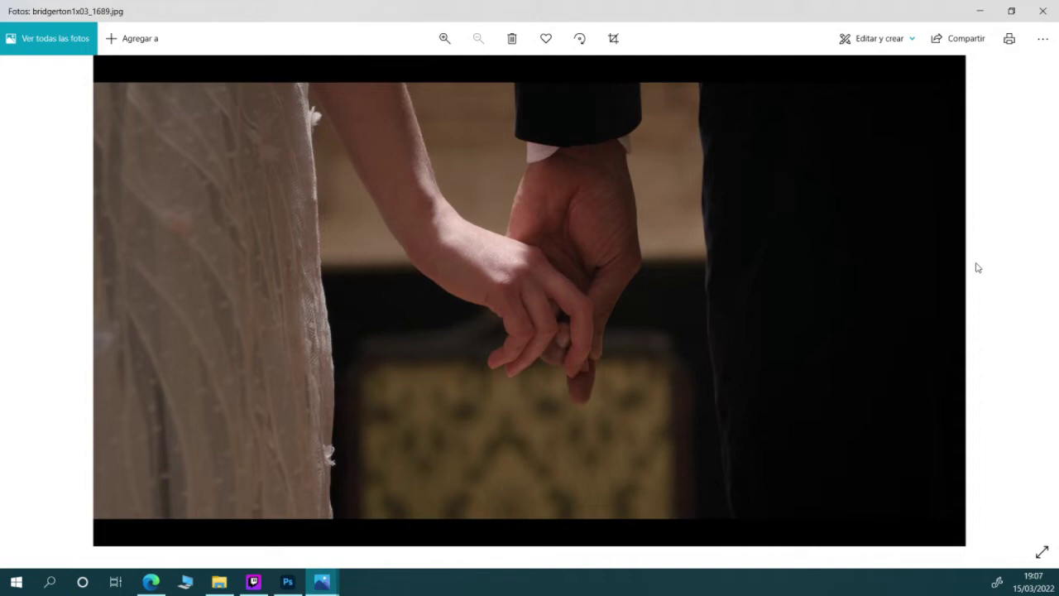
click(1040, 272)
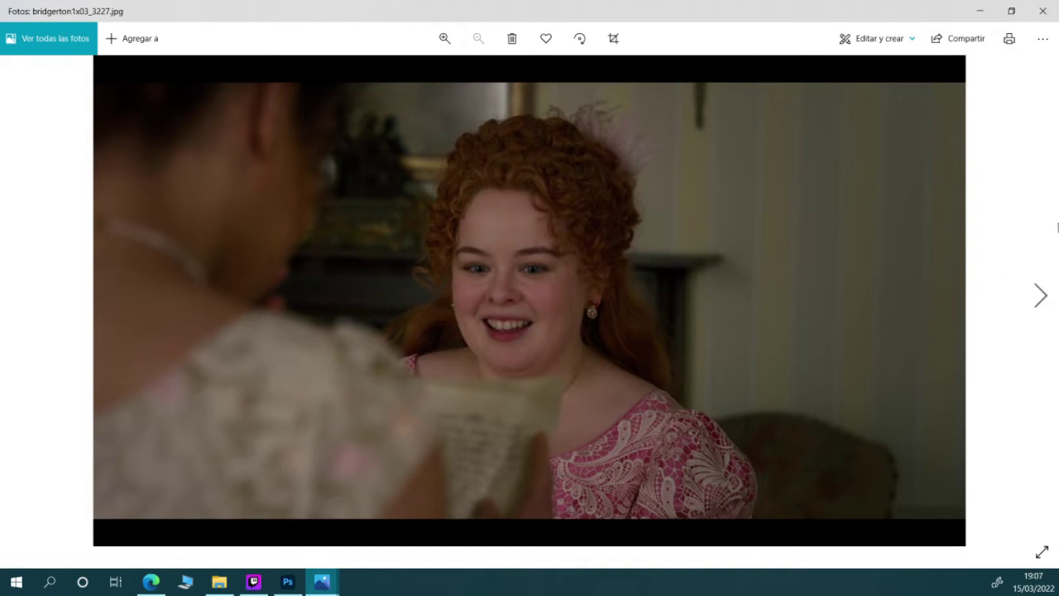
click(1041, 295)
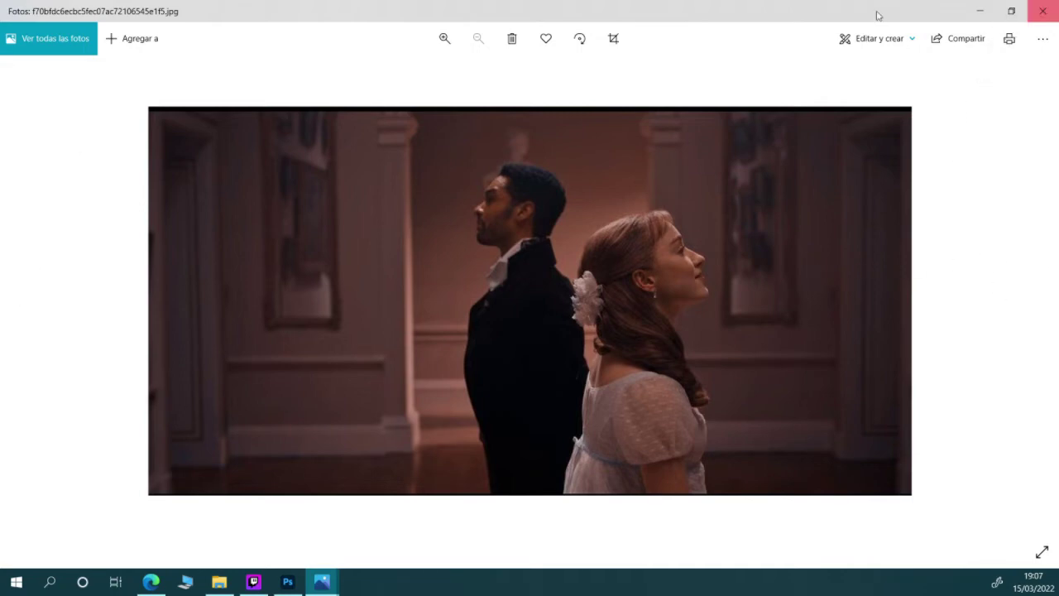
key(Right)
Browse the reference stills from the wisteria house through the drawing-room scene to the seated women
click(1039, 296)
click(1039, 295)
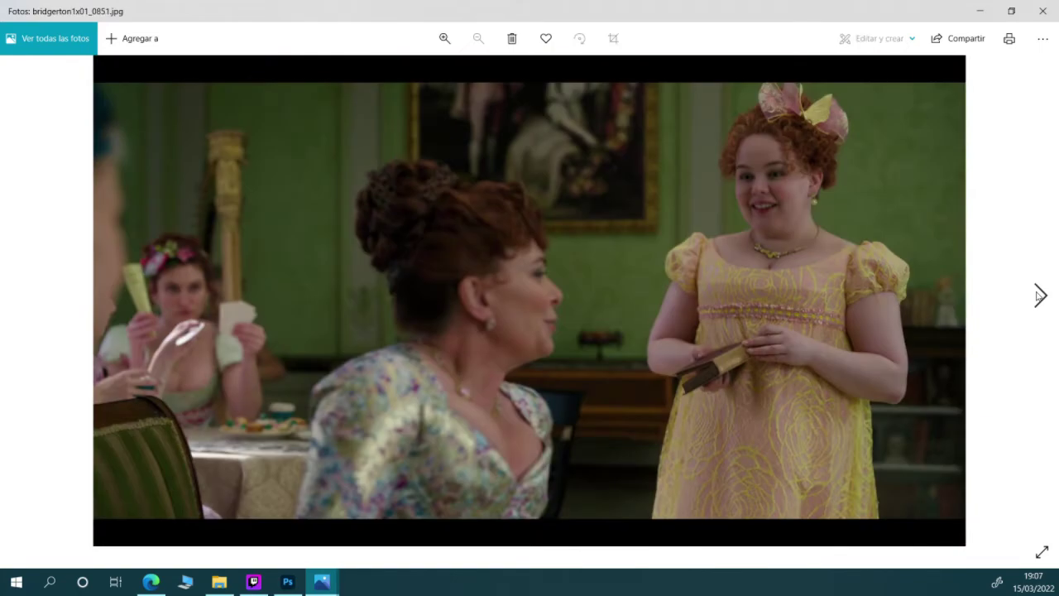
click(19, 295)
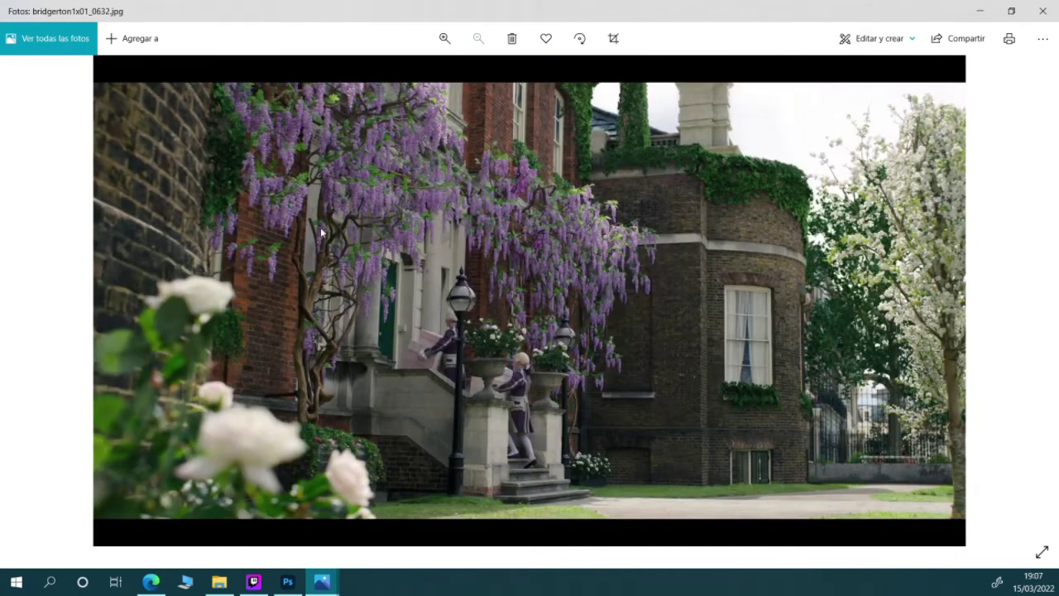
click(1036, 312)
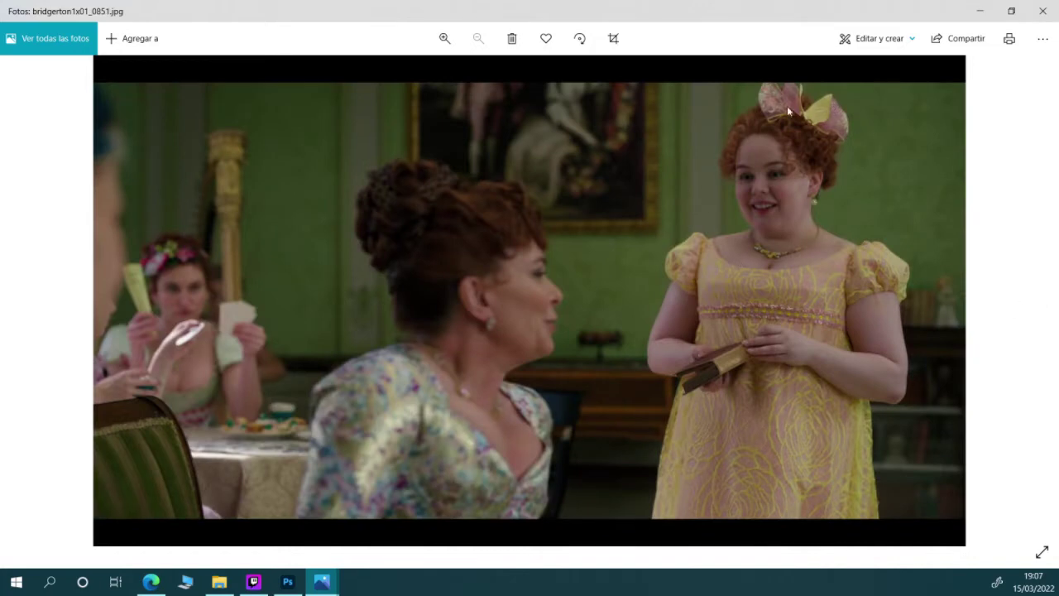
scroll(883, 133, up, 1)
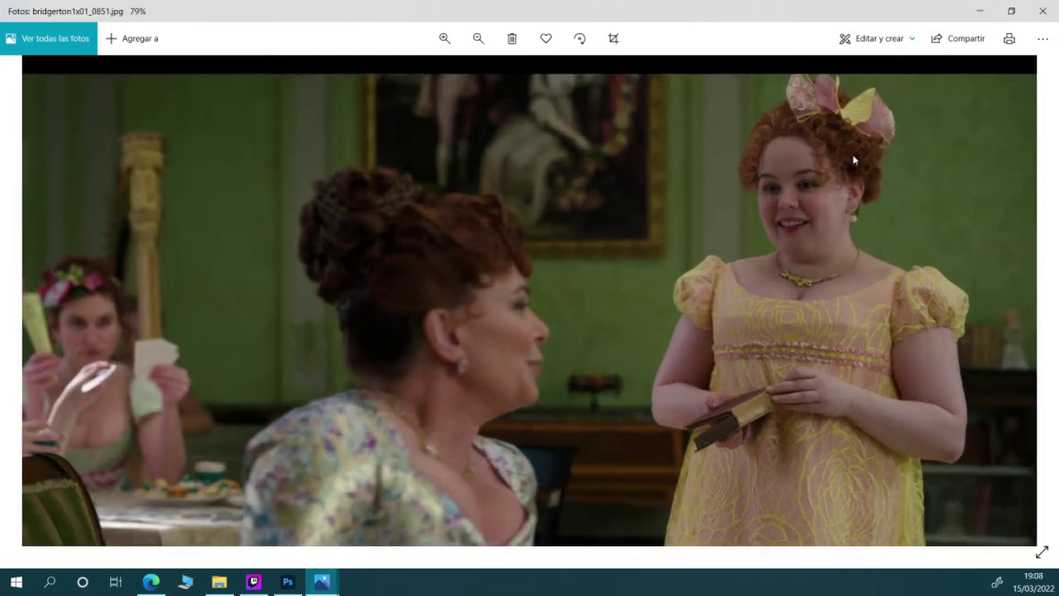
scroll(883, 132, up, 2)
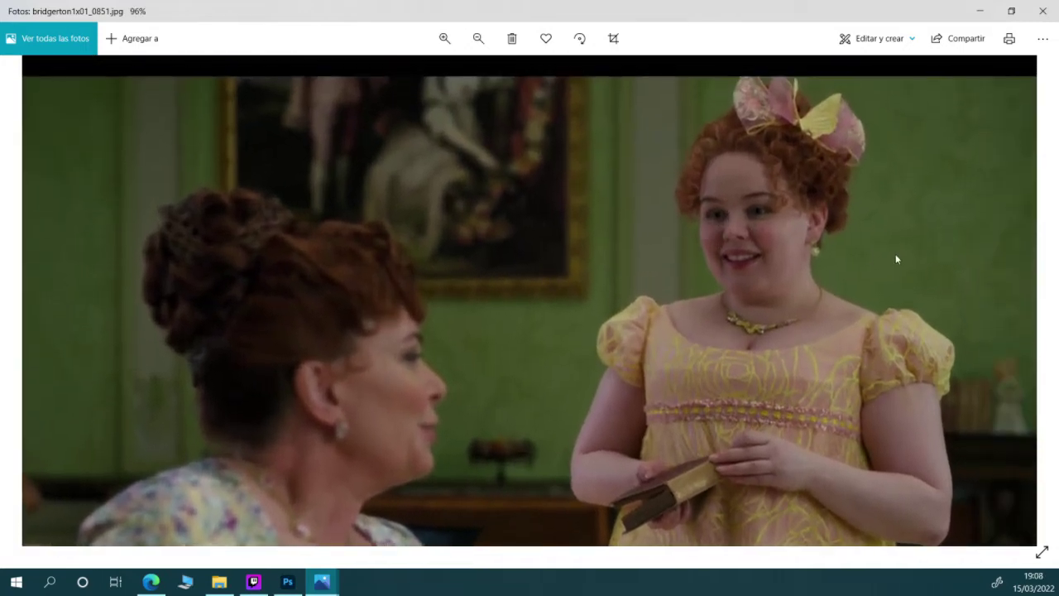
scroll(892, 253, down, 3)
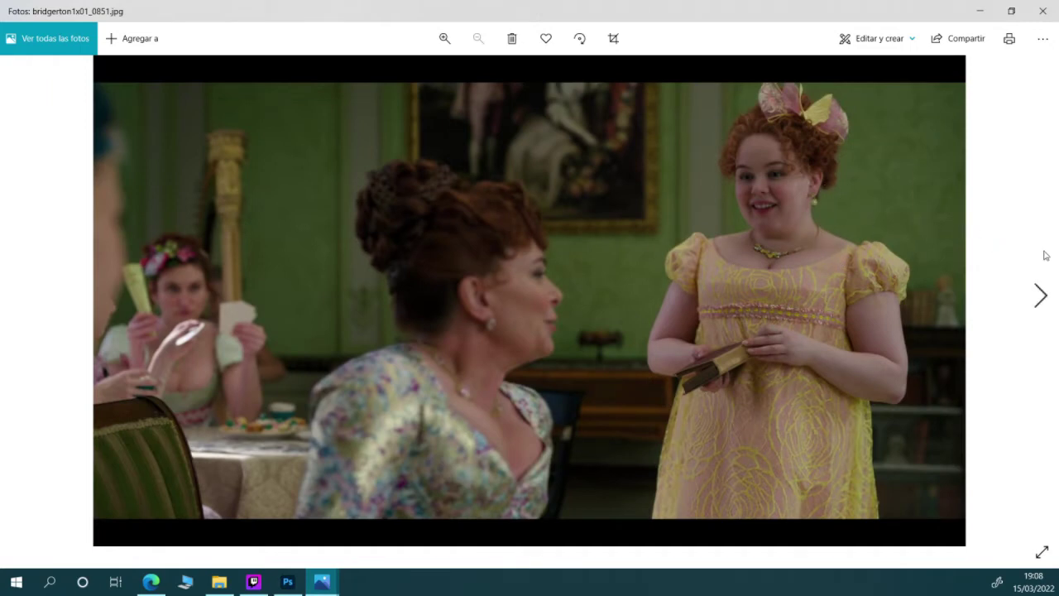
key(Right)
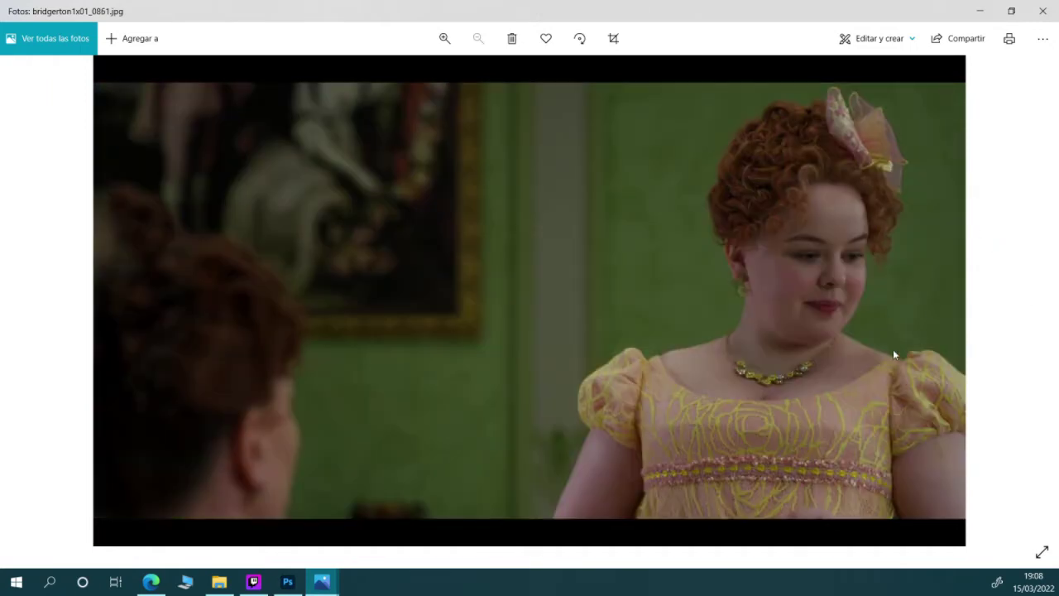
click(1041, 291)
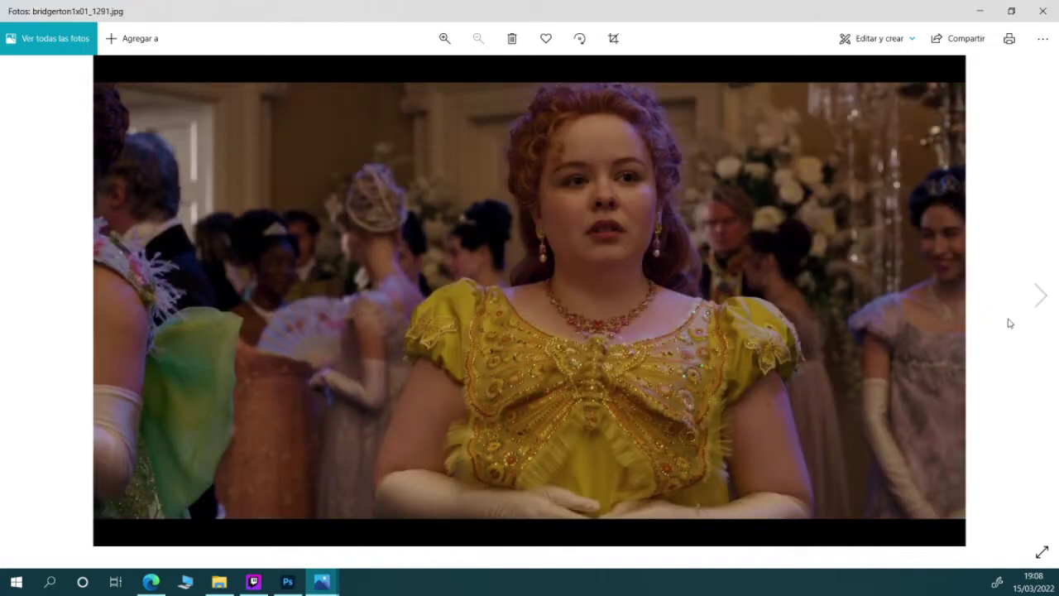
click(1038, 299)
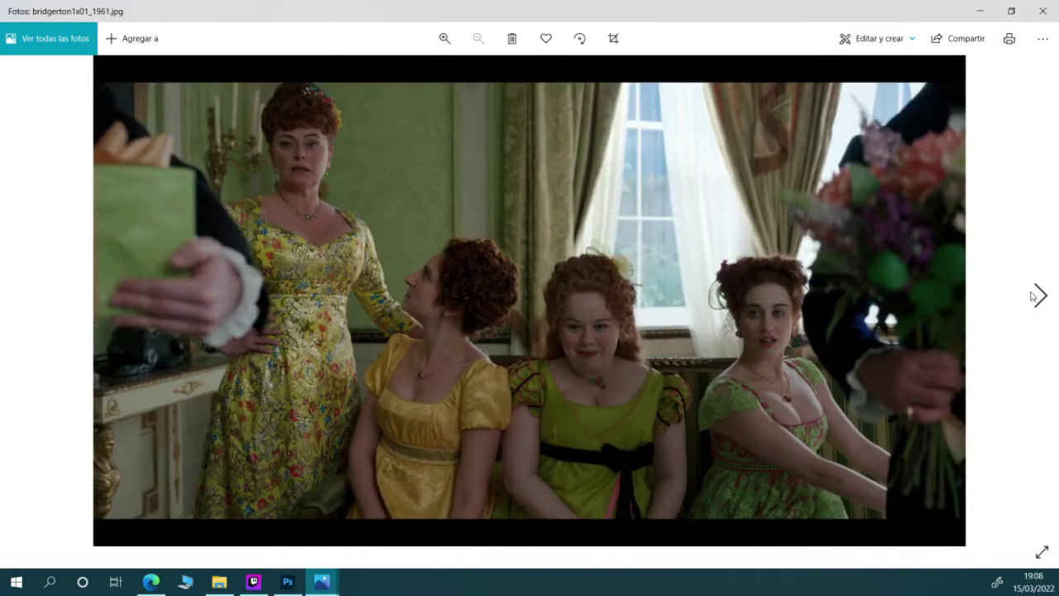
scroll(683, 399, up, 5)
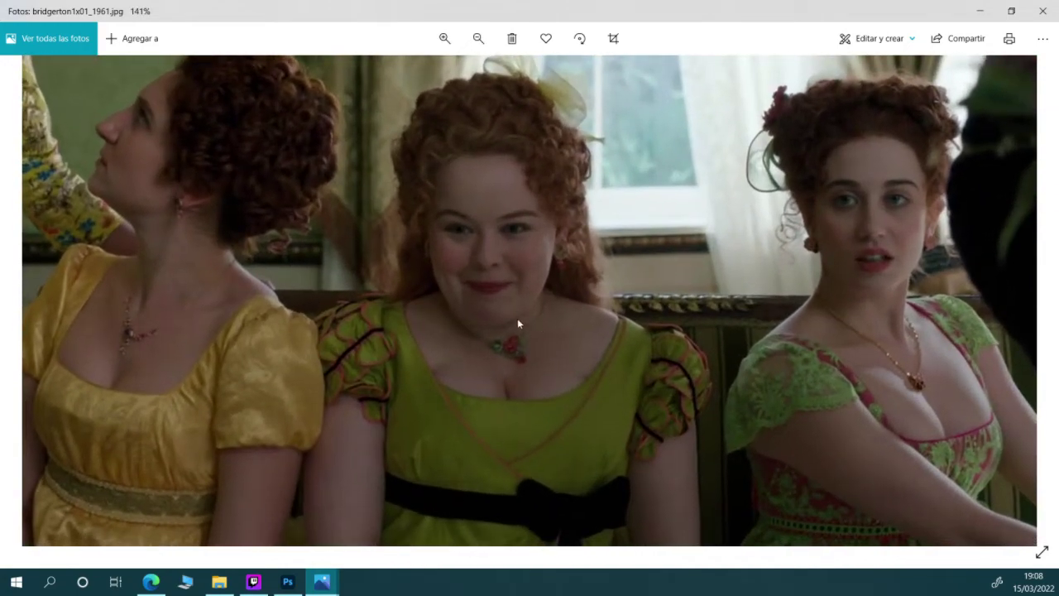
scroll(517, 322, down, 5)
View the house facade, woman in pink and green-dress stills, then minimize Photos to reveal the canvas
click(1037, 296)
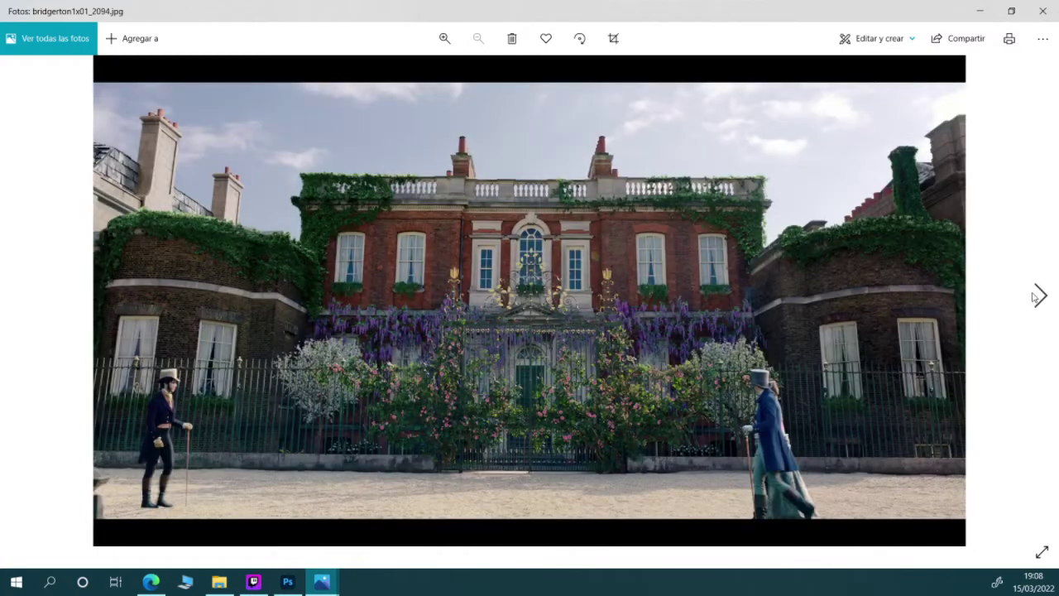
click(1036, 296)
click(19, 296)
click(1040, 296)
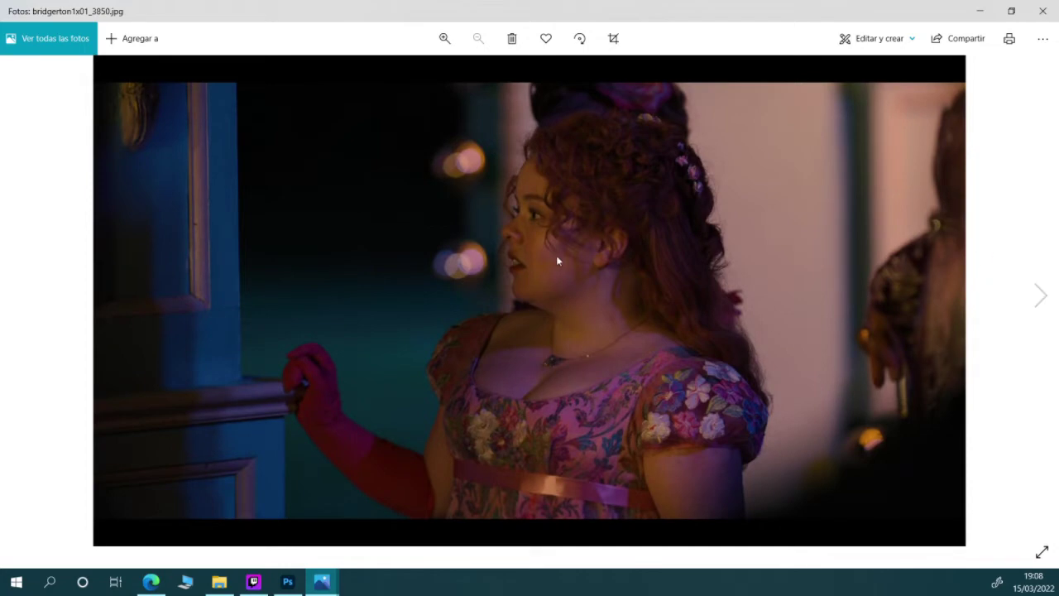
click(1042, 262)
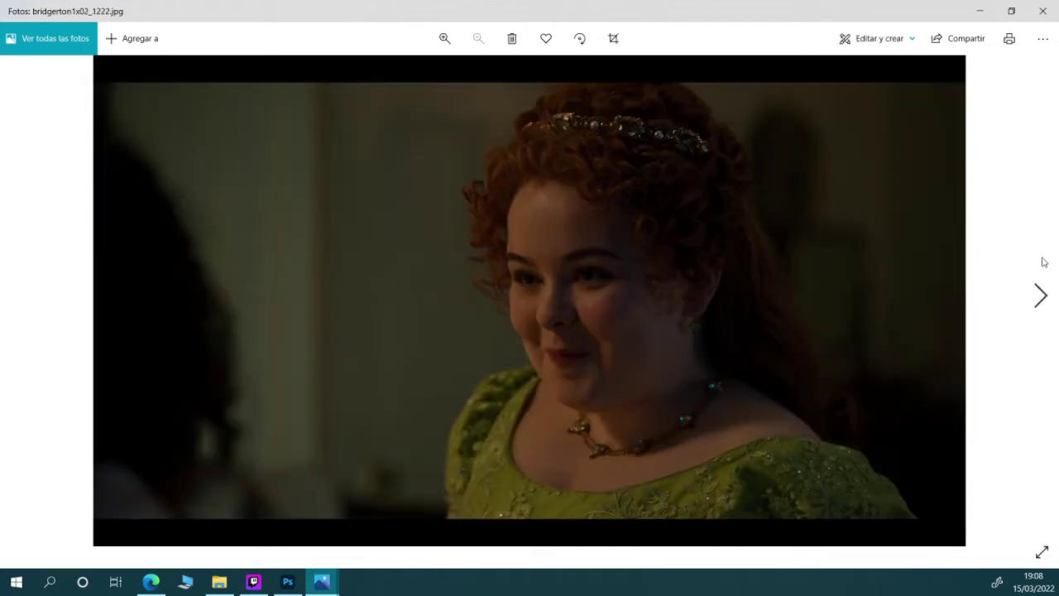
click(1043, 262)
click(1044, 262)
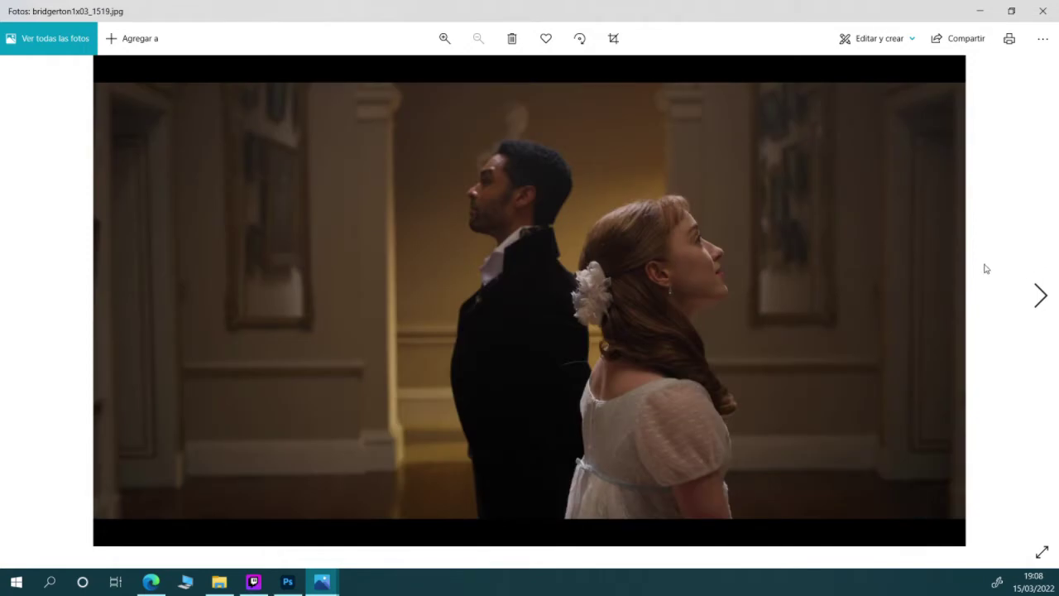
click(37, 282)
click(38, 282)
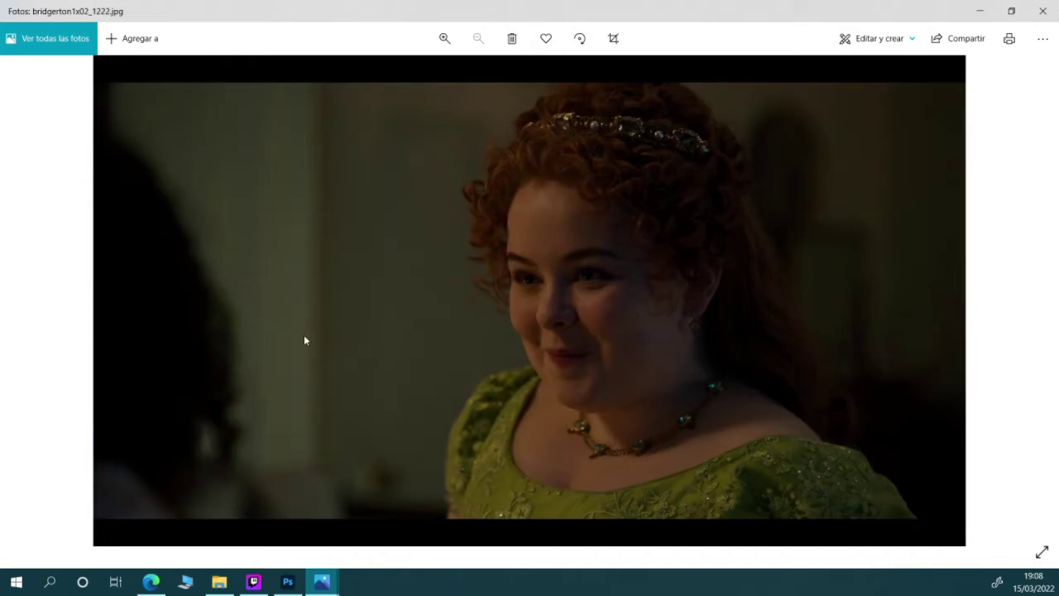
drag(884, 17, 766, 116)
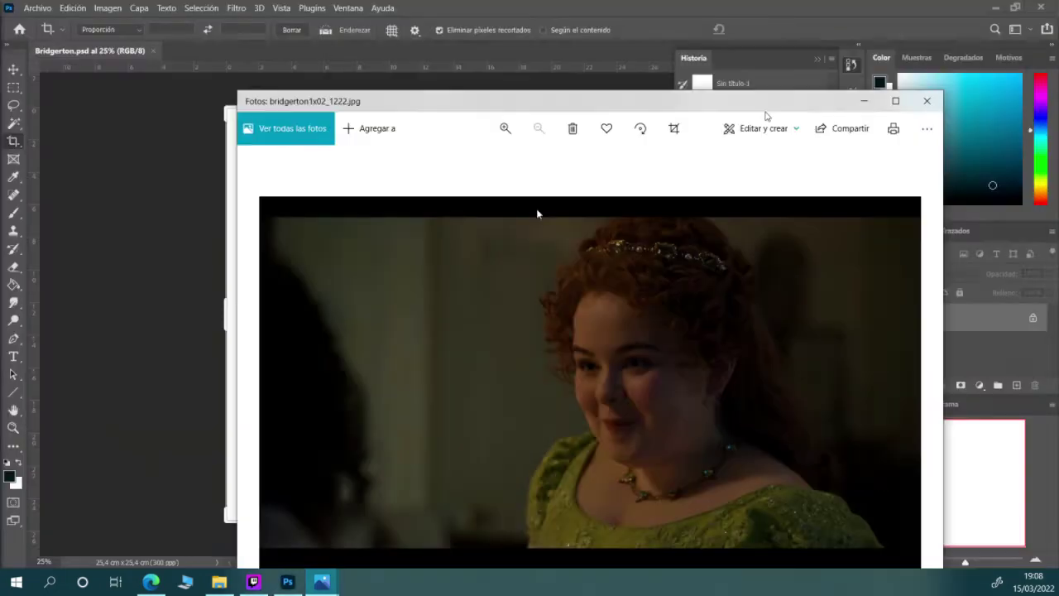
click(864, 101)
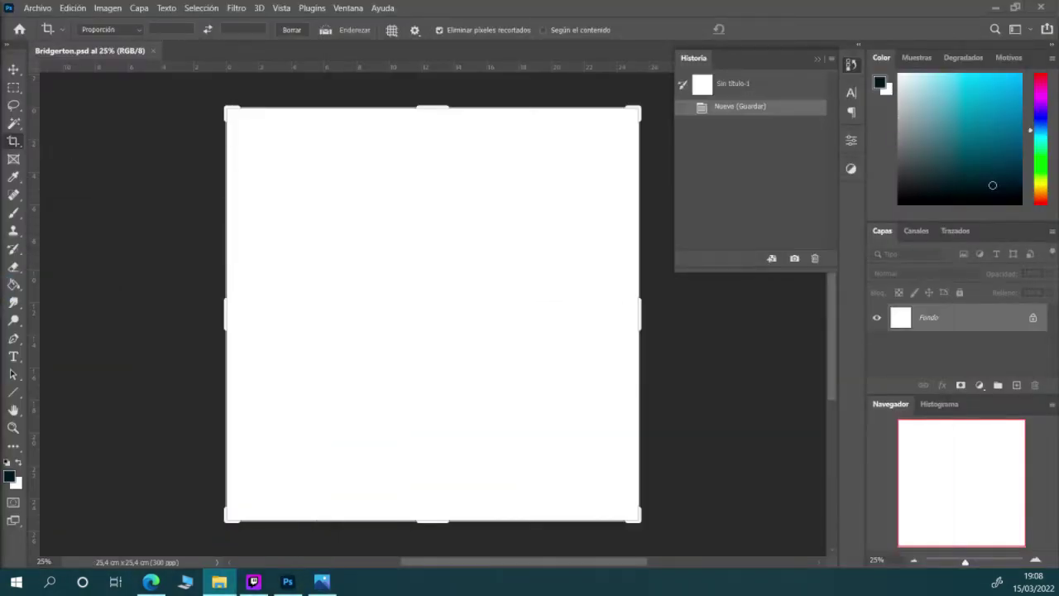
Shorten the Color panel and make the Layers panel taller
drag(978, 220, 983, 204)
click(979, 384)
click(905, 393)
drag(905, 394, 903, 409)
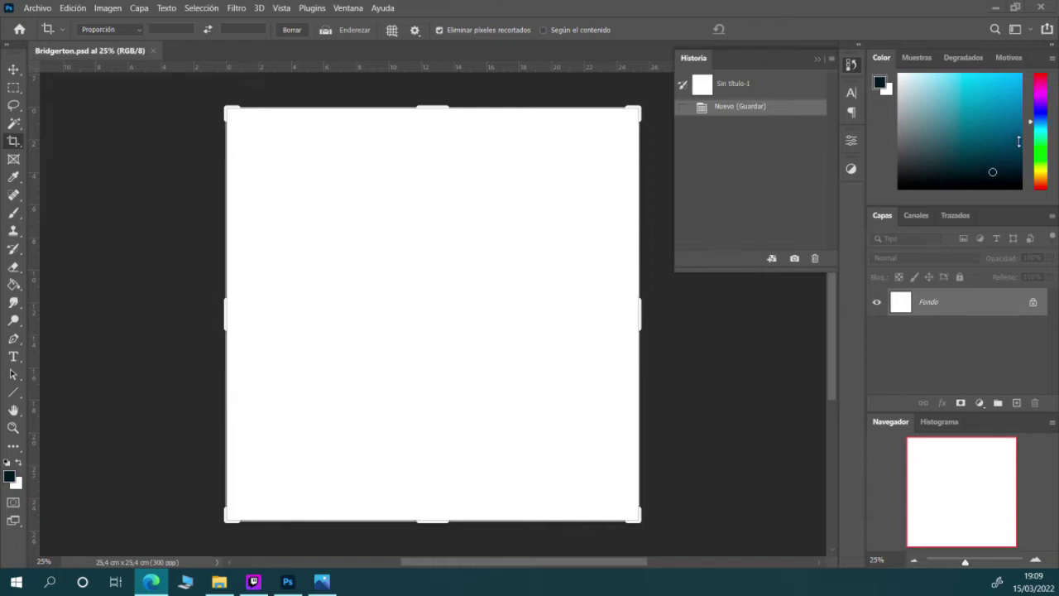
Pick a pale peach-pink foreground colour in the Color panel
click(1047, 177)
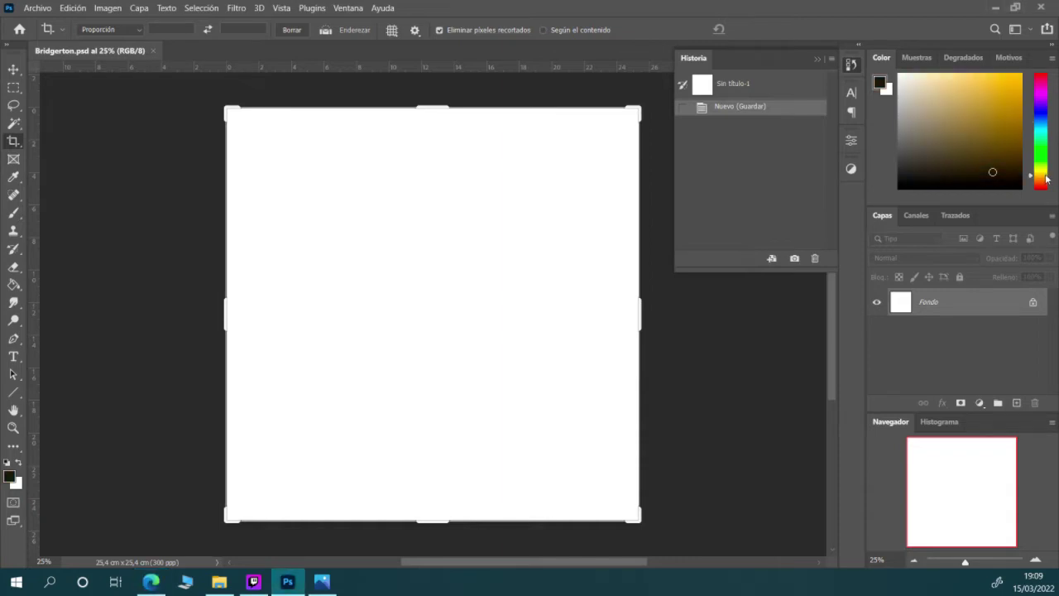
click(926, 87)
drag(1045, 176, 1045, 178)
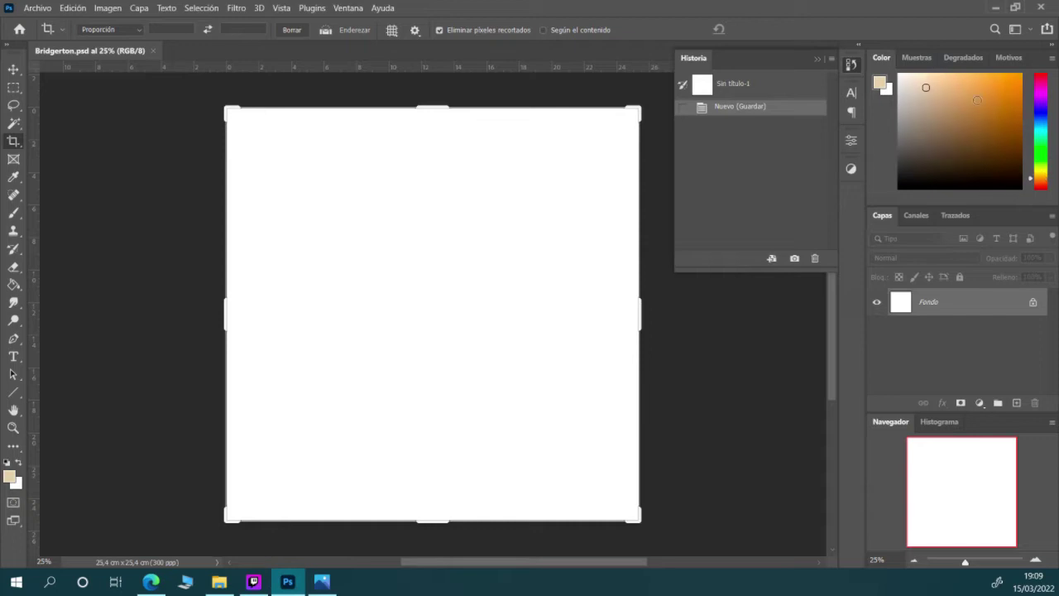
click(921, 87)
click(1044, 183)
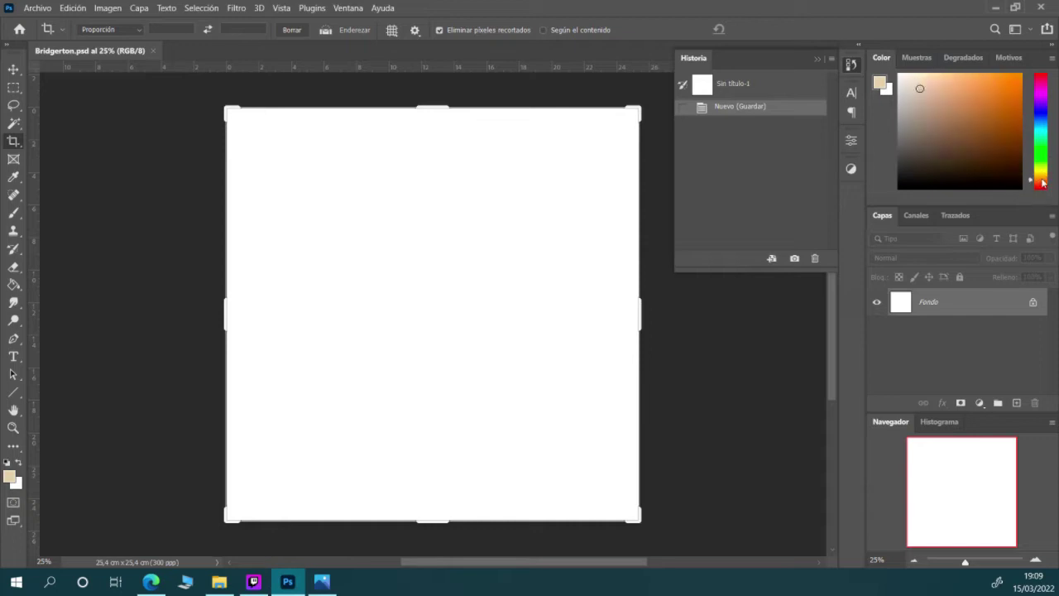
click(1044, 185)
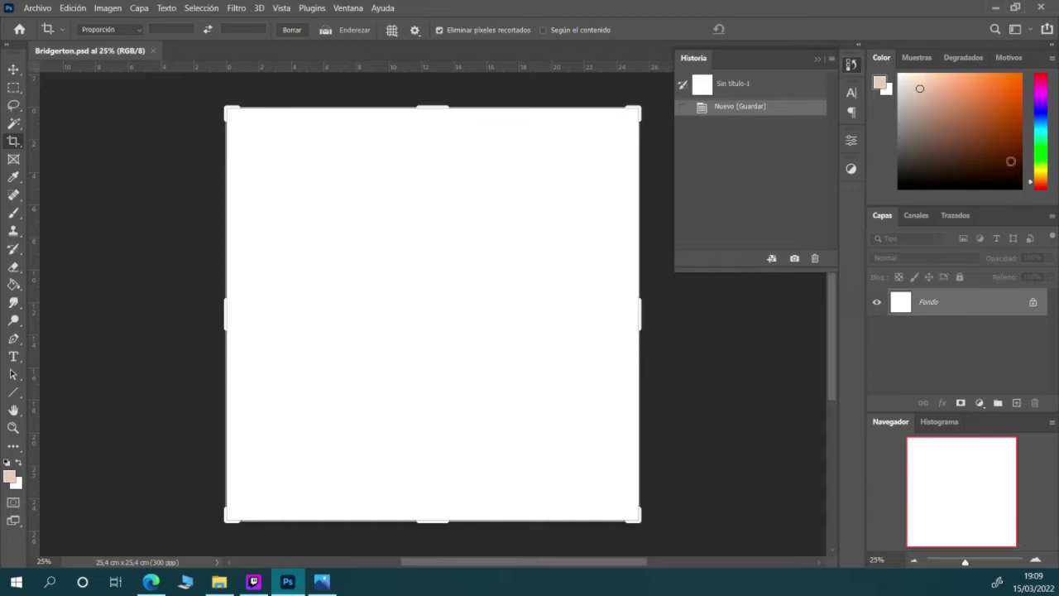
Fill the canvas with the pale pink using the Paint Bucket and add new empty layer Capa 1
click(13, 284)
click(321, 243)
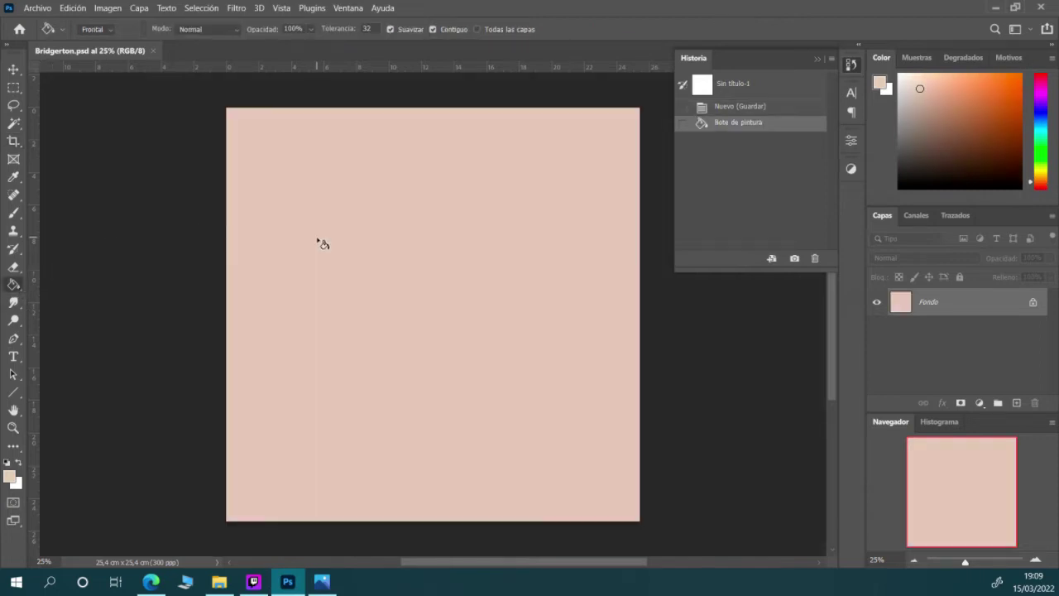
click(1018, 402)
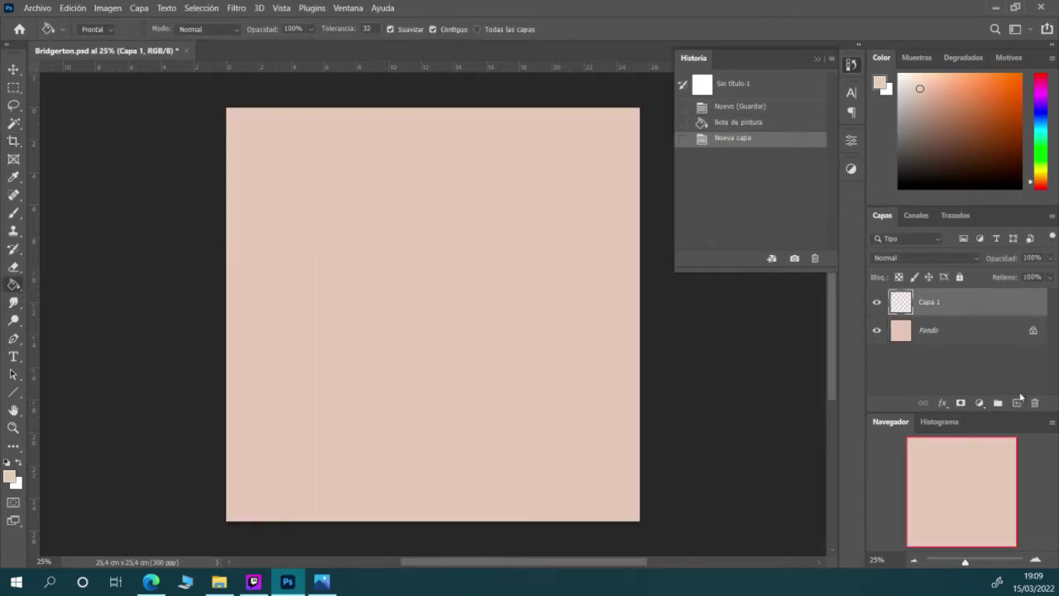
Select the Brush tool with the 85 px preset brush at 42% hardness
click(13, 212)
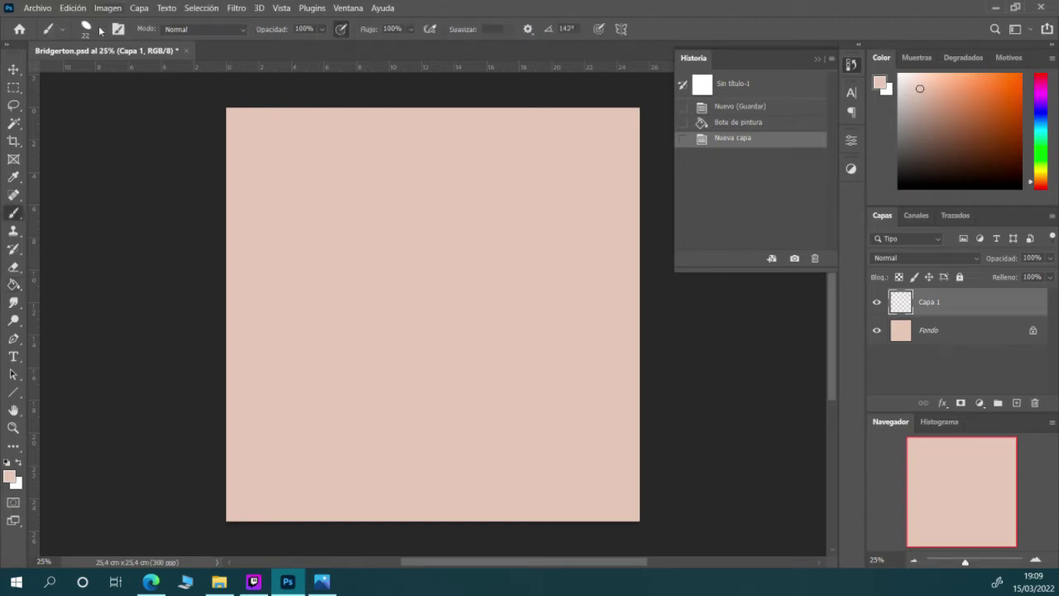
click(102, 30)
click(81, 261)
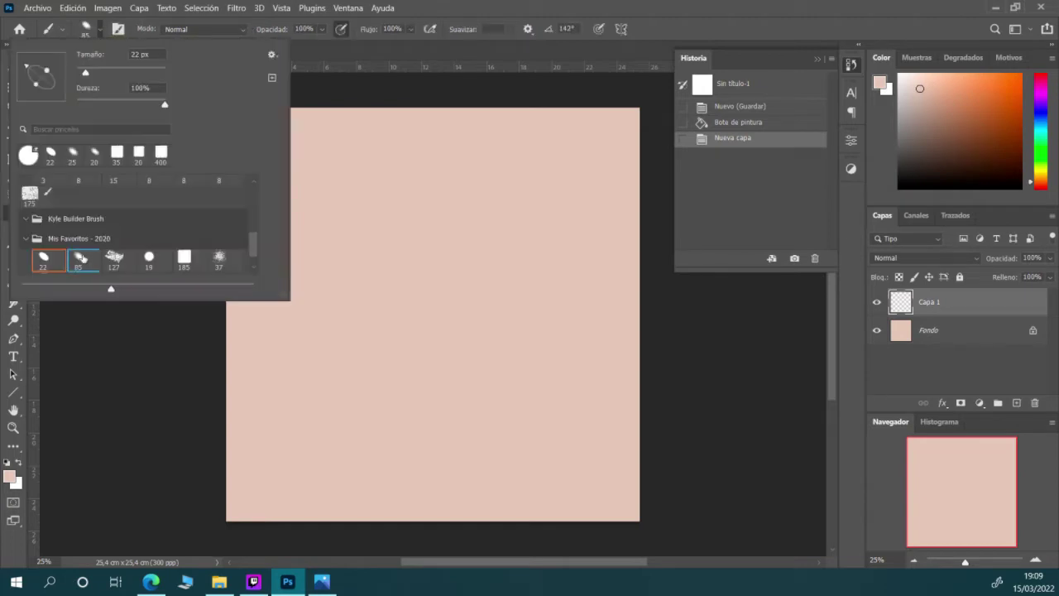
drag(253, 238, 254, 250)
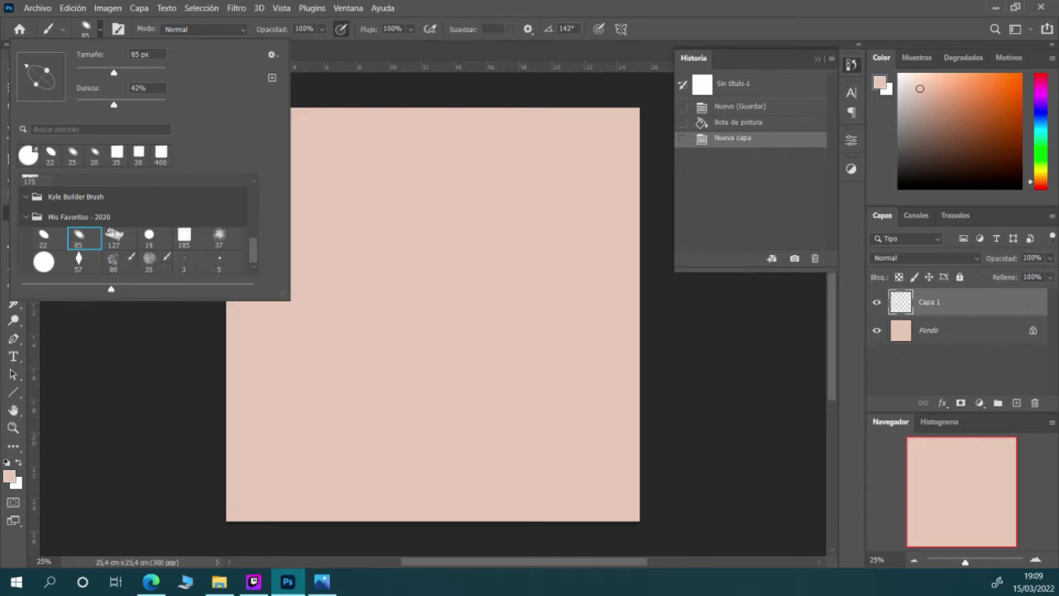
key(Escape)
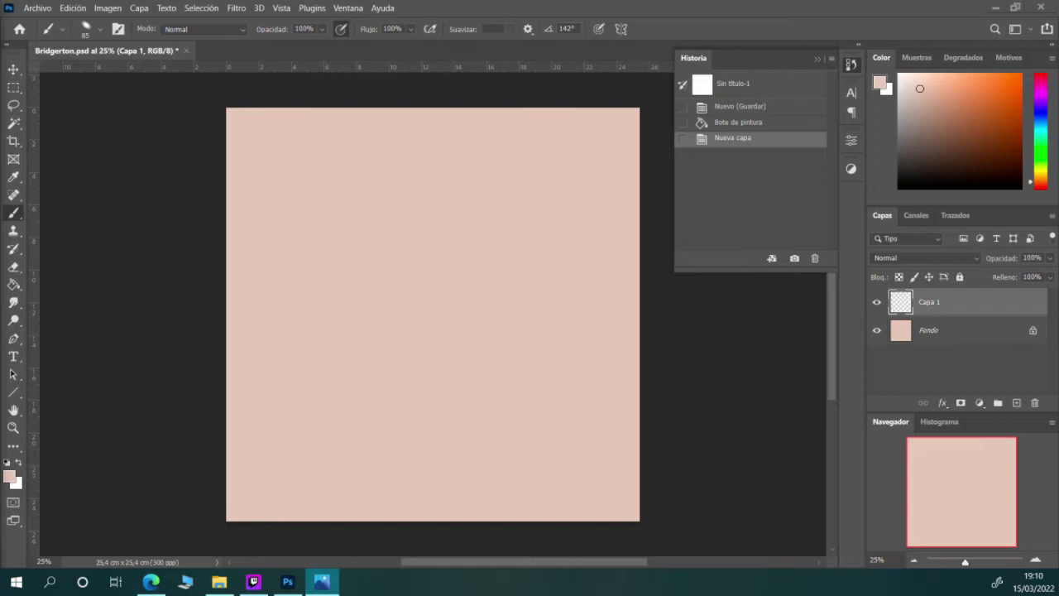
Pick a dark reddish-brown colour, undo a test stroke, shrink the brush to 45 px, and close History
click(944, 301)
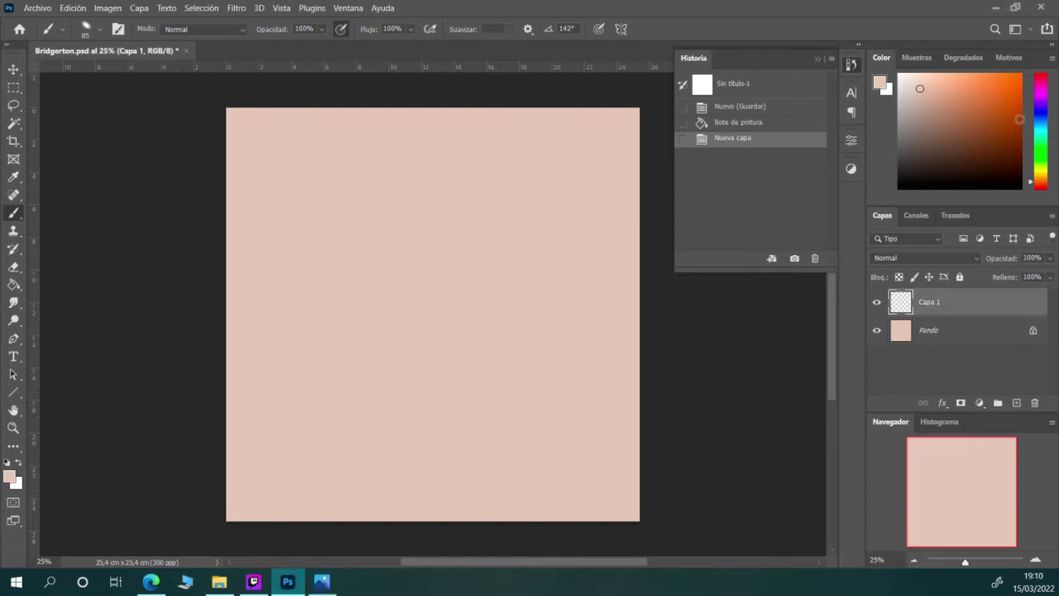
click(1024, 133)
drag(326, 191, 338, 237)
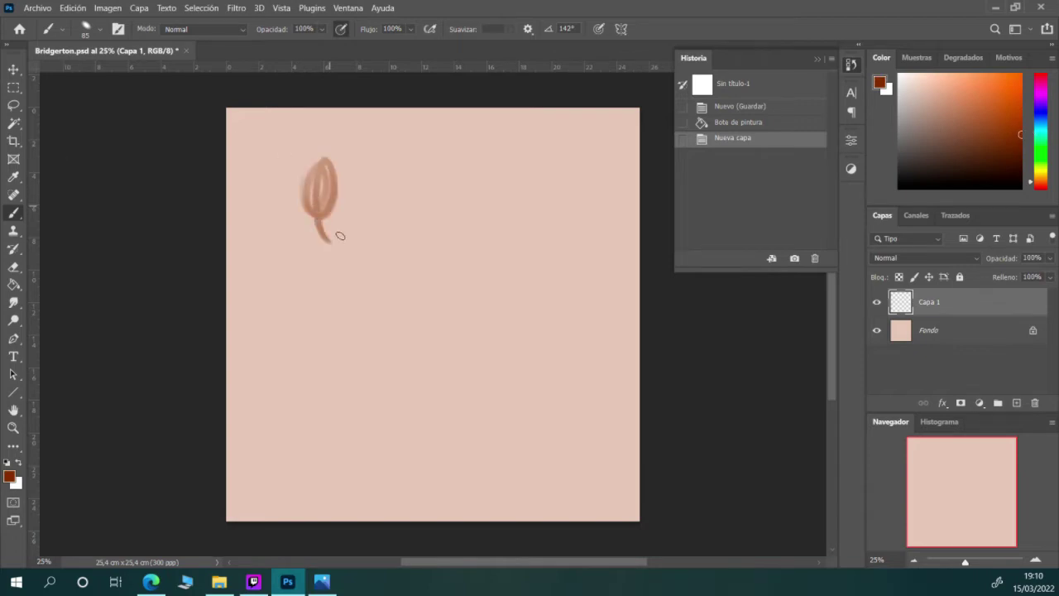
key(ctrl+z)
key(bracketleft)
key(bracketleft)
key(bracketleft)
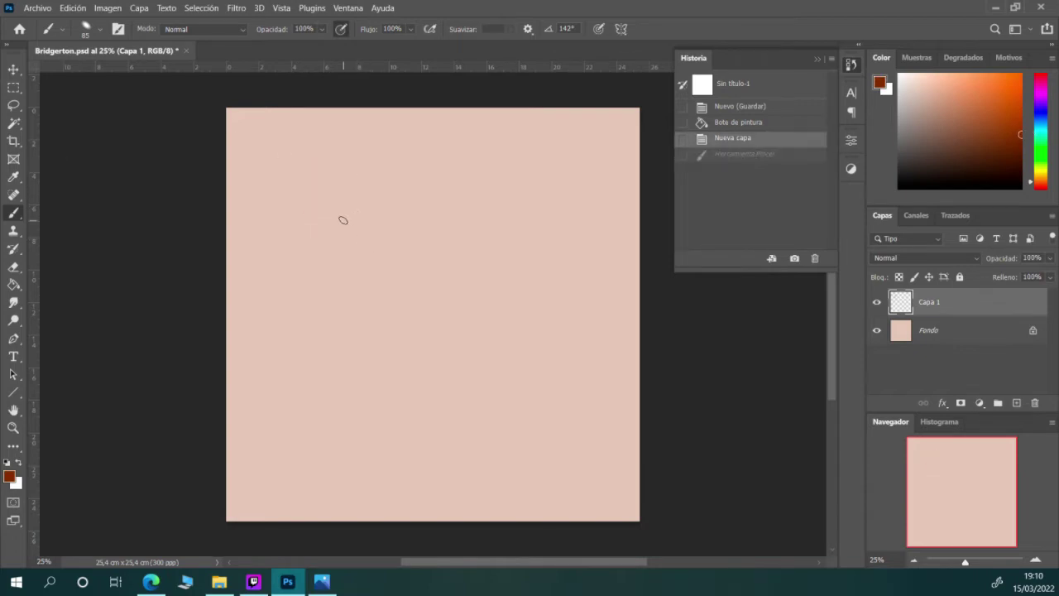
key(bracketleft)
click(818, 59)
Set the canvas zoom to 40% and undo a trial oval stroke
click(1035, 560)
click(1035, 560)
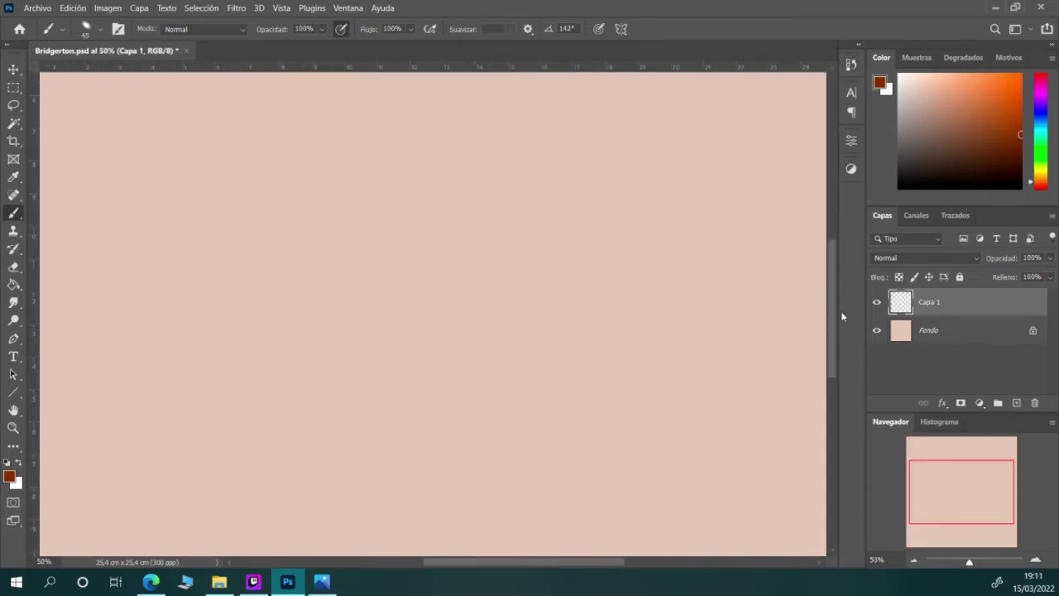
drag(834, 278, 839, 234)
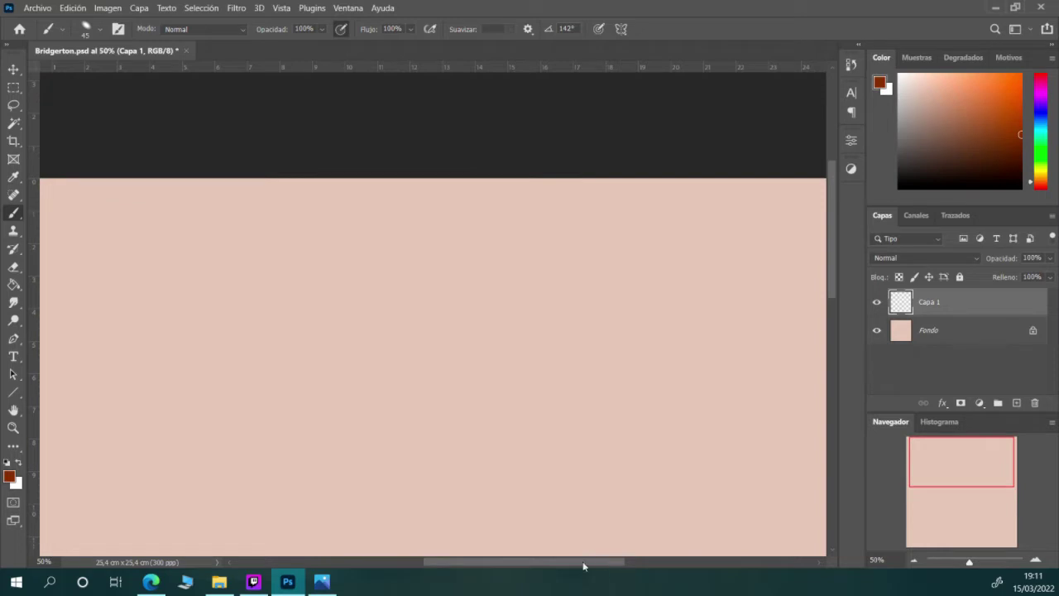
drag(601, 557, 532, 559)
click(914, 560)
mouse_move(831, 355)
mouse_down()
mouse_move(831, 325)
mouse_move(829, 375)
mouse_move(832, 338)
mouse_up()
drag(553, 566, 596, 544)
click(1036, 561)
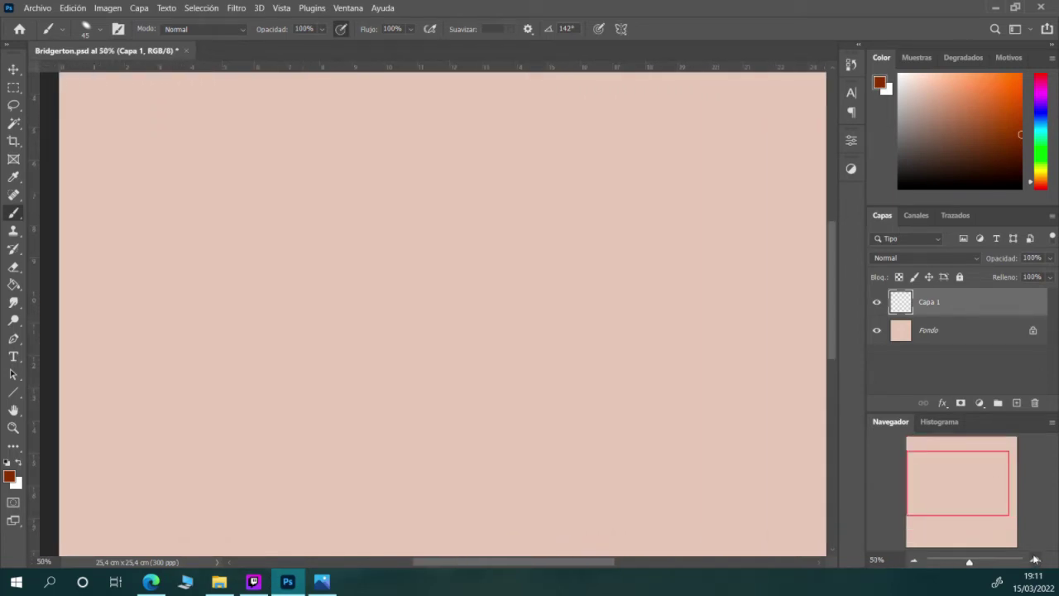
click(878, 559)
text(40)
key(Return)
mouse_move(836, 316)
mouse_down()
mouse_move(837, 303)
mouse_move(838, 324)
mouse_move(829, 324)
mouse_up()
mouse_move(451, 227)
mouse_down()
mouse_move(485, 229)
mouse_move(489, 207)
mouse_up()
key(ctrl+z)
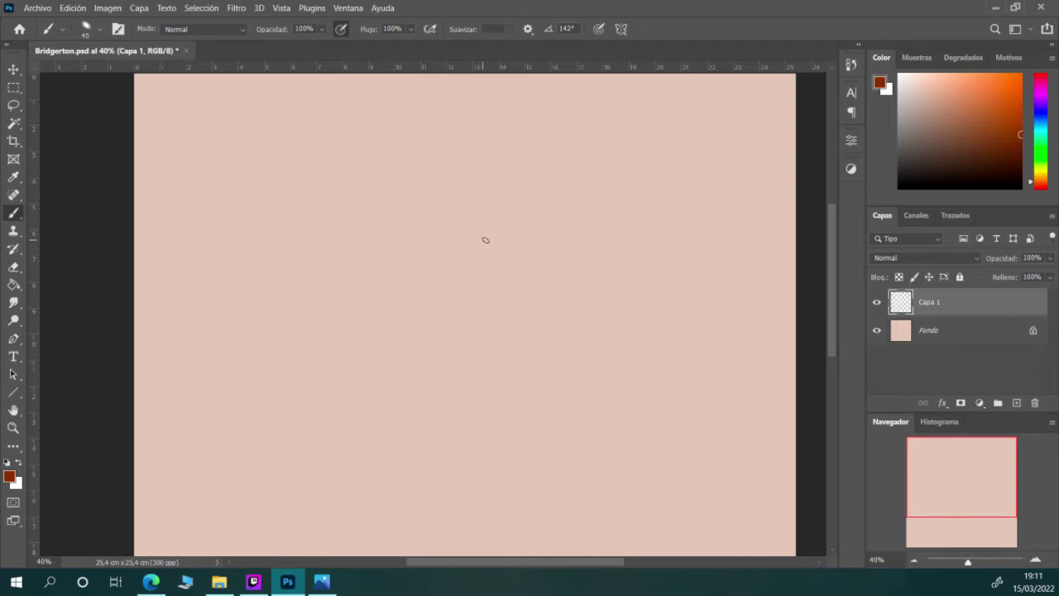
Enlarge the brush to 60 px and save the document, confirming the compatibility options
key(bracketright)
click(37, 8)
click(80, 158)
click(720, 163)
Bring up a Bridgerton reference still and move its window aside
key(alt+Tab)
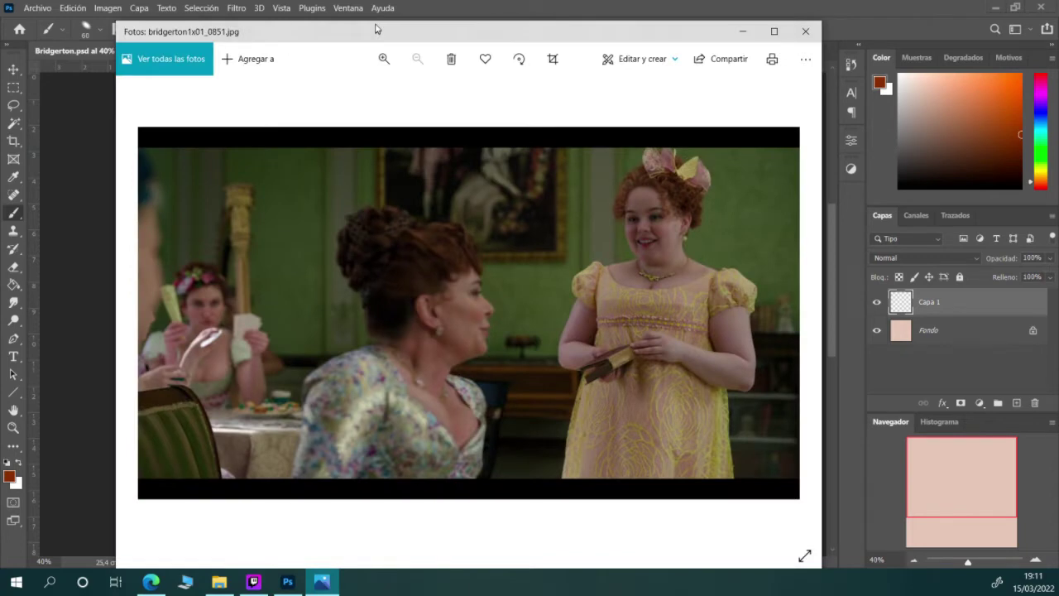
drag(375, 29, 0, 1)
mouse_move(2, 421)
mouse_down()
mouse_move(147, 421)
mouse_move(0, 422)
mouse_up()
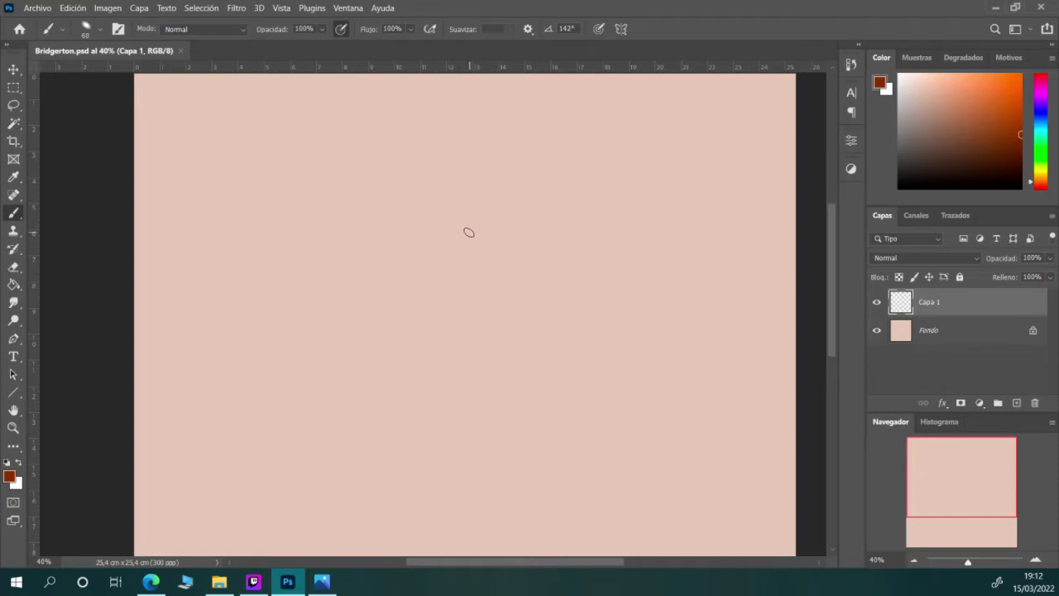
Sketch the head circle on Capa 1 with vertical guide lines through it
mouse_move(494, 245)
mouse_down()
mouse_move(425, 230)
mouse_move(497, 317)
mouse_move(489, 206)
mouse_move(527, 245)
mouse_move(485, 291)
mouse_move(395, 278)
mouse_move(451, 379)
mouse_move(521, 303)
mouse_up()
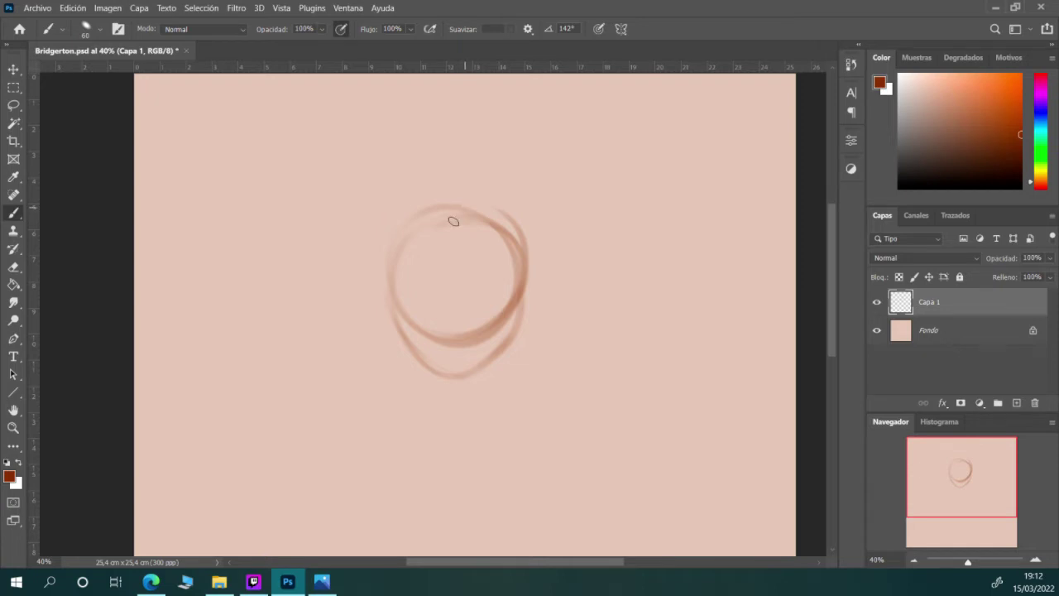
mouse_move(455, 217)
mouse_down()
mouse_move(433, 321)
mouse_move(441, 331)
mouse_up()
mouse_move(457, 211)
mouse_down()
mouse_move(461, 367)
mouse_move(462, 213)
mouse_move(457, 382)
mouse_move(473, 254)
mouse_move(483, 301)
mouse_move(466, 371)
mouse_up()
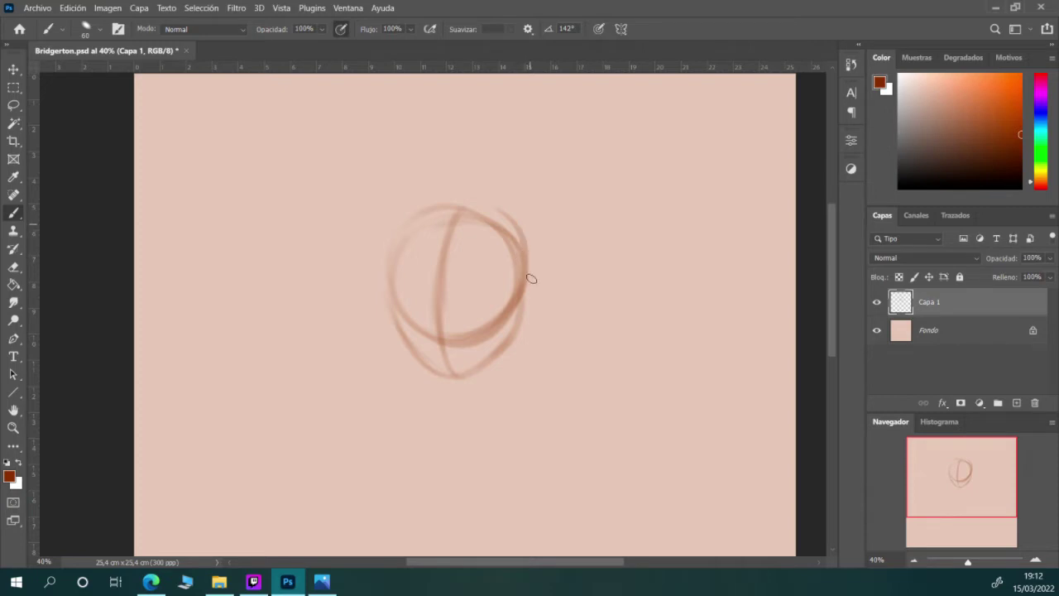
mouse_move(530, 229)
mouse_down()
mouse_move(540, 360)
mouse_move(530, 263)
mouse_move(537, 355)
mouse_up()
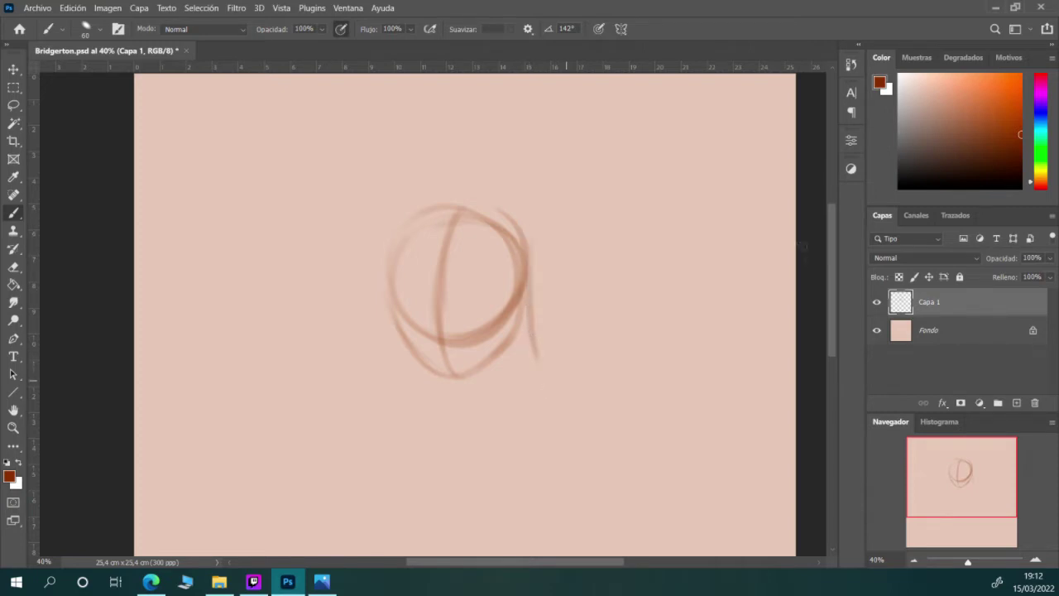
scroll(831, 254, down, 2)
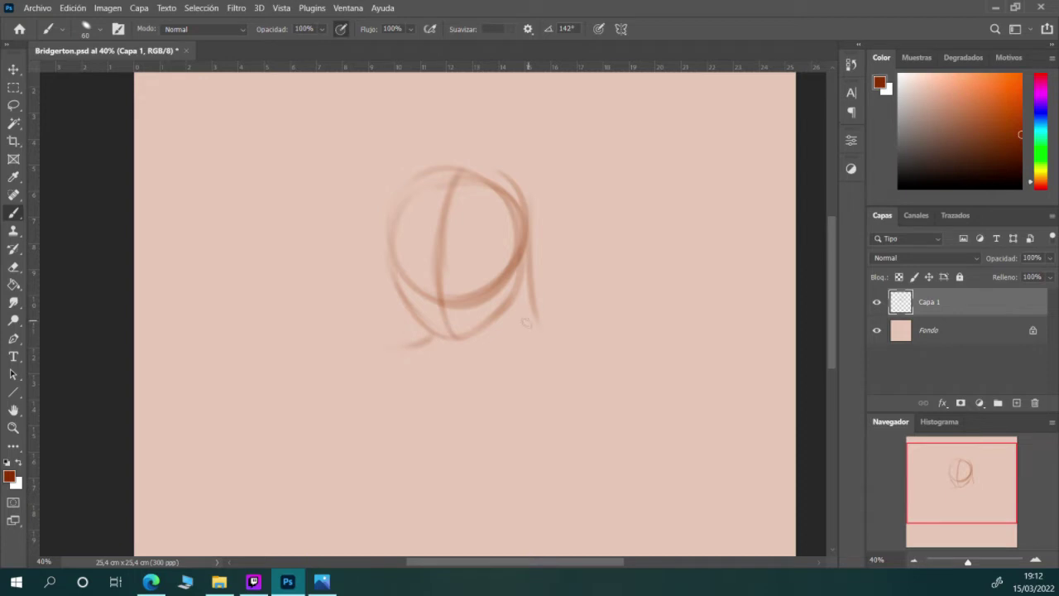
Sketch the neck, neckline, shoulders, puffed sleeves and bodice below the head
drag(520, 285, 538, 338)
mouse_move(516, 305)
mouse_down()
mouse_move(568, 356)
mouse_move(549, 347)
mouse_move(599, 363)
mouse_up()
mouse_move(390, 351)
mouse_down()
mouse_move(408, 379)
mouse_move(570, 387)
mouse_move(483, 402)
mouse_move(598, 362)
mouse_up()
mouse_move(427, 389)
mouse_down()
mouse_move(567, 381)
mouse_move(602, 370)
mouse_move(599, 359)
mouse_move(633, 362)
mouse_up()
mouse_move(388, 351)
mouse_down()
mouse_move(332, 355)
mouse_move(315, 378)
mouse_move(324, 422)
mouse_up()
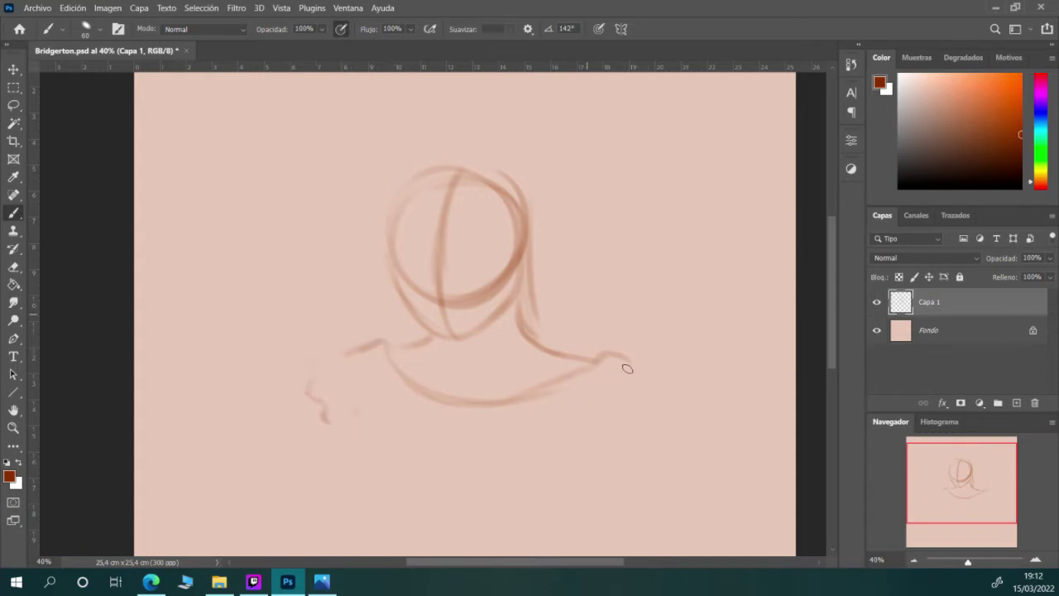
drag(599, 403, 605, 437)
drag(634, 361, 647, 401)
drag(378, 348, 358, 451)
mouse_move(373, 370)
mouse_down()
mouse_move(366, 447)
mouse_move(549, 462)
mouse_up()
mouse_move(591, 387)
mouse_down()
mouse_move(597, 436)
mouse_move(585, 416)
mouse_move(614, 430)
mouse_move(583, 461)
mouse_up()
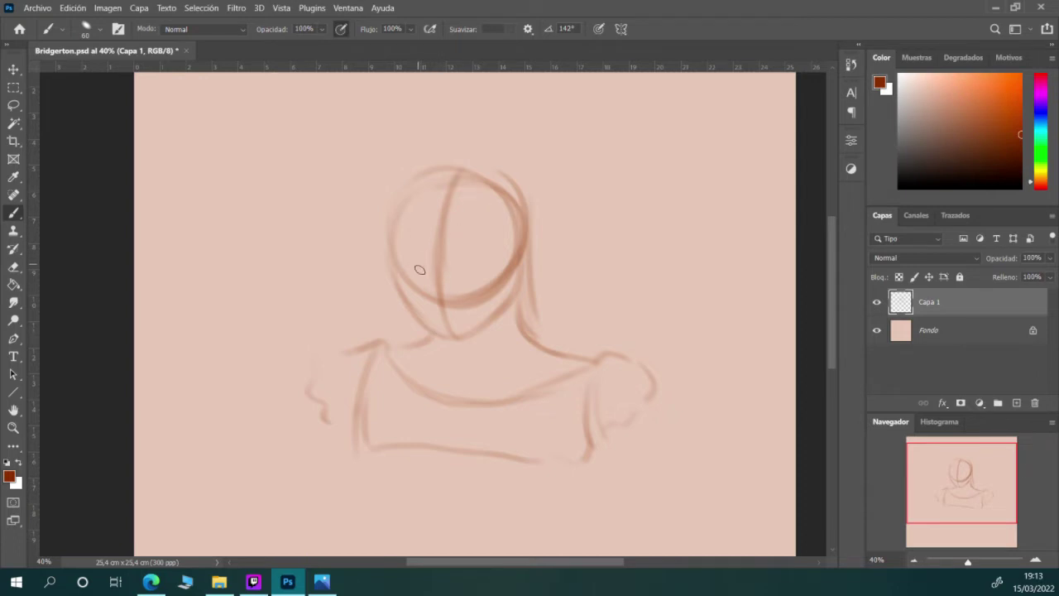
Draw the eye line across the face and darken the mouth area
drag(399, 248, 495, 258)
mouse_move(391, 249)
mouse_down()
mouse_move(493, 264)
mouse_move(485, 256)
mouse_up()
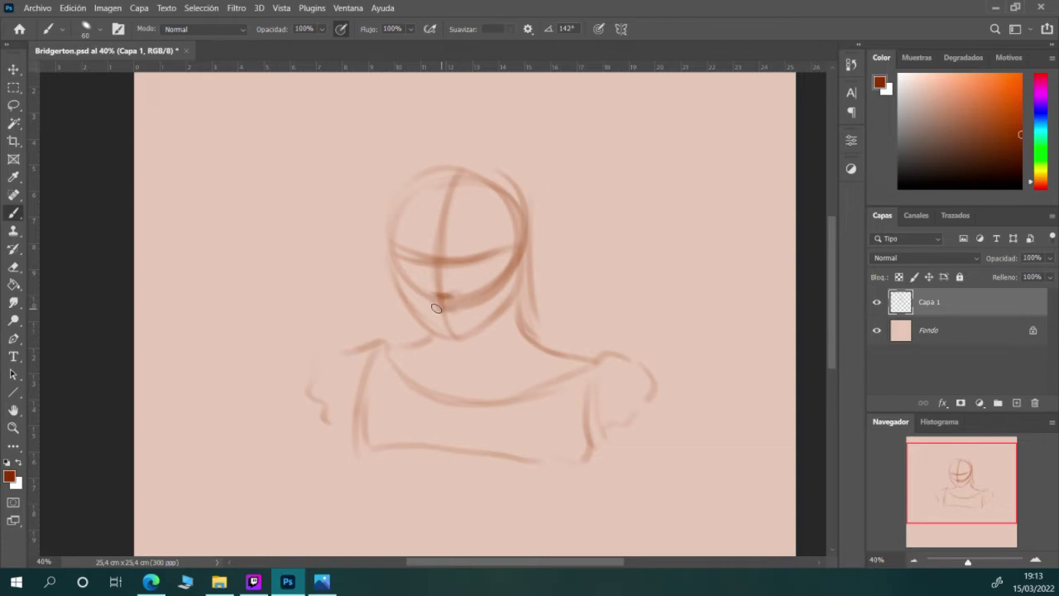
drag(446, 290, 435, 294)
Switch to the Eraser and expand the Pinceles secos set in its tip presets
click(100, 29)
click(118, 29)
click(14, 266)
click(99, 30)
scroll(262, 238, up, 5)
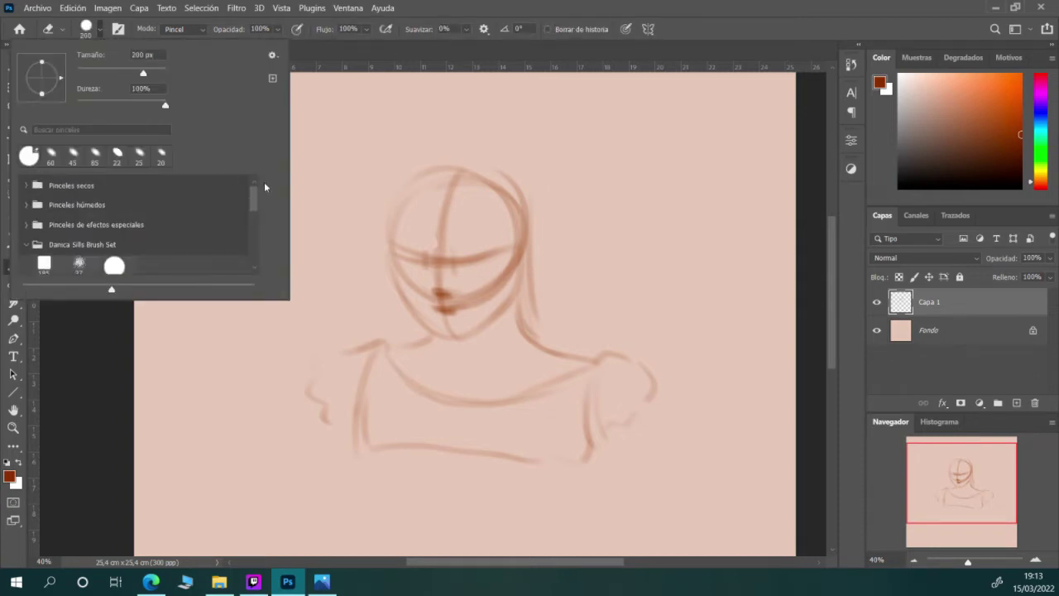
click(26, 185)
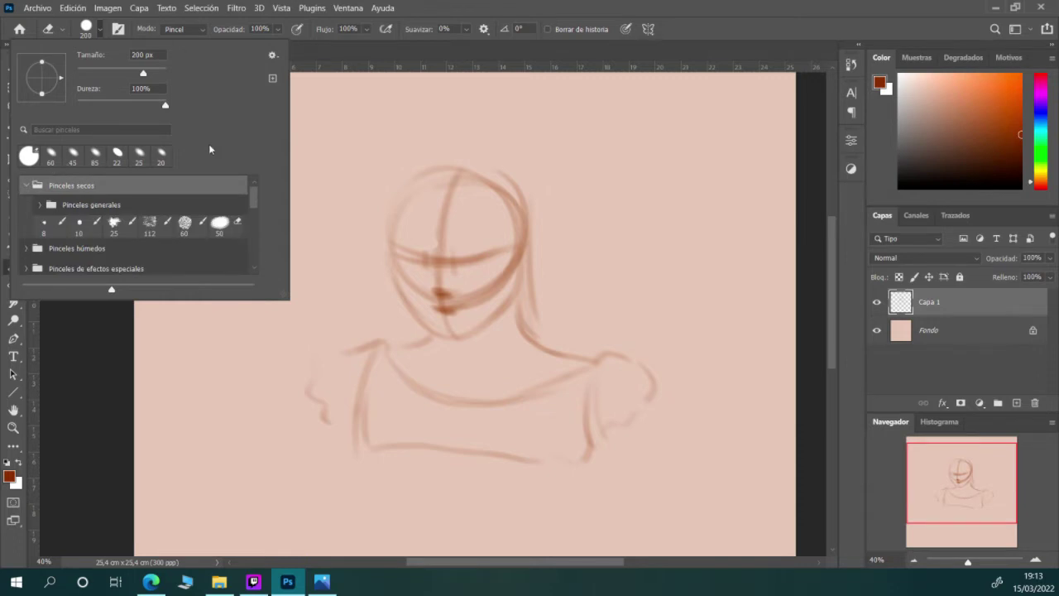
Browse the Pinceles secos, Pinceles húmedos and special effects brush sets in the eraser presets
click(60, 188)
scroll(257, 196, down, 3)
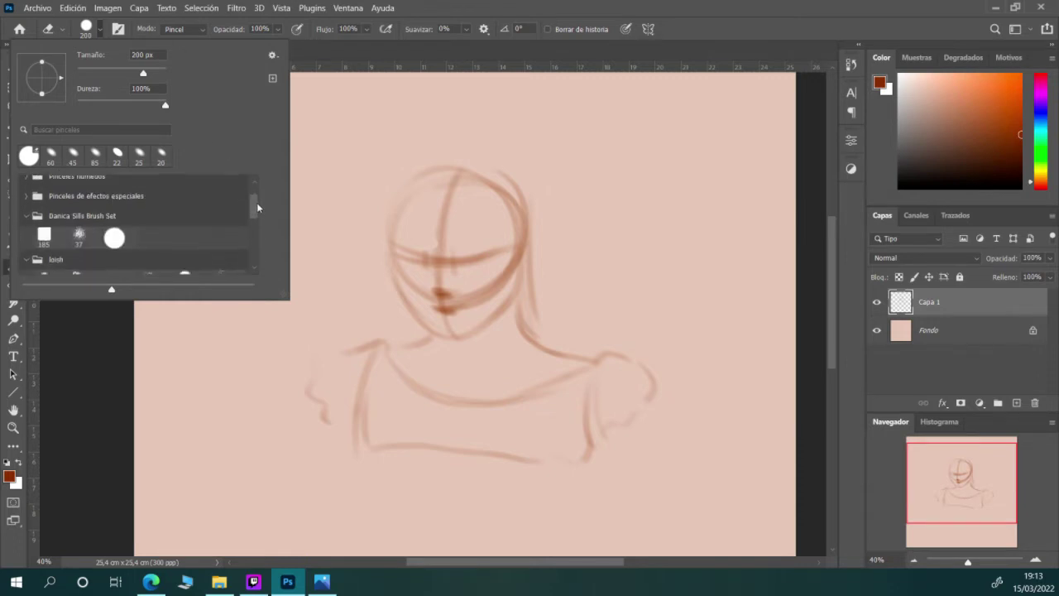
scroll(256, 197, up, 3)
click(27, 204)
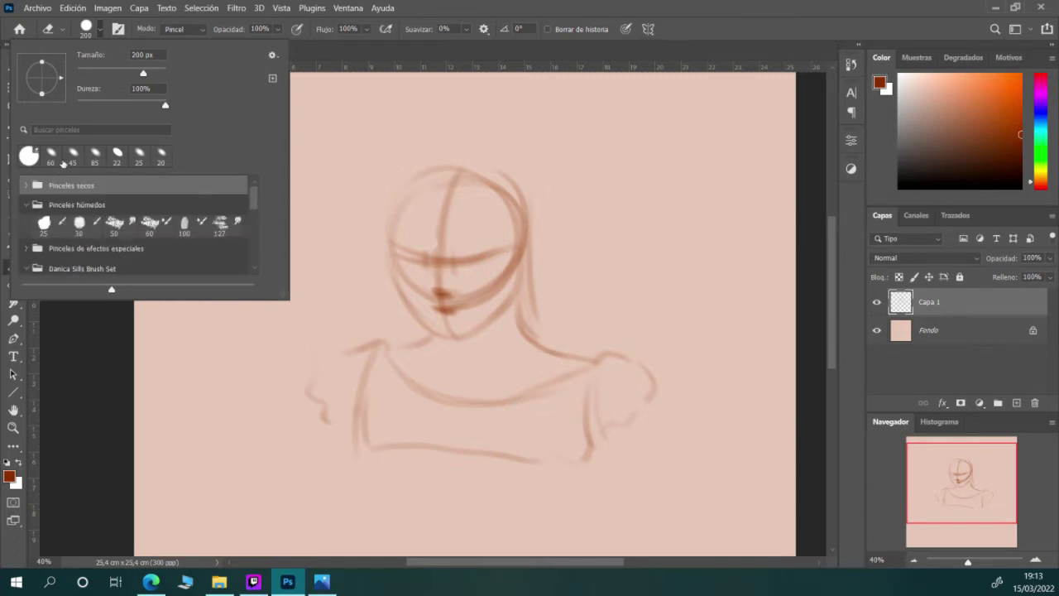
click(34, 204)
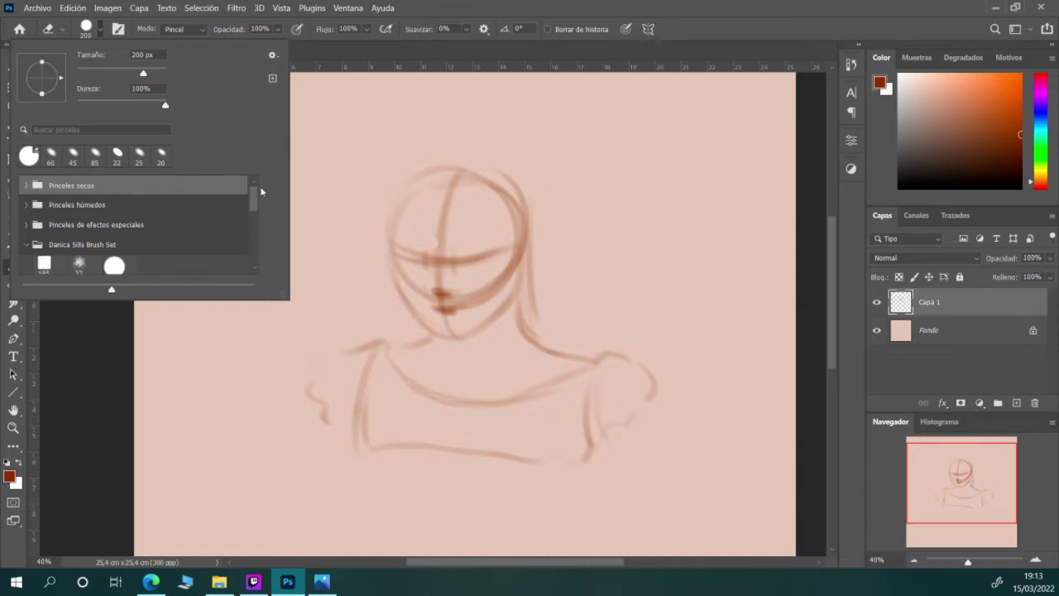
click(38, 222)
mouse_move(255, 208)
mouse_down()
mouse_move(261, 277)
mouse_move(259, 172)
mouse_up()
click(28, 186)
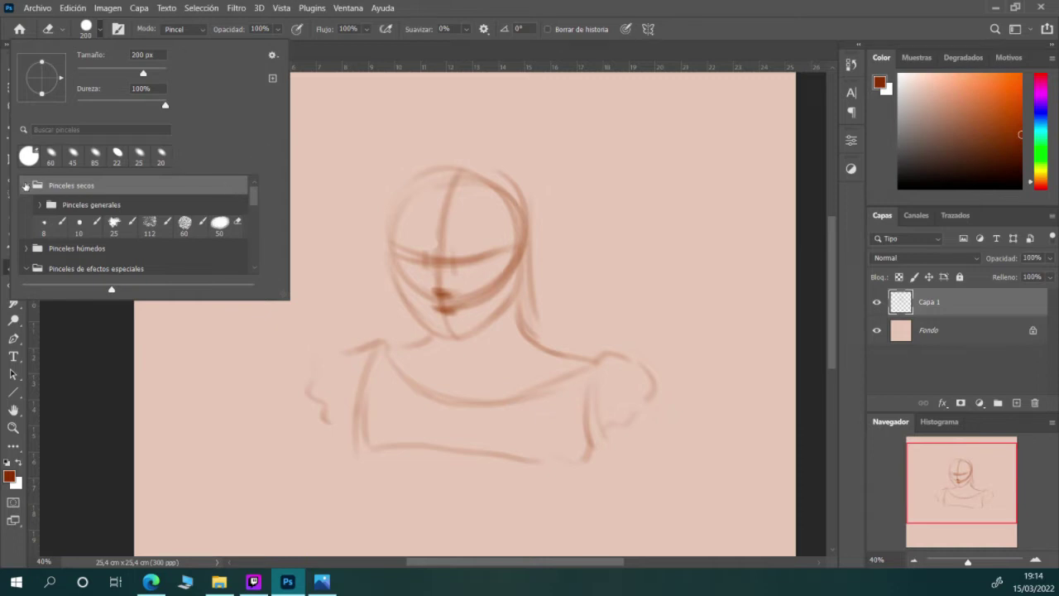
click(24, 186)
mouse_move(251, 201)
mouse_down()
mouse_move(254, 259)
mouse_move(257, 190)
mouse_up()
click(26, 185)
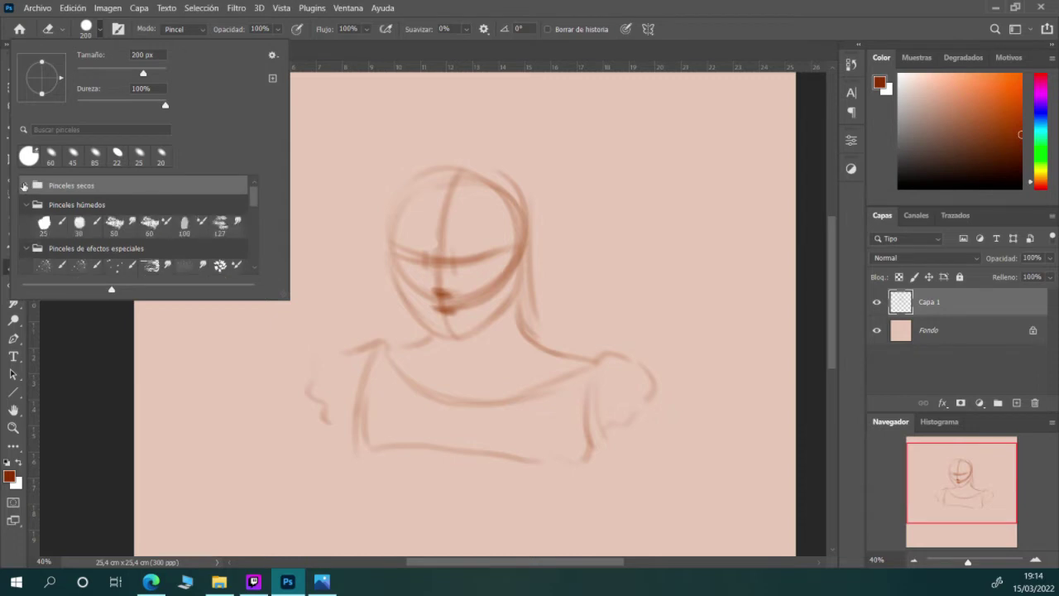
Erase part of the upper-right hair stroke with a soft round Pinceles generales brush at 0% hardness
click(37, 206)
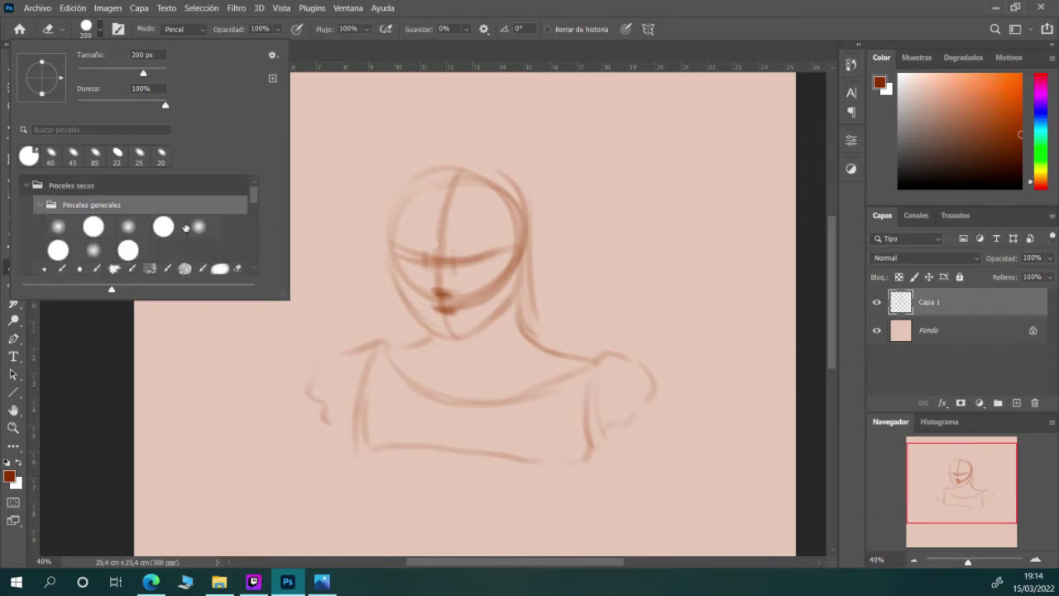
click(206, 220)
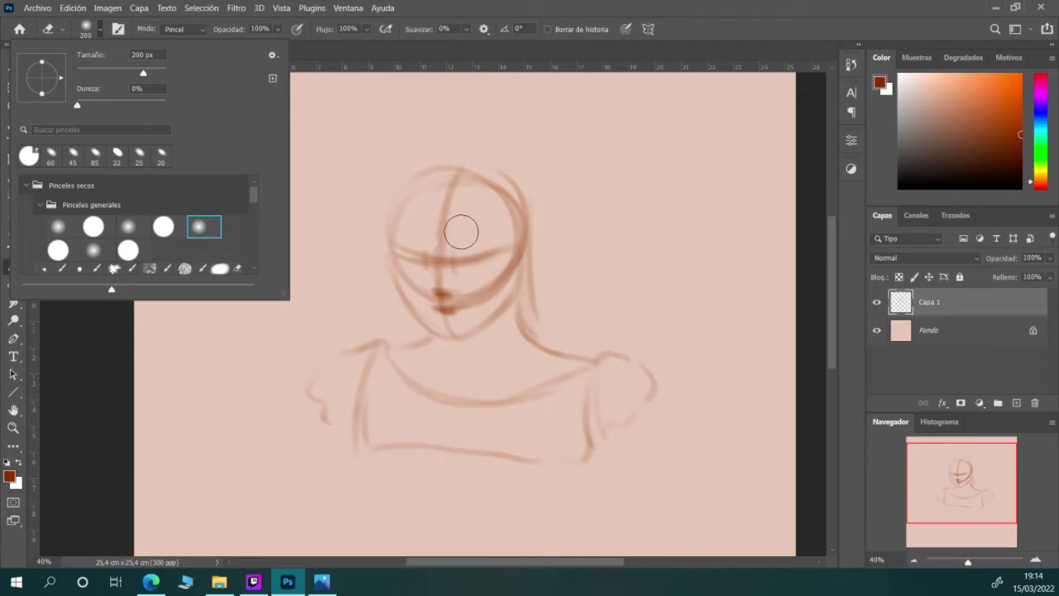
click(455, 228)
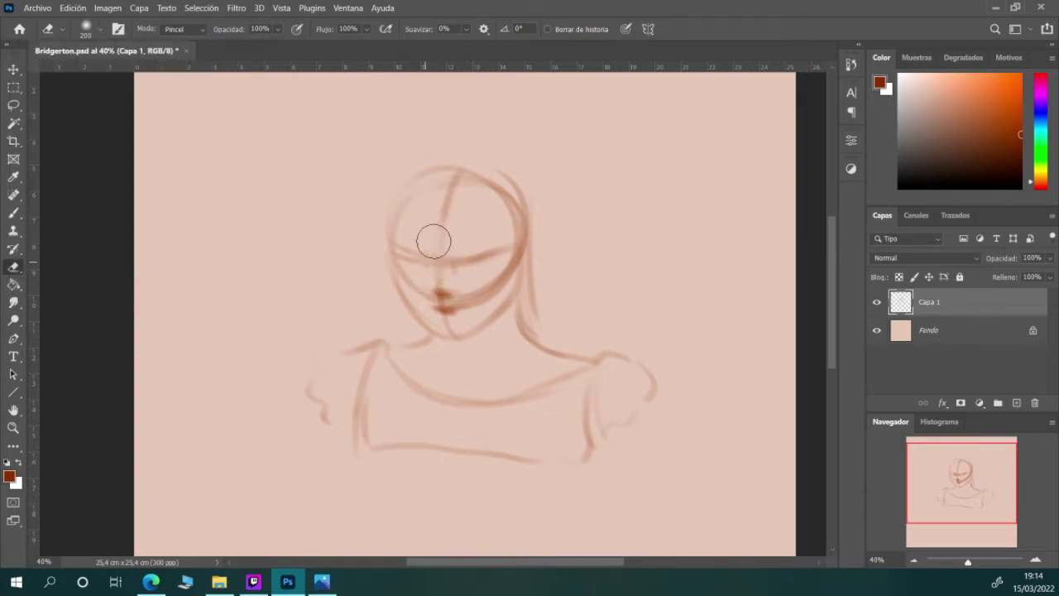
click(100, 30)
click(130, 228)
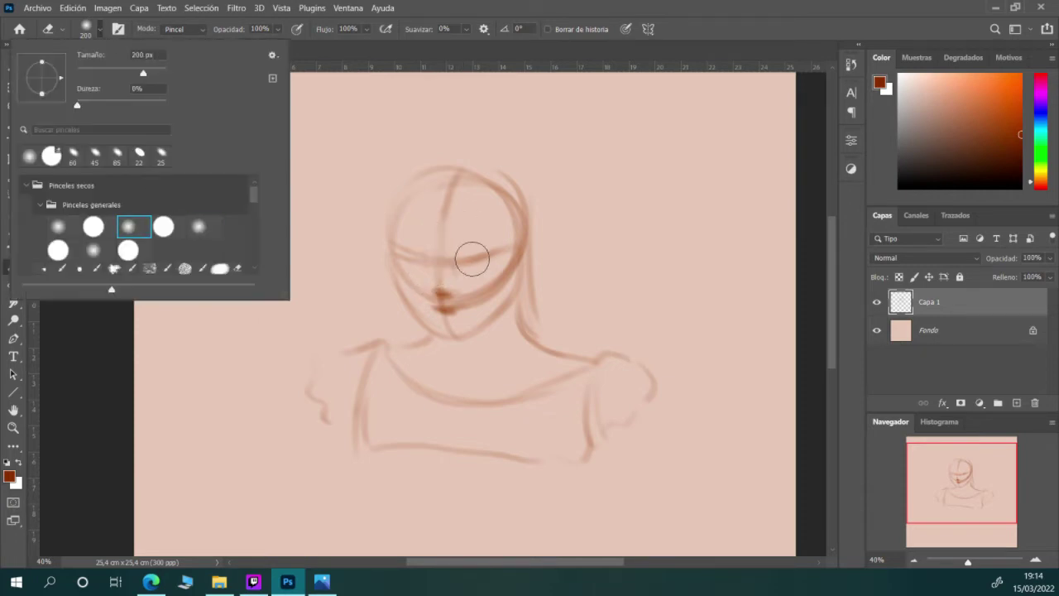
click(460, 269)
mouse_move(537, 173)
mouse_down()
mouse_move(511, 182)
mouse_move(516, 171)
mouse_move(542, 198)
mouse_up()
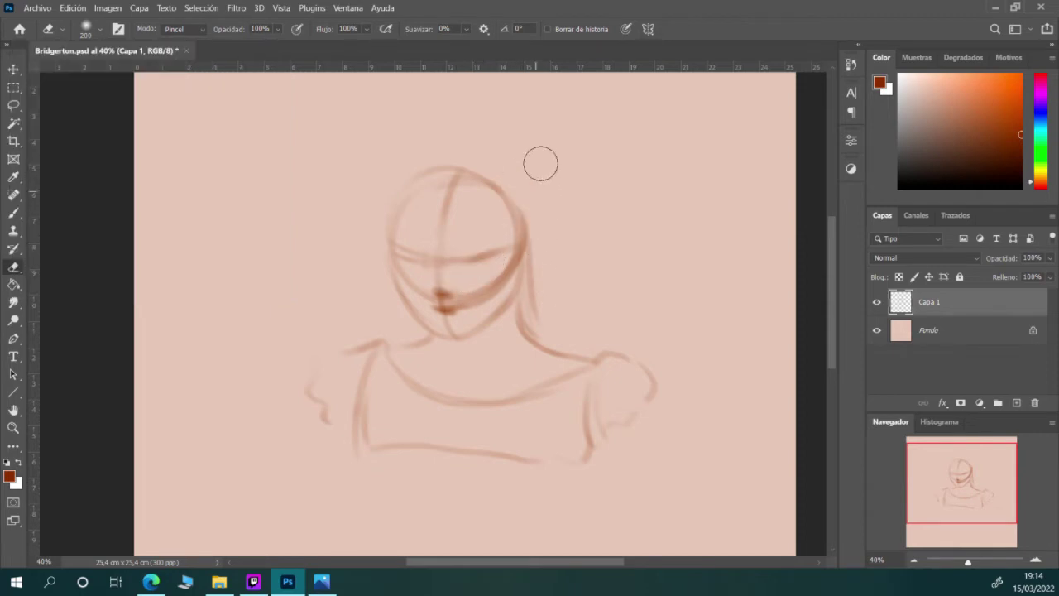
key(b)
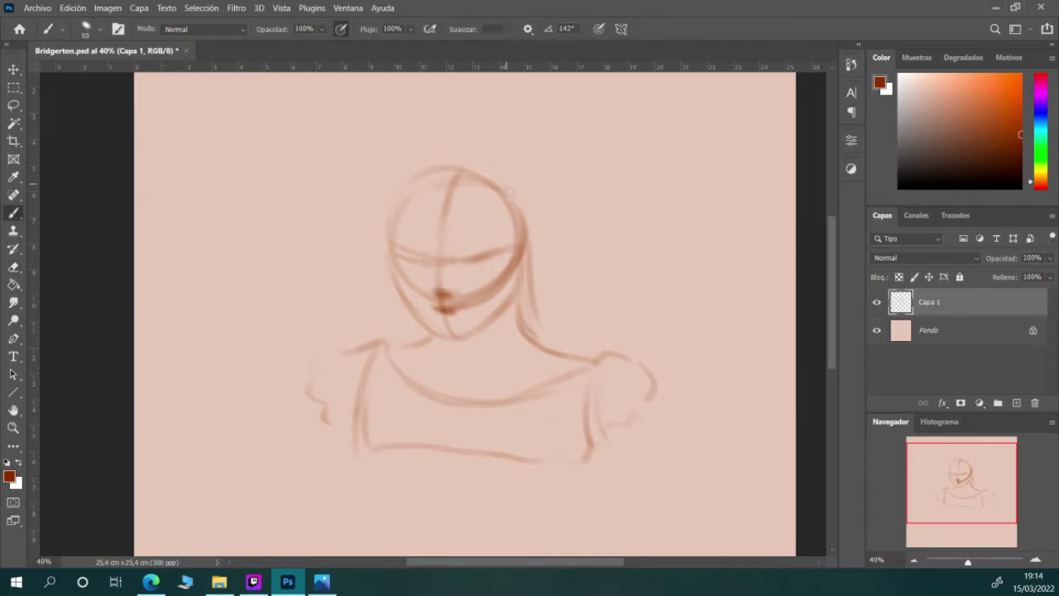
Sketch loose curly hair strokes over the top, left and right sides of the head on Capa 1
drag(523, 200, 511, 236)
drag(421, 199, 461, 203)
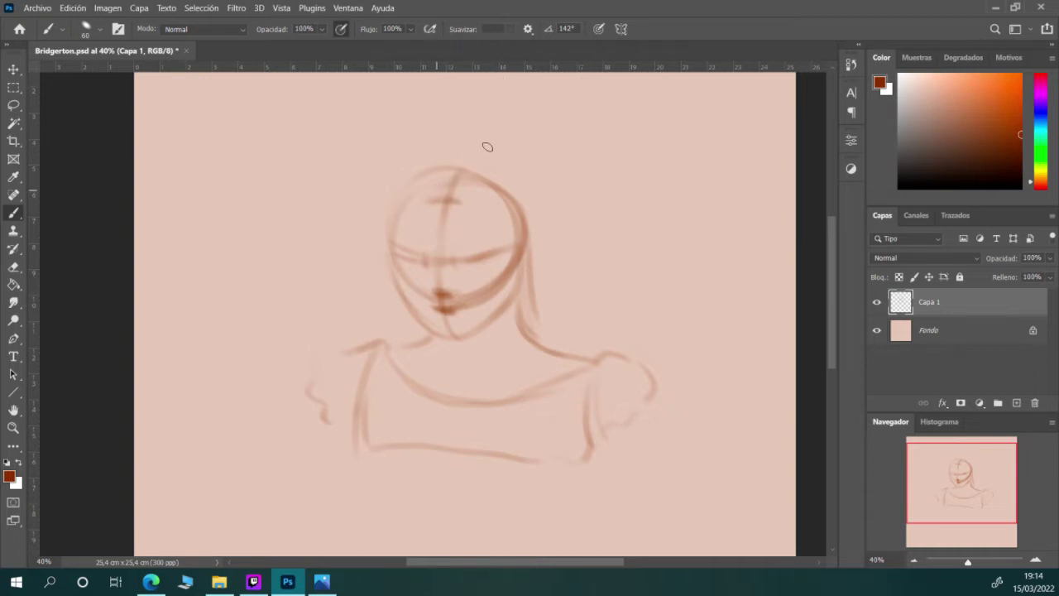
mouse_move(438, 129)
mouse_down()
mouse_move(481, 123)
mouse_move(459, 122)
mouse_move(515, 147)
mouse_move(506, 137)
mouse_move(492, 152)
mouse_move(486, 135)
mouse_move(528, 156)
mouse_up()
mouse_move(543, 206)
mouse_down()
mouse_move(544, 236)
mouse_move(558, 231)
mouse_move(548, 259)
mouse_up()
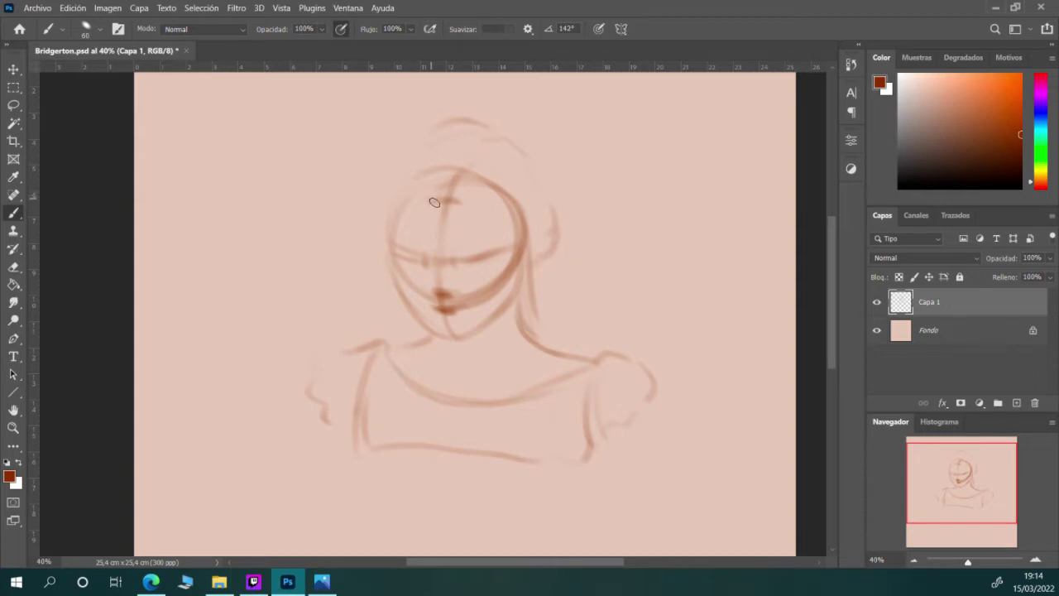
mouse_move(463, 172)
mouse_down()
mouse_move(443, 199)
mouse_move(483, 181)
mouse_move(445, 198)
mouse_move(475, 176)
mouse_move(460, 197)
mouse_move(514, 188)
mouse_move(490, 201)
mouse_move(509, 222)
mouse_move(475, 208)
mouse_move(491, 262)
mouse_up()
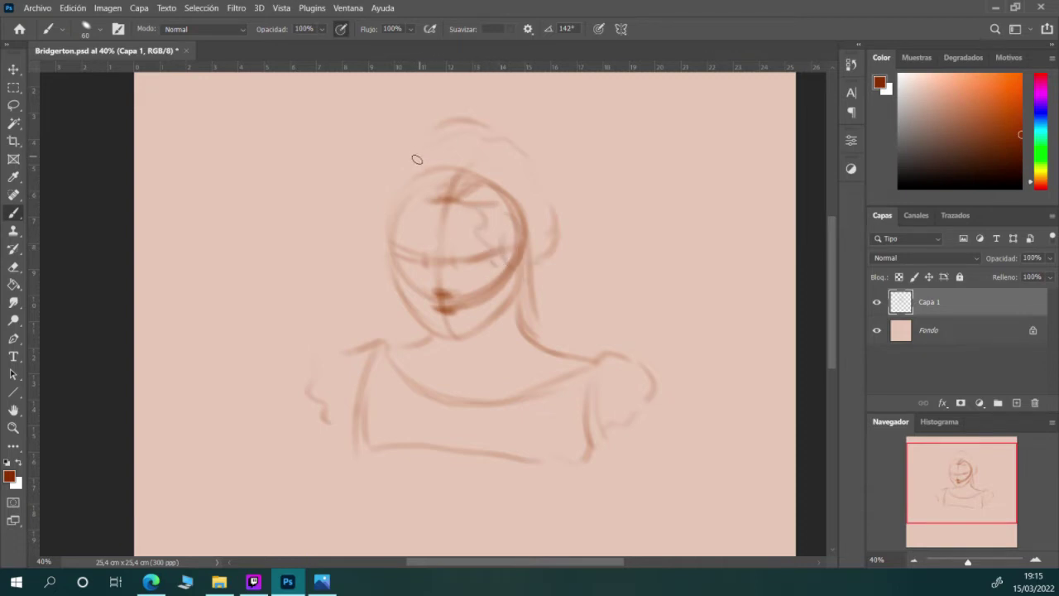
mouse_move(396, 181)
mouse_down()
mouse_move(383, 239)
mouse_move(396, 205)
mouse_move(388, 201)
mouse_move(371, 240)
mouse_move(391, 211)
mouse_move(374, 249)
mouse_up()
mouse_move(369, 253)
mouse_down()
mouse_move(378, 191)
mouse_move(406, 154)
mouse_move(381, 177)
mouse_move(482, 106)
mouse_move(433, 134)
mouse_up()
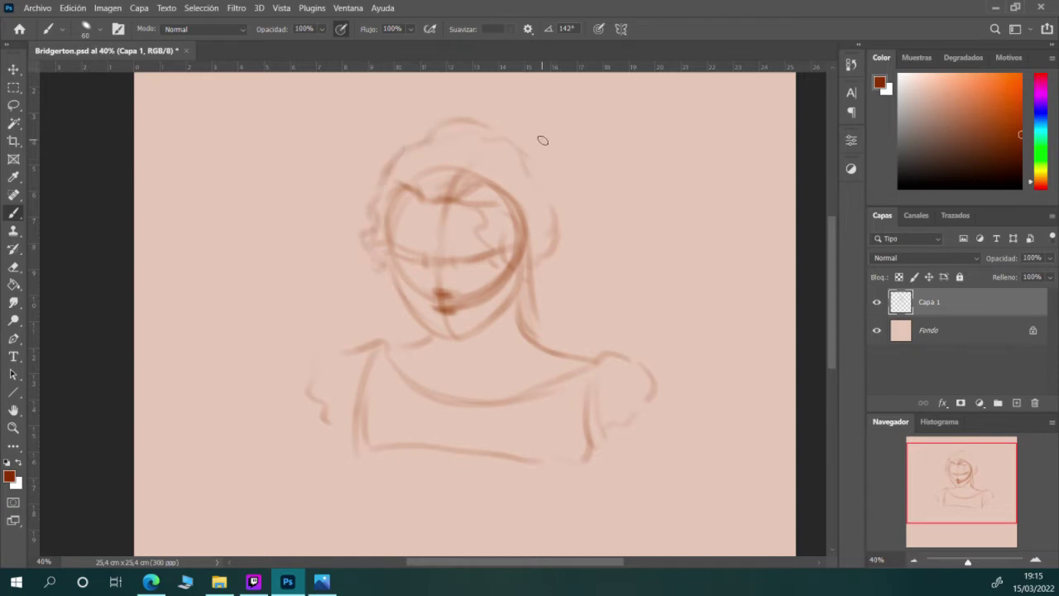
Try Capa 1 at 63% opacity, then restore it to 100% and shrink the brush
click(1051, 259)
click(1028, 276)
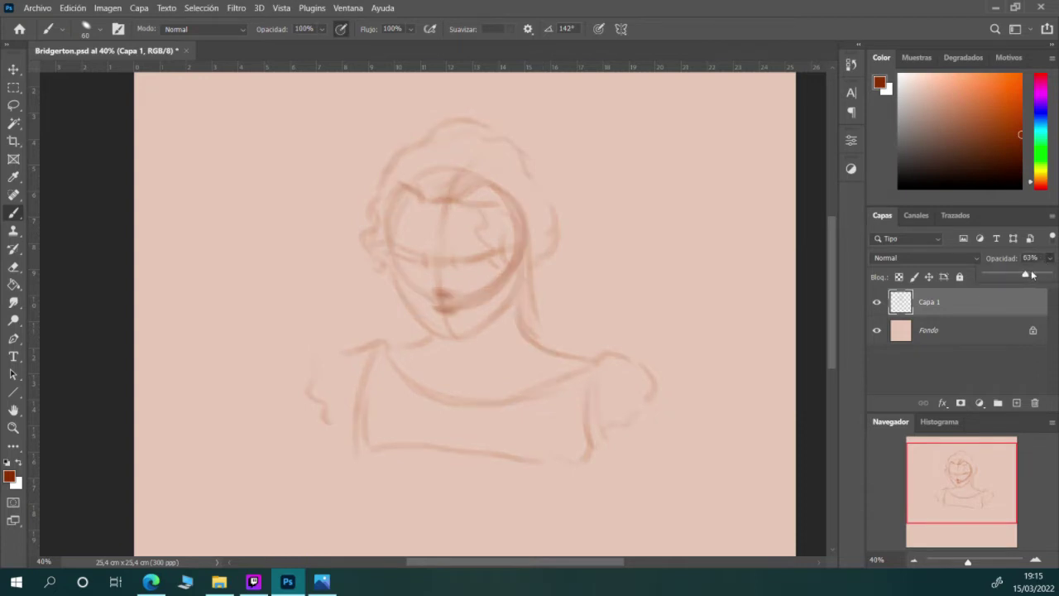
drag(1033, 277, 1053, 276)
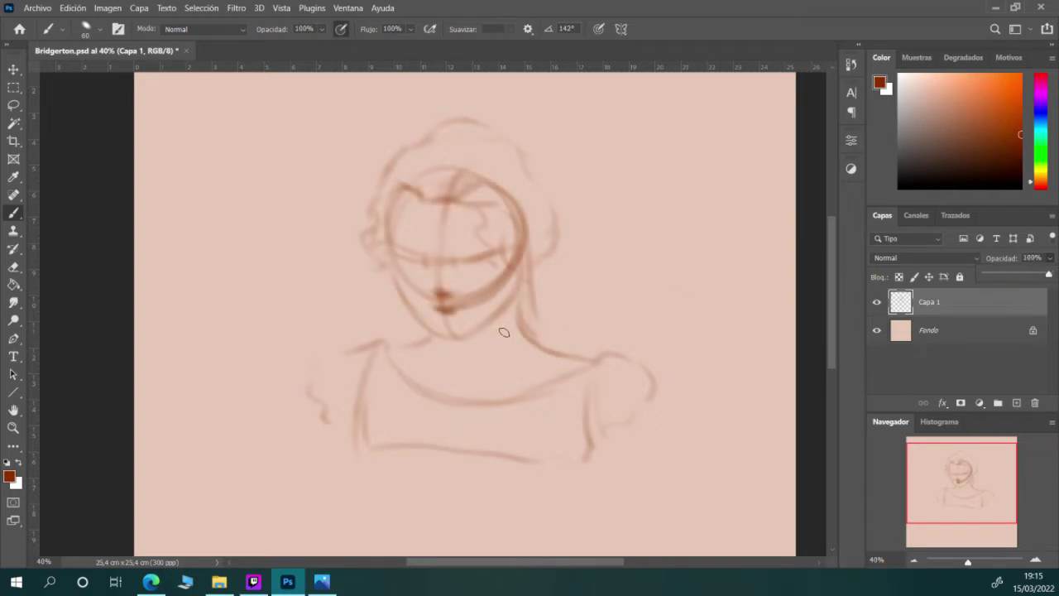
key(bracketleft)
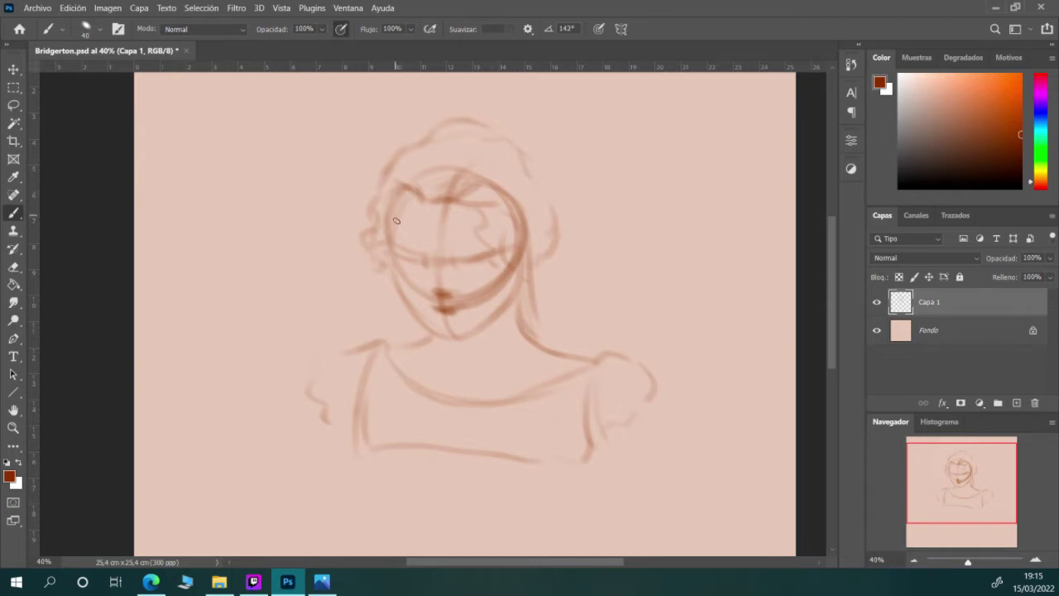
Paint darker lines from the hairline down the left cheek and jaw to the chin, then reinforce the right jaw
mouse_move(403, 190)
mouse_down()
mouse_move(389, 252)
mouse_move(394, 206)
mouse_move(392, 250)
mouse_move(389, 224)
mouse_move(391, 265)
mouse_move(389, 242)
mouse_move(390, 267)
mouse_up()
mouse_move(390, 268)
mouse_down()
mouse_move(425, 329)
mouse_move(414, 315)
mouse_move(400, 293)
mouse_move(442, 340)
mouse_up()
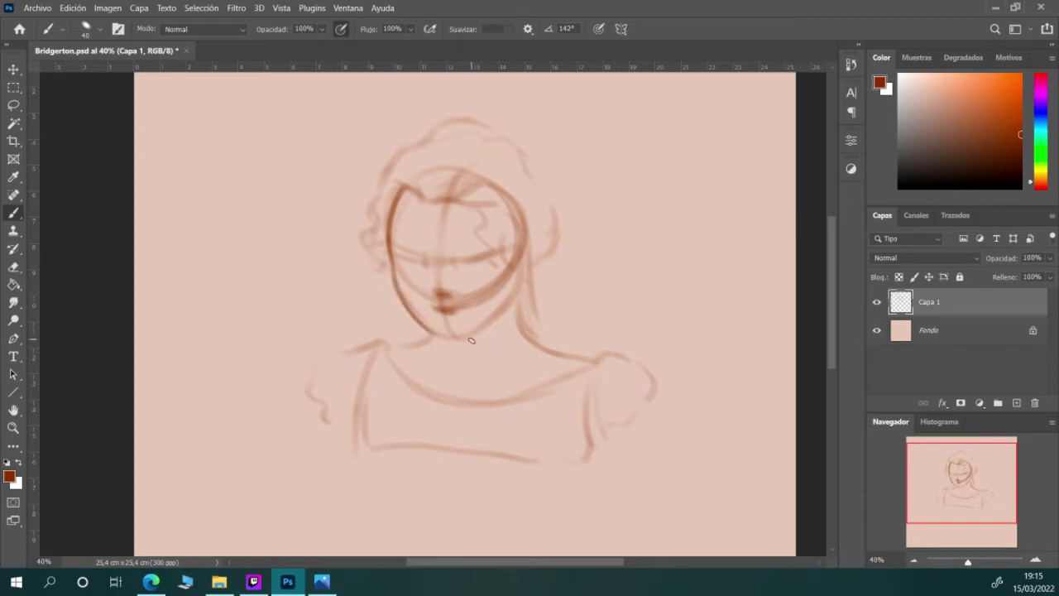
drag(424, 325, 468, 340)
drag(445, 343, 477, 342)
drag(520, 266, 505, 306)
drag(525, 284, 528, 343)
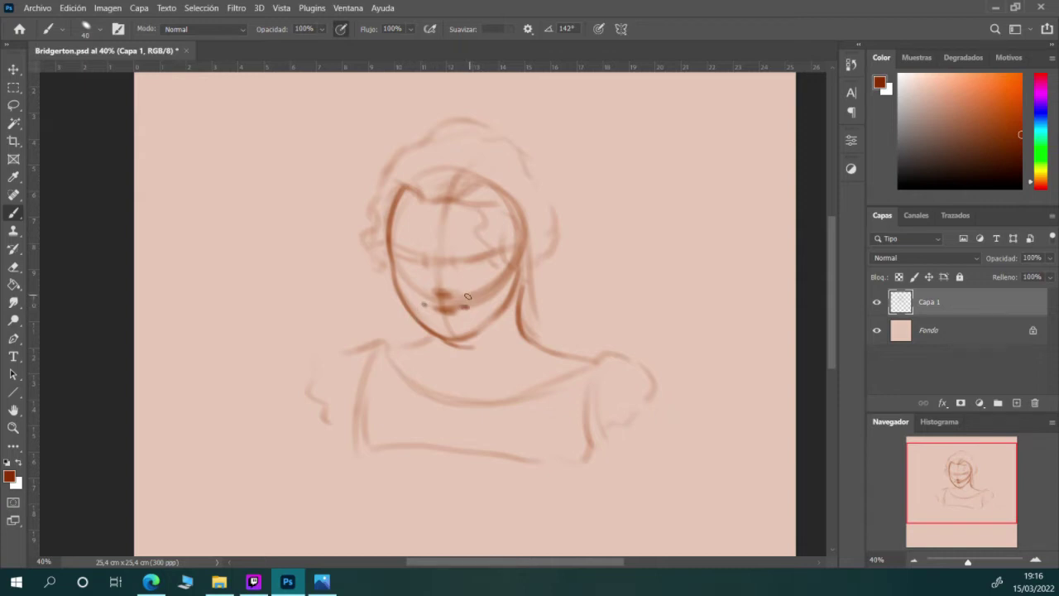
Darken the lips with brown strokes and drop the bridgerton1x01_0851 still onto the canvas
mouse_move(427, 305)
mouse_down()
mouse_move(456, 307)
mouse_move(432, 305)
mouse_up()
drag(426, 306, 451, 305)
drag(451, 306, 428, 305)
drag(450, 314, 464, 307)
drag(446, 317, 455, 316)
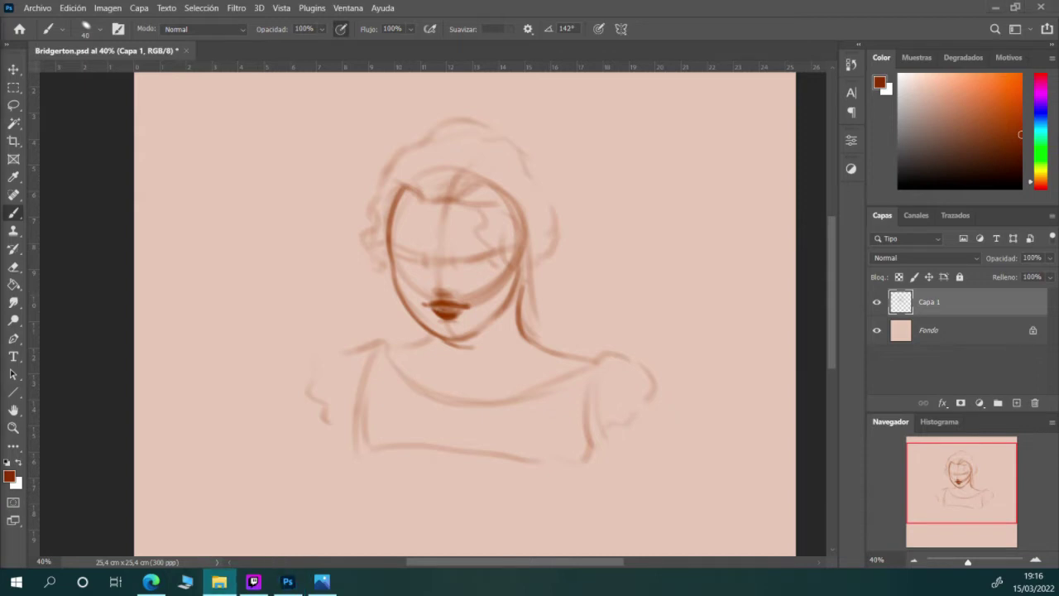
drag(165, 413, 290, 248)
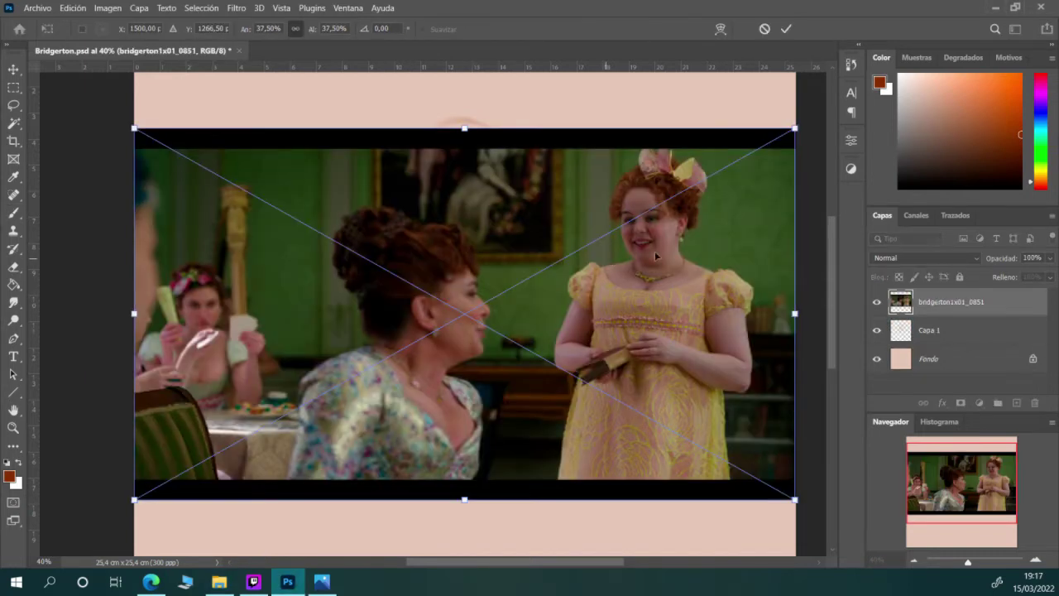
mouse_move(699, 263)
mouse_down()
mouse_move(387, 273)
mouse_move(263, 265)
mouse_up()
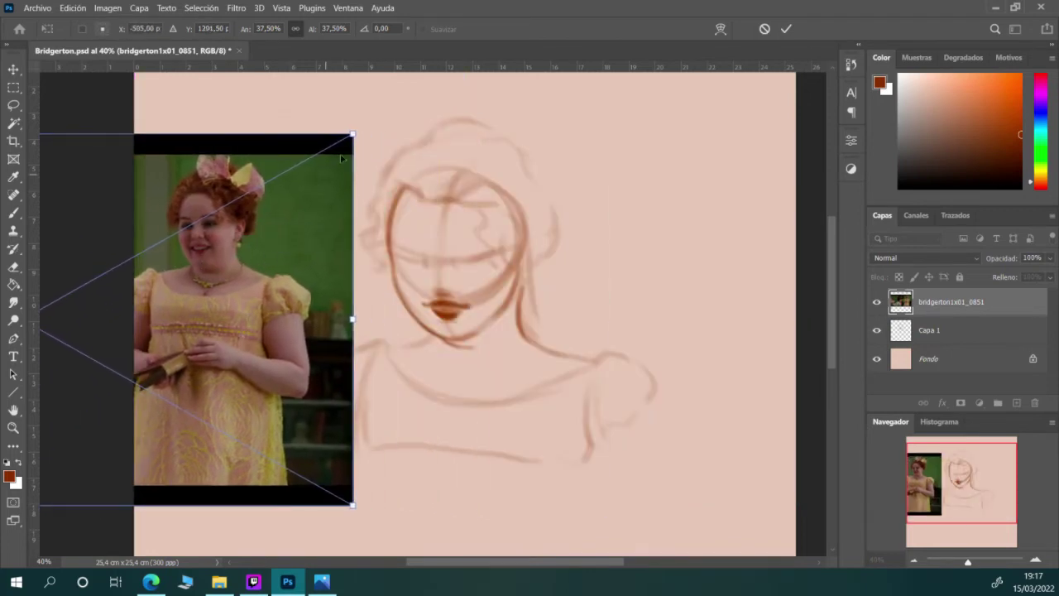
Scale and position the placed Bridgerton still, then commit the placement
drag(349, 138, 547, 79)
mouse_move(489, 166)
mouse_down()
mouse_move(322, 237)
mouse_move(274, 235)
mouse_move(367, 218)
mouse_up()
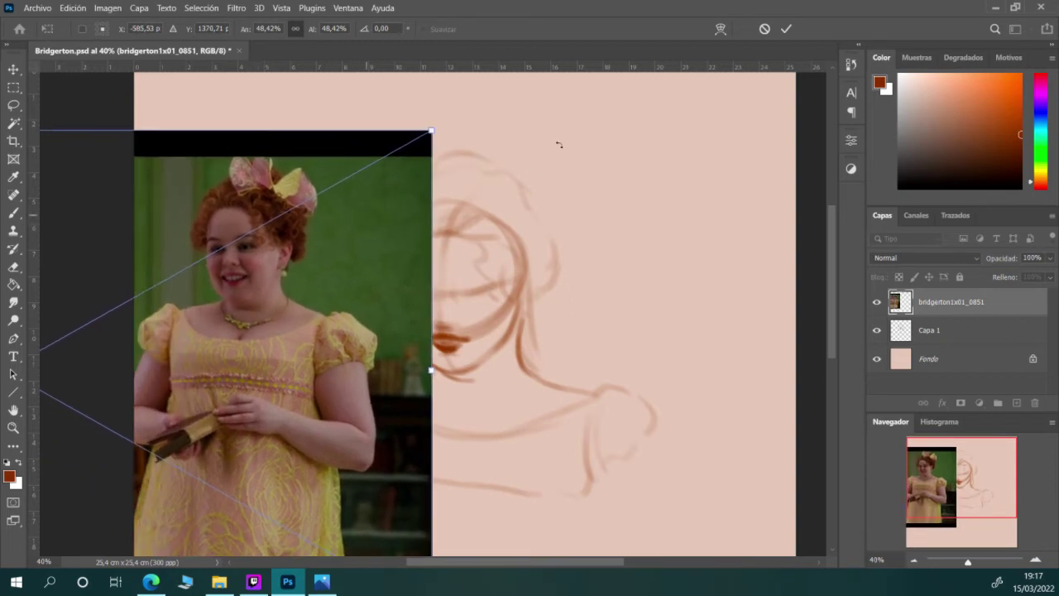
drag(286, 242, 321, 241)
click(786, 29)
Marquee the head and shoulders, copy them to Capa 2 via Capa vía copiar, and delete the full still
click(13, 87)
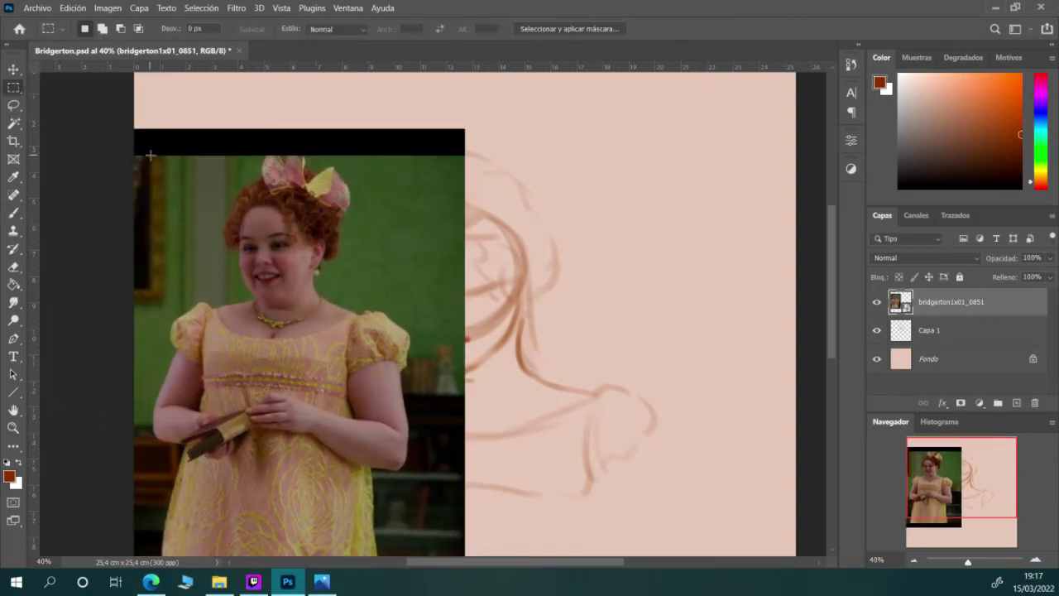
mouse_move(152, 155)
mouse_down()
mouse_move(348, 308)
mouse_move(425, 395)
mouse_up()
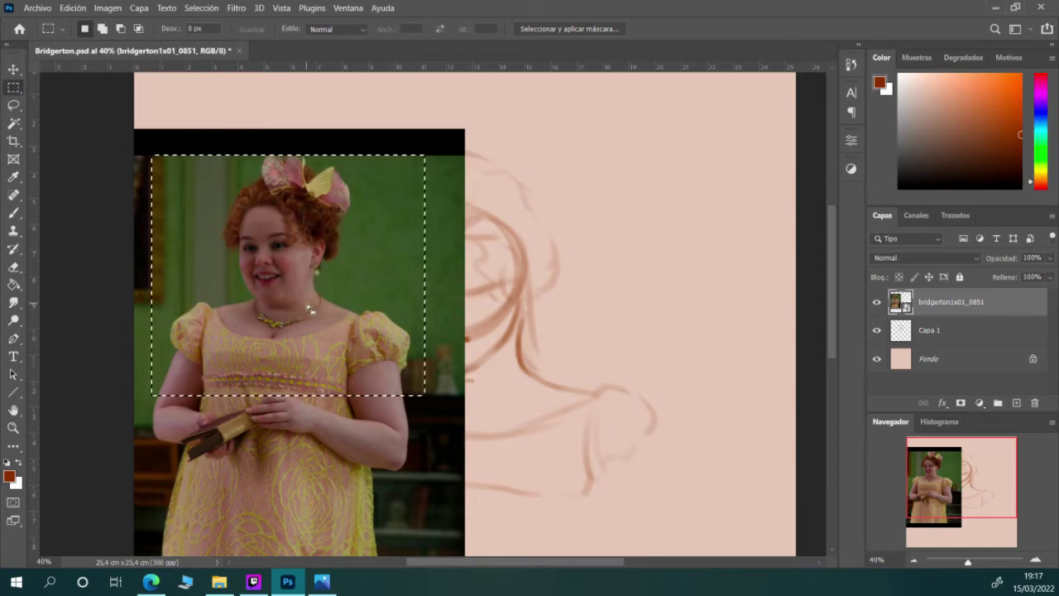
right_click(307, 305)
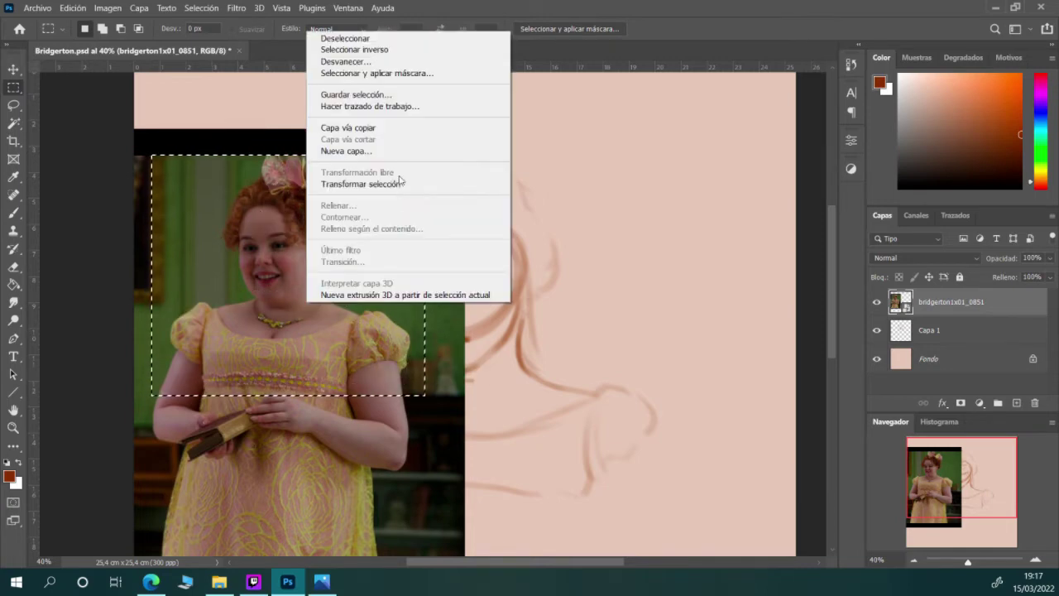
click(373, 129)
click(960, 340)
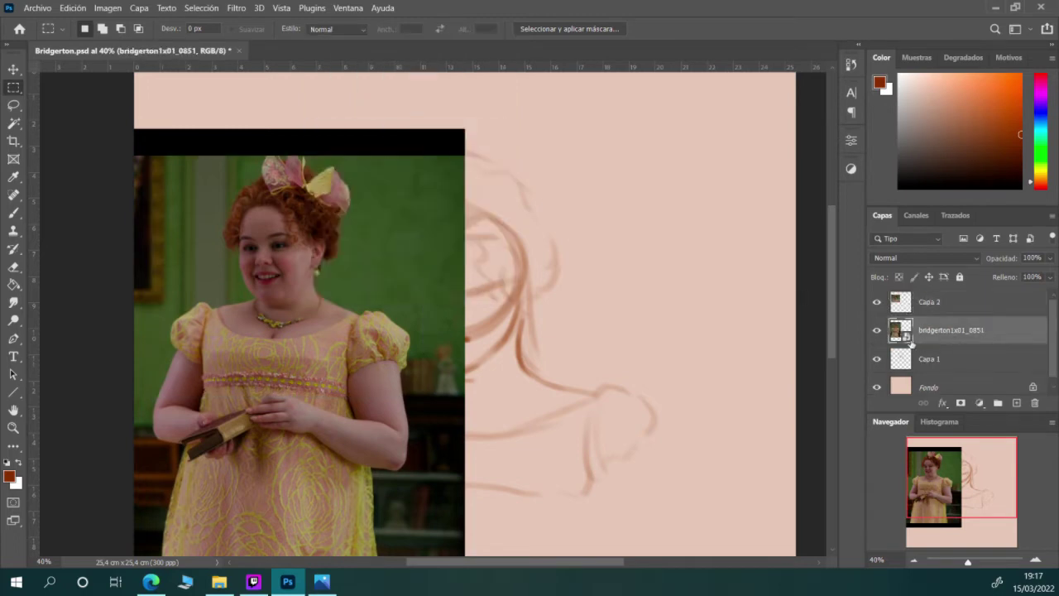
key(Delete)
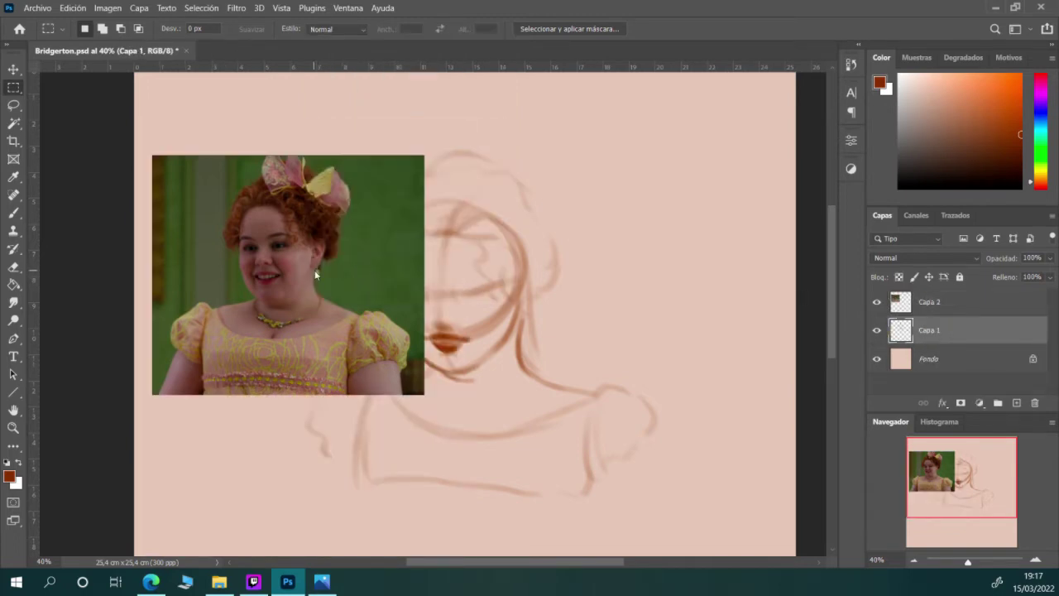
Free-transform Capa 2, shrinking the cropped reference to 78.11% and moving it to the upper right
right_click(316, 270)
click(362, 399)
key(Return)
click(930, 301)
right_click(346, 237)
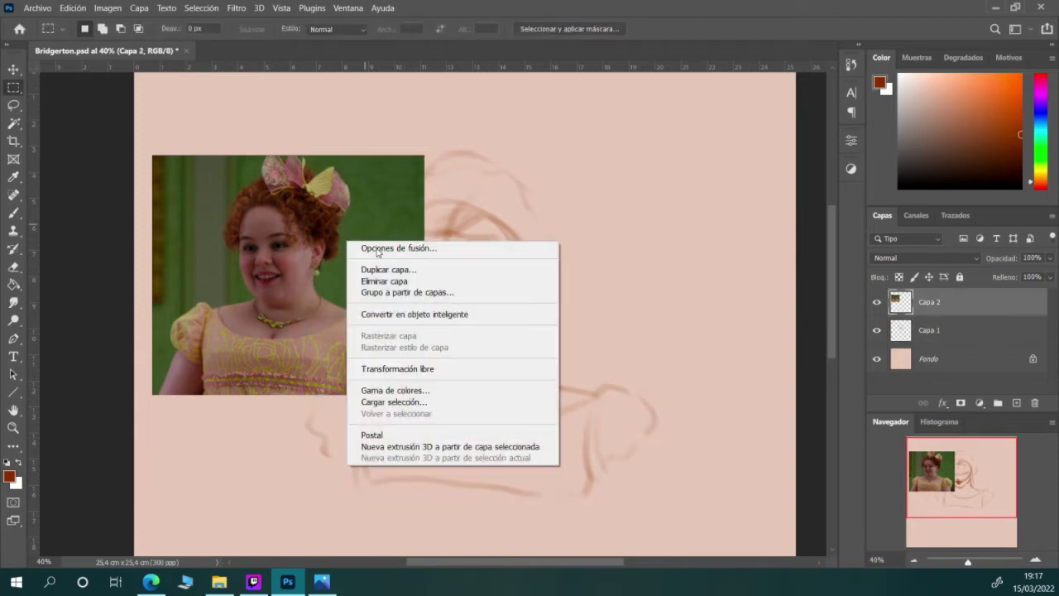
click(395, 369)
drag(423, 155, 364, 208)
drag(231, 289, 650, 170)
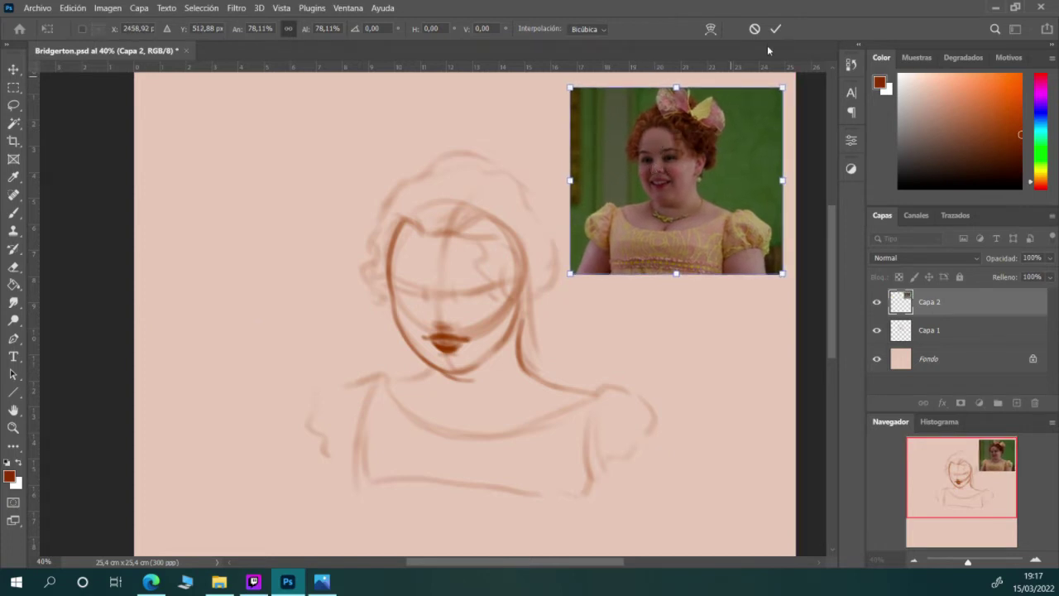
Commit the reference, shift the Capa 1 sketch about 55 px left, and move Capa 2 below it
click(775, 31)
click(927, 332)
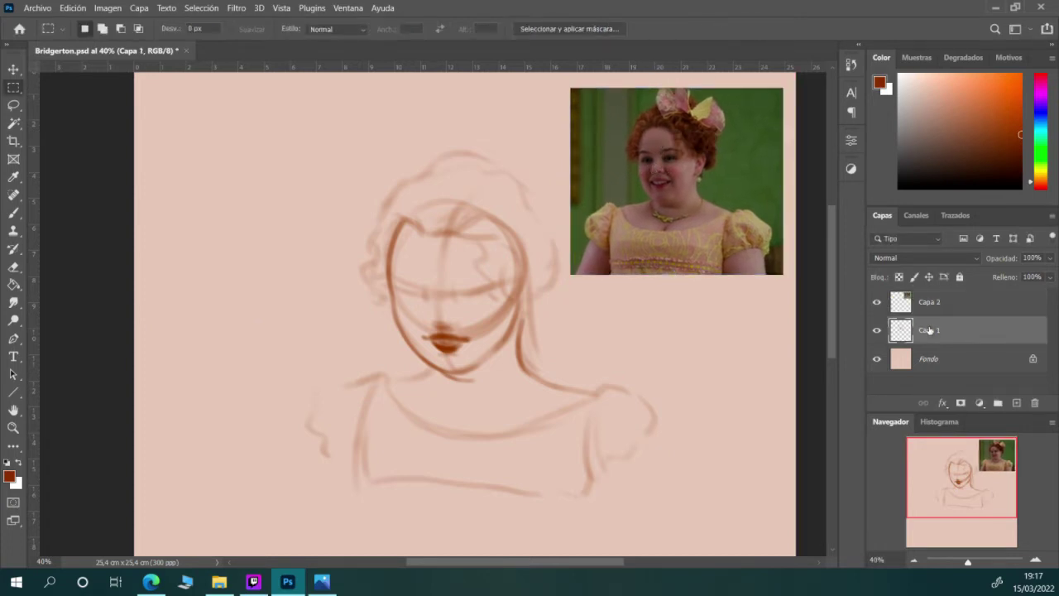
right_click(440, 374)
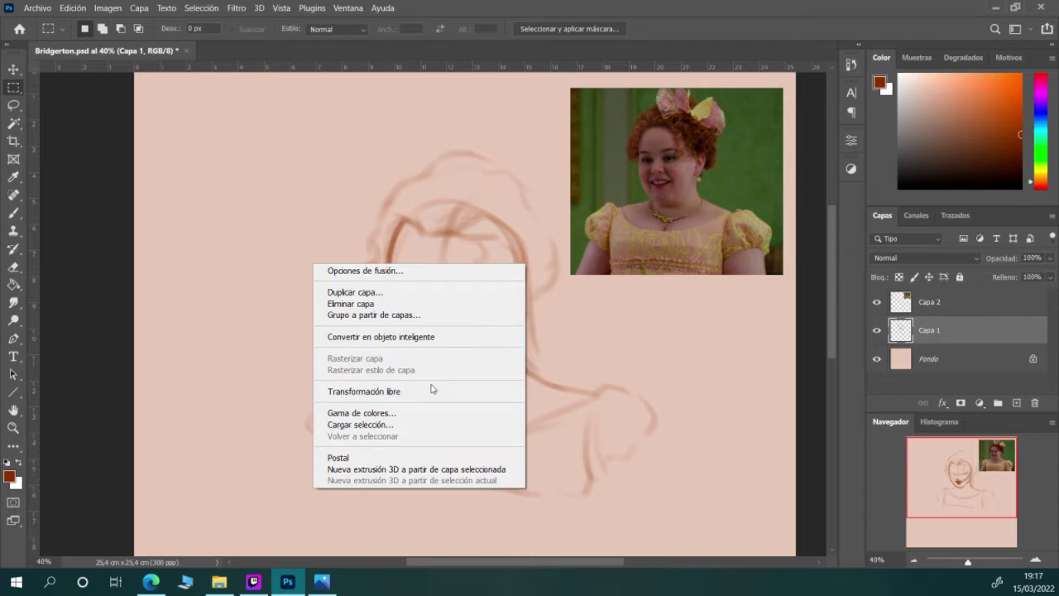
click(511, 392)
mouse_move(511, 393)
mouse_down()
mouse_move(469, 407)
mouse_move(469, 393)
mouse_up()
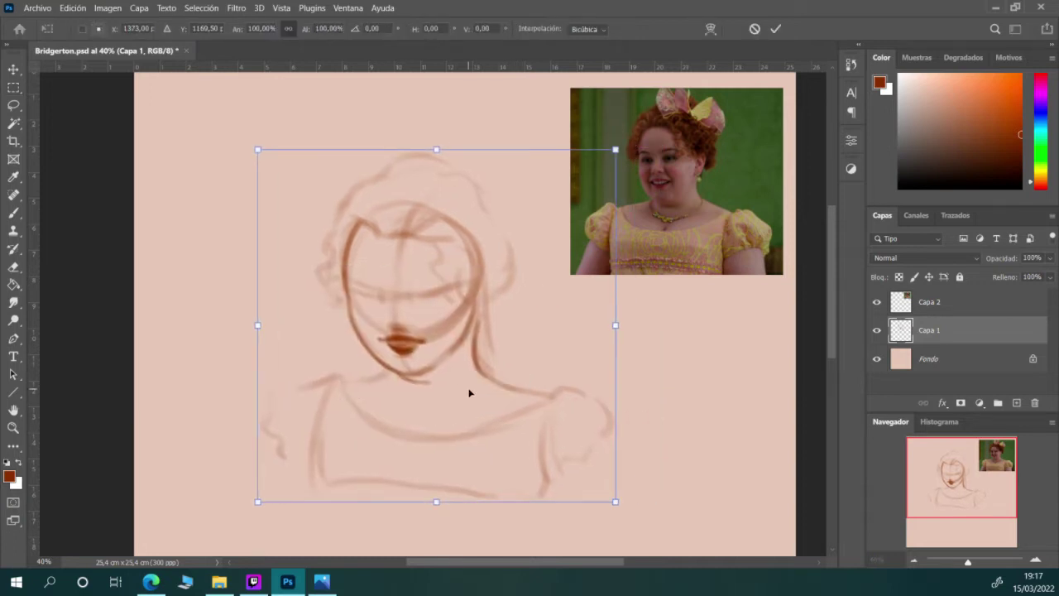
click(775, 28)
drag(963, 304, 958, 329)
click(13, 213)
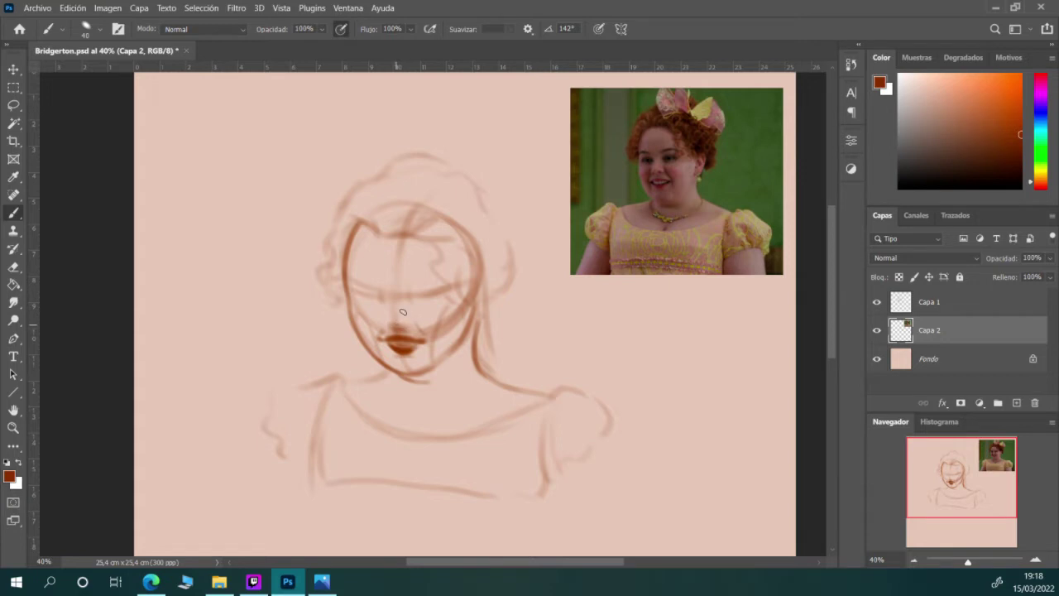
Paint a couple of short strokes just above the lips to form a small nose
drag(386, 298, 386, 296)
drag(409, 320, 405, 328)
Lasso the nose and mouth, scale them to 96% and nudge them up
key(l)
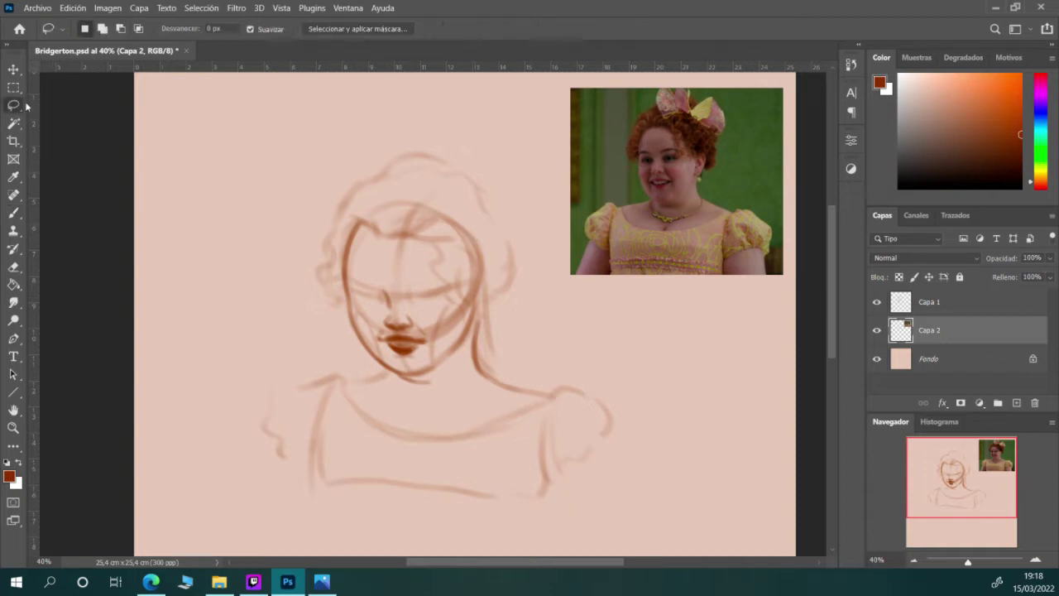
mouse_move(406, 289)
mouse_down()
mouse_move(372, 322)
mouse_move(386, 357)
mouse_move(406, 369)
mouse_move(426, 360)
mouse_move(418, 313)
mouse_up()
right_click(417, 313)
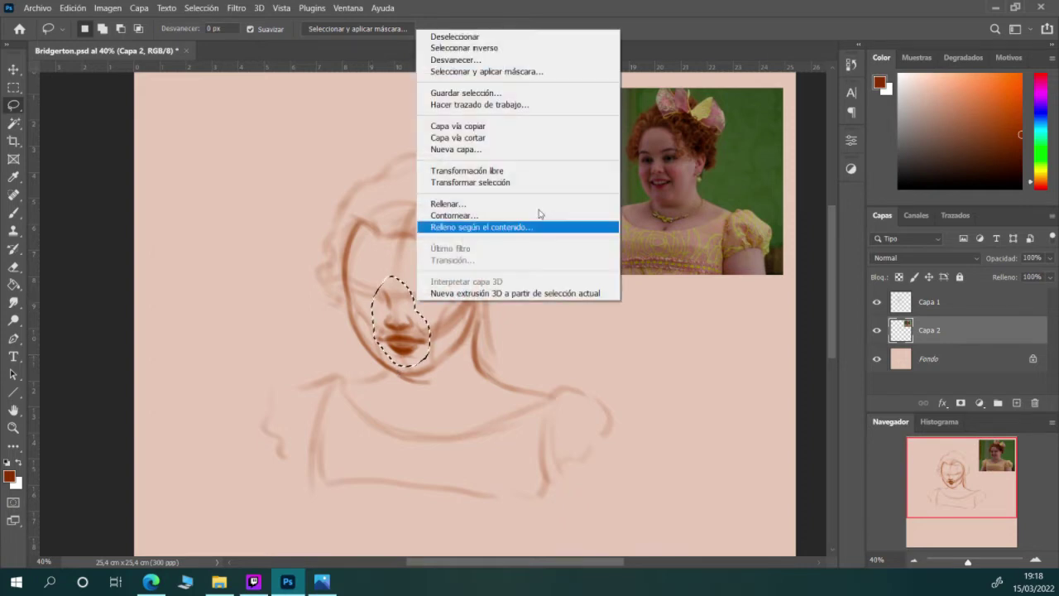
click(530, 170)
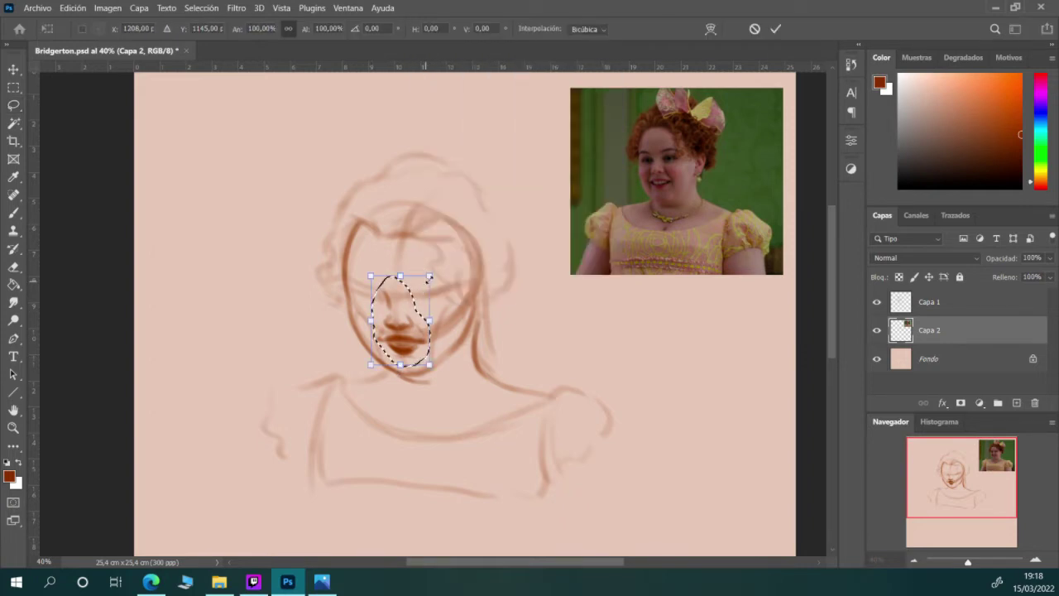
drag(430, 275, 426, 279)
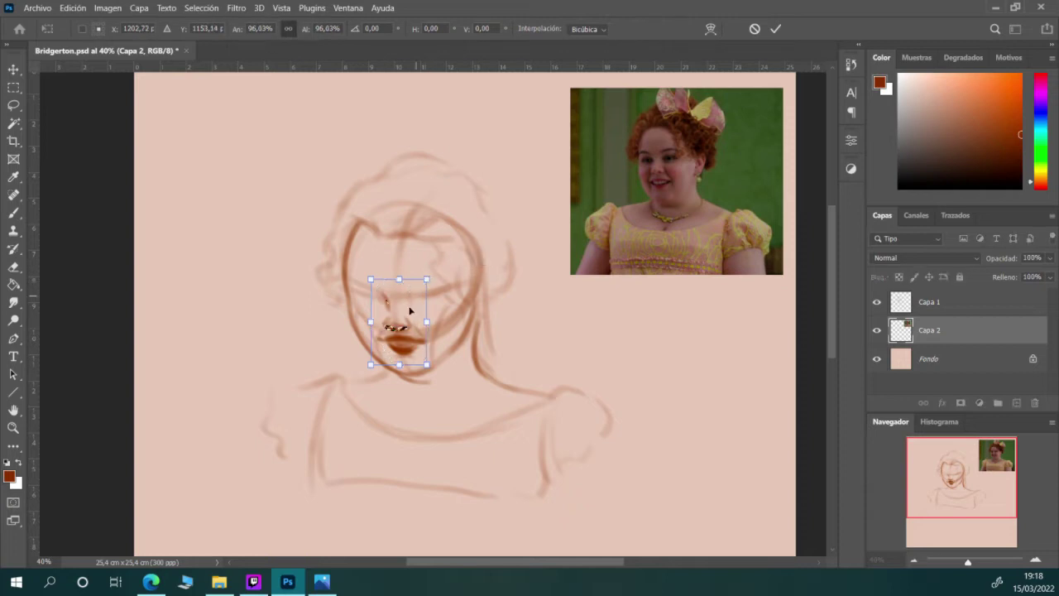
drag(406, 317, 408, 317)
click(776, 29)
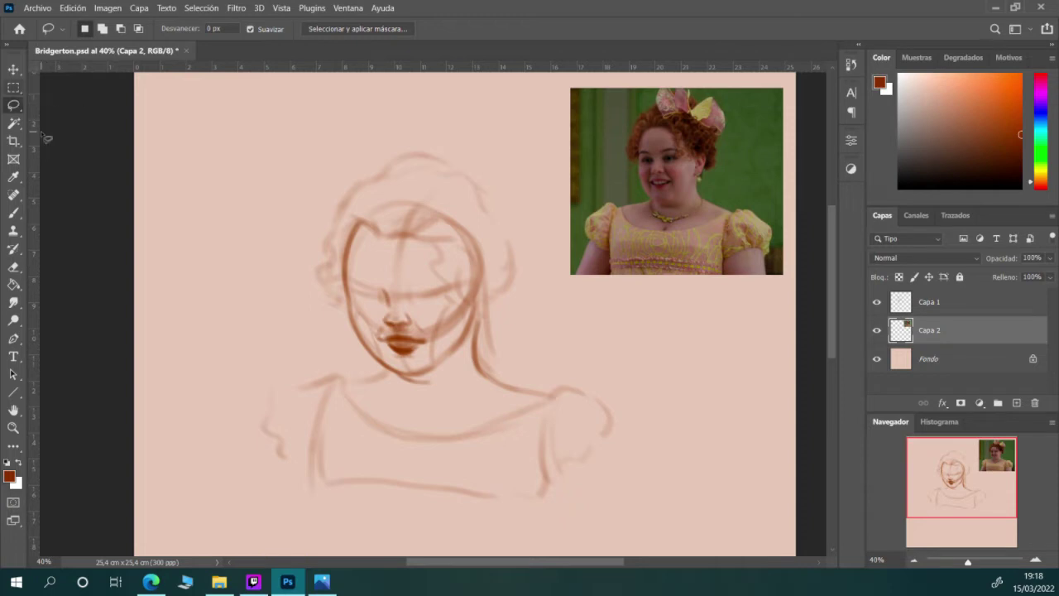
Lasso the face, cut it to a new layer Capa 3, and merge Capa 1 down into it
mouse_move(461, 345)
mouse_down()
mouse_move(437, 307)
mouse_move(442, 291)
mouse_up()
right_click(424, 318)
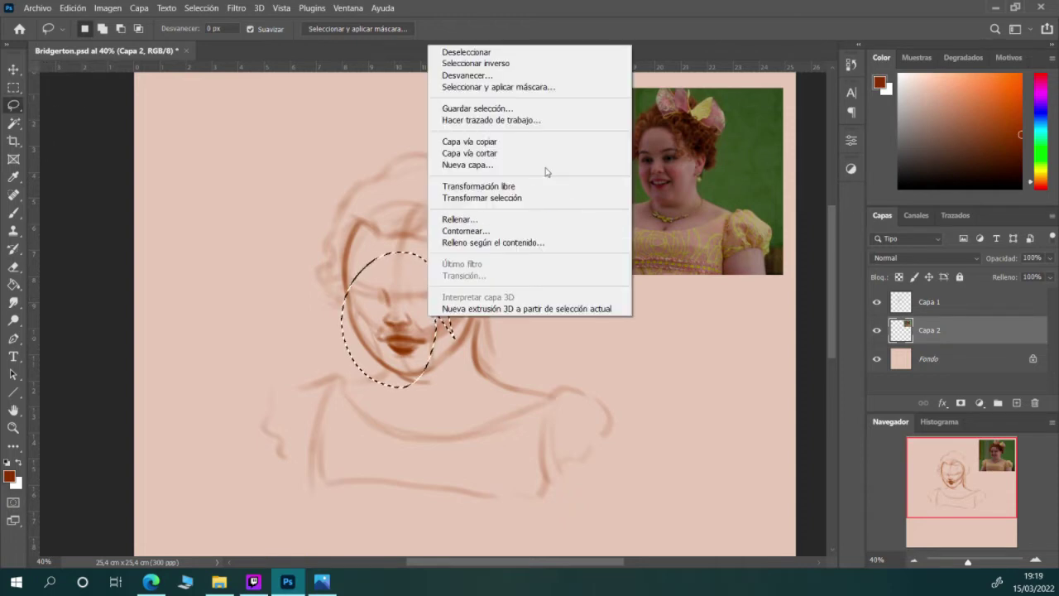
click(463, 150)
right_click(946, 304)
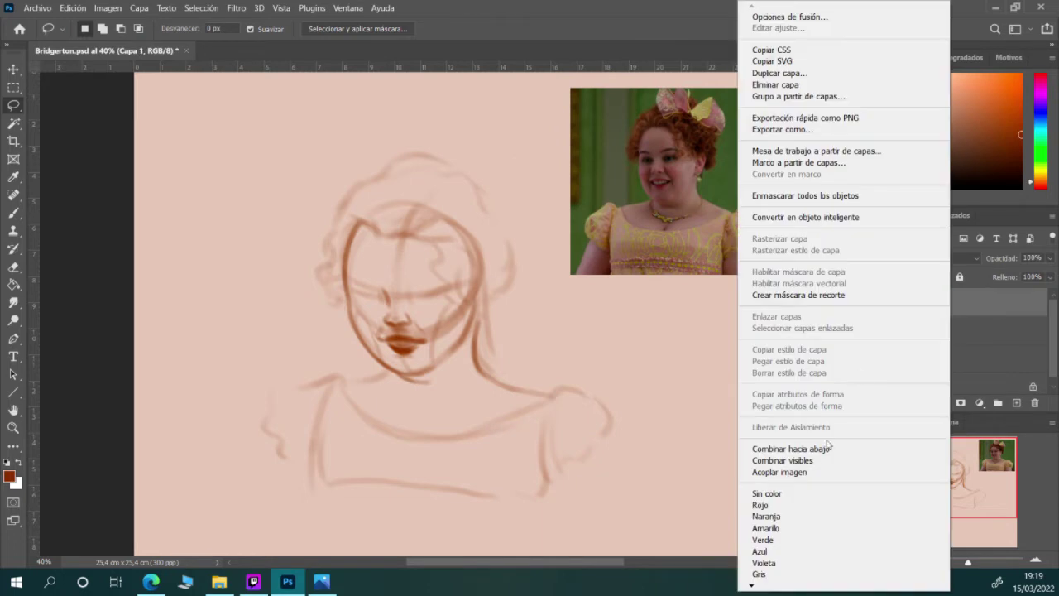
click(828, 449)
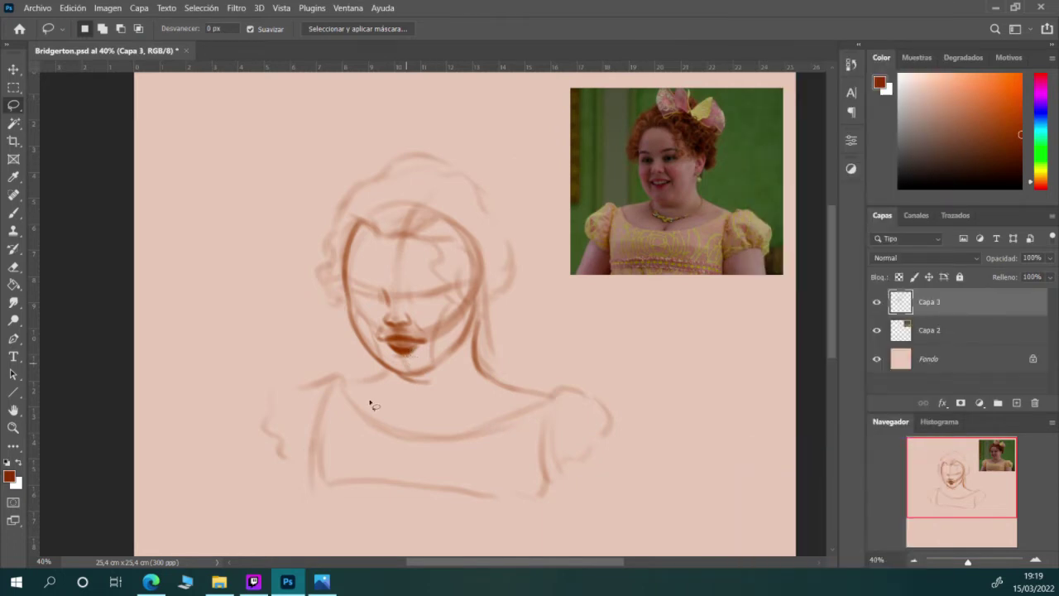
click(14, 212)
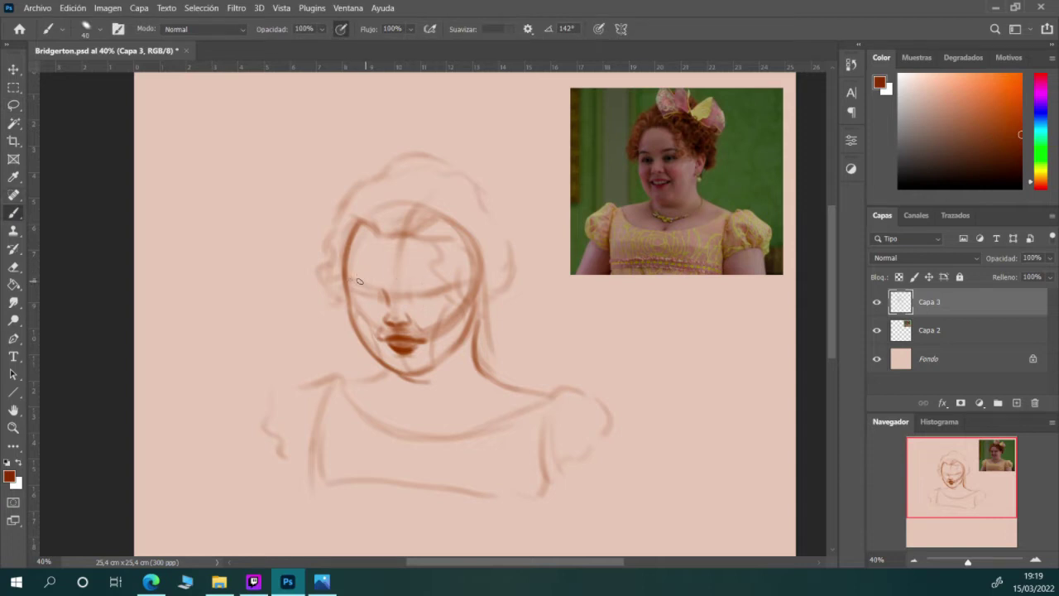
Draw both almond eyes with darkened lids and irises, mark the nostrils, and repaint the lips lighter
drag(349, 280, 377, 282)
drag(409, 282, 440, 278)
mouse_move(393, 309)
mouse_down()
mouse_move(385, 315)
mouse_move(391, 303)
mouse_up()
mouse_move(418, 289)
mouse_down()
mouse_move(472, 270)
mouse_move(421, 288)
mouse_move(442, 296)
mouse_move(414, 298)
mouse_move(447, 298)
mouse_up()
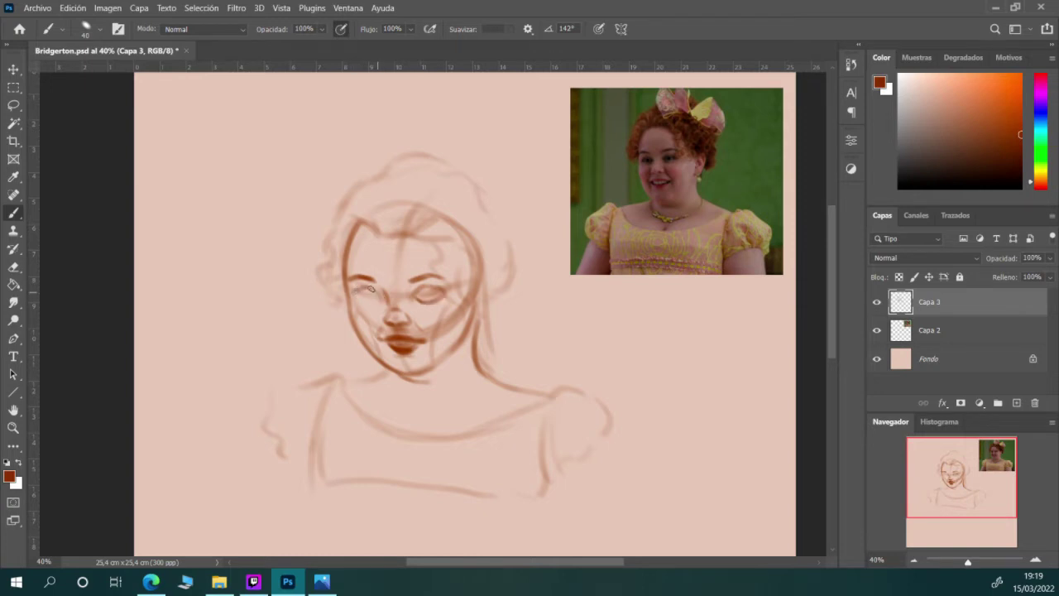
drag(360, 303, 385, 295)
mouse_move(356, 296)
mouse_down()
mouse_move(382, 296)
mouse_move(351, 292)
mouse_up()
mouse_move(421, 289)
mouse_down()
mouse_move(445, 286)
mouse_move(422, 282)
mouse_move(437, 282)
mouse_up()
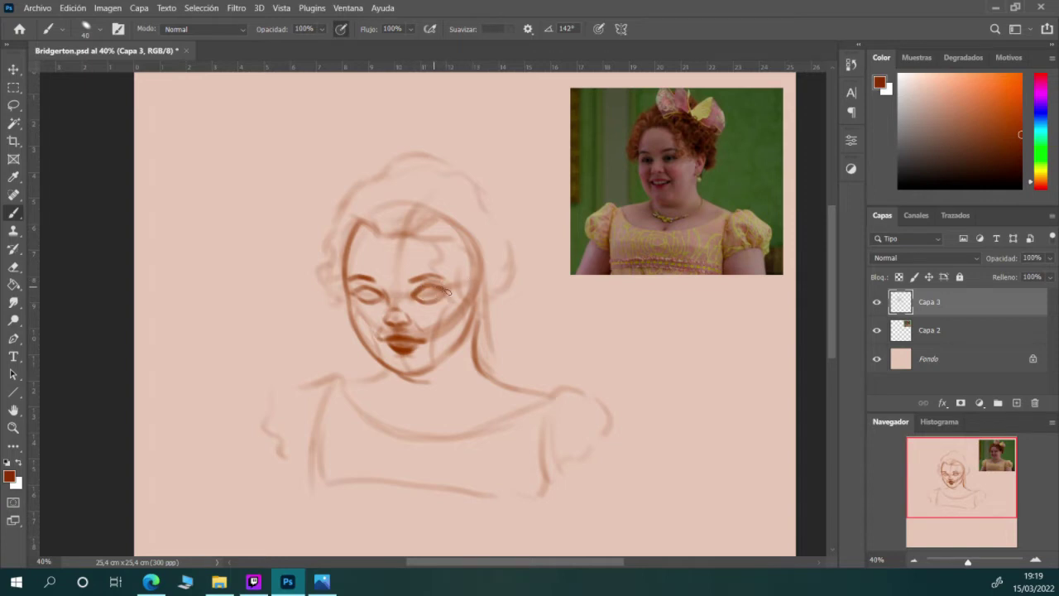
mouse_move(428, 294)
mouse_down()
mouse_move(360, 298)
mouse_move(371, 294)
mouse_up()
drag(438, 342, 401, 343)
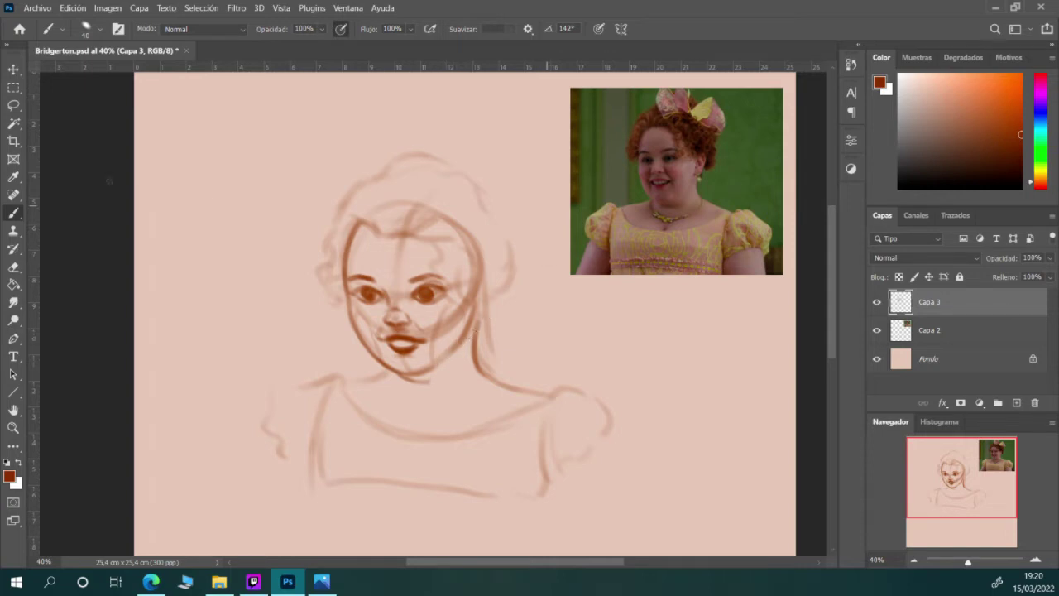
click(13, 105)
Move the lassoed right eye slightly right and up with Free Transform, then deselect
mouse_move(417, 267)
mouse_down()
mouse_move(421, 320)
mouse_move(455, 281)
mouse_move(421, 268)
mouse_move(424, 297)
mouse_up()
right_click(427, 282)
click(504, 424)
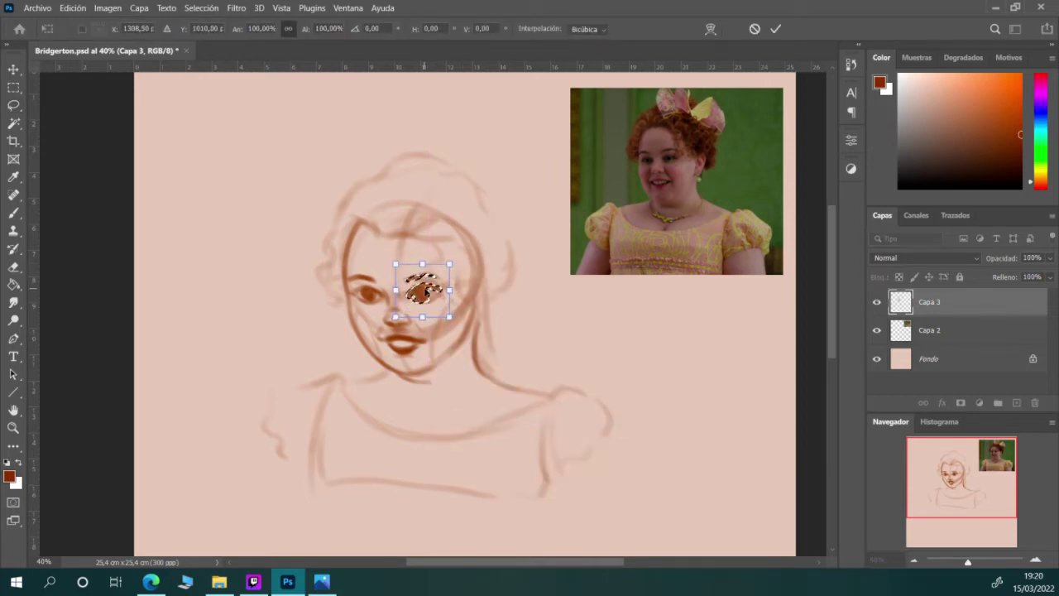
drag(425, 289, 428, 289)
key(Up)
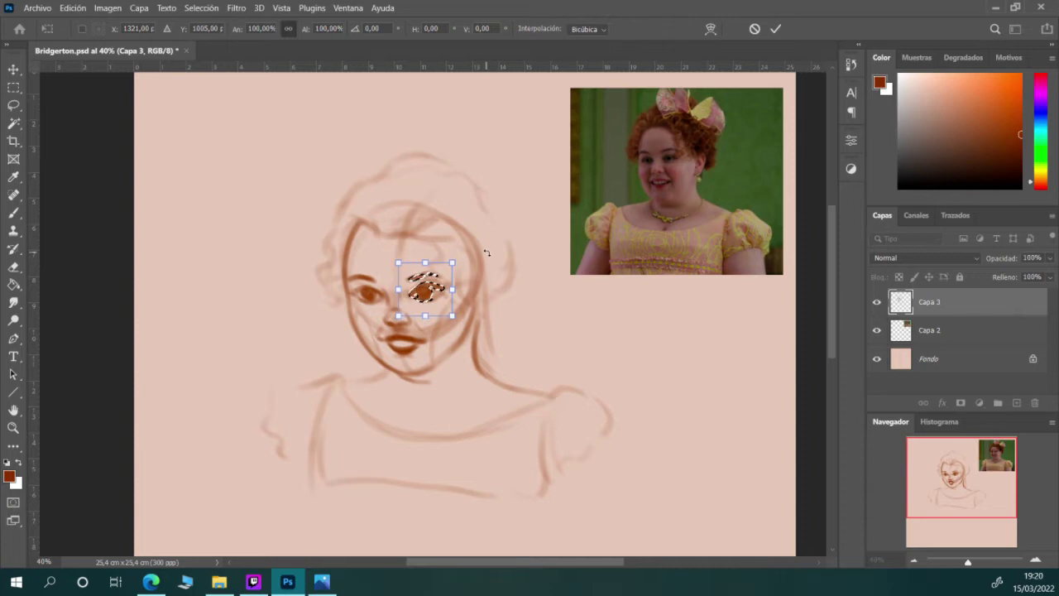
key(Return)
key(ctrl+d)
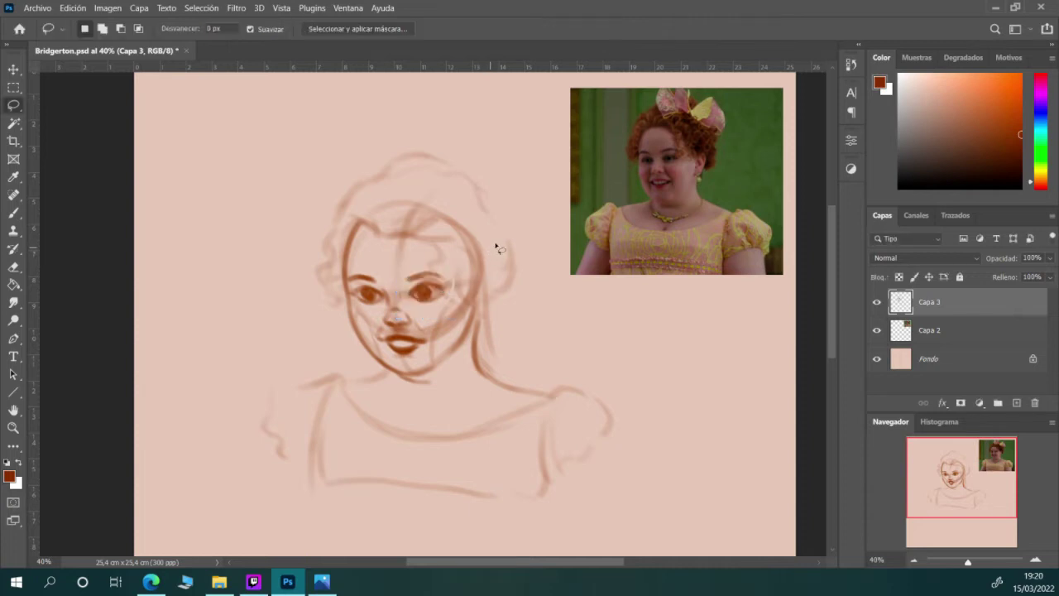
Lasso the left eye, adjust it with the Move tool, and deselect
mouse_move(386, 299)
mouse_down()
mouse_move(349, 276)
mouse_move(370, 268)
mouse_move(384, 290)
mouse_up()
click(18, 72)
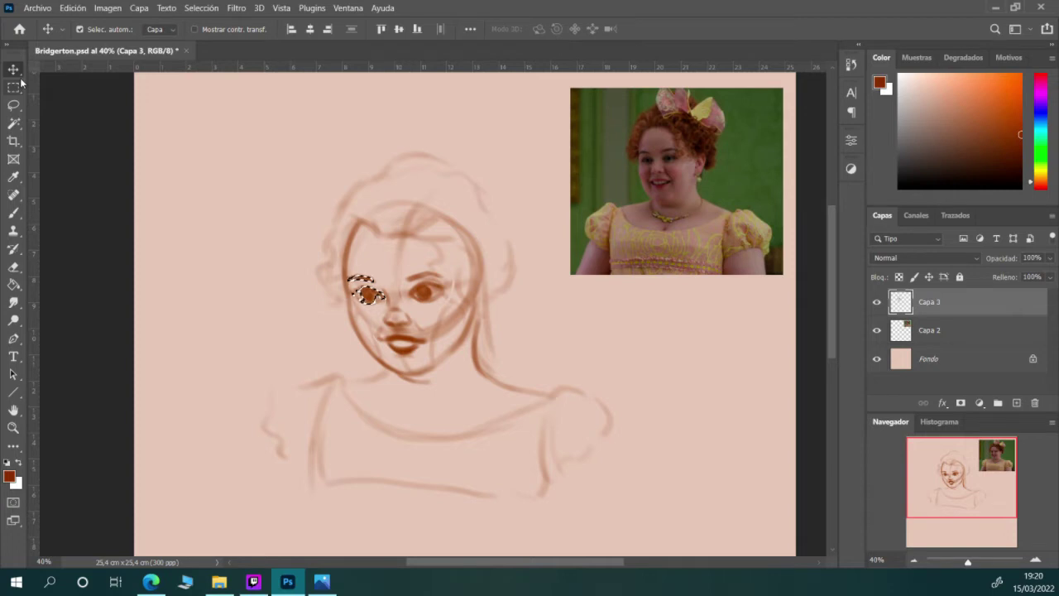
key(ctrl+d)
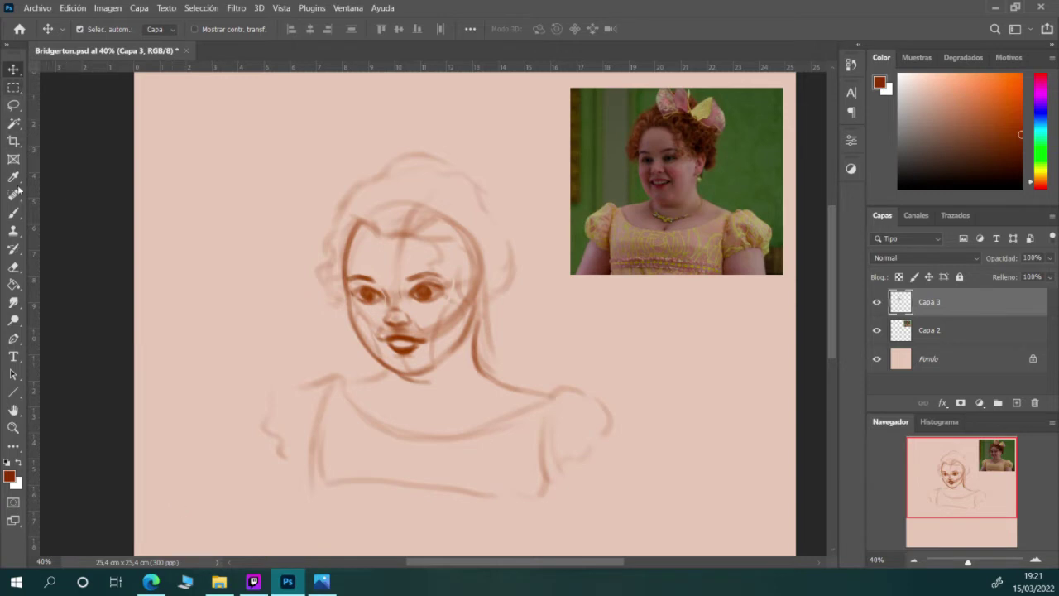
click(10, 215)
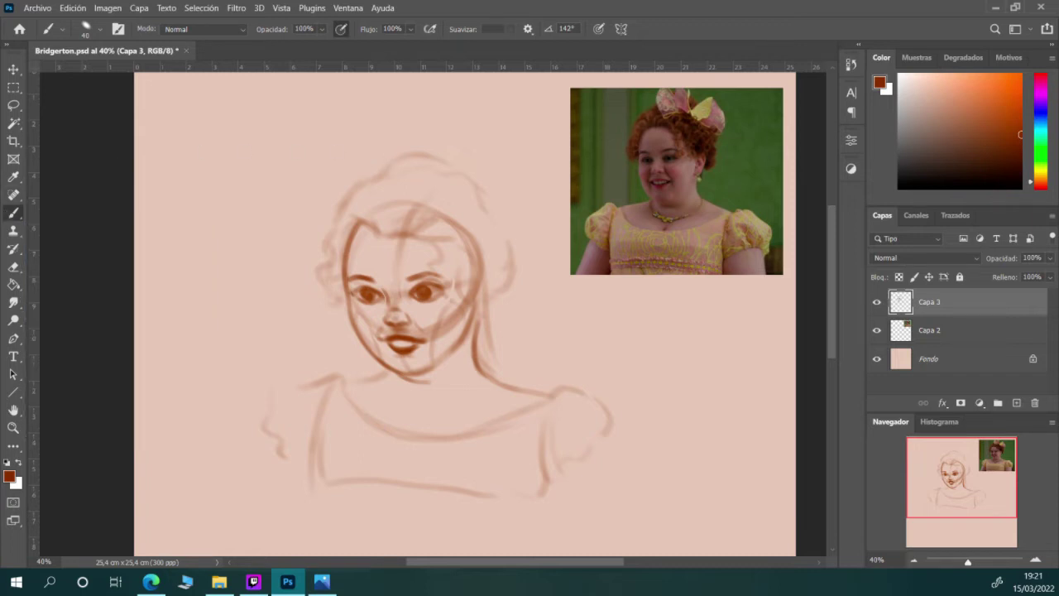
Check the Photos reference, then paint wavy hair strands beside the right and left sides of the face
key(alt+Tab)
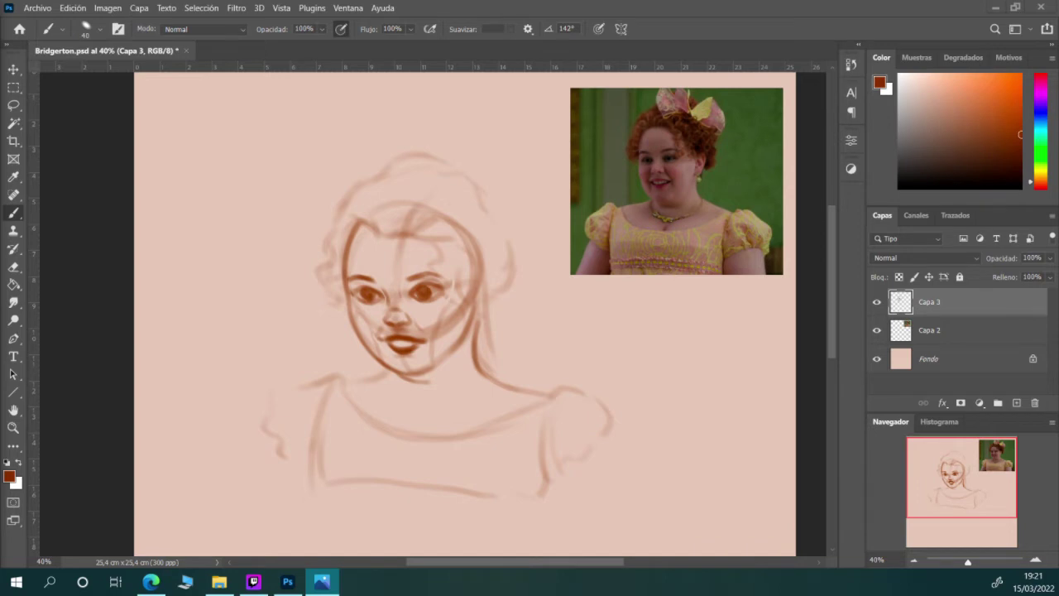
key(alt+Tab)
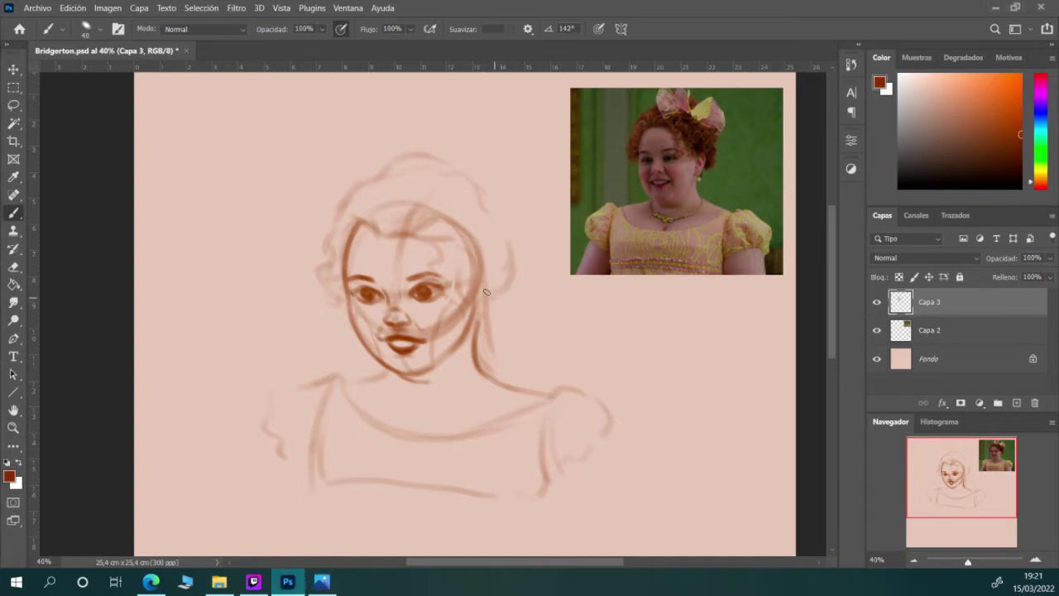
drag(500, 323, 536, 356)
mouse_move(344, 331)
mouse_down()
mouse_move(334, 357)
mouse_move(343, 302)
mouse_move(339, 374)
mouse_up()
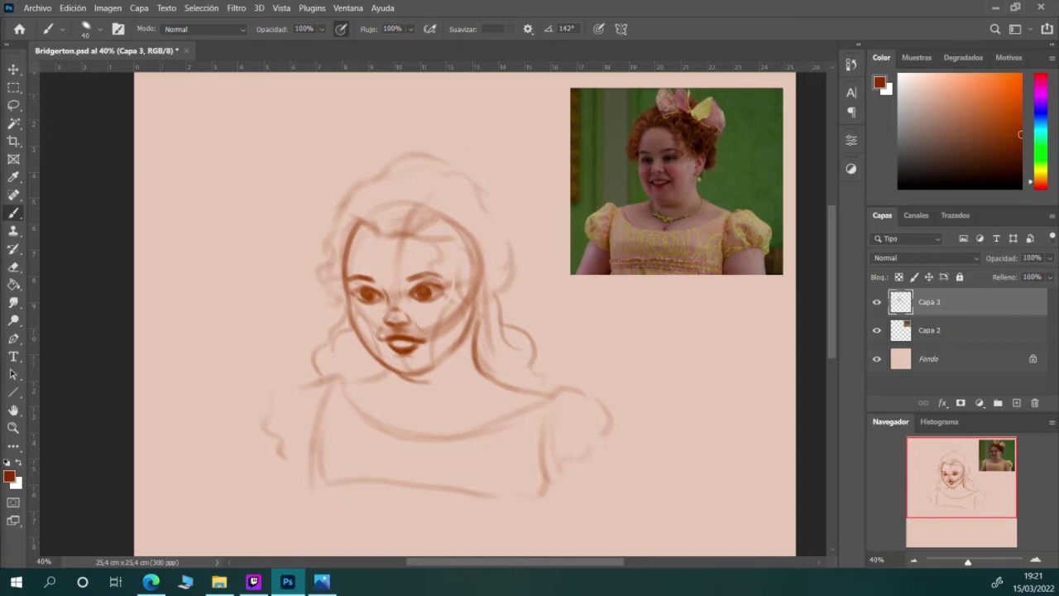
click(322, 582)
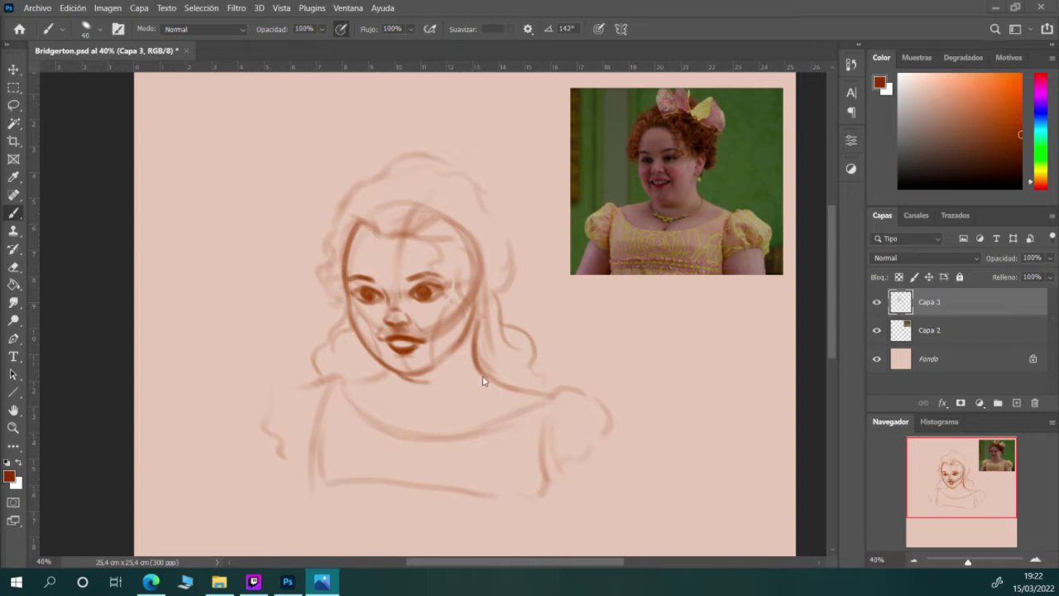
Draw the chin, neck, right shoulder and collar lines along the neckline on Capa 3
click(373, 398)
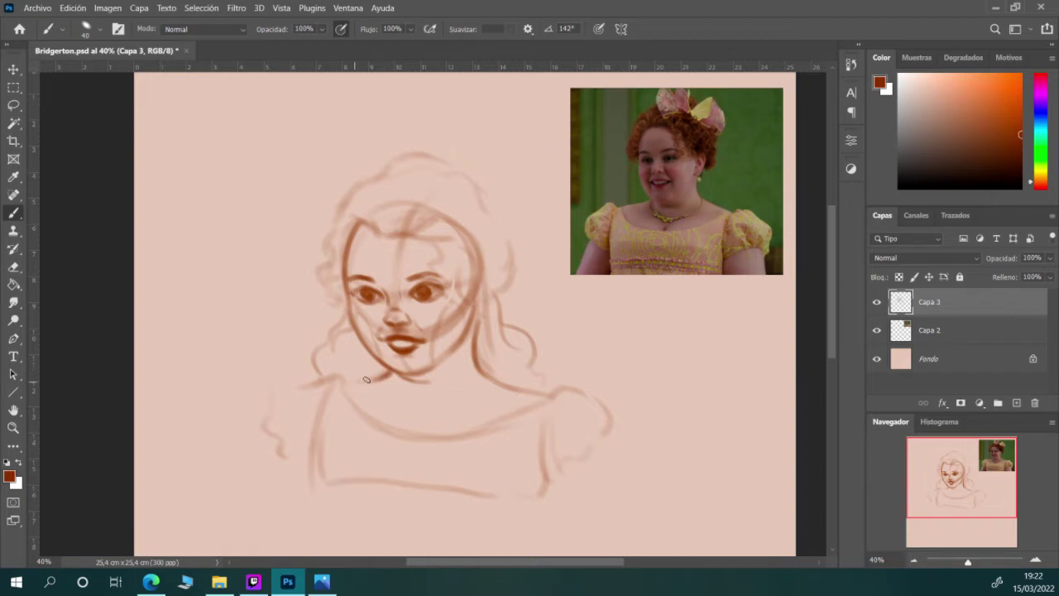
mouse_move(363, 380)
mouse_down()
mouse_move(349, 385)
mouse_move(387, 375)
mouse_up()
drag(478, 372, 543, 399)
drag(550, 398, 490, 423)
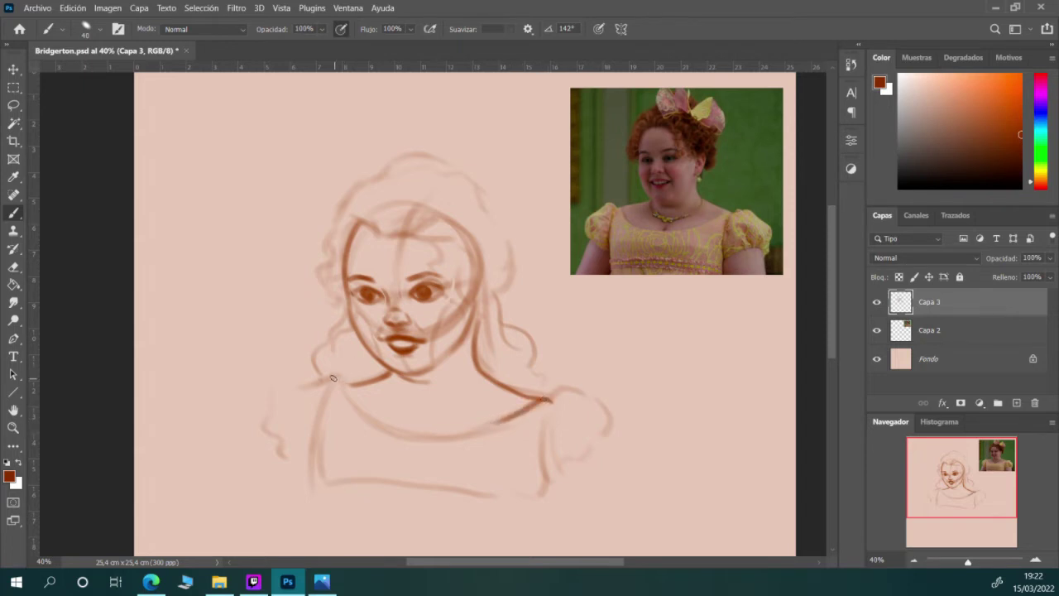
drag(343, 378, 359, 409)
mouse_move(359, 410)
mouse_down()
mouse_move(485, 436)
mouse_move(416, 437)
mouse_move(499, 423)
mouse_up()
drag(424, 438, 425, 430)
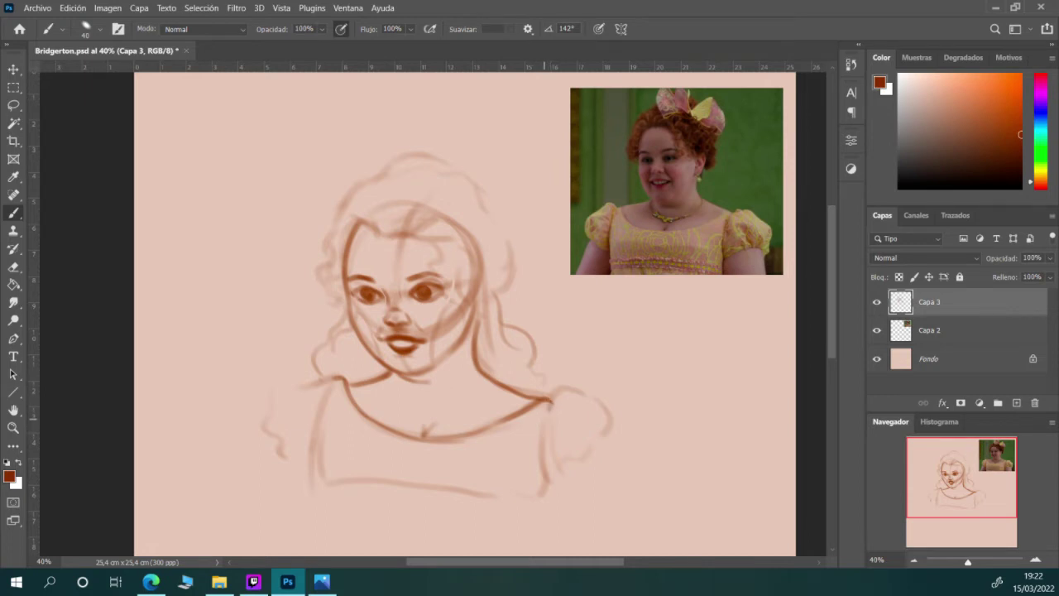
Darken the right puffed sleeve and left torso, and draw the lower bodice hem line
drag(544, 417, 548, 480)
mouse_move(327, 388)
mouse_down()
mouse_move(316, 447)
mouse_move(325, 483)
mouse_up()
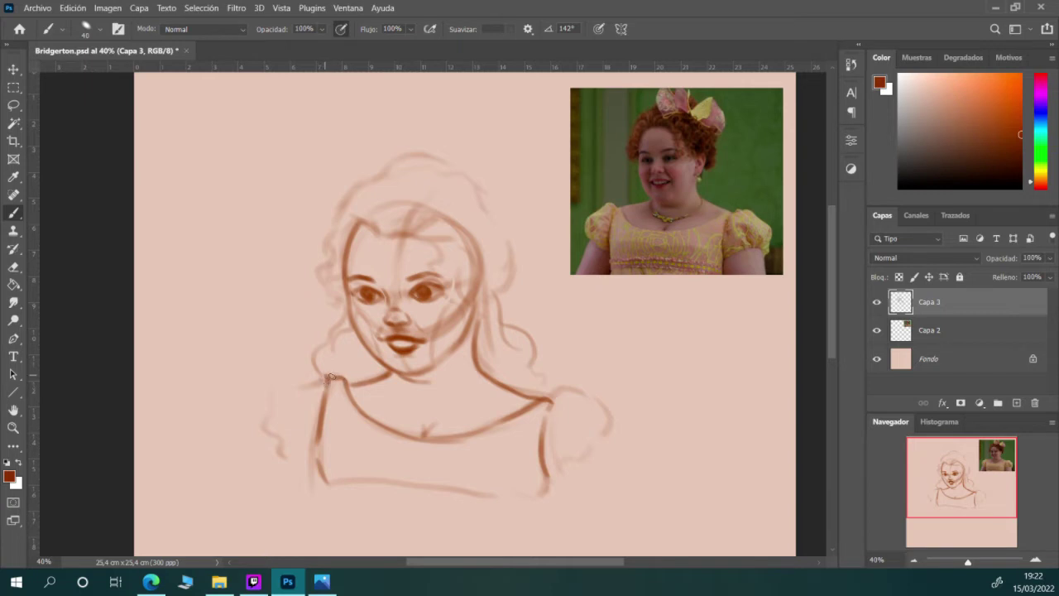
mouse_move(329, 377)
mouse_down()
mouse_move(315, 375)
mouse_move(288, 398)
mouse_move(268, 451)
mouse_move(261, 438)
mouse_move(313, 484)
mouse_up()
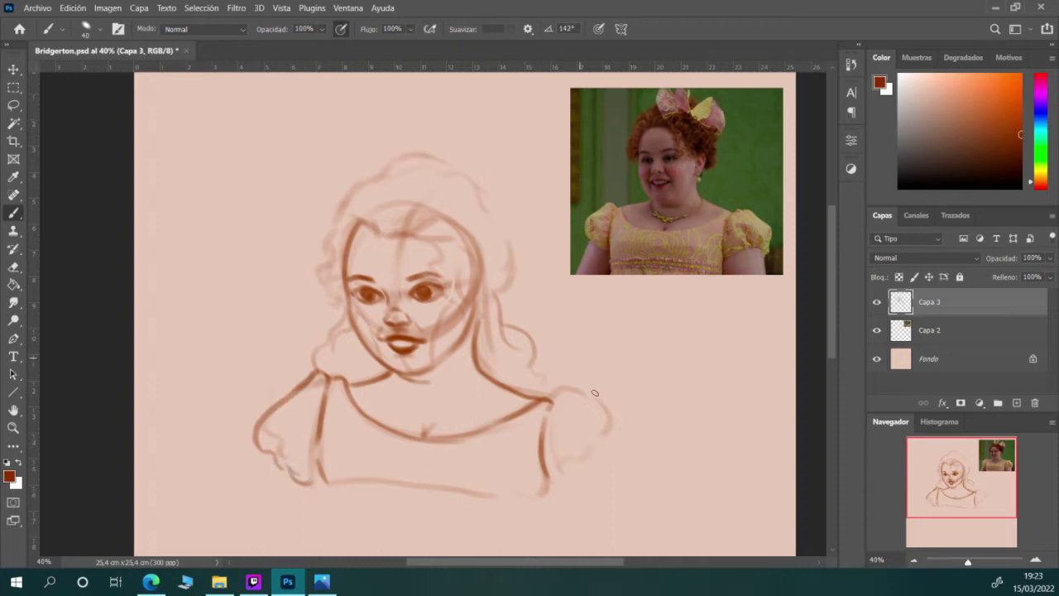
mouse_move(552, 401)
mouse_down()
mouse_move(615, 408)
mouse_move(623, 431)
mouse_move(623, 422)
mouse_move(596, 456)
mouse_move(613, 440)
mouse_move(605, 466)
mouse_move(556, 484)
mouse_move(568, 415)
mouse_move(564, 483)
mouse_up()
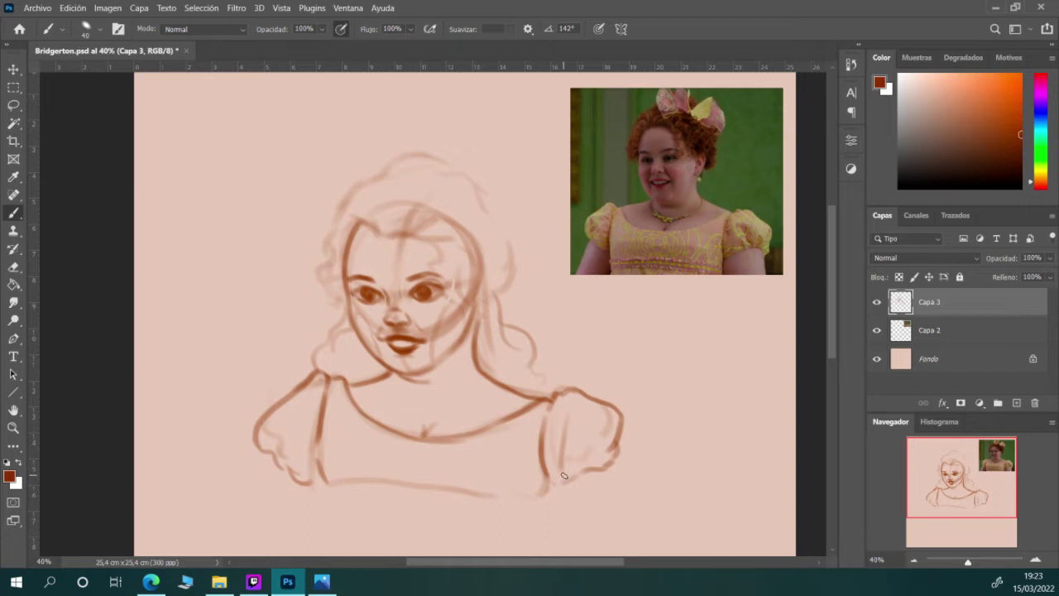
mouse_move(323, 494)
mouse_down()
mouse_move(496, 504)
mouse_move(403, 500)
mouse_move(508, 515)
mouse_move(535, 502)
mouse_up()
mouse_move(333, 496)
mouse_down()
mouse_move(453, 530)
mouse_move(438, 526)
mouse_move(511, 510)
mouse_up()
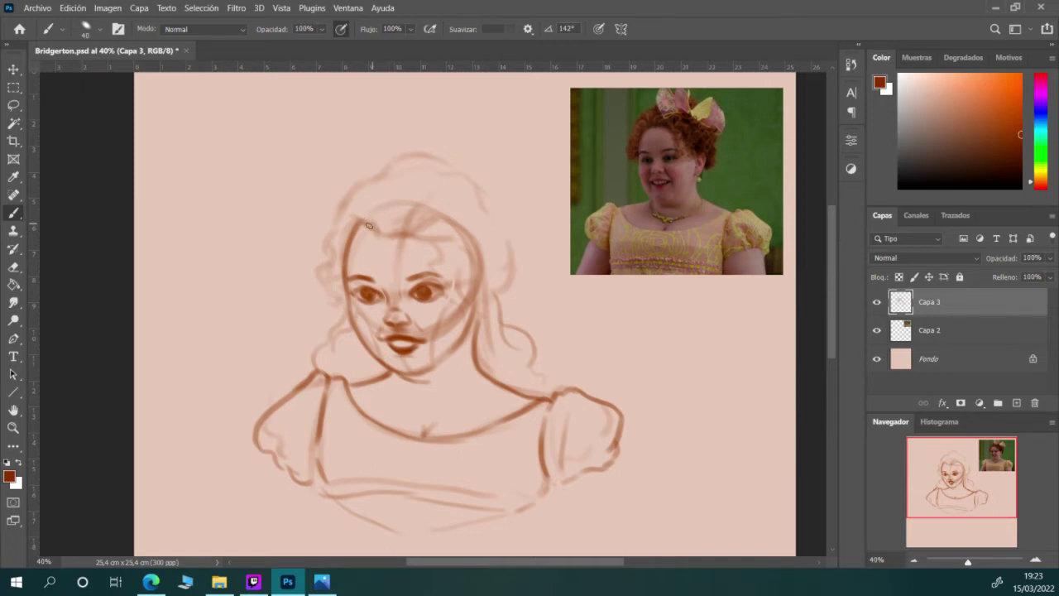
Darken the hairline above the forehead and add two hair strokes beside the right cheek
drag(369, 229, 345, 242)
drag(477, 287, 489, 277)
mouse_move(478, 323)
mouse_down()
mouse_move(494, 281)
mouse_move(494, 306)
mouse_move(485, 314)
mouse_move(487, 280)
mouse_move(484, 310)
mouse_move(475, 316)
mouse_move(470, 307)
mouse_move(484, 291)
mouse_move(475, 320)
mouse_move(492, 278)
mouse_move(479, 301)
mouse_up()
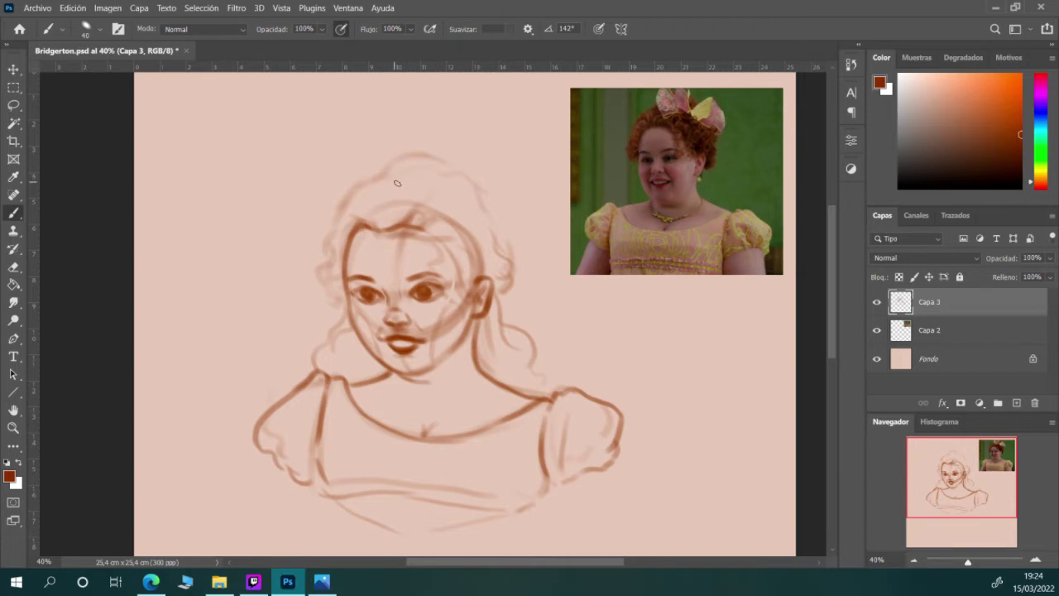
Add curls at the top of the head and darken the left face edge and hairline
drag(406, 178, 432, 172)
drag(433, 187, 430, 194)
mouse_move(353, 234)
mouse_down()
mouse_move(335, 256)
mouse_move(341, 276)
mouse_up()
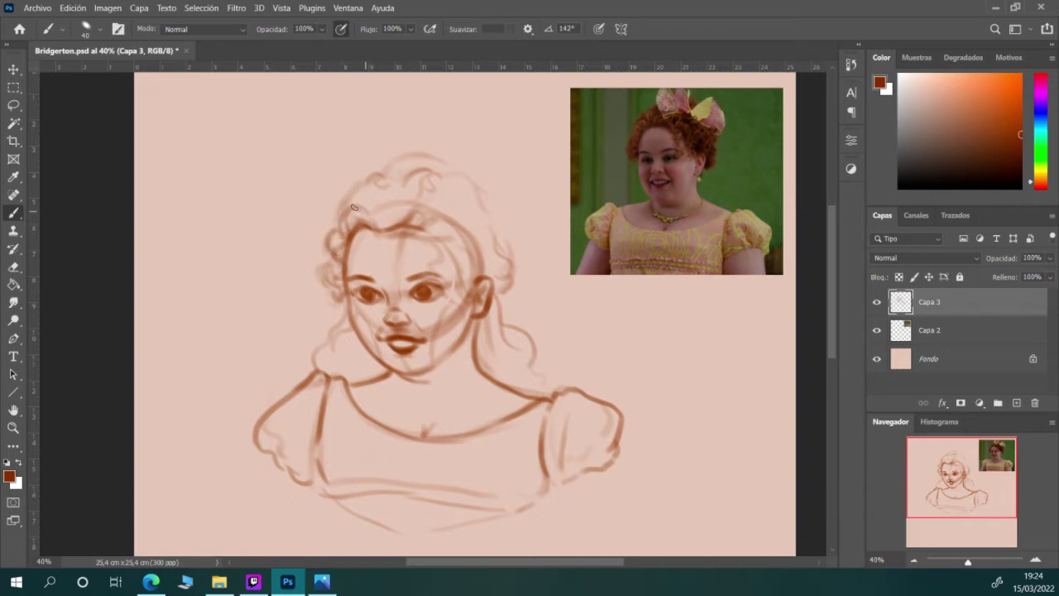
mouse_move(340, 218)
mouse_down()
mouse_move(366, 188)
mouse_move(388, 207)
mouse_move(396, 195)
mouse_move(384, 221)
mouse_move(376, 196)
mouse_move(356, 197)
mouse_move(369, 187)
mouse_move(390, 192)
mouse_move(425, 154)
mouse_move(430, 172)
mouse_move(403, 185)
mouse_move(402, 216)
mouse_move(367, 187)
mouse_move(344, 199)
mouse_move(339, 233)
mouse_move(350, 197)
mouse_up()
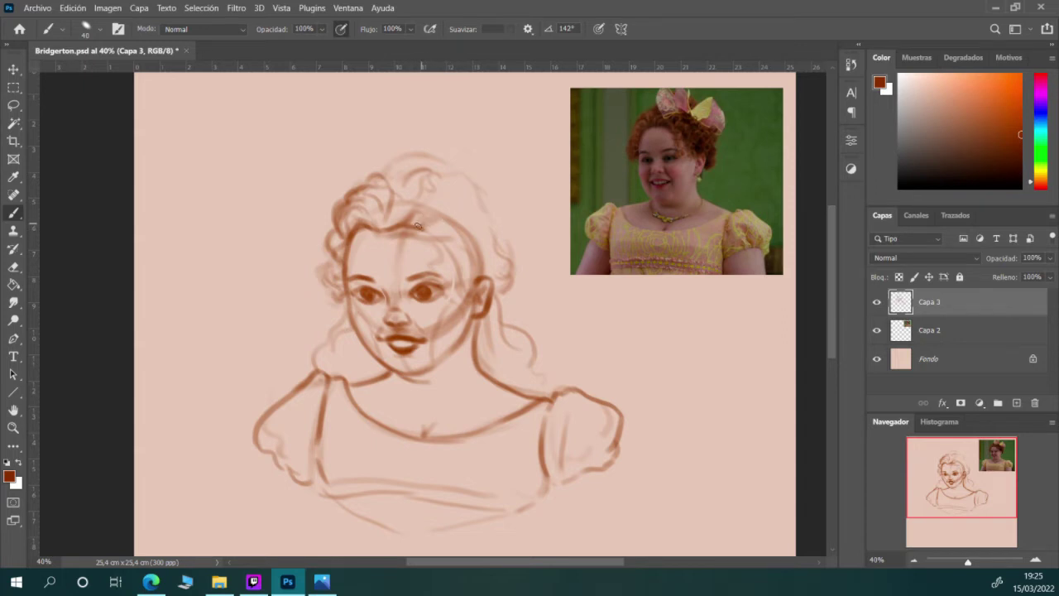
Paint curly locks over the forehead, beside the right eye and across the upper-right hair
drag(428, 231, 439, 264)
drag(441, 282, 448, 306)
drag(441, 267, 452, 300)
mouse_move(430, 235)
mouse_down()
mouse_move(443, 257)
mouse_move(430, 228)
mouse_up()
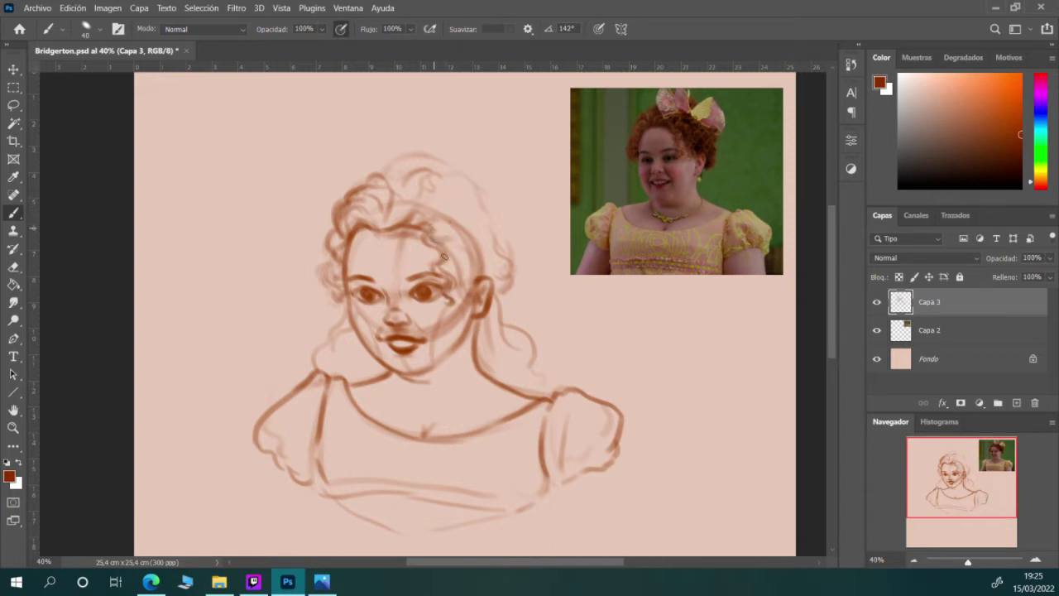
mouse_move(440, 233)
mouse_down()
mouse_move(473, 263)
mouse_move(469, 250)
mouse_up()
mouse_move(463, 285)
mouse_down()
mouse_move(448, 260)
mouse_move(466, 289)
mouse_up()
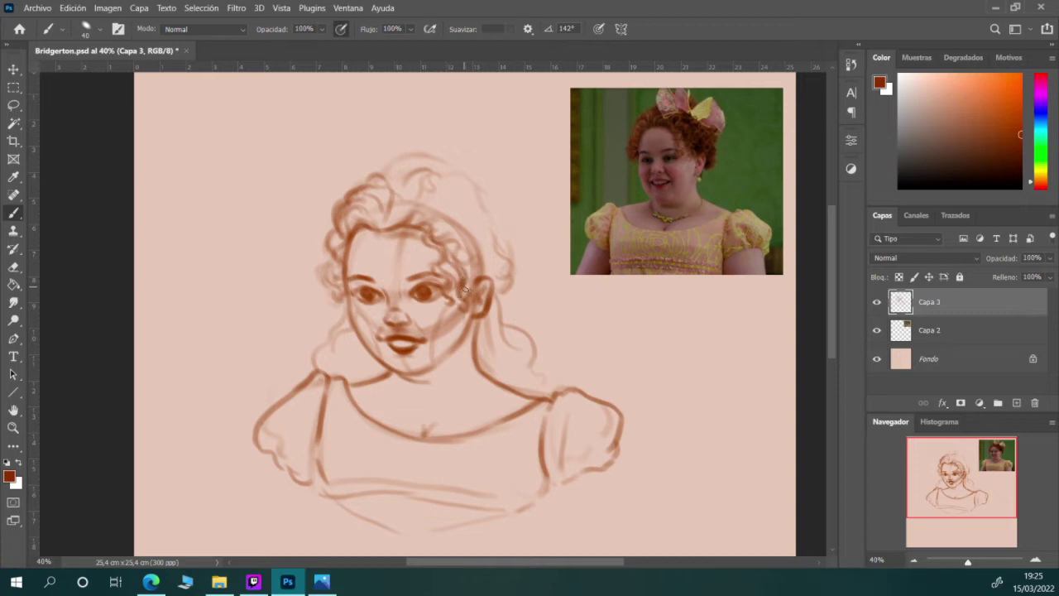
drag(442, 192, 439, 174)
mouse_move(400, 210)
mouse_down()
mouse_move(458, 228)
mouse_move(471, 224)
mouse_move(481, 248)
mouse_move(499, 238)
mouse_move(493, 274)
mouse_up()
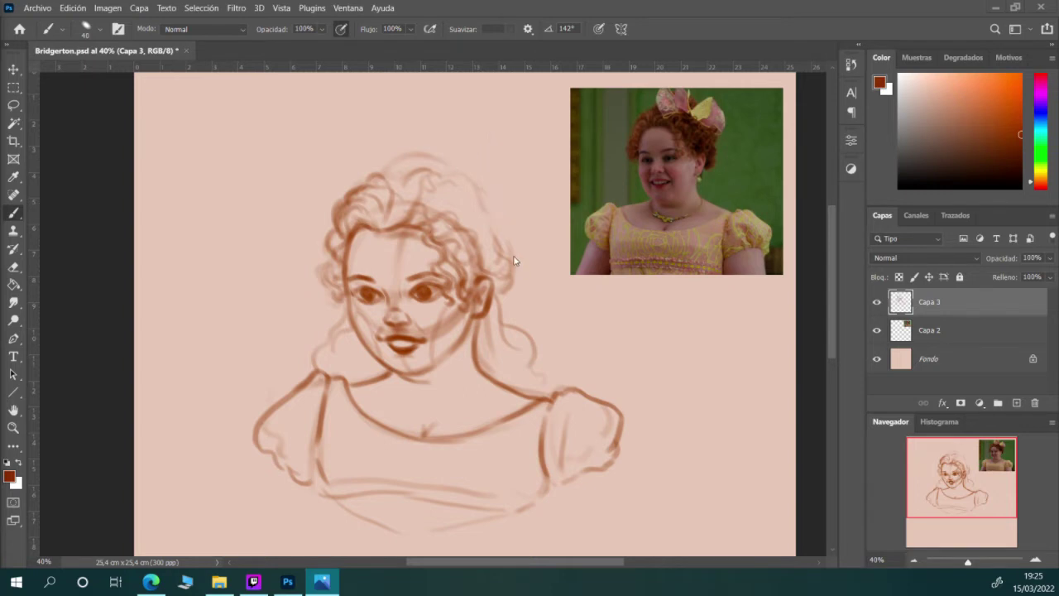
click(394, 168)
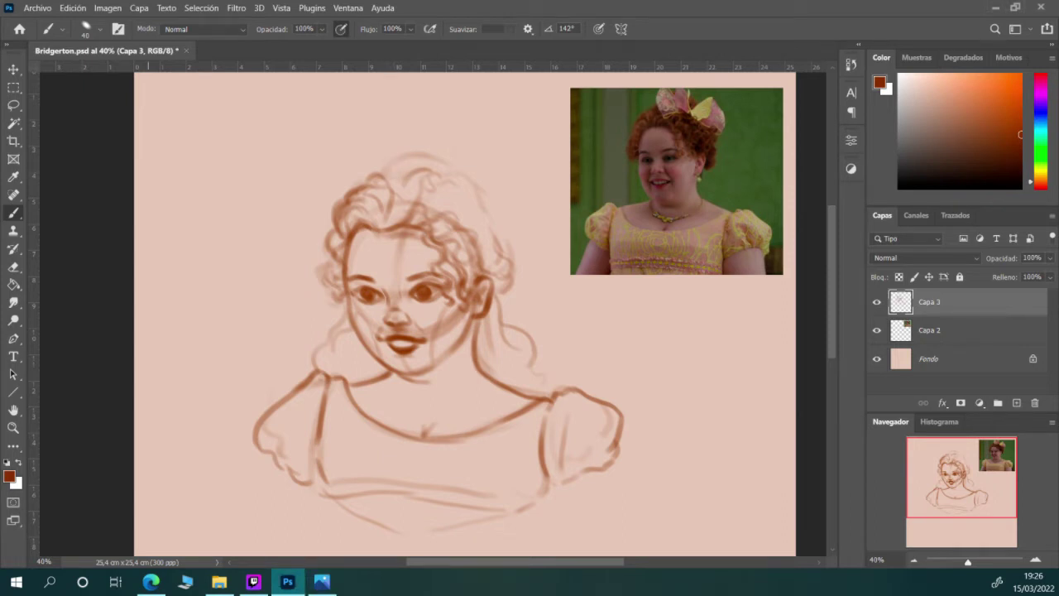
key(e)
key(alt+Tab)
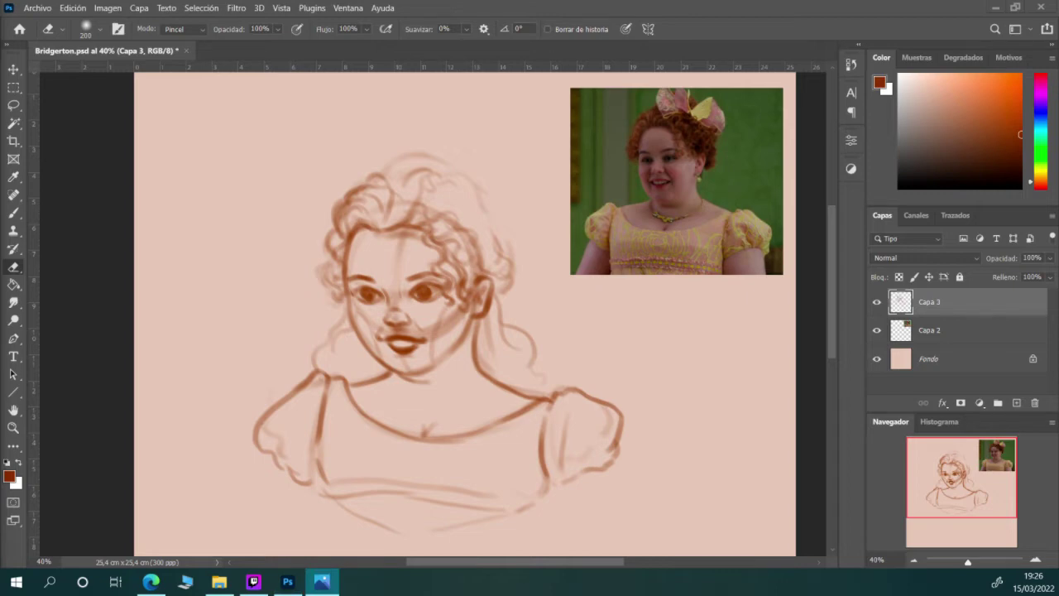
click(389, 179)
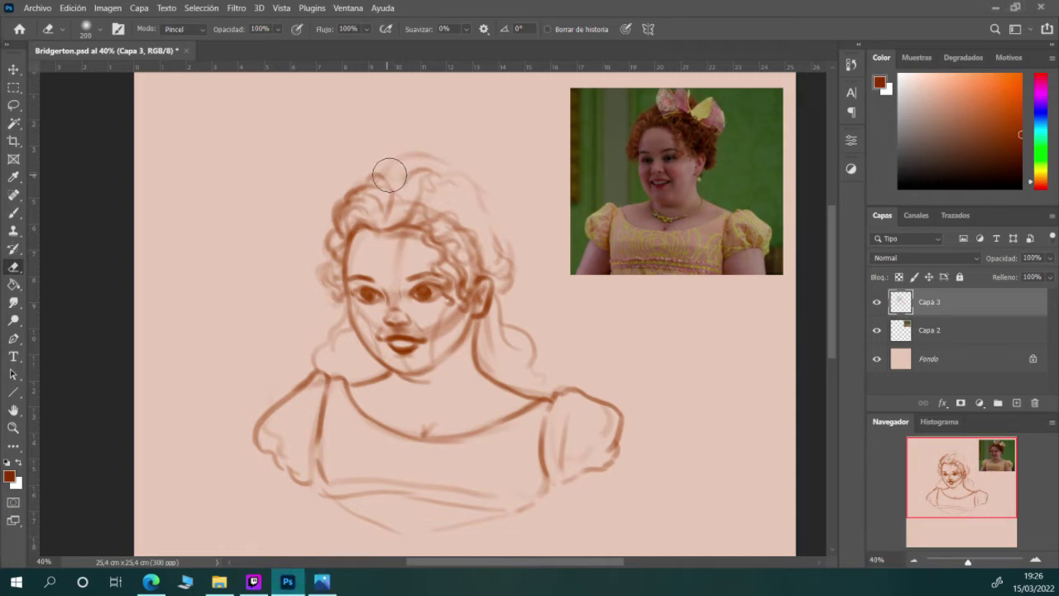
click(14, 214)
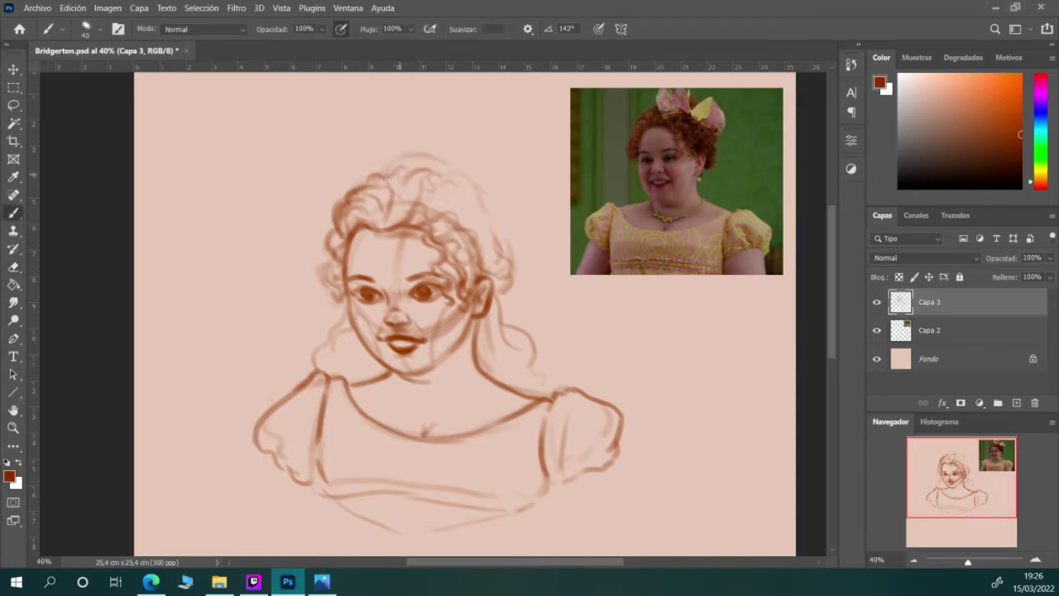
Draw wavy strands down the right side of the hair and beside the left jaw toward the shoulder
mouse_move(406, 166)
mouse_down()
mouse_move(489, 191)
mouse_move(501, 230)
mouse_move(510, 222)
mouse_move(522, 278)
mouse_up()
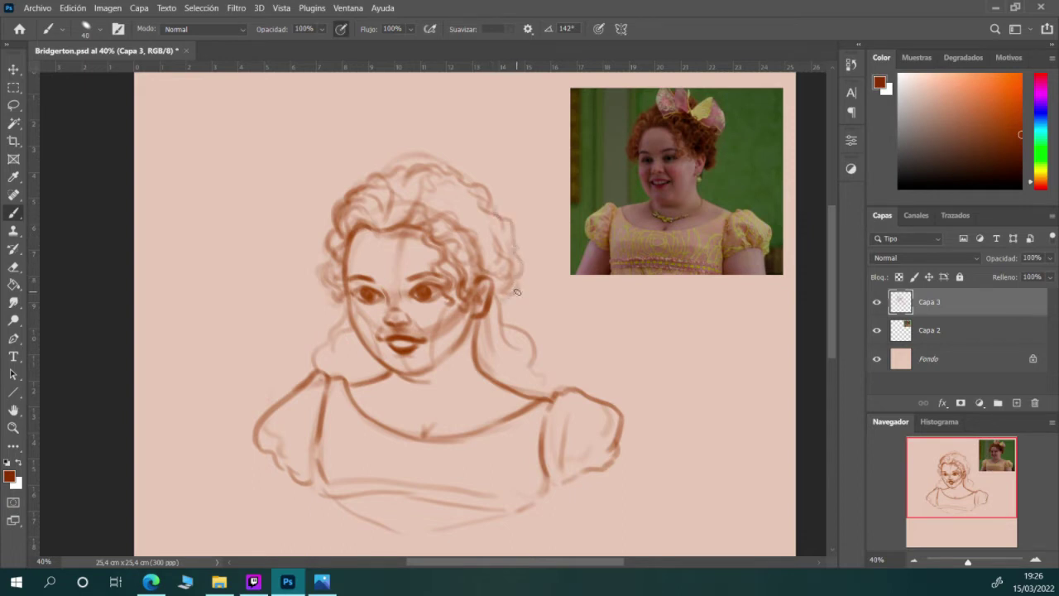
drag(500, 275, 497, 313)
mouse_move(504, 313)
mouse_down()
mouse_move(504, 342)
mouse_move(489, 343)
mouse_up()
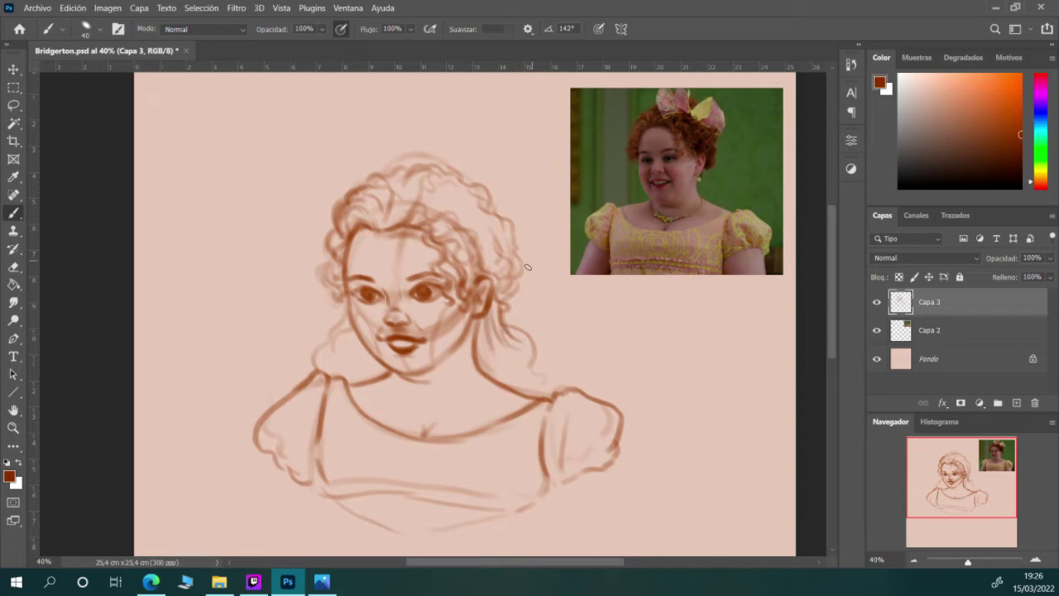
drag(503, 318, 533, 350)
mouse_move(538, 339)
mouse_down()
mouse_move(538, 374)
mouse_move(531, 336)
mouse_move(500, 310)
mouse_move(529, 341)
mouse_move(538, 373)
mouse_move(538, 360)
mouse_move(563, 376)
mouse_move(537, 364)
mouse_move(562, 392)
mouse_move(544, 350)
mouse_move(568, 387)
mouse_up()
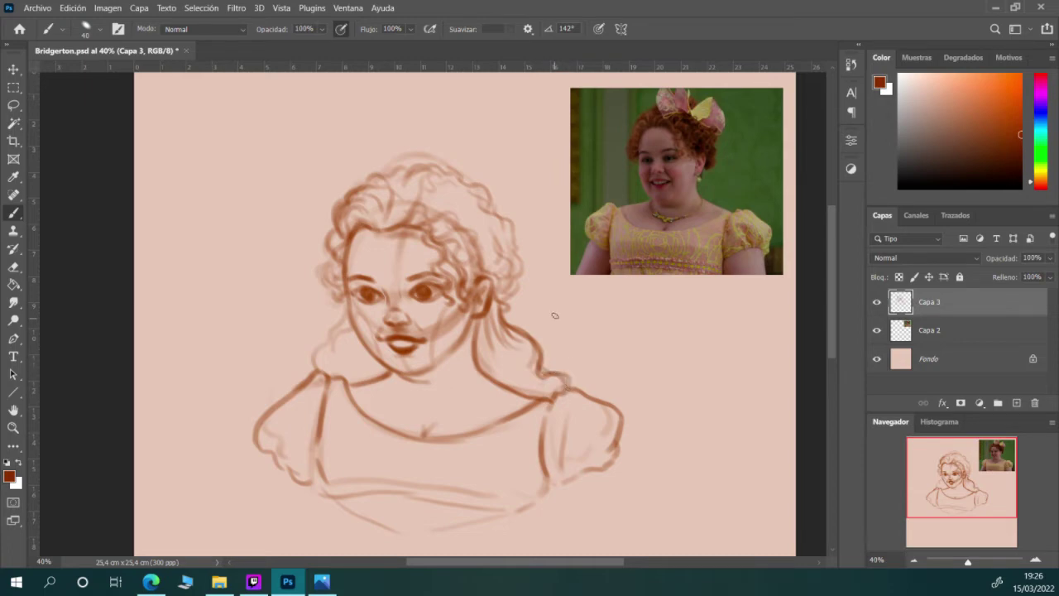
drag(495, 339, 509, 389)
mouse_move(348, 309)
mouse_down()
mouse_move(311, 376)
mouse_move(337, 338)
mouse_move(314, 351)
mouse_move(307, 361)
mouse_move(343, 333)
mouse_up()
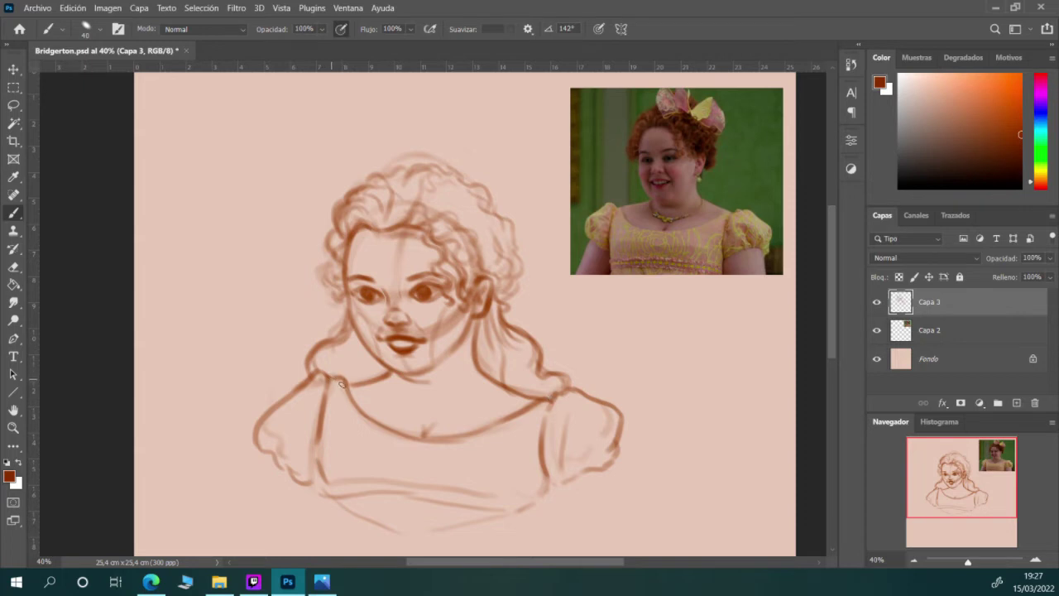
mouse_move(317, 335)
mouse_down()
mouse_move(307, 369)
mouse_move(329, 341)
mouse_up()
Undo the stray neck strokes and redraw the left jaw and neck line
key(ctrl+z)
mouse_move(351, 325)
mouse_down()
mouse_move(329, 375)
mouse_move(332, 349)
mouse_move(331, 383)
mouse_up()
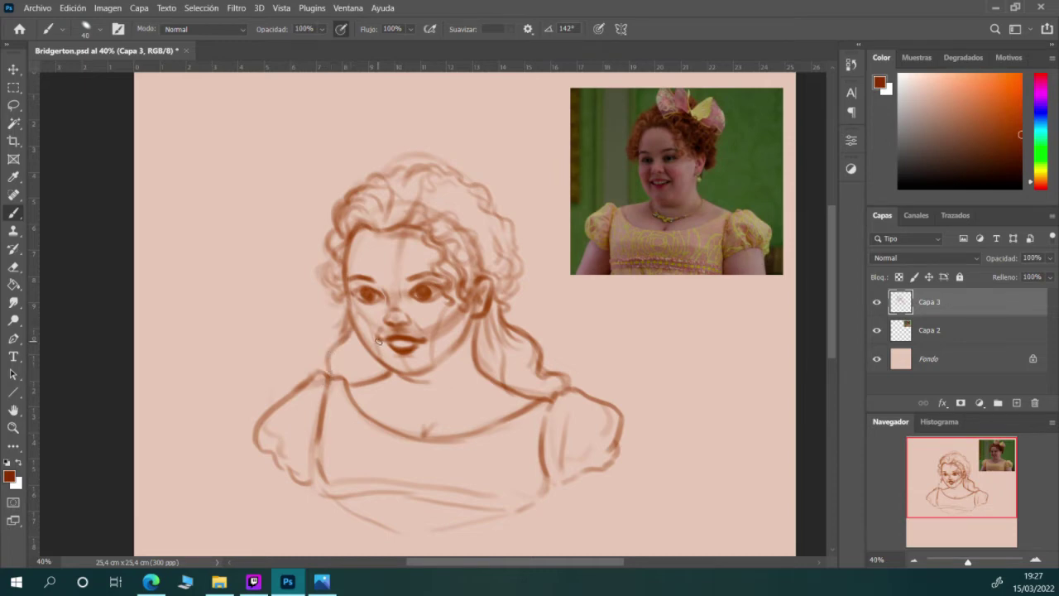
mouse_move(349, 328)
mouse_down()
mouse_move(331, 351)
mouse_move(330, 381)
mouse_up()
key(ctrl+z)
key(ctrl+z)
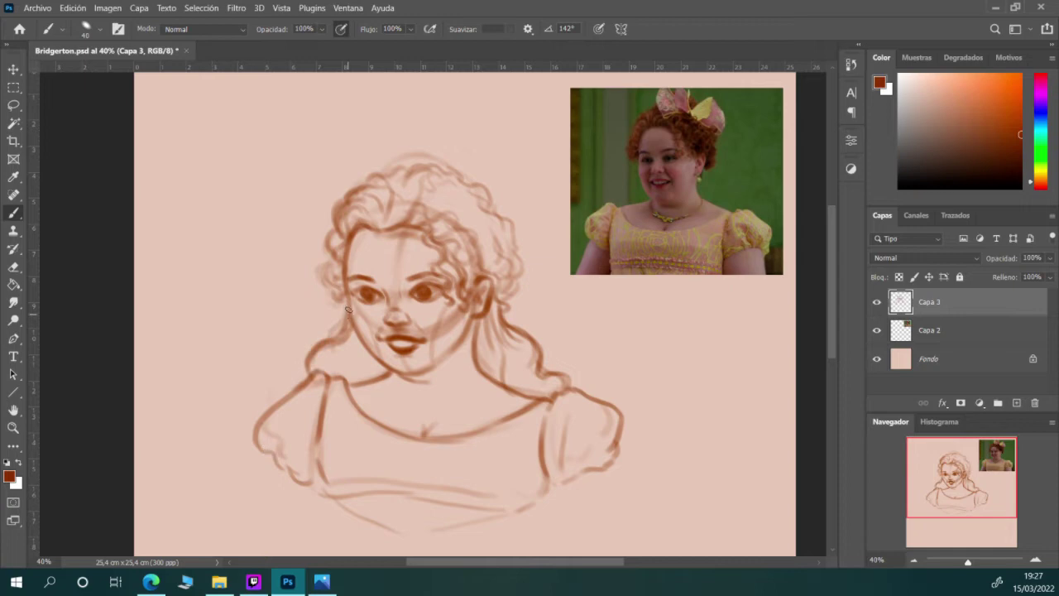
drag(348, 313, 311, 351)
mouse_move(355, 336)
mouse_down()
mouse_move(336, 364)
mouse_move(354, 371)
mouse_move(363, 343)
mouse_move(356, 378)
mouse_move(365, 346)
mouse_move(365, 378)
mouse_move(353, 341)
mouse_move(347, 377)
mouse_move(363, 357)
mouse_move(338, 353)
mouse_up()
mouse_move(365, 346)
mouse_down()
mouse_move(363, 378)
mouse_move(381, 321)
mouse_up()
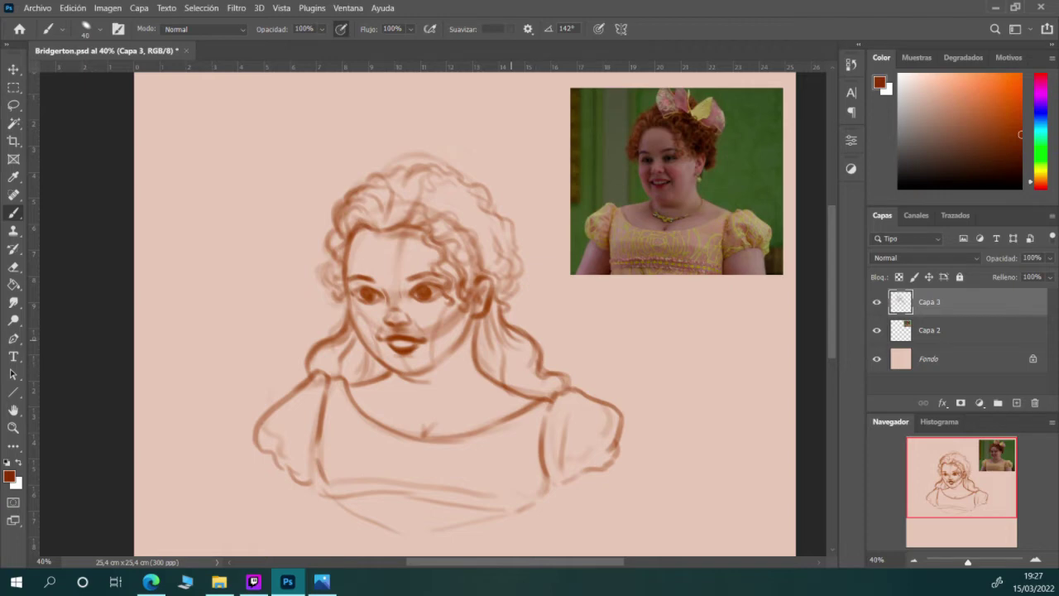
Darken the right hair strand so it curls down past the shoulder, and darken the ear strands
key(alt+Tab)
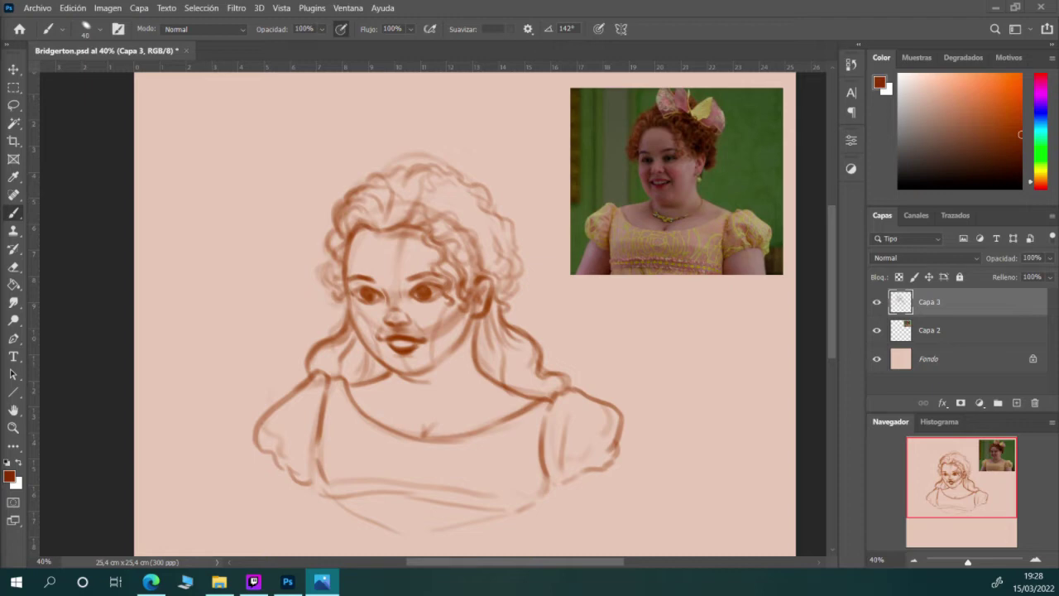
click(502, 356)
mouse_move(500, 351)
mouse_down()
mouse_move(527, 426)
mouse_move(509, 429)
mouse_move(513, 405)
mouse_move(532, 451)
mouse_move(523, 444)
mouse_move(523, 465)
mouse_move(528, 444)
mouse_move(514, 459)
mouse_move(529, 482)
mouse_up()
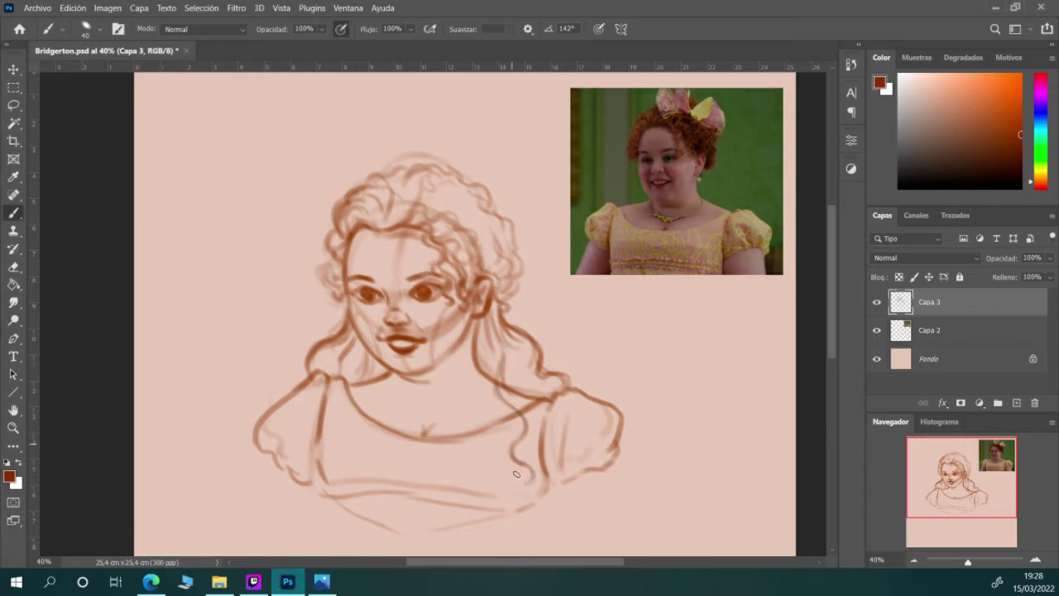
mouse_move(506, 391)
mouse_down()
mouse_move(526, 439)
mouse_move(529, 421)
mouse_move(526, 448)
mouse_up()
drag(493, 331, 508, 384)
mouse_move(510, 348)
mouse_down()
mouse_move(493, 370)
mouse_move(485, 324)
mouse_move(489, 375)
mouse_move(497, 366)
mouse_move(502, 394)
mouse_up()
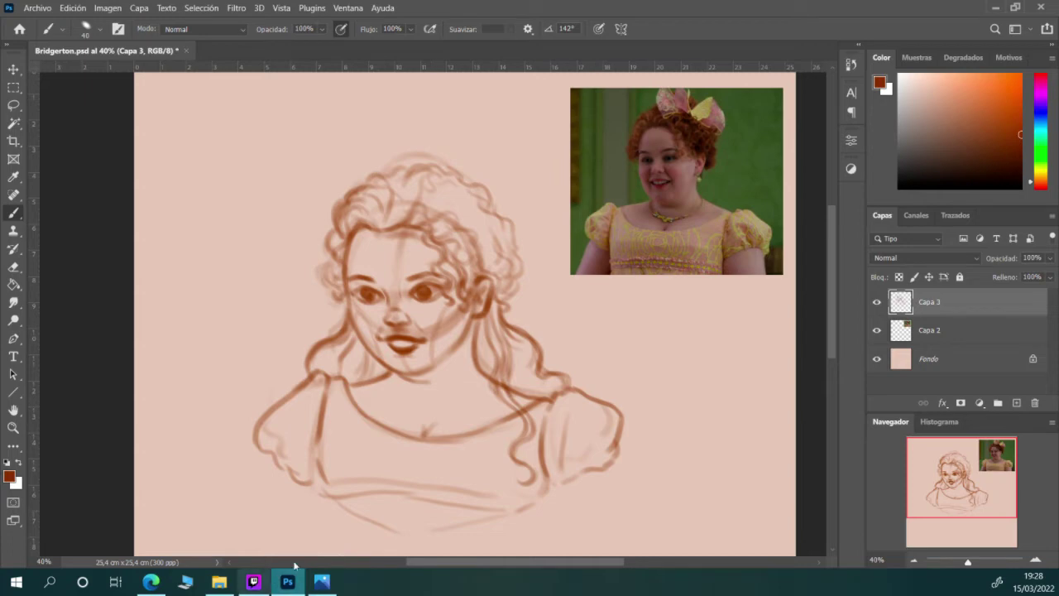
mouse_move(503, 376)
mouse_down()
mouse_move(493, 396)
mouse_move(526, 420)
mouse_move(513, 441)
mouse_move(528, 468)
mouse_up()
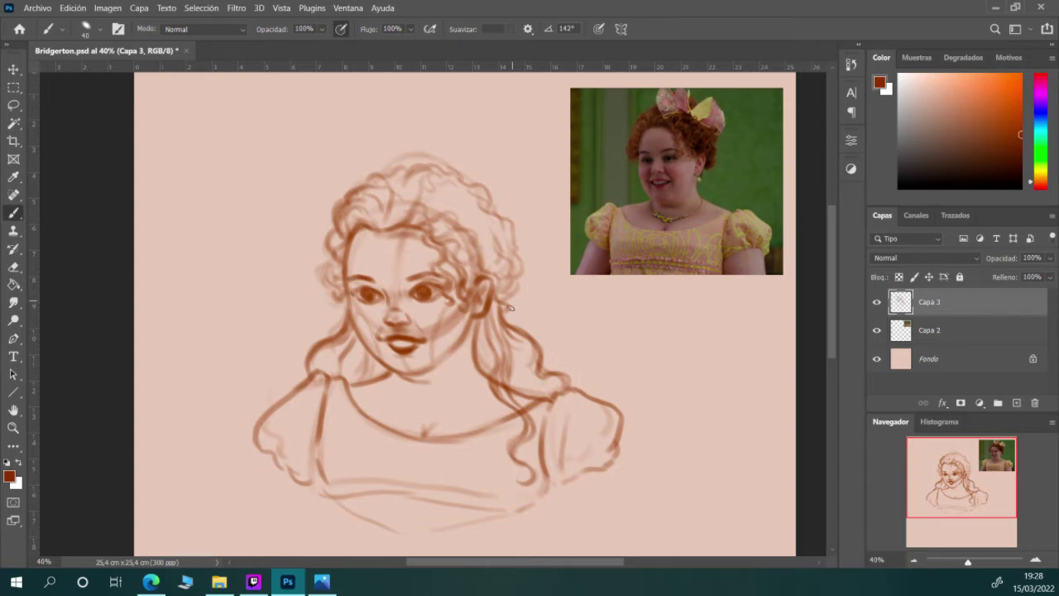
mouse_move(502, 303)
mouse_down()
mouse_move(523, 330)
mouse_move(515, 322)
mouse_up()
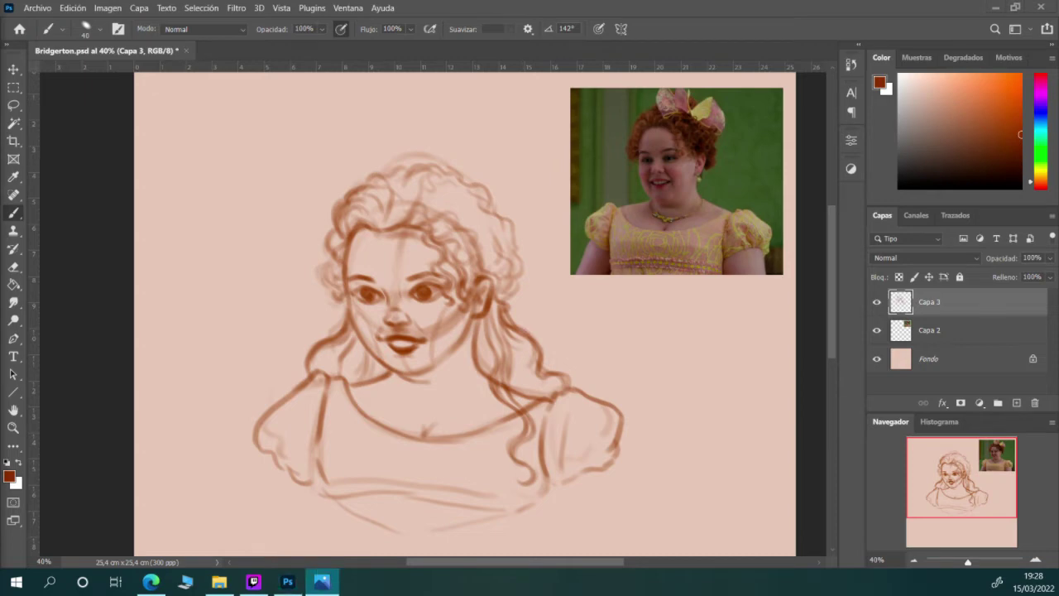
click(498, 299)
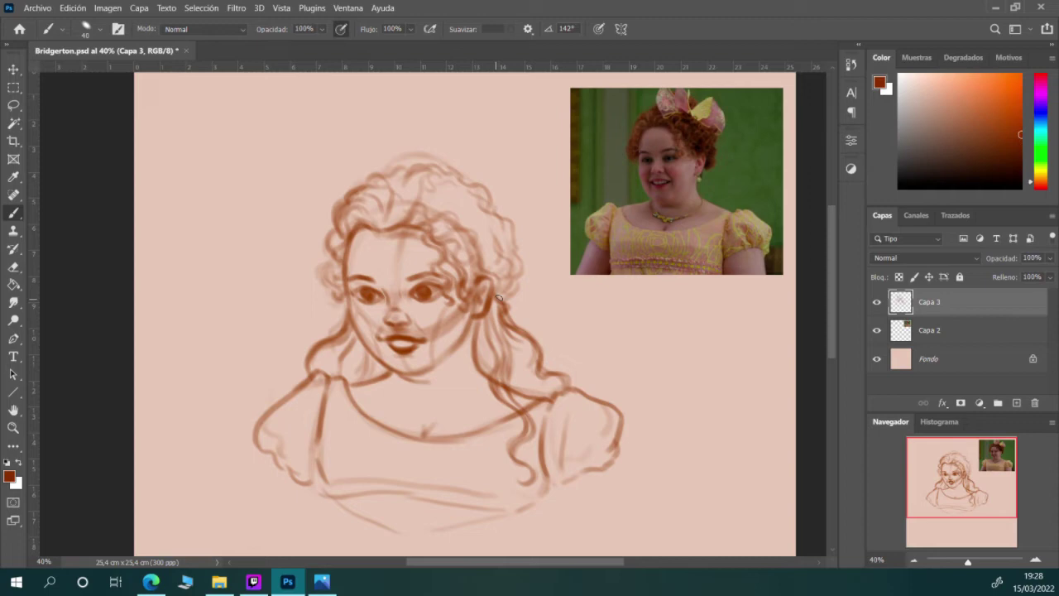
Save the portrait and move the Capa 3 sketch up and left with Free Transform
click(37, 7)
click(59, 153)
click(14, 87)
right_click(413, 358)
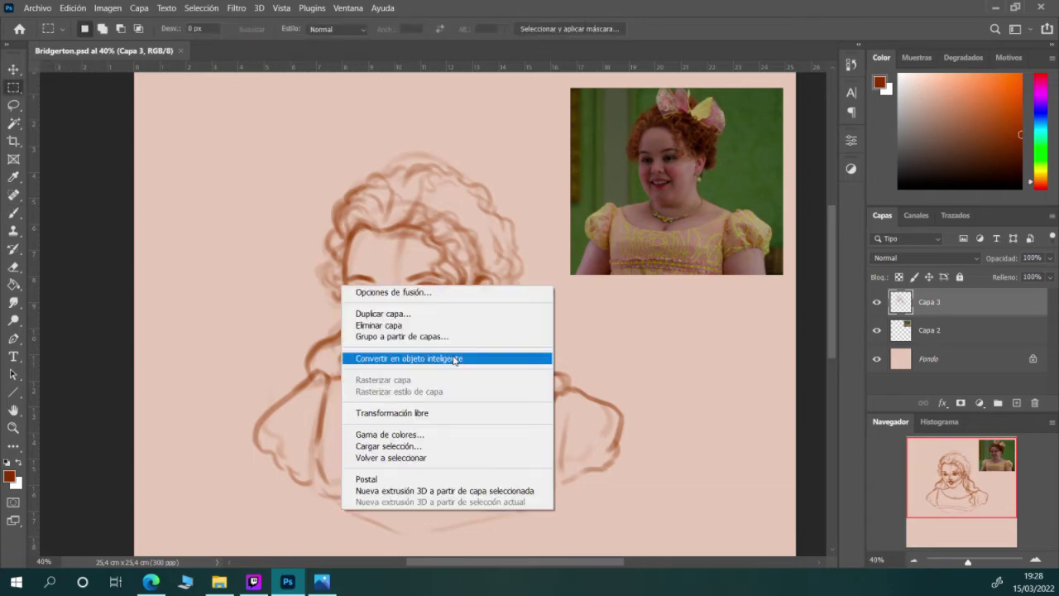
click(441, 416)
drag(491, 396, 388, 421)
click(776, 29)
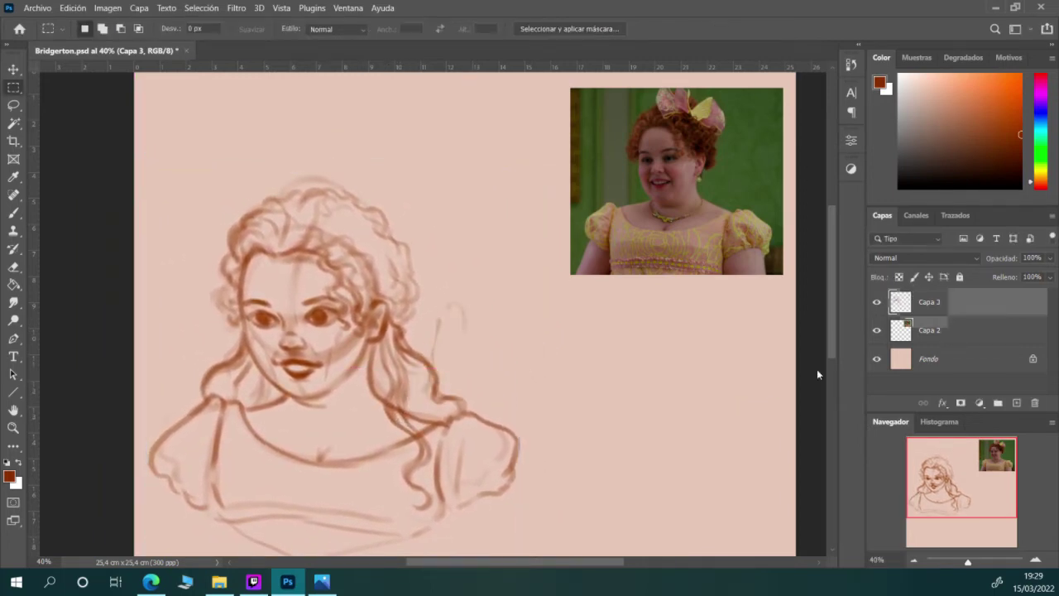
Shift the Capa 3 sketch down-right, tilt it a few degrees clockwise, and compare its visibility
key(alt+bracketleft)
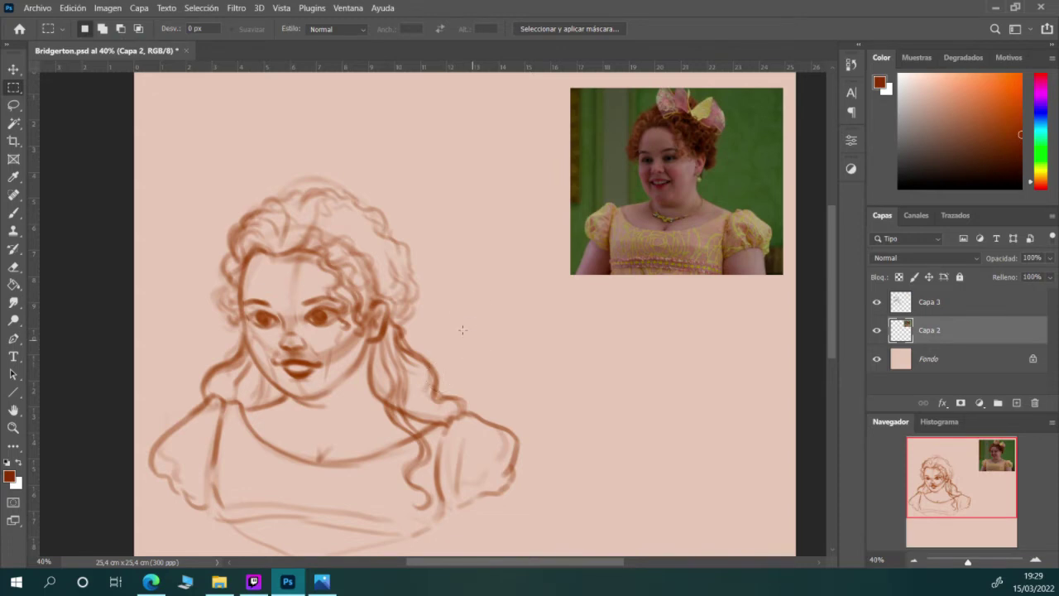
click(925, 295)
right_click(353, 366)
click(444, 262)
mouse_move(389, 365)
mouse_down()
mouse_move(418, 346)
mouse_move(423, 372)
mouse_up()
mouse_move(623, 286)
mouse_down()
mouse_move(623, 332)
mouse_move(625, 315)
mouse_up()
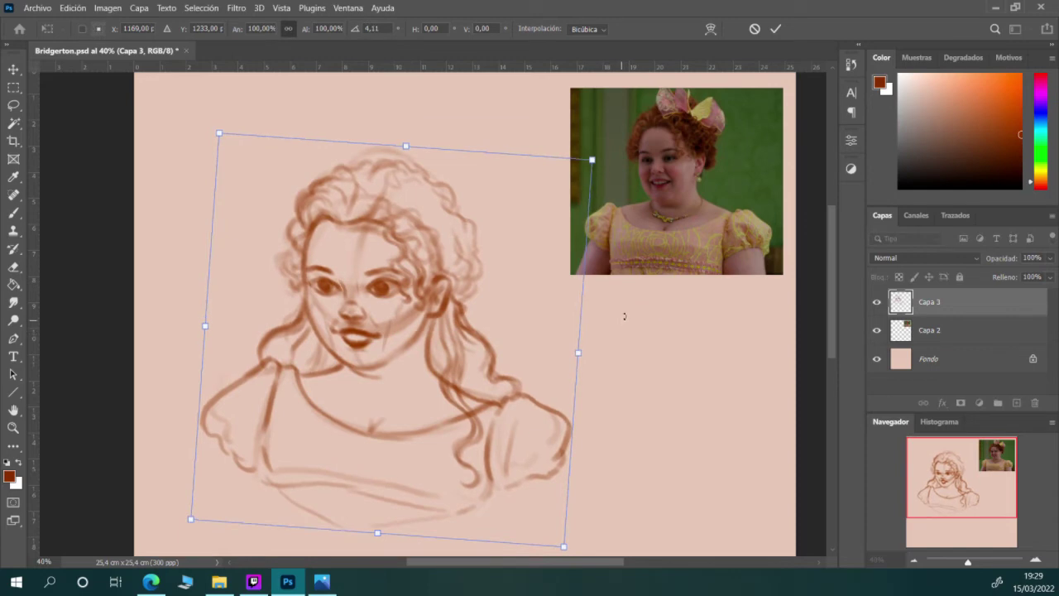
click(775, 29)
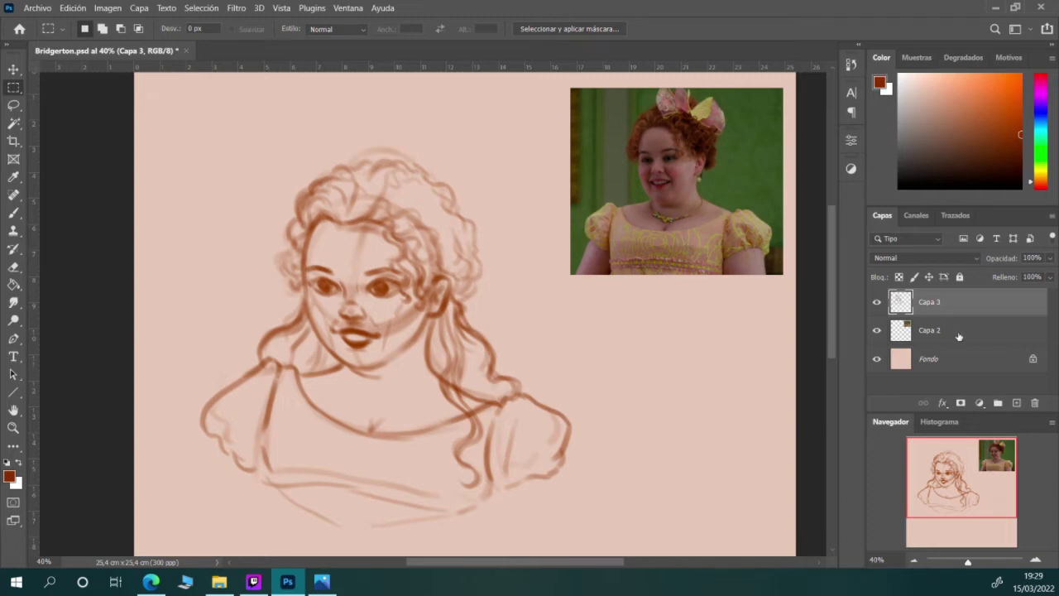
click(877, 303)
click(879, 303)
Add new empty layer Capa 4 and fade Capa 3 to 47% opacity
click(1017, 403)
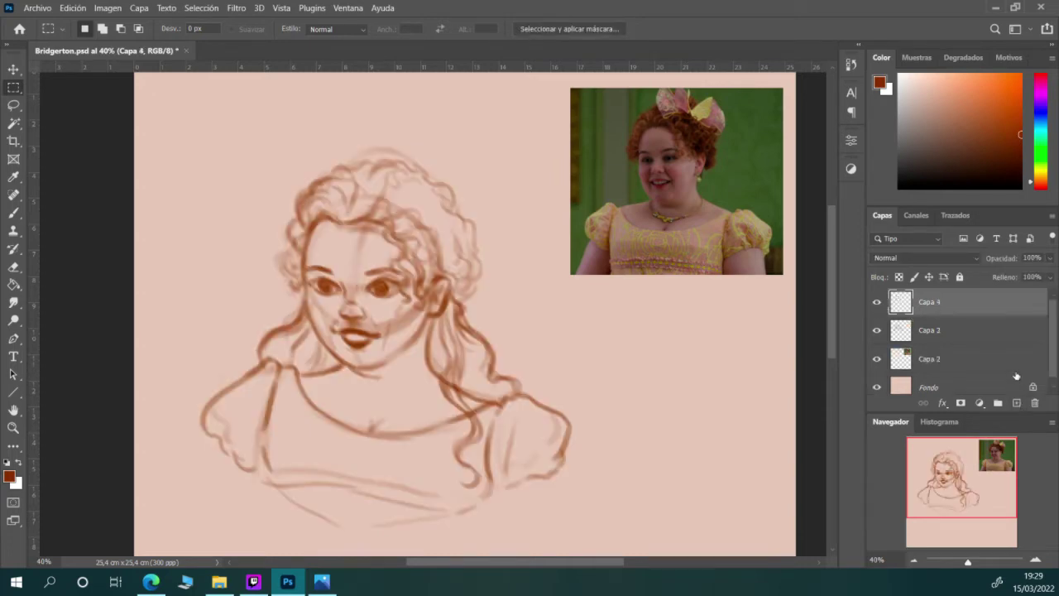
click(960, 331)
click(1050, 257)
drag(1026, 277, 1019, 276)
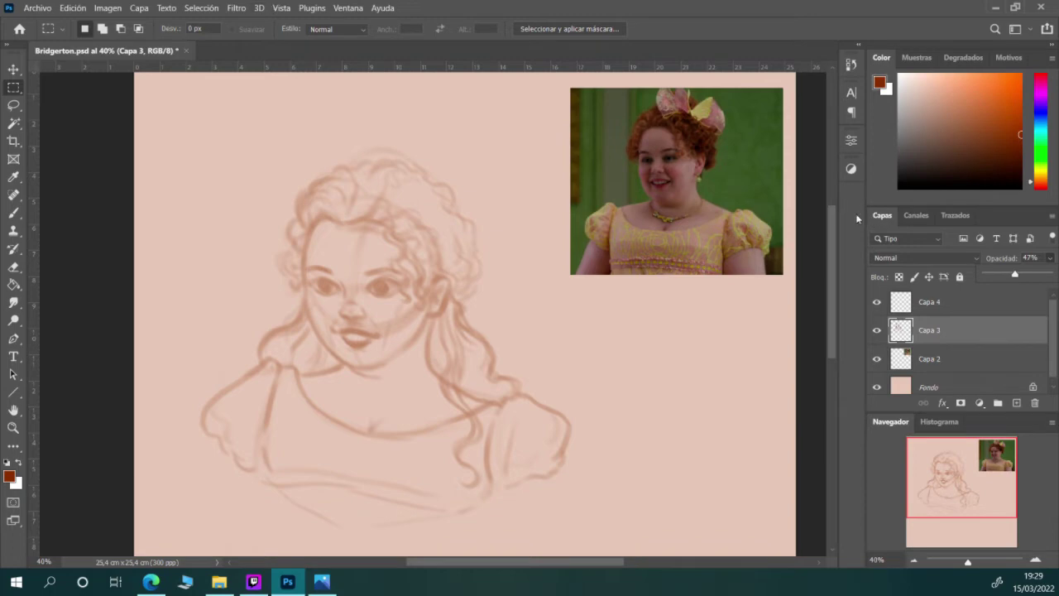
Save the document and open Filtro > Licuar on the sketch
click(39, 7)
key(Escape)
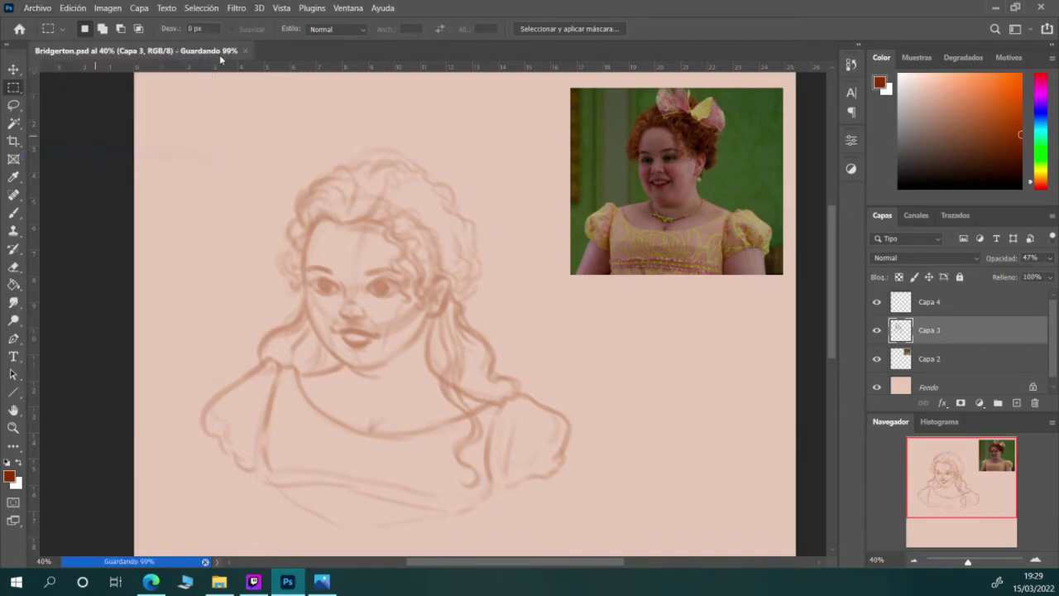
click(202, 8)
mouse_move(237, 8)
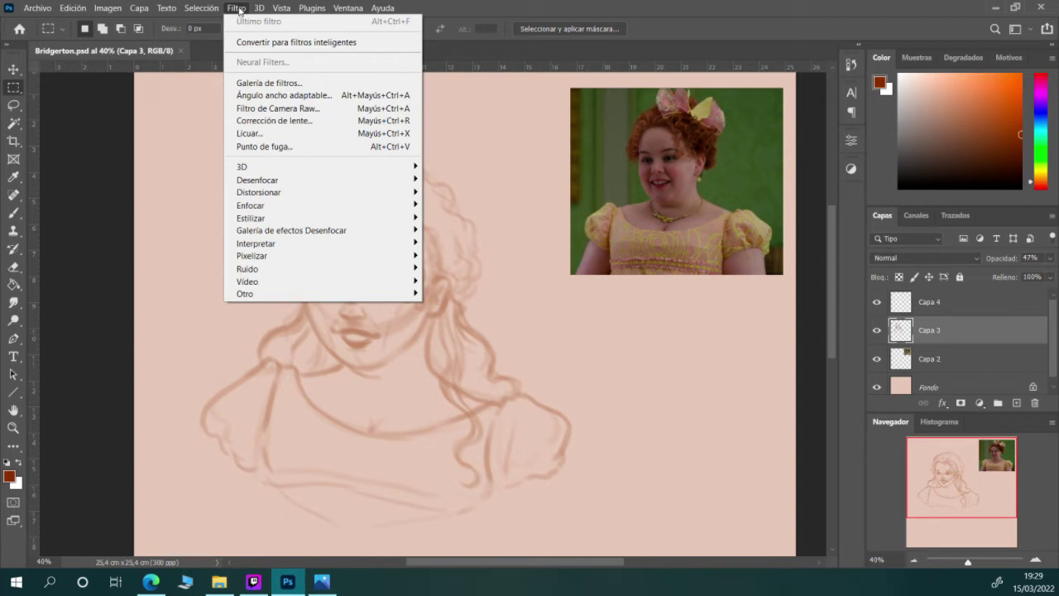
click(334, 135)
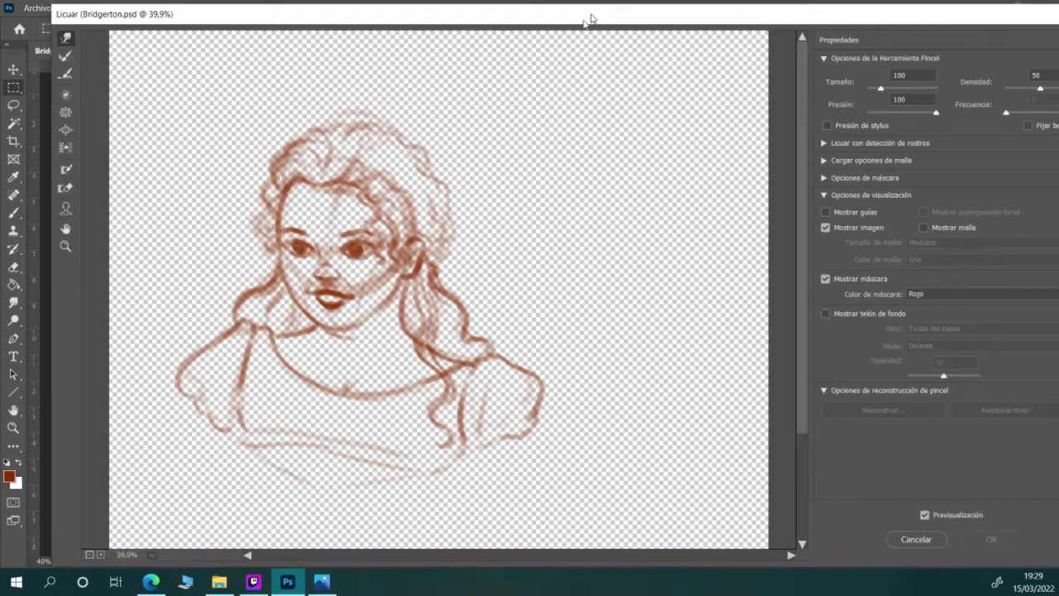
Reposition the Licuar window and set the brush Tamaño to 243
drag(591, 19, 553, 15)
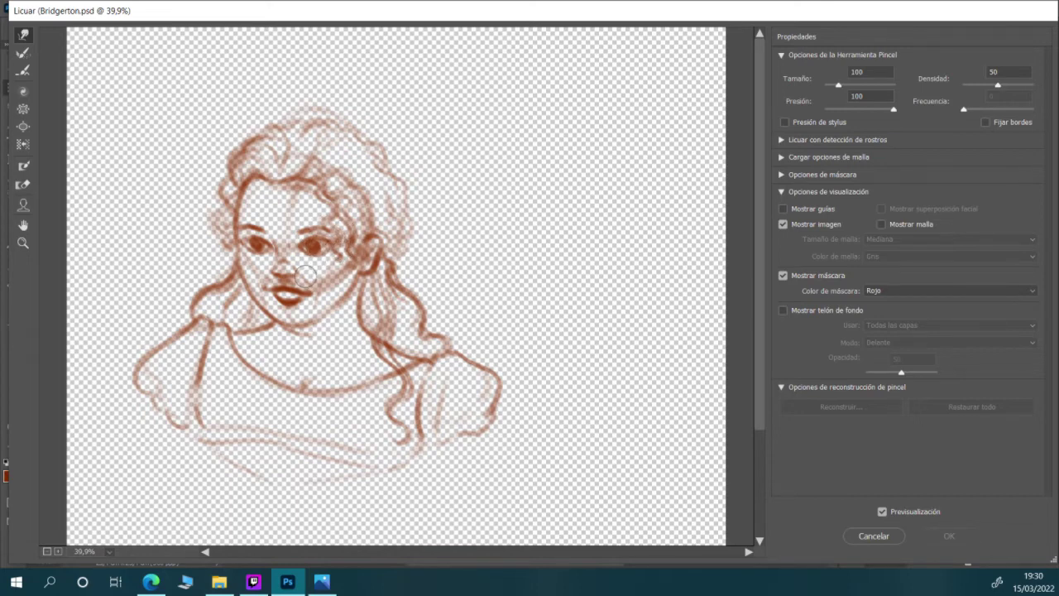
key(alt+Tab)
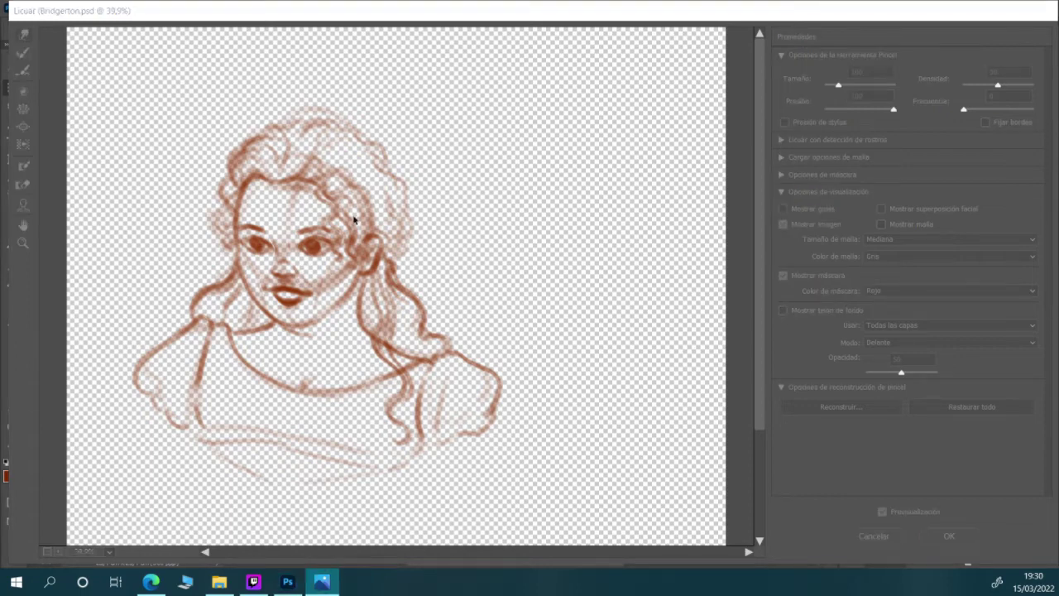
key(alt+Tab)
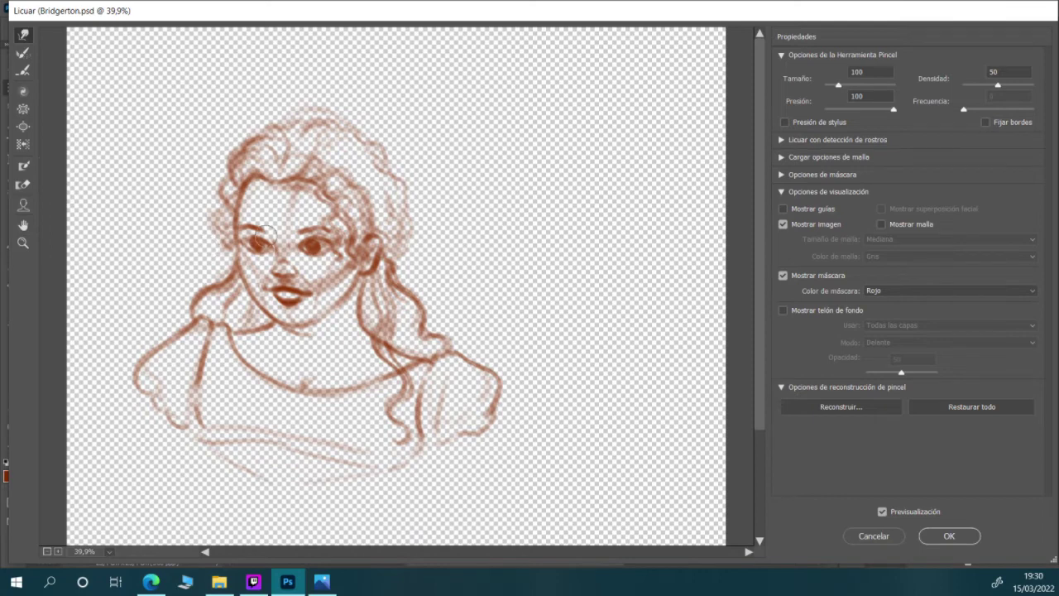
drag(845, 83, 845, 84)
drag(846, 86, 843, 85)
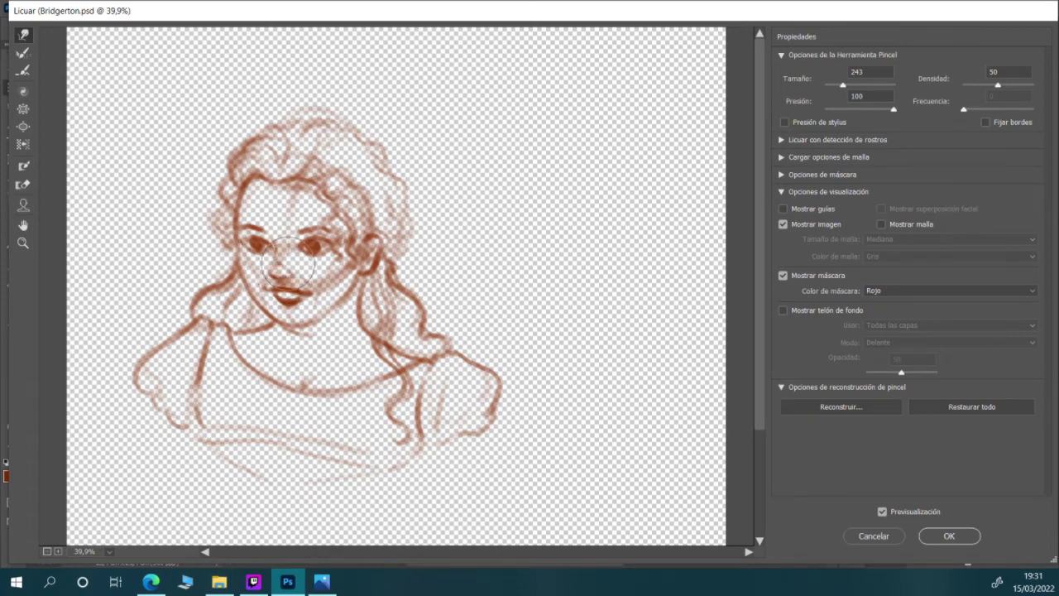
Push the mouth down-right, partly undo it, nudge the right eye left, and apply with OK
key(alt)
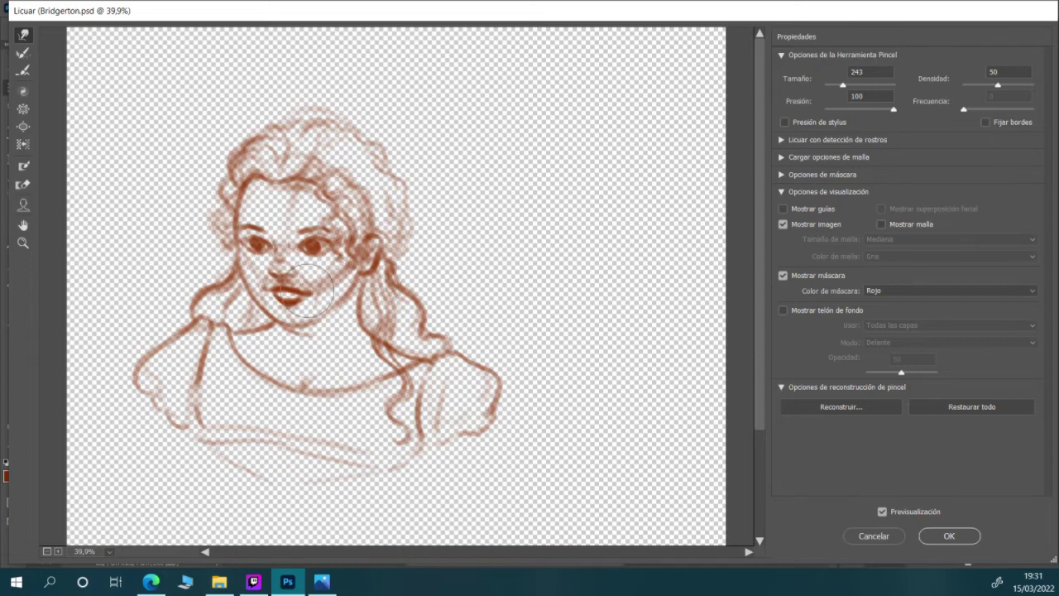
drag(302, 283, 313, 293)
key(ctrl+alt+z)
key(ctrl+alt+z)
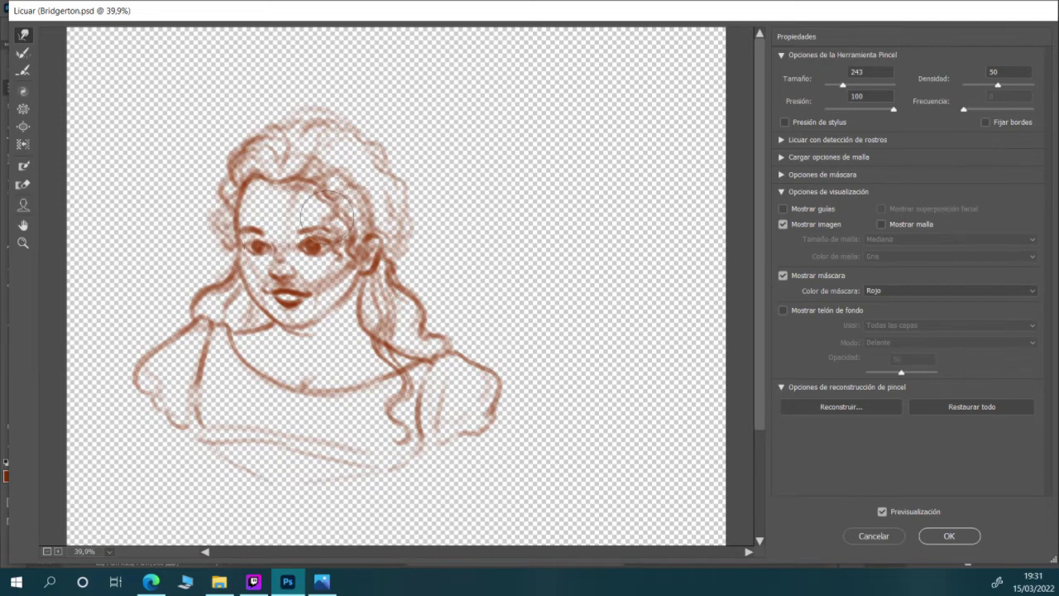
drag(313, 214, 296, 228)
click(948, 537)
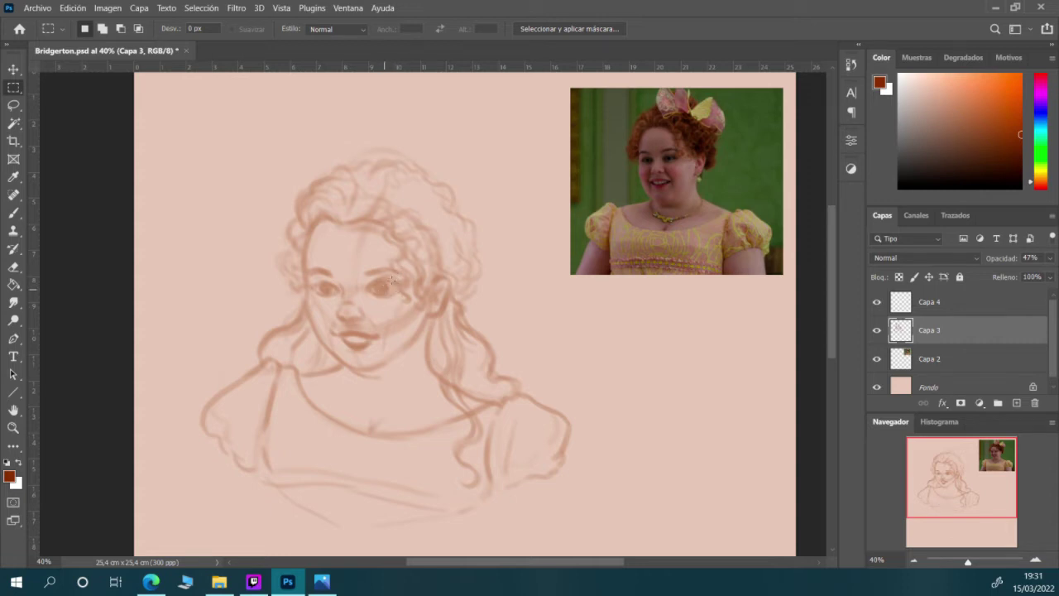
Save the liquified sketch and select the Brush tool on layer Capa 4
click(37, 8)
click(75, 152)
click(13, 212)
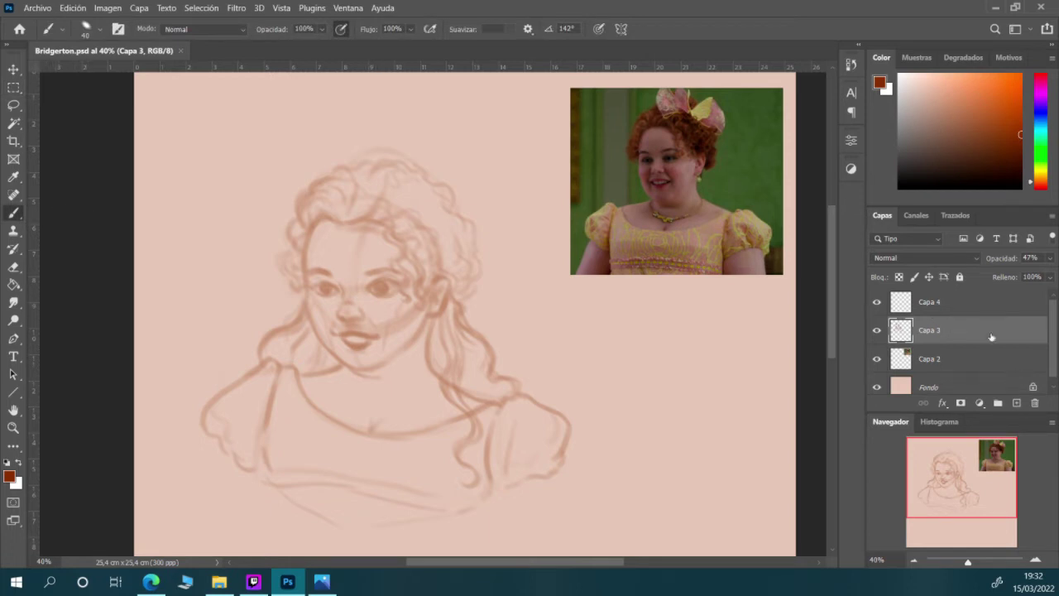
click(931, 305)
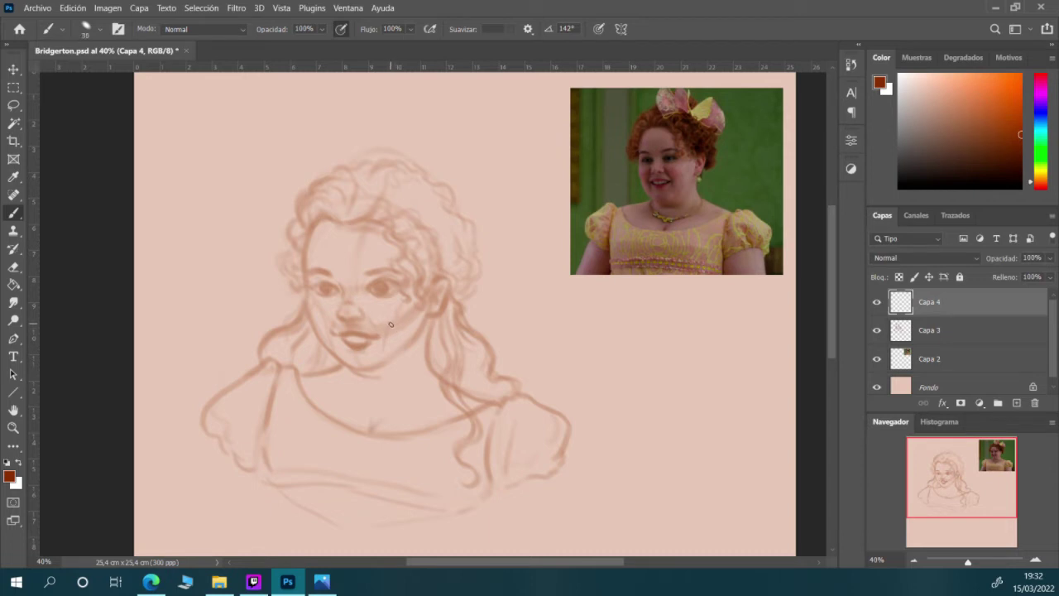
Try several hair strands beside the cheek on Capa 4, undoing each attempt
mouse_move(439, 315)
mouse_down()
mouse_move(403, 412)
mouse_move(420, 407)
mouse_up()
key(ctrl+z)
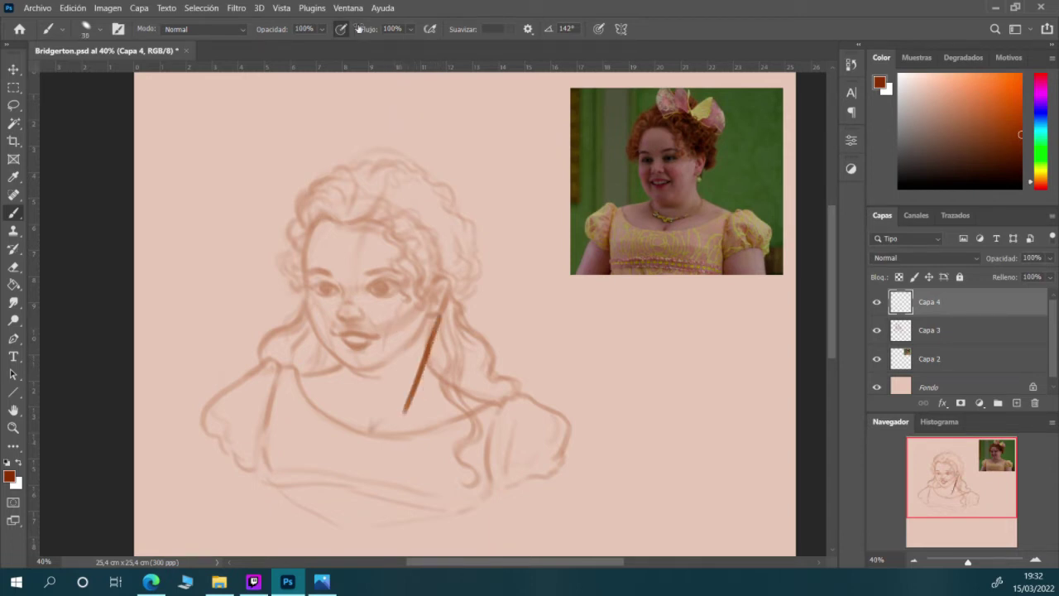
key(ctrl+z)
mouse_move(450, 306)
mouse_down()
mouse_move(442, 400)
mouse_move(454, 399)
mouse_up()
key(ctrl+z)
key(ctrl+z)
key(ctrl+z)
drag(430, 315, 429, 370)
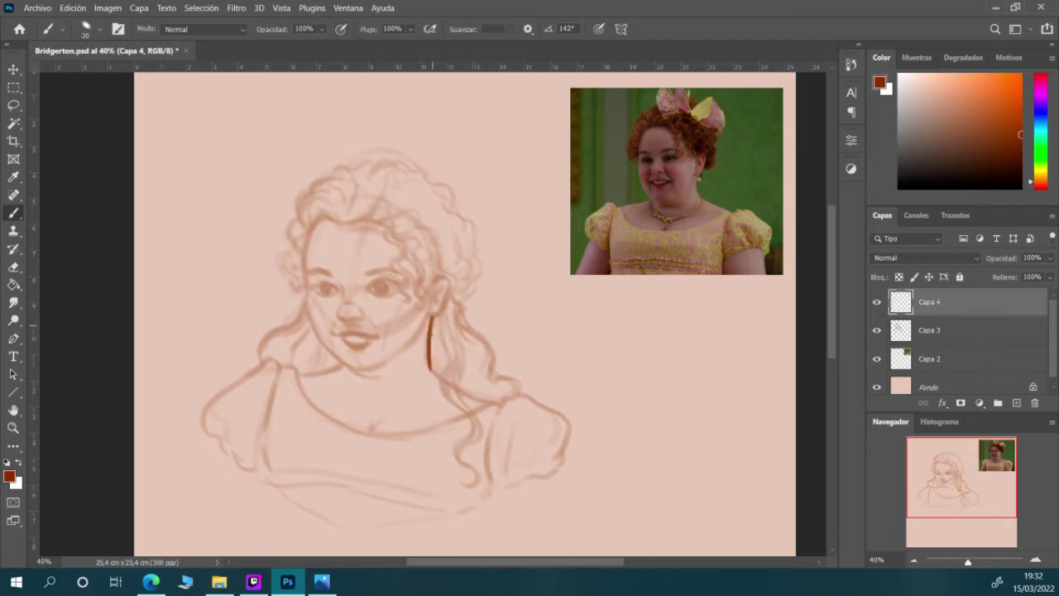
key(ctrl+z)
mouse_move(420, 356)
mouse_down()
mouse_move(432, 343)
mouse_move(447, 379)
mouse_up()
key(ctrl+z)
drag(412, 342, 460, 421)
Enable pen-pressure opacity, retry the hair strand, undo it, and zoom in on the face
key(ctrl+z)
click(340, 29)
mouse_move(429, 326)
mouse_down()
mouse_move(428, 391)
mouse_move(439, 389)
mouse_up()
key(ctrl+z)
key(ctrl+z)
mouse_move(434, 316)
mouse_down()
mouse_move(428, 369)
mouse_move(435, 363)
mouse_up()
key(ctrl+z)
key(ctrl+z)
click(1036, 560)
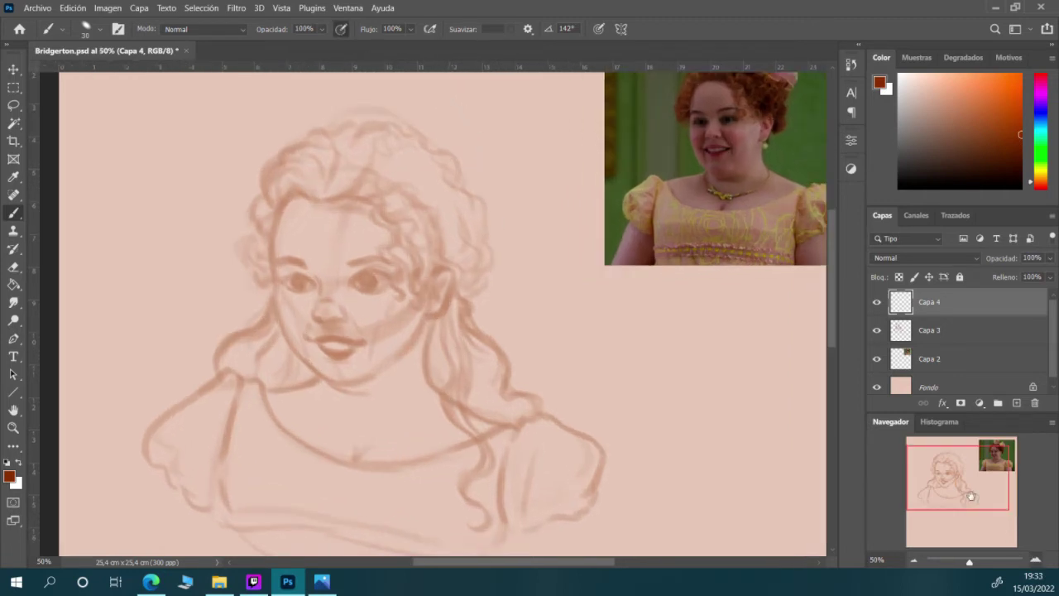
Zoom the face to 100% in the Navigator and shrink the brush
mouse_move(834, 326)
mouse_down()
mouse_move(836, 340)
mouse_move(836, 329)
mouse_up()
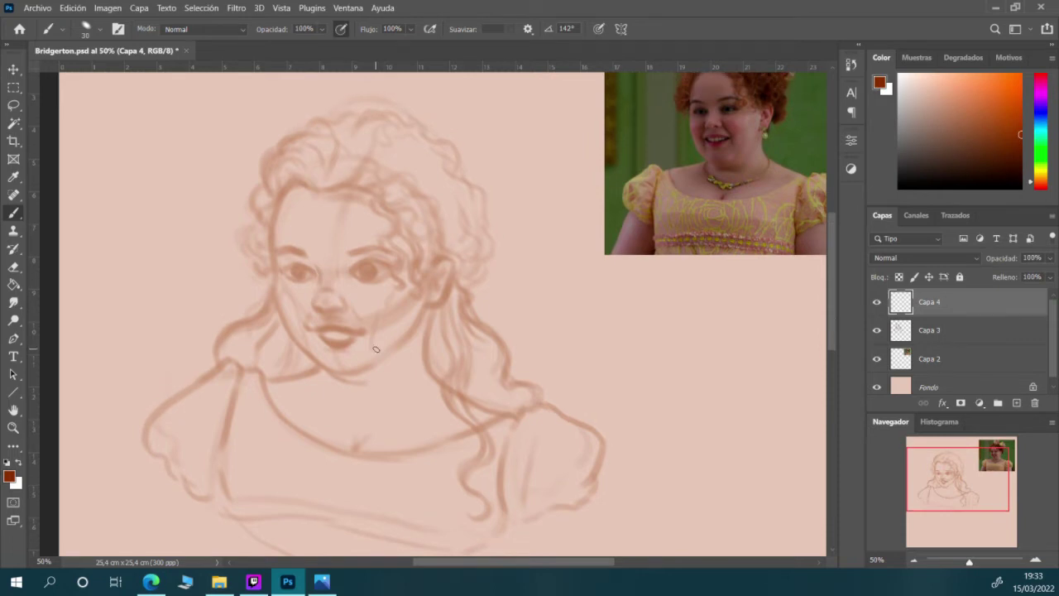
click(1036, 560)
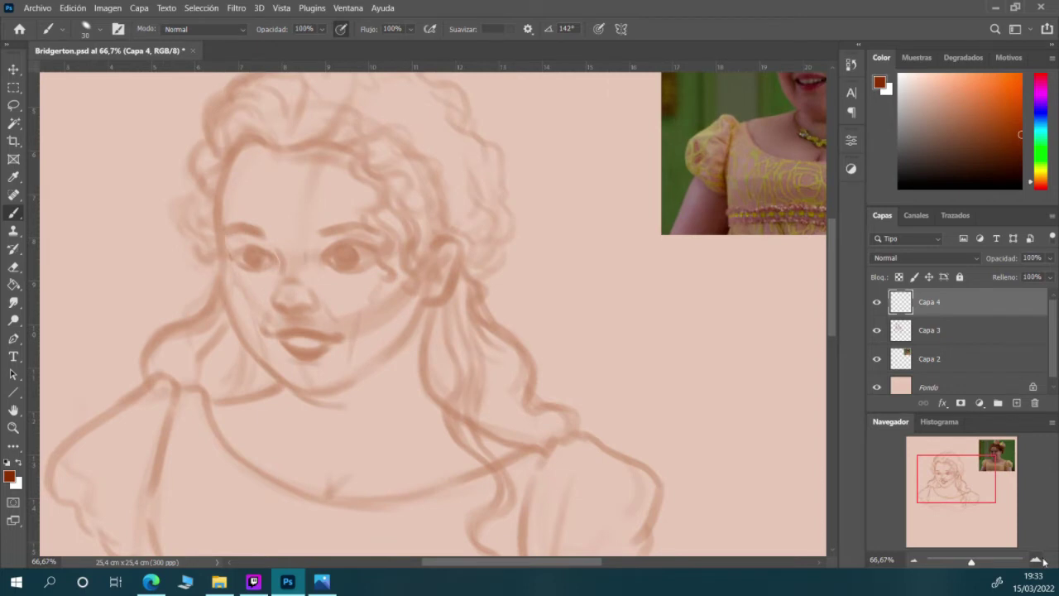
click(1035, 560)
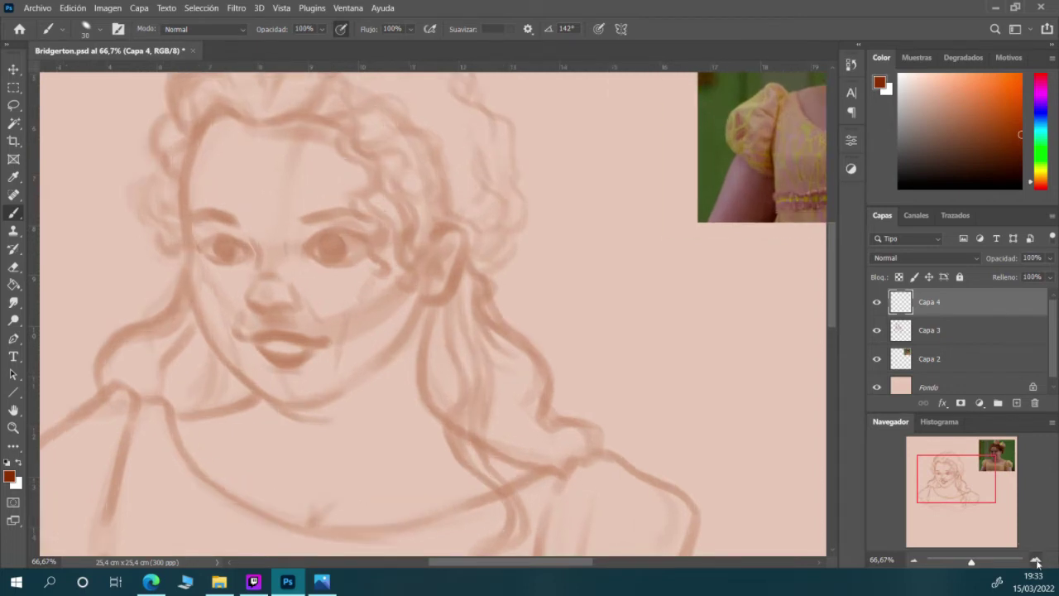
mouse_move(560, 562)
mouse_down()
mouse_move(514, 565)
mouse_move(522, 571)
mouse_move(533, 538)
mouse_move(536, 549)
mouse_up()
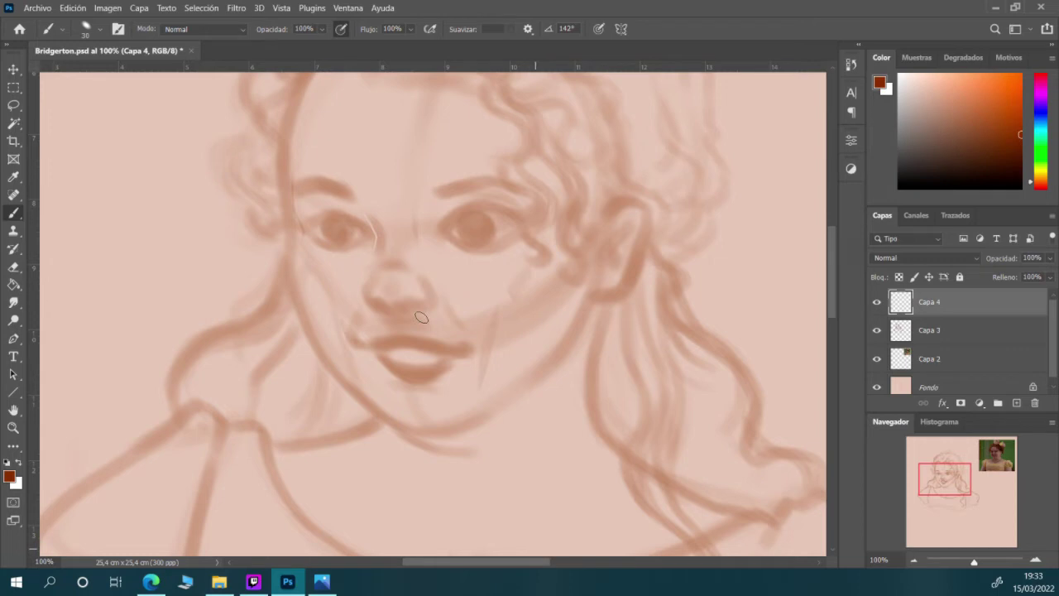
key(bracketleft)
Paint the inner corner of the left eye, erasing and redrawing it toward the nose
drag(382, 226, 376, 220)
drag(377, 220, 384, 246)
key(e)
mouse_move(407, 236)
mouse_down()
mouse_move(383, 263)
mouse_move(376, 225)
mouse_up()
key(b)
drag(376, 221, 381, 245)
With a smaller brush, draw and darken the left and right nostril curves
key(bracketleft)
drag(376, 302, 383, 308)
drag(388, 314, 397, 315)
drag(402, 308, 417, 307)
drag(428, 308, 401, 307)
Enable pen-pressure brush size and test strokes on the cheek and right eye, undoing strays
click(599, 29)
mouse_move(461, 300)
mouse_down()
mouse_move(466, 316)
mouse_move(479, 299)
mouse_move(486, 379)
mouse_up()
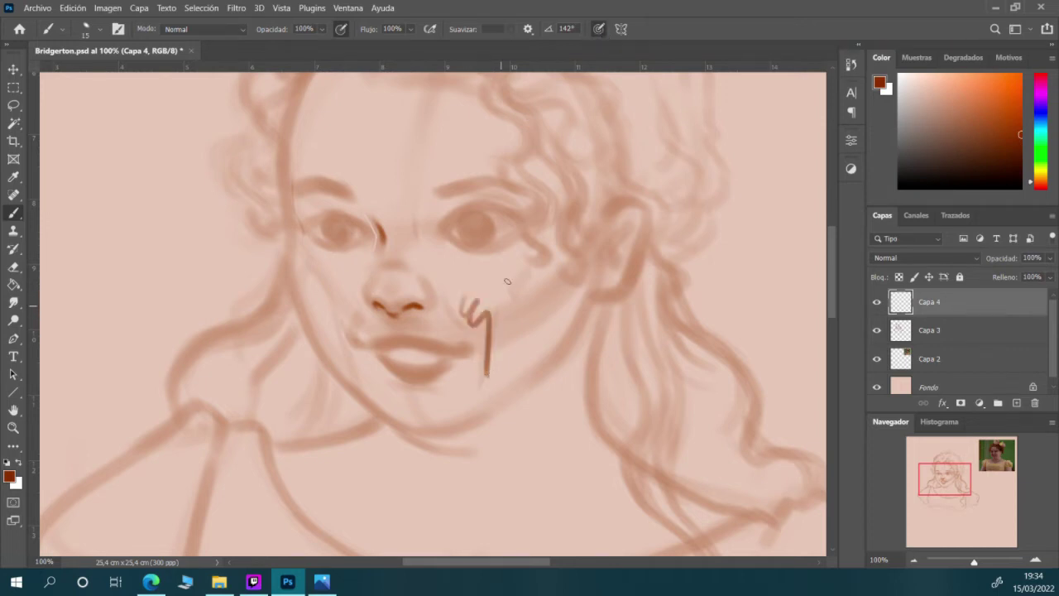
drag(507, 284, 508, 401)
key(ctrl+z)
key(ctrl+z)
drag(453, 151, 483, 225)
drag(489, 166, 539, 319)
key(ctrl+z)
key(ctrl+z)
With pressure opacity and a 10 px brush, darken both nostrils and outline the nose tip
click(342, 29)
key(bracketleft)
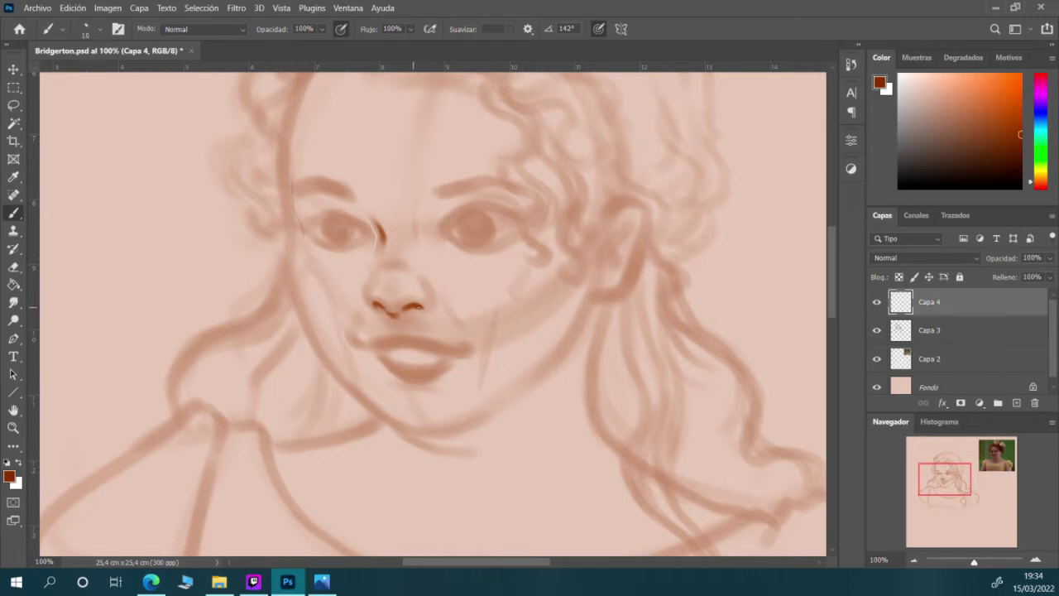
drag(419, 306, 404, 308)
drag(432, 296, 435, 305)
mouse_move(379, 310)
mouse_down()
mouse_move(366, 299)
mouse_move(373, 282)
mouse_up()
drag(382, 318, 383, 308)
mouse_move(379, 298)
mouse_down()
mouse_move(443, 289)
mouse_move(397, 298)
mouse_up()
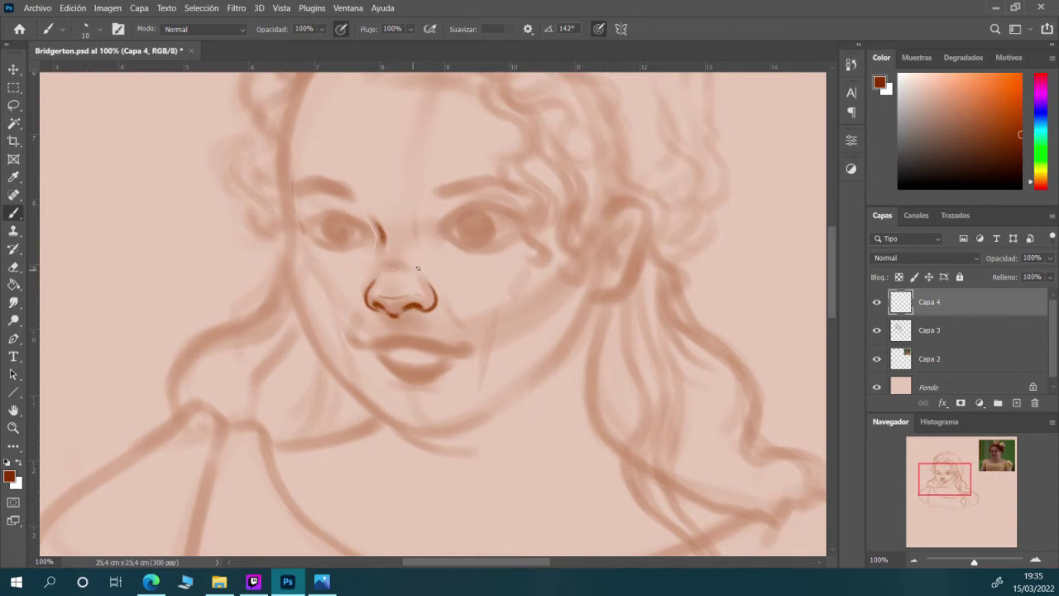
drag(369, 283, 424, 286)
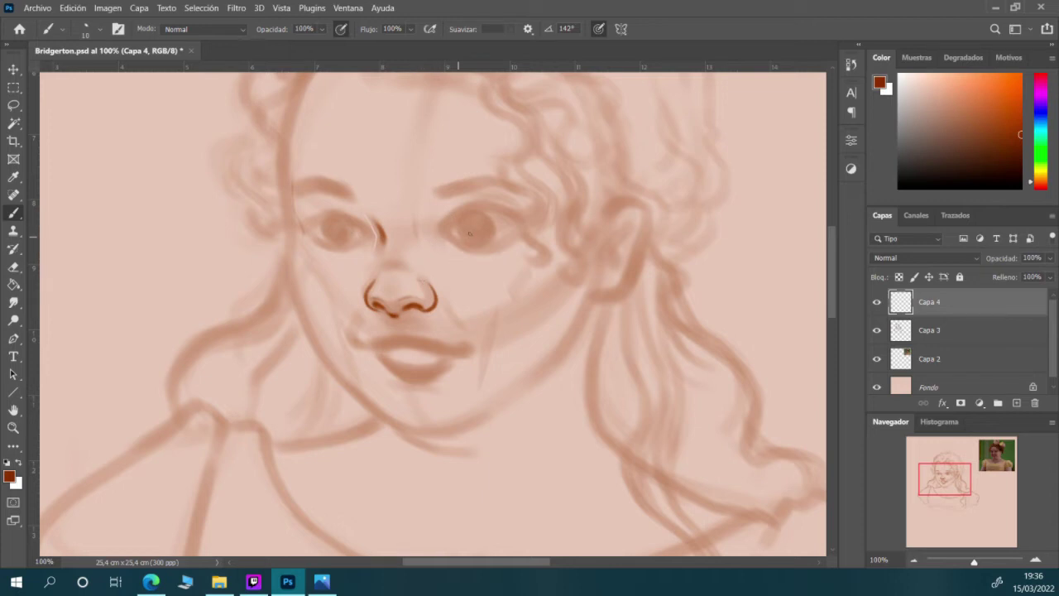
Paint a dark mark at the left mouth corner and a thin crease beside the nose
mouse_move(219, 582)
drag(352, 340, 349, 336)
mouse_move(460, 327)
mouse_down()
mouse_move(443, 310)
mouse_move(461, 329)
mouse_up()
Save Bridgerton.psd with Archivo > Guardar
click(37, 8)
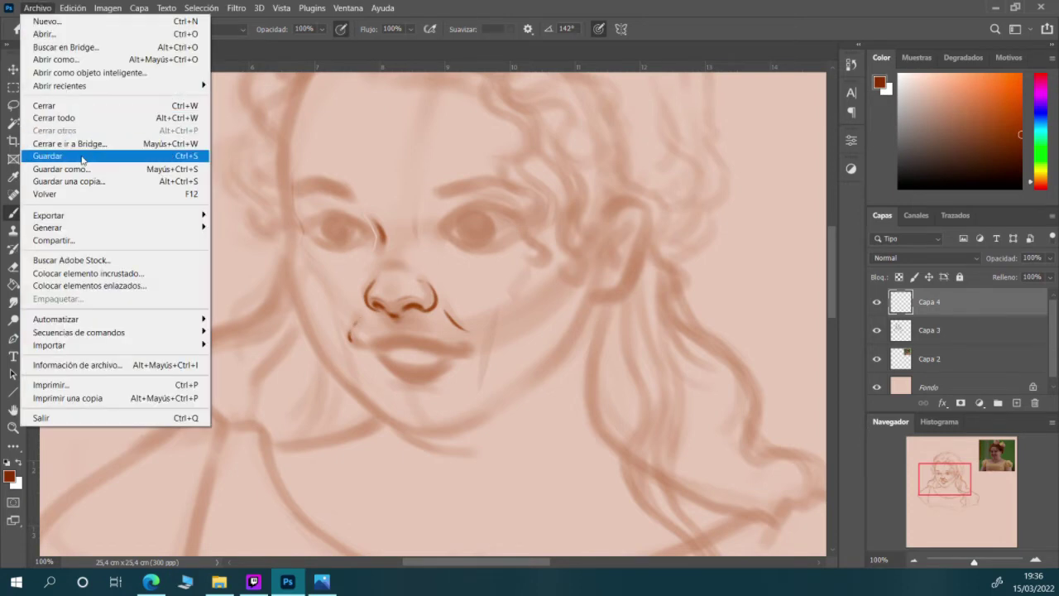
click(81, 157)
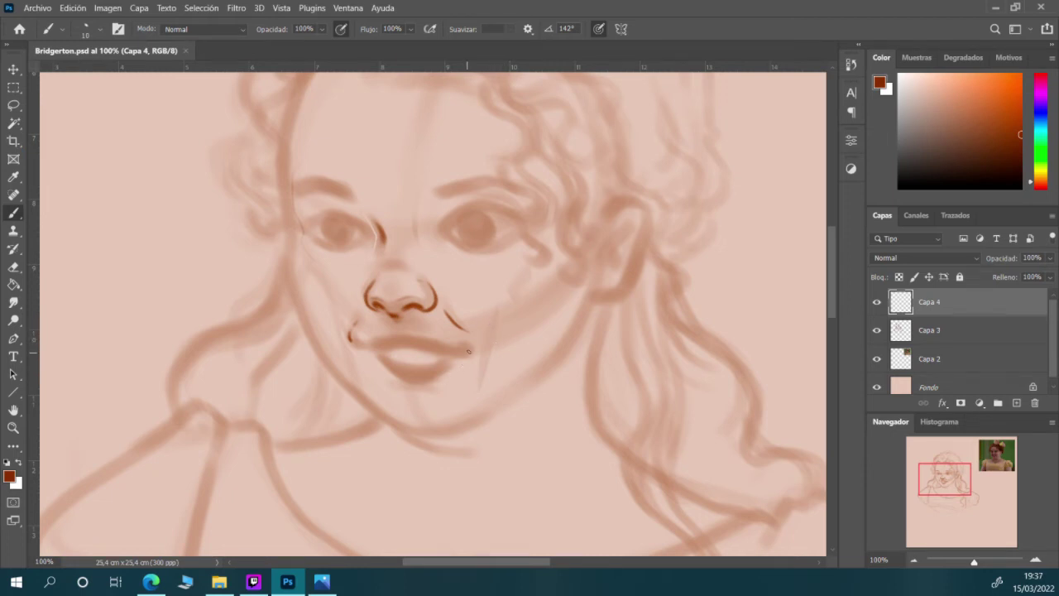
Sketch strokes at the right mouth corner and just below it, then save the file
drag(472, 340, 475, 349)
drag(476, 357, 475, 369)
click(37, 8)
click(73, 154)
With brush size 15, darken the line under the nose and the line between the lips
key(bracketright)
drag(393, 315, 406, 323)
click(368, 346)
mouse_move(361, 343)
mouse_down()
mouse_move(388, 348)
mouse_move(417, 378)
mouse_move(386, 349)
mouse_up()
drag(394, 348, 435, 351)
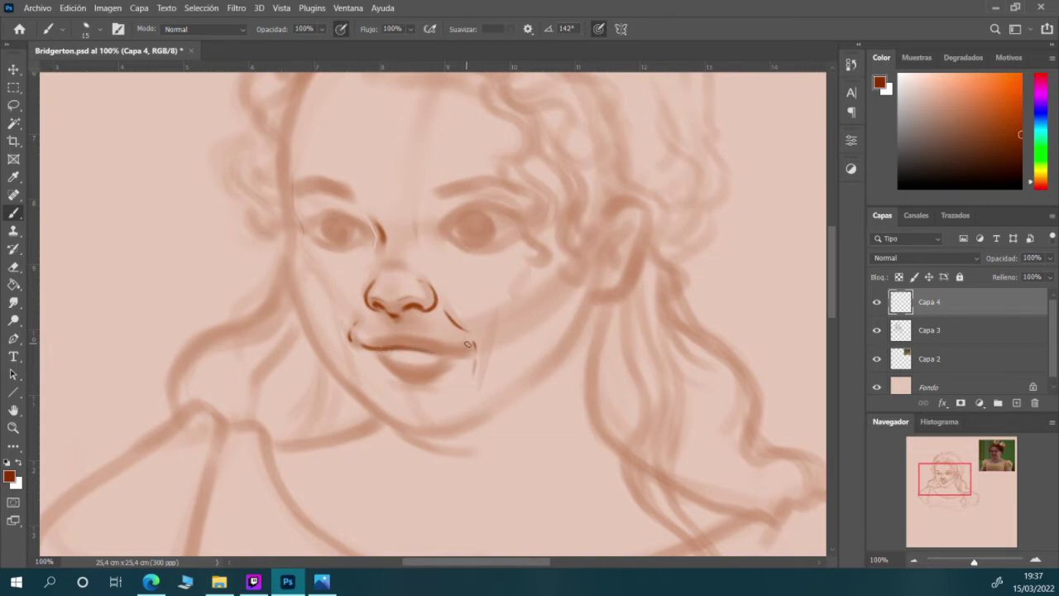
drag(413, 351, 470, 350)
drag(399, 351, 476, 346)
click(370, 345)
Reinforce the upper lip line across its left, right and middle parts
drag(370, 341, 409, 338)
drag(434, 336, 406, 337)
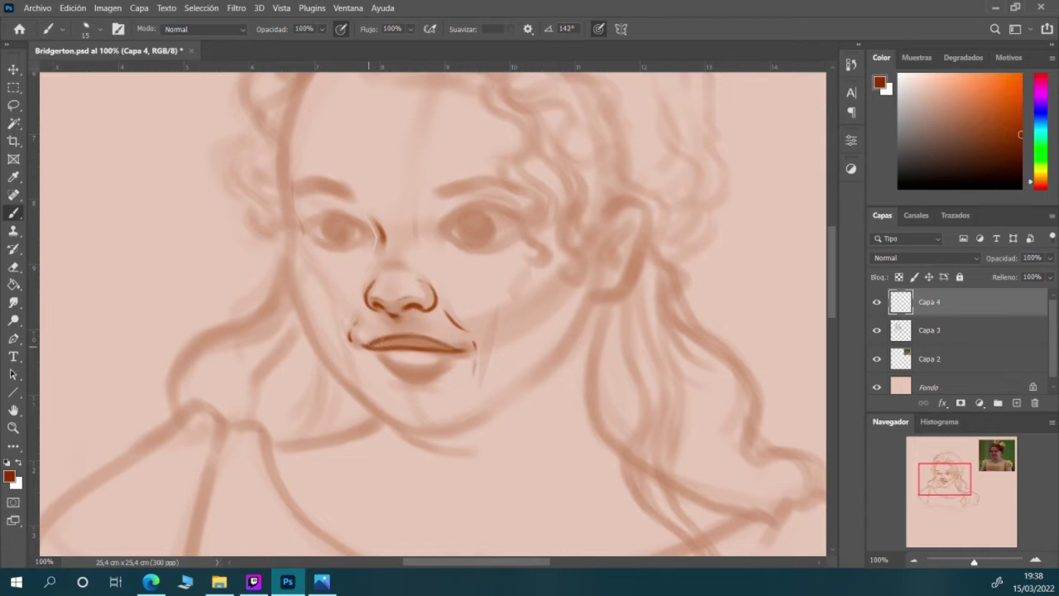
mouse_move(411, 342)
mouse_down()
mouse_move(372, 345)
mouse_move(462, 349)
mouse_up()
Shade below the lower lip's left corner and darken the lower lip's bottom edge
drag(375, 353, 381, 360)
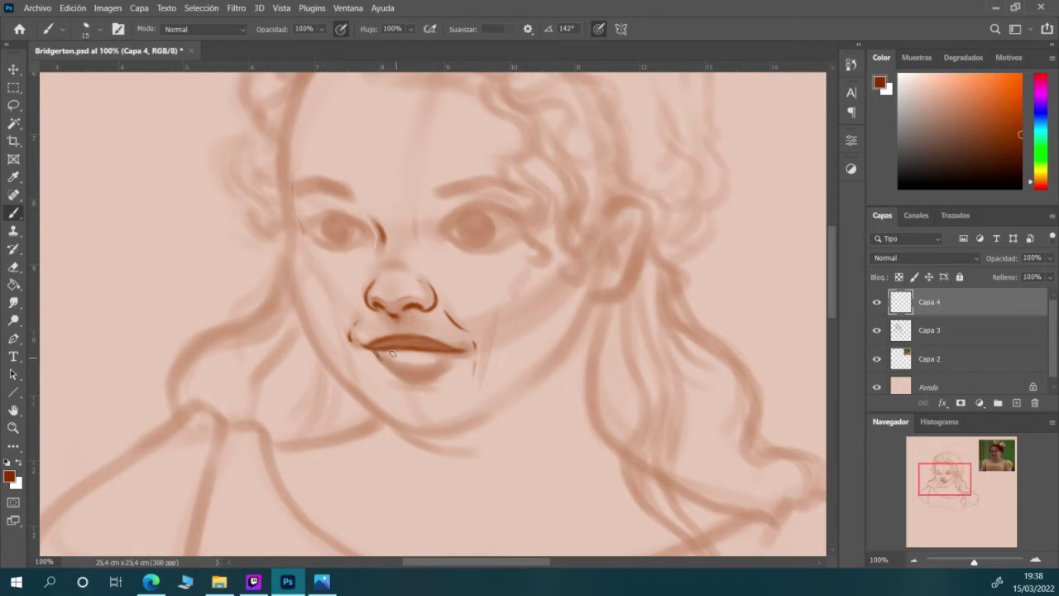
drag(381, 352, 390, 363)
drag(379, 353, 389, 359)
drag(391, 364, 425, 364)
Darken the line where the lips part and shade the lower lip's bottom edge
key(])
key(])
key(])
key([)
key([)
key([)
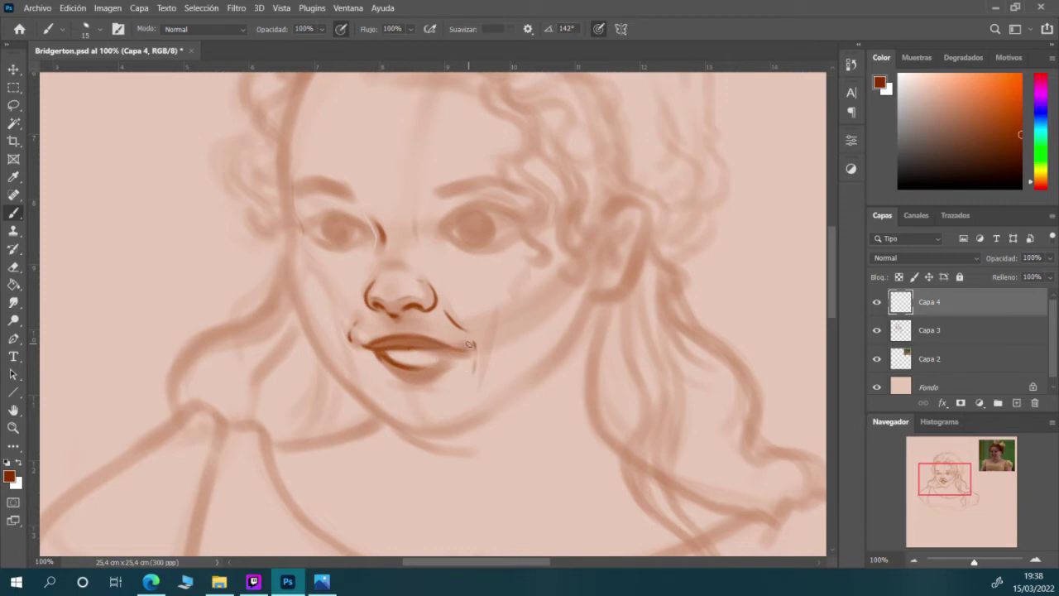
drag(410, 349, 465, 351)
mouse_move(446, 370)
mouse_down()
mouse_move(409, 385)
mouse_move(463, 359)
mouse_up()
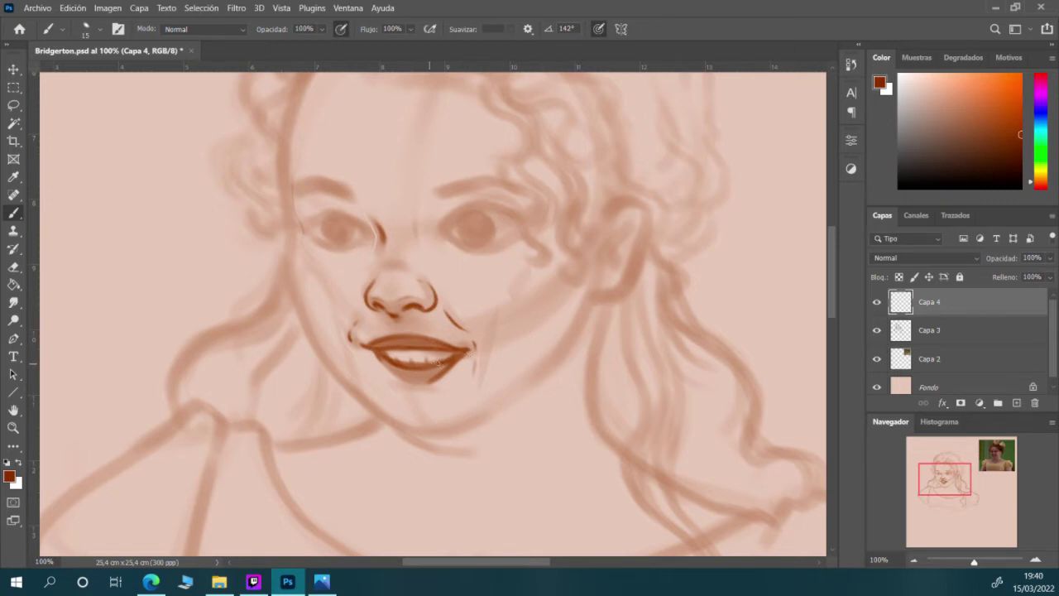
click(852, 65)
Revert to an earlier Herramienta Pincel history state, undoing recent lip strokes, then close History
drag(771, 217, 778, 113)
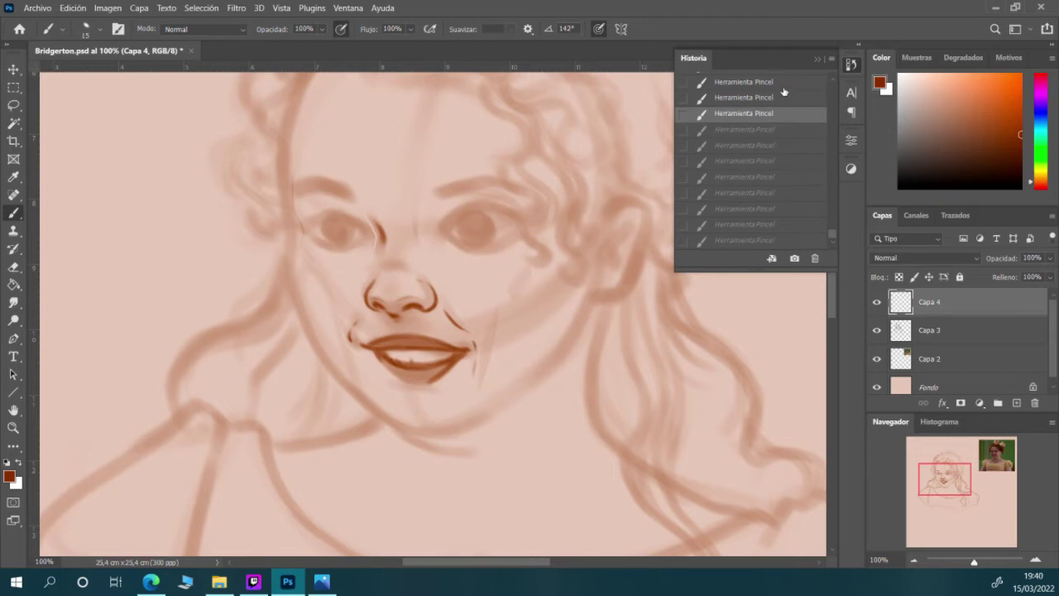
click(789, 82)
scroll(794, 87, up, 1)
click(796, 91)
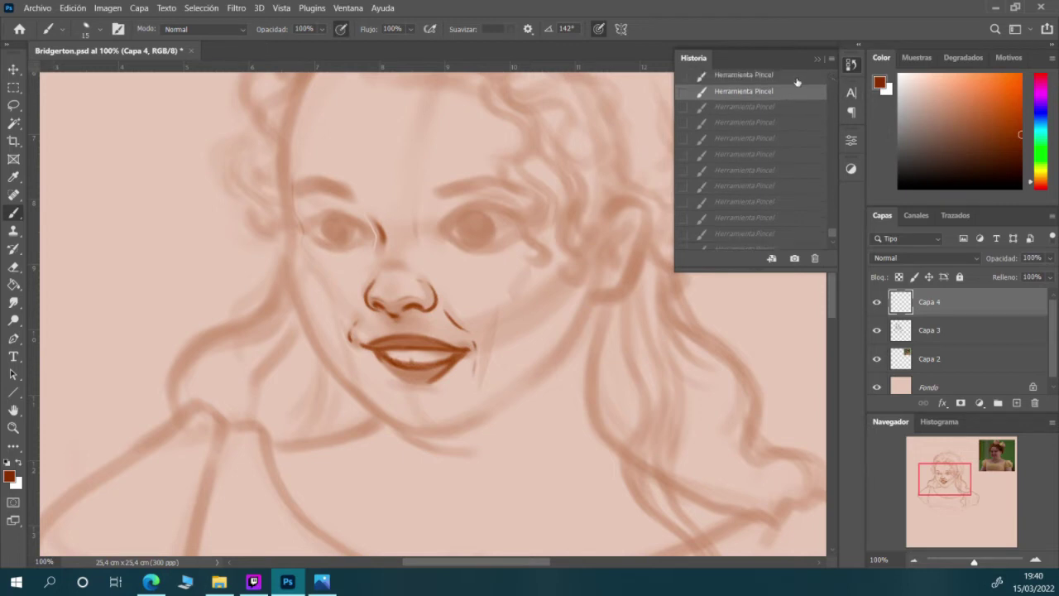
click(793, 75)
scroll(783, 87, up, 1)
click(783, 81)
scroll(783, 83, up, 1)
scroll(784, 82, down, 1)
click(780, 86)
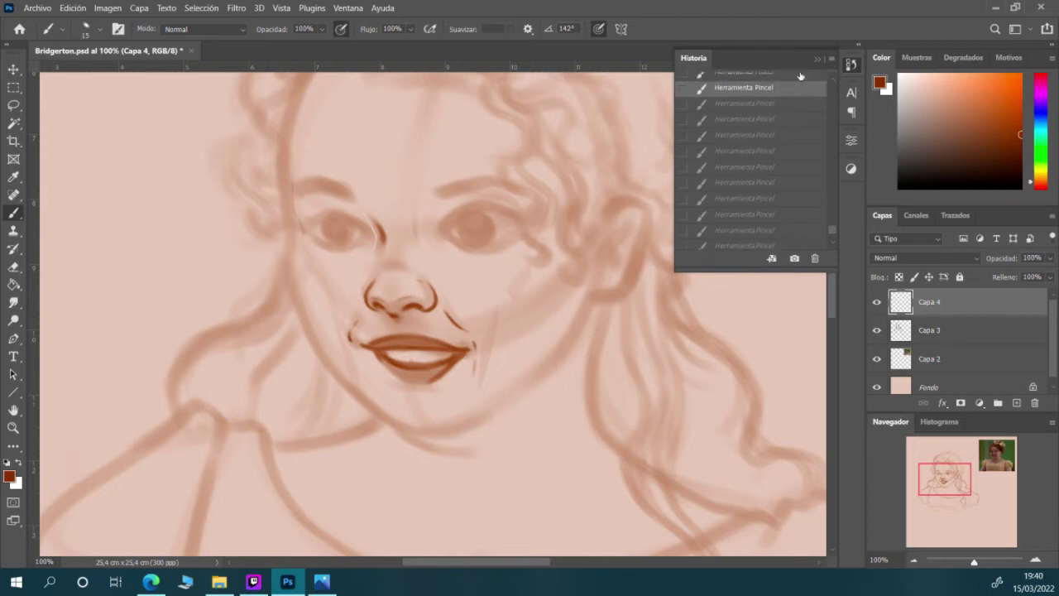
click(799, 77)
click(820, 59)
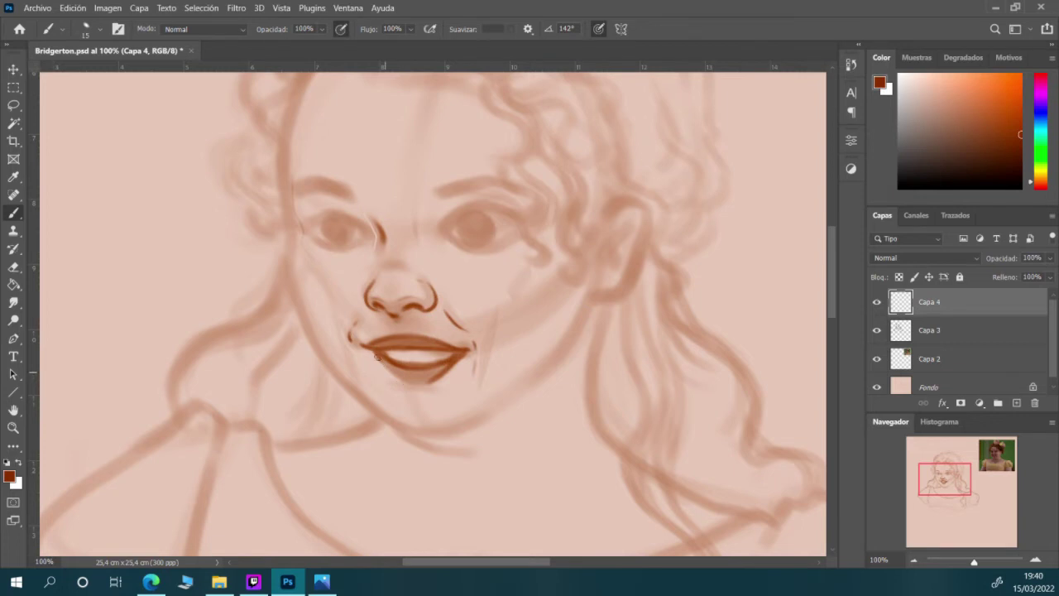
Redraw the lower lip's lower-left and bottom edge with darker, cleaner strokes
drag(377, 359, 414, 383)
drag(401, 381, 433, 382)
drag(395, 374, 431, 376)
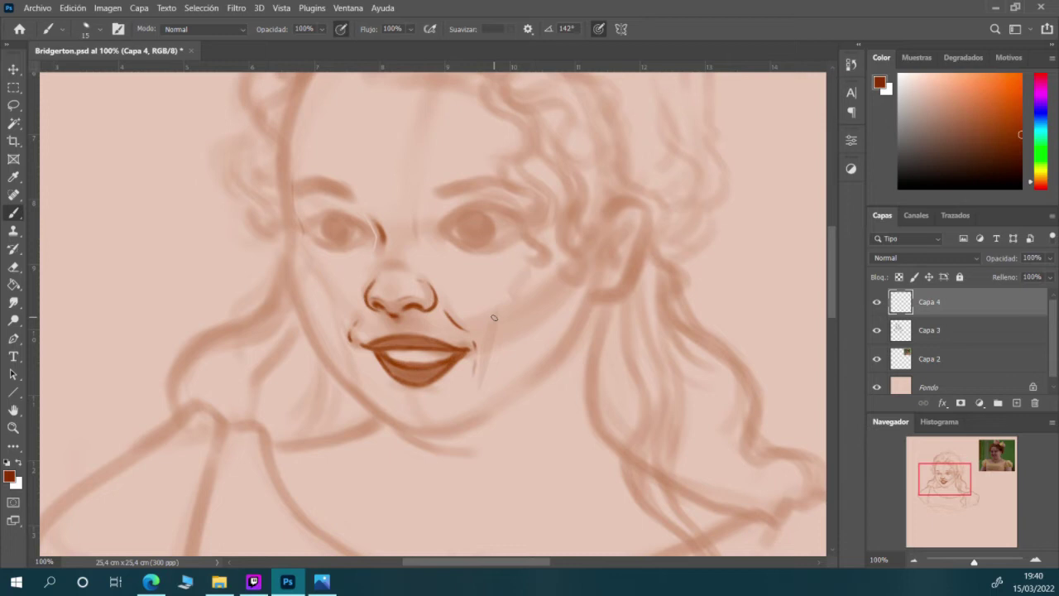
click(914, 561)
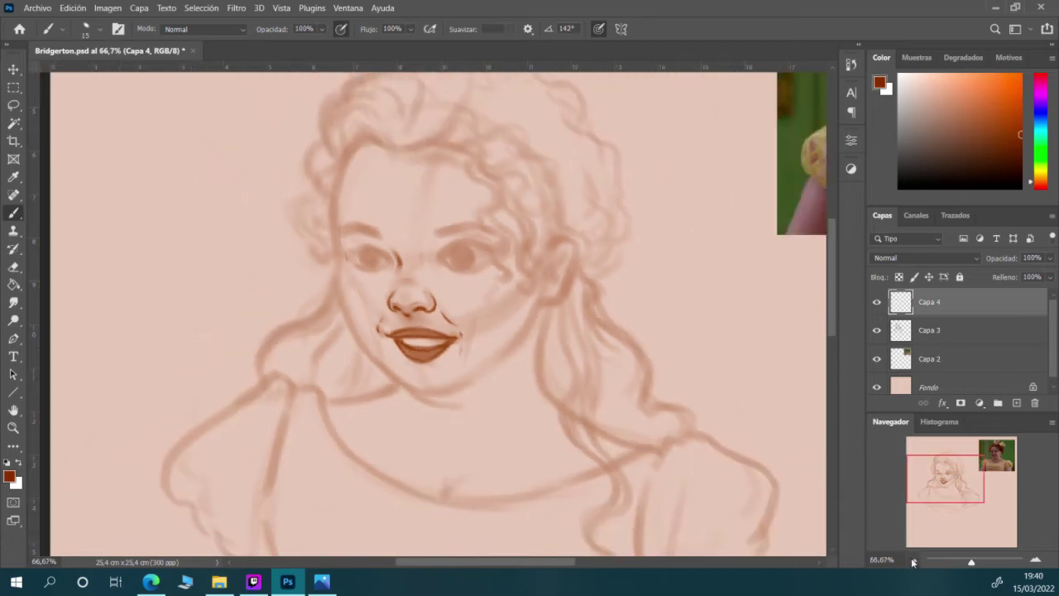
Flip the canvas horizontally via Imagen > Rotación de imagen, then view it at 50%
click(913, 563)
click(914, 563)
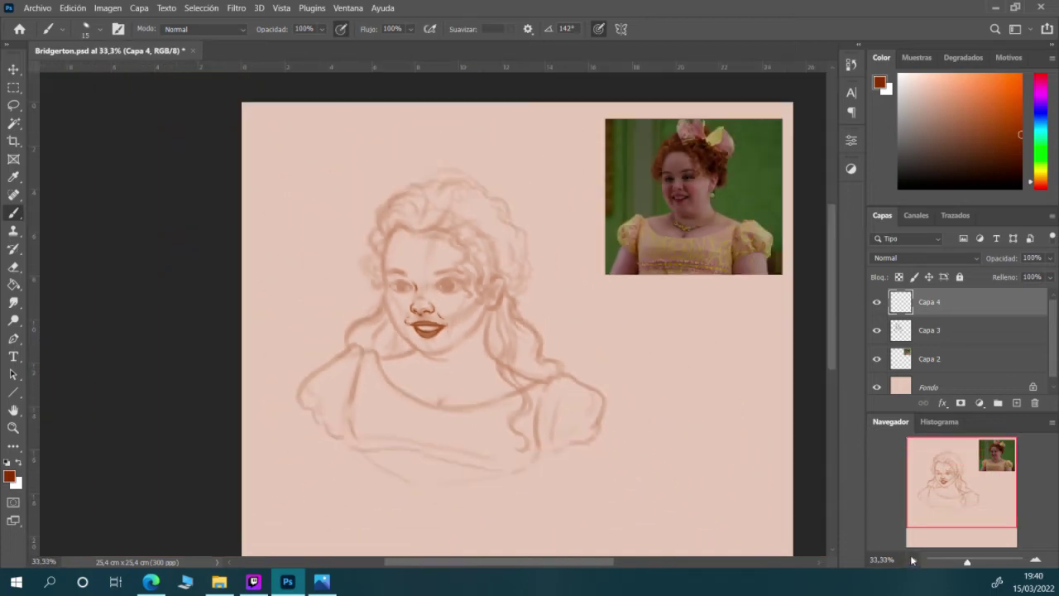
click(112, 7)
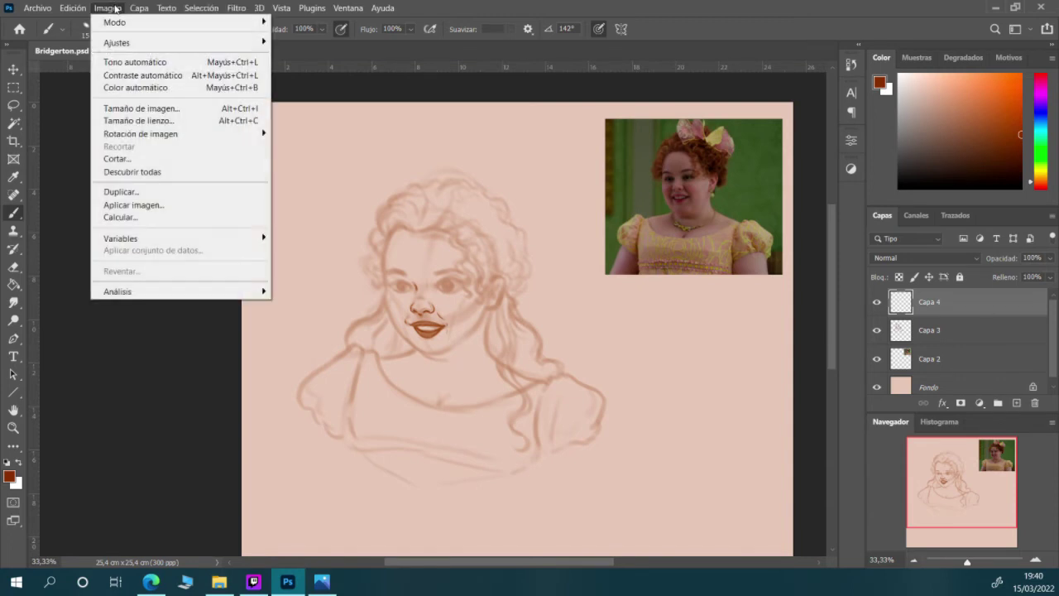
mouse_move(262, 135)
click(369, 194)
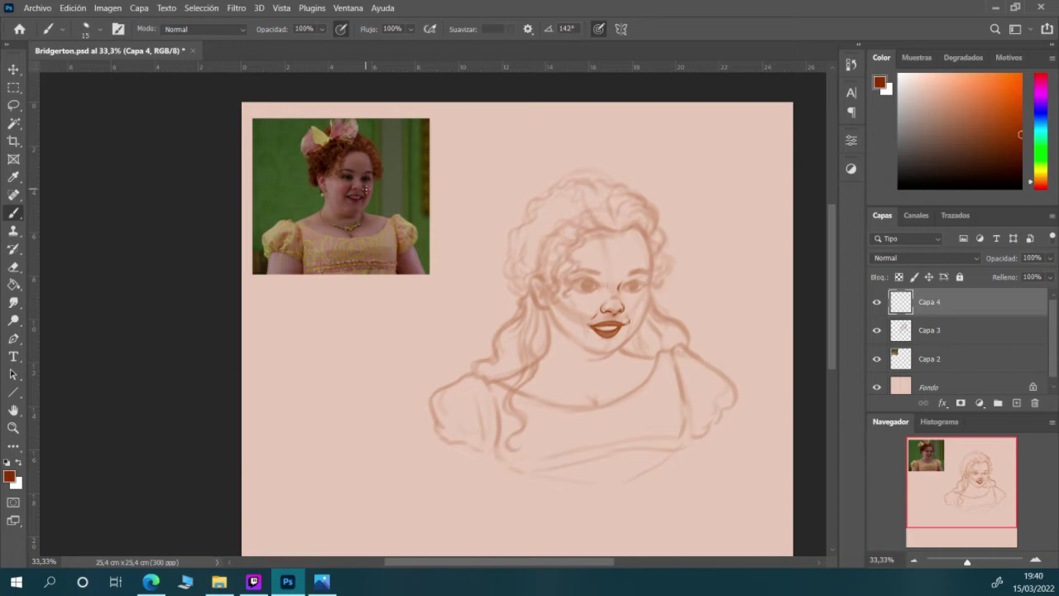
click(1036, 561)
drag(549, 561, 636, 564)
key(l)
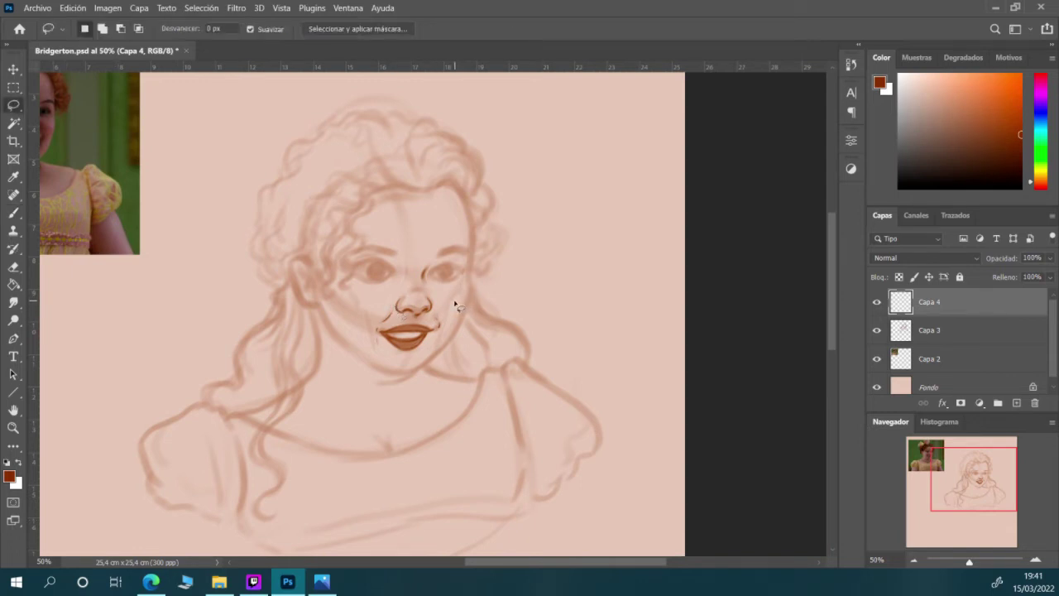
Lasso-select the lips and start Free Transform, enlarging them to about 103%
mouse_move(379, 333)
mouse_down()
mouse_move(386, 350)
mouse_move(432, 351)
mouse_move(439, 331)
mouse_move(423, 320)
mouse_move(381, 332)
mouse_up()
right_click(430, 330)
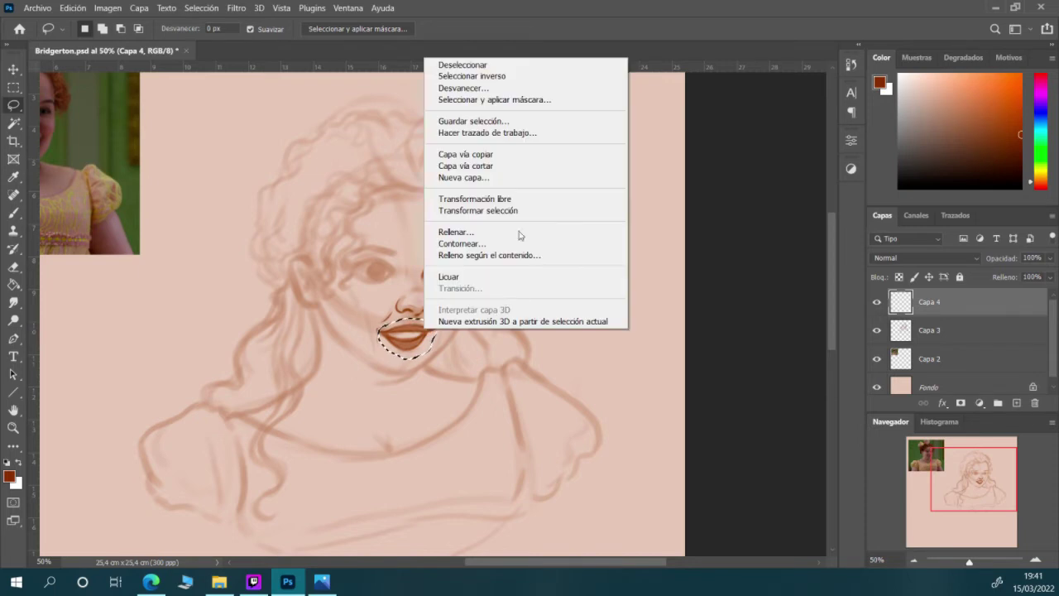
click(524, 200)
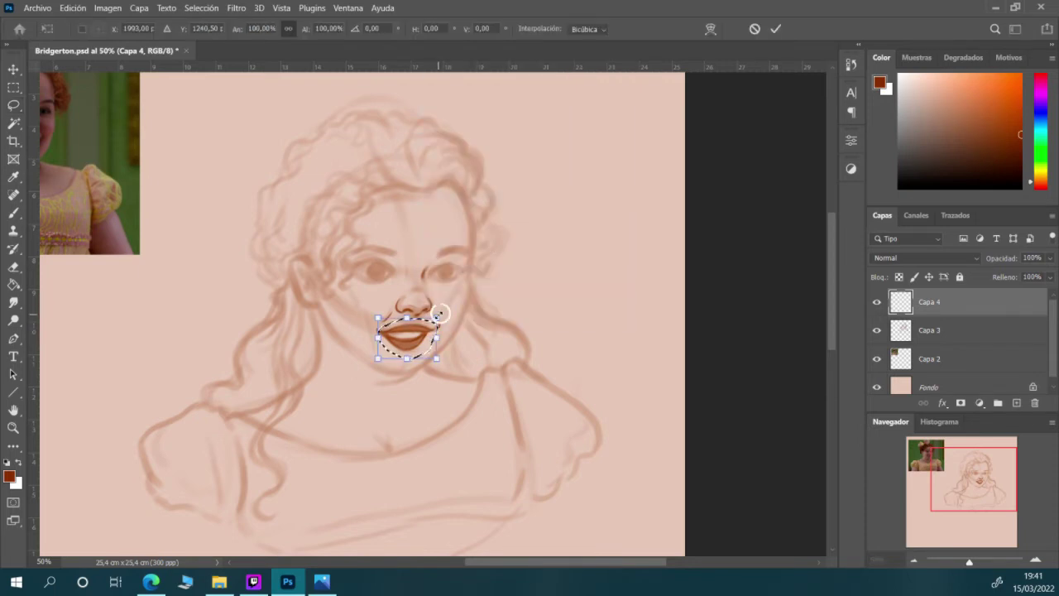
right_click(433, 316)
key(Escape)
drag(436, 317, 439, 315)
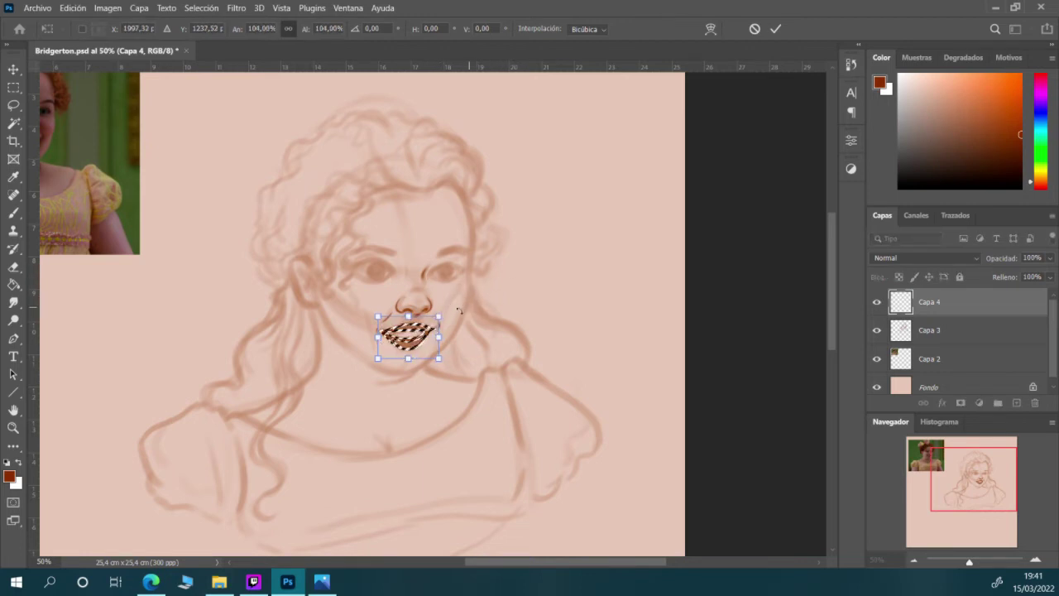
At 100% zoom, scale the lips to about 104.6%, nudge down two pixels, commit, deselect
click(1036, 559)
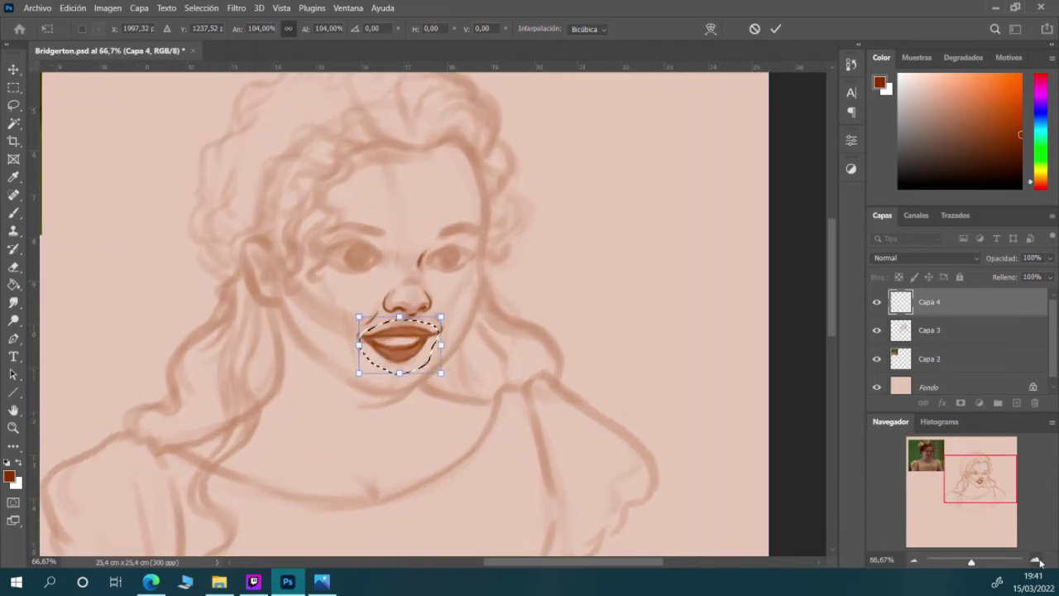
click(1036, 560)
drag(445, 319, 445, 318)
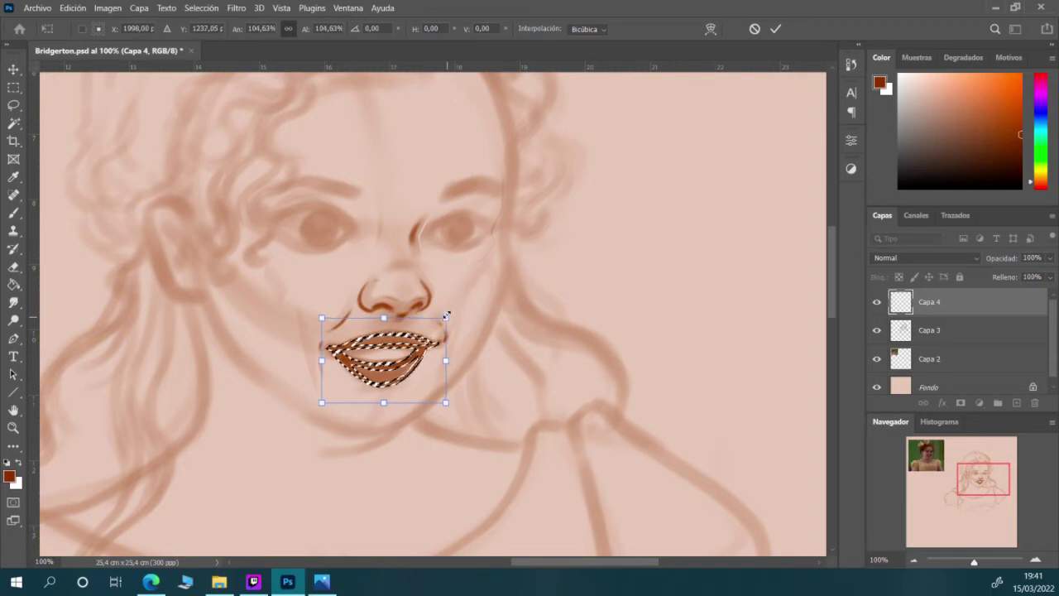
key(Down)
key(Down)
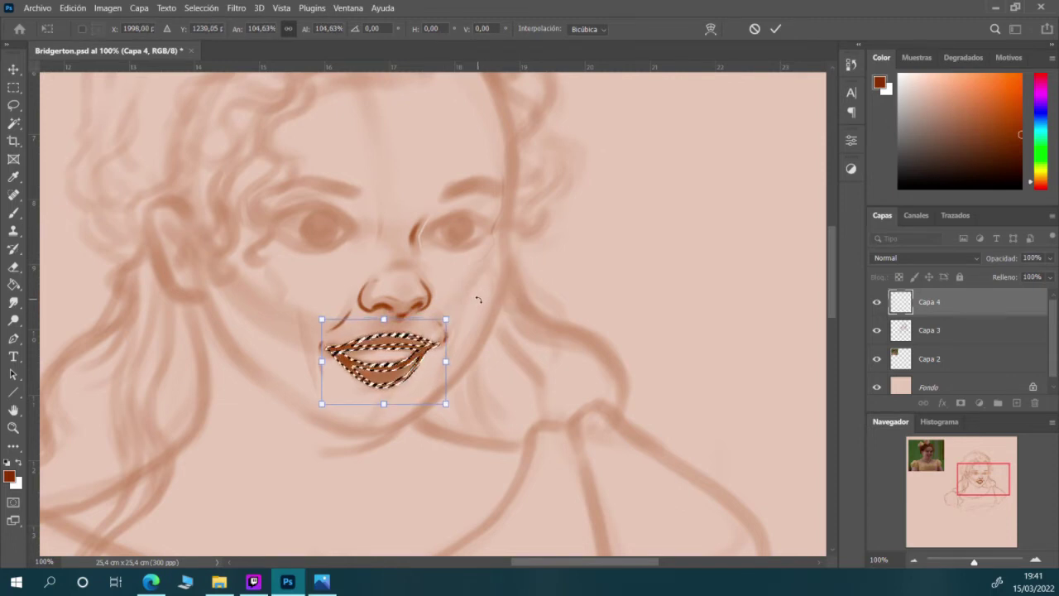
key(Down)
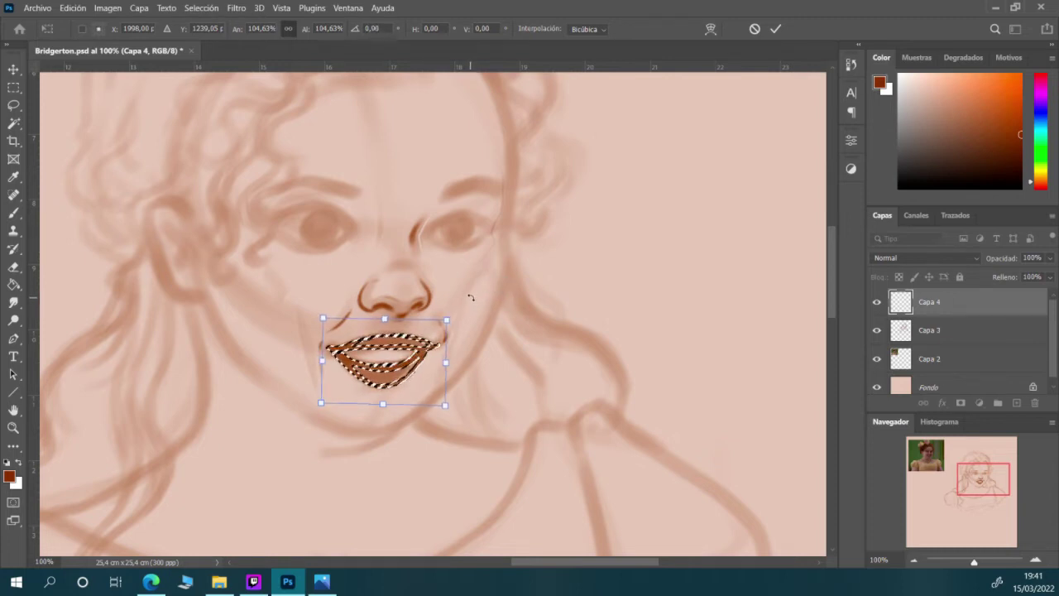
key(Return)
key(ctrl+d)
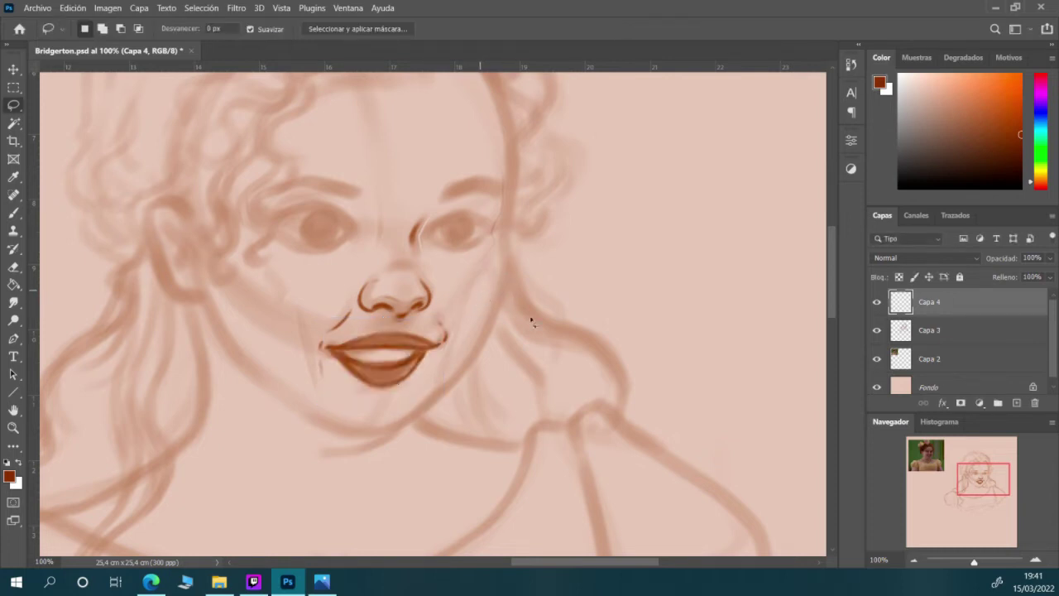
Brush darker, blended strokes over the lower lip's right side and its left-corner outline
key(b)
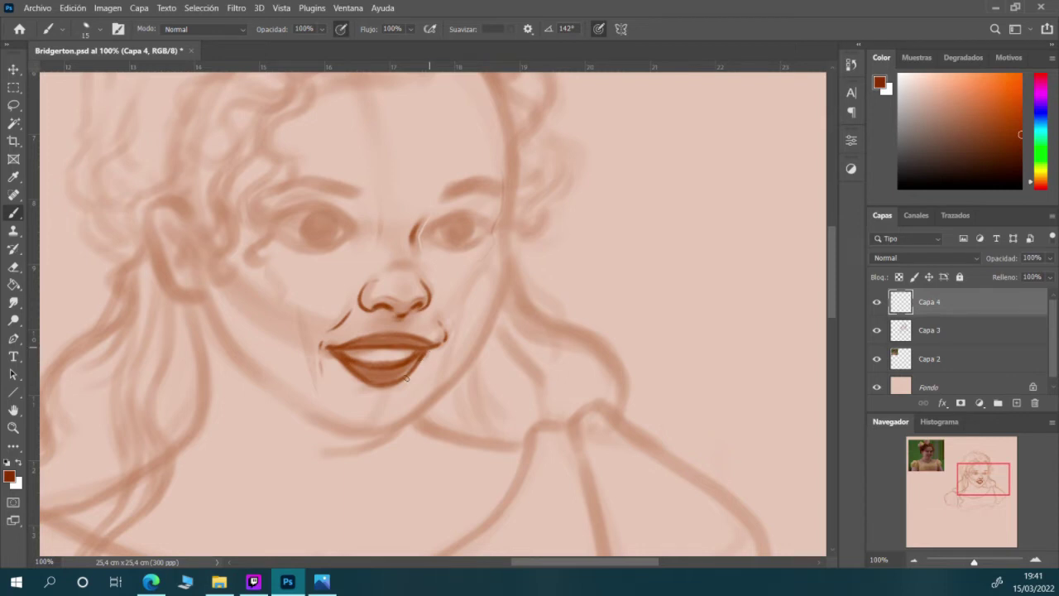
mouse_move(406, 381)
mouse_down()
mouse_move(412, 374)
mouse_move(385, 386)
mouse_up()
mouse_move(431, 355)
mouse_down()
mouse_move(424, 366)
mouse_move(416, 358)
mouse_up()
drag(421, 359, 393, 387)
drag(339, 353, 346, 354)
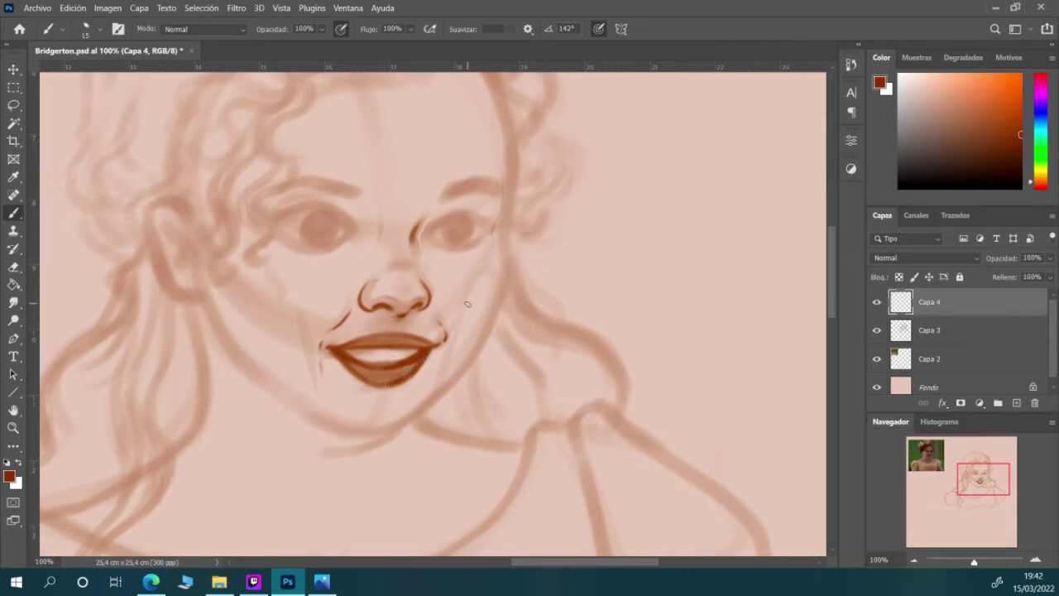
Flip the canvas horizontally back, zoom out to the whole face, and raise brush size to 25
click(108, 7)
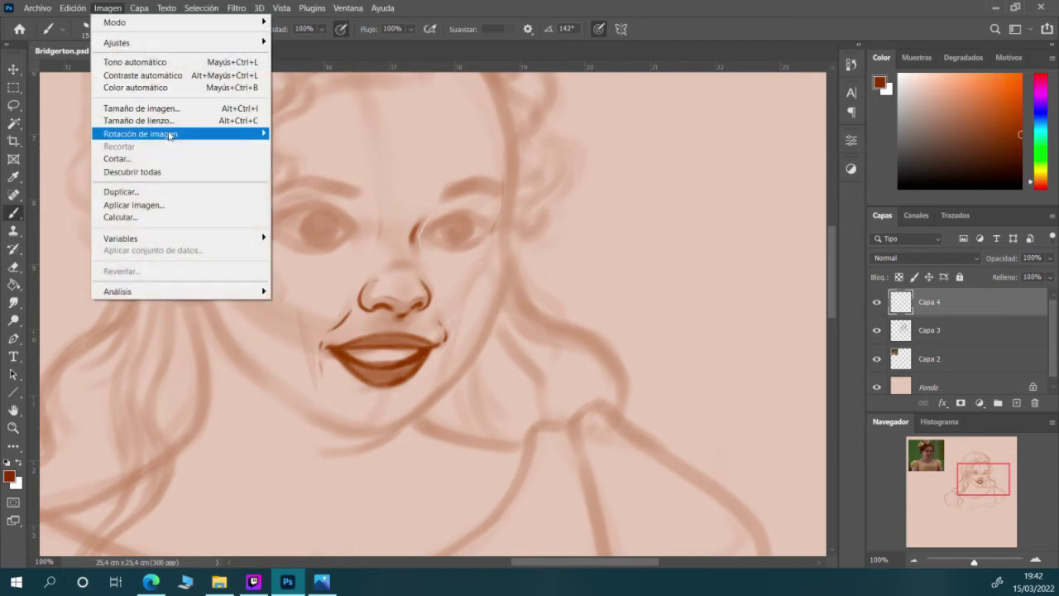
mouse_move(174, 133)
click(339, 192)
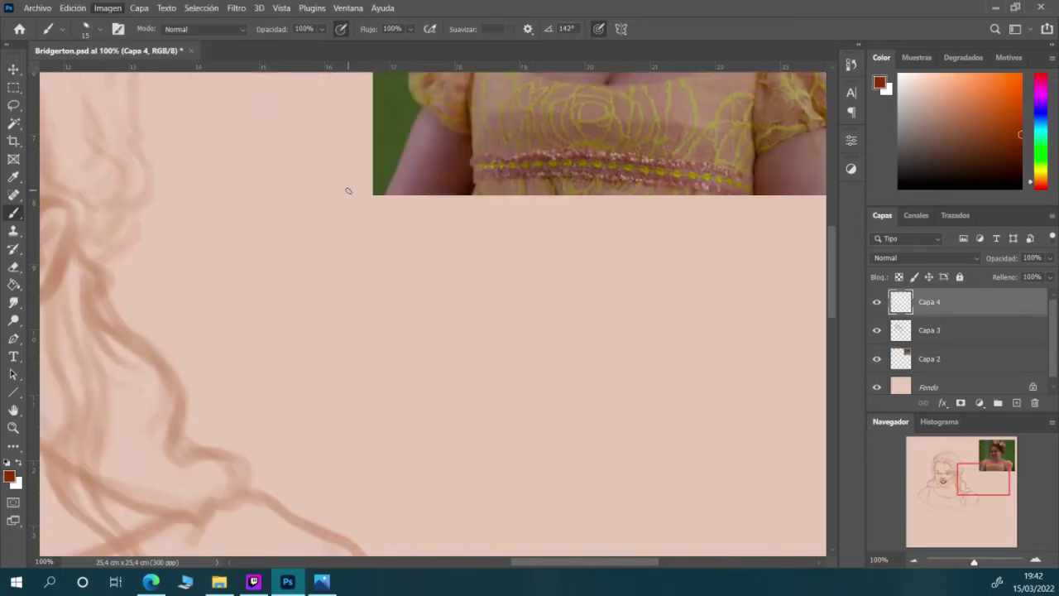
click(914, 561)
click(461, 563)
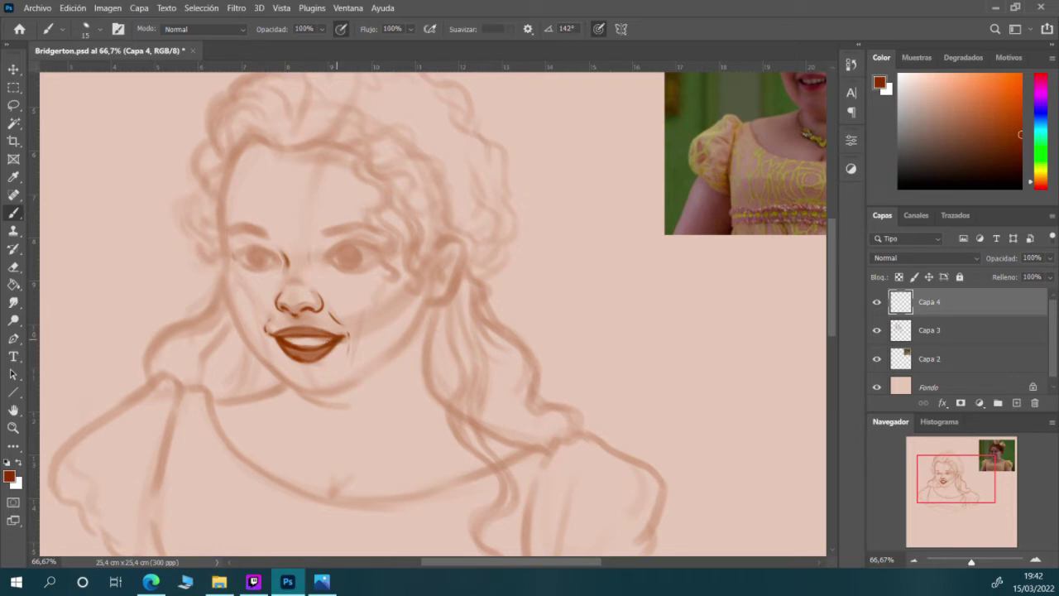
key(bracketright)
key(bracketright)
Darken the lower lip and the upper lip line near the left corner
drag(291, 351, 319, 356)
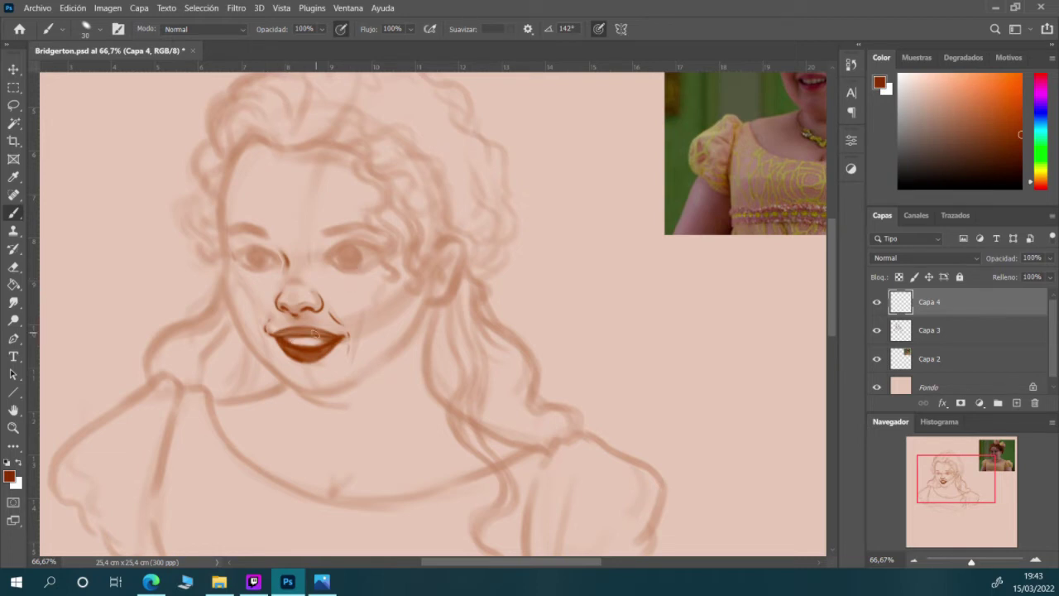
key(bracketleft)
drag(286, 331, 276, 332)
key(bracketright)
Toggle Capa 4's visibility off and on twice to compare the drawing
click(878, 302)
click(878, 302)
click(879, 302)
click(878, 302)
Set the brush to size 20, save Bridgerton.psd and zoom back to 100%
key(bracketleft)
click(37, 7)
click(66, 151)
click(1035, 560)
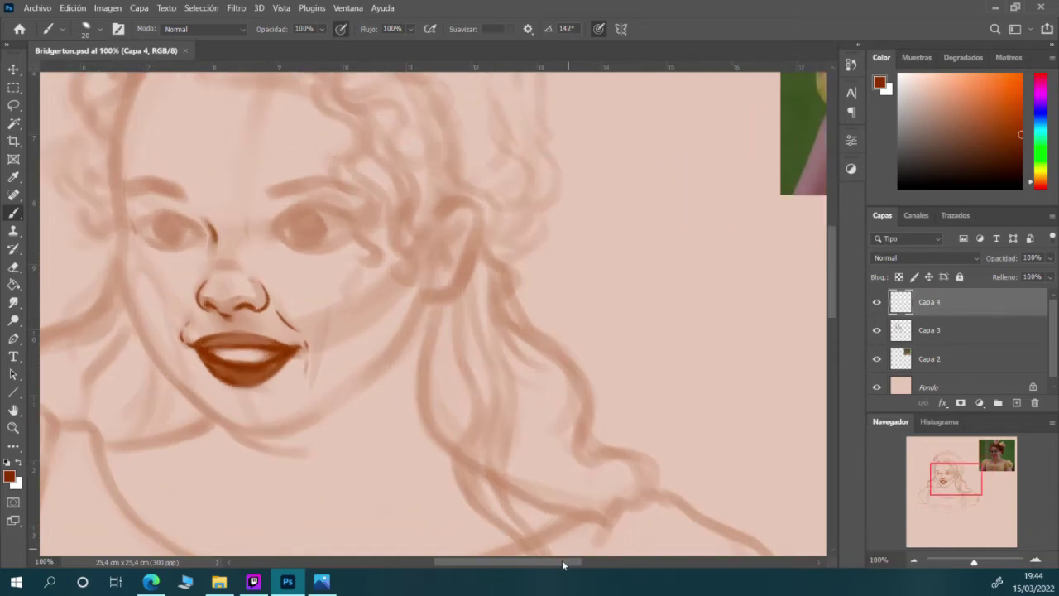
drag(508, 562, 492, 562)
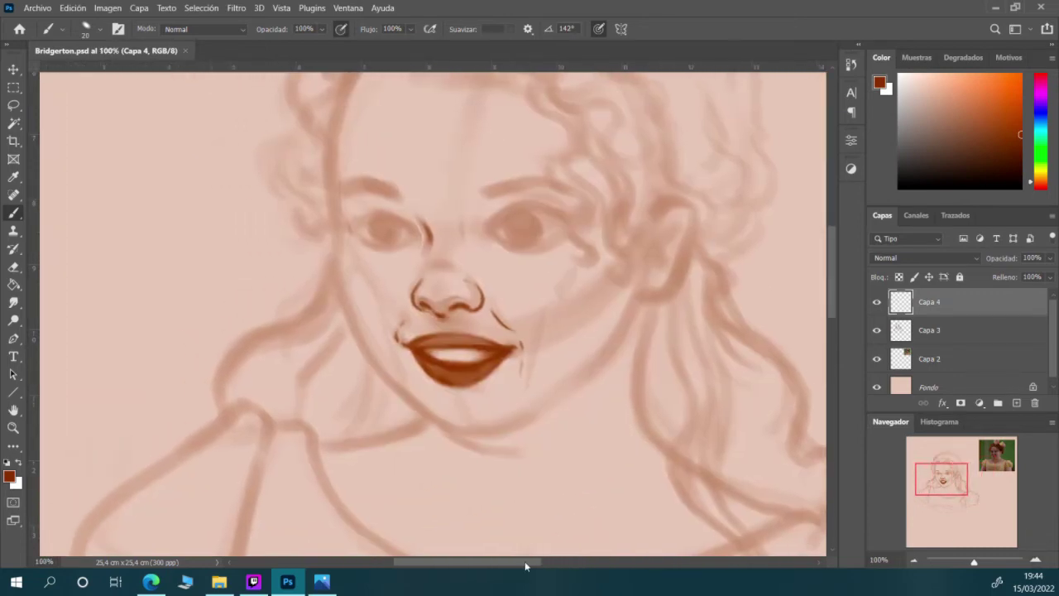
click(38, 7)
click(282, 7)
click(382, 8)
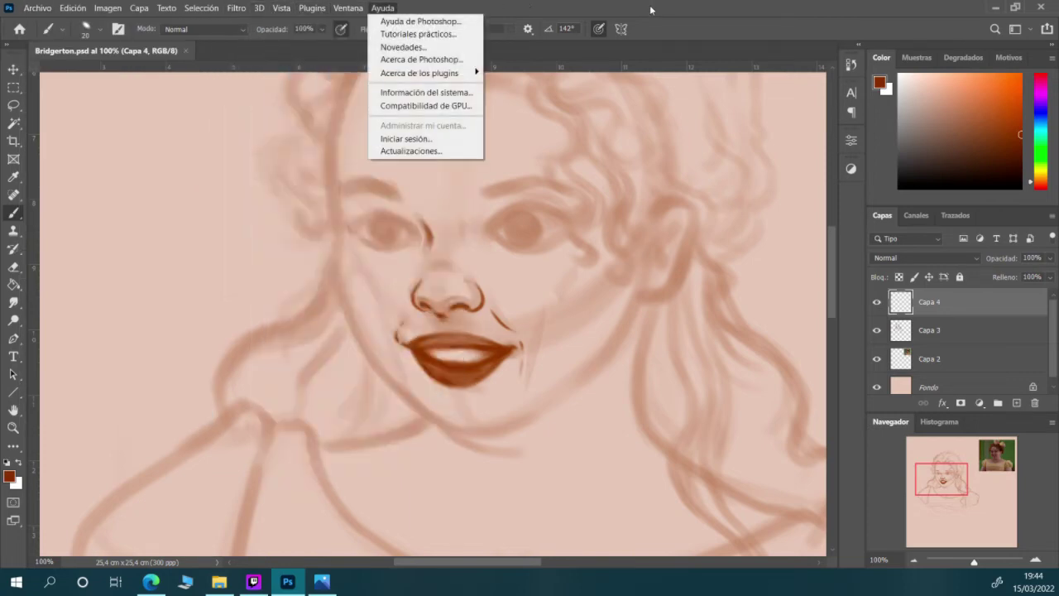
click(504, 171)
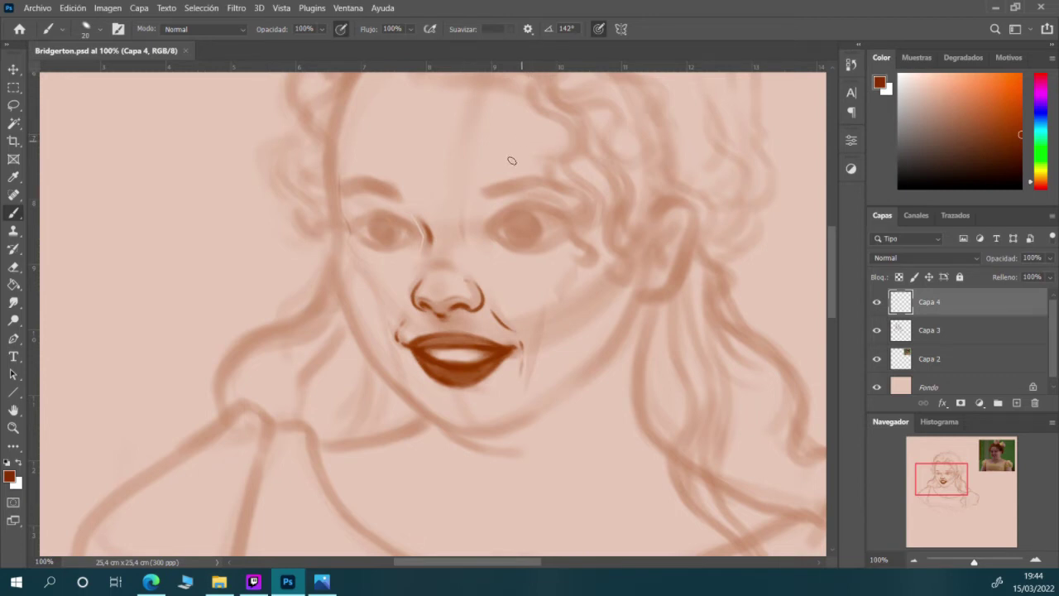
Paint a thick dark right eyebrow with a size-15 brush, tapering its outer end
drag(489, 192, 479, 177)
key(bracketleft)
key(bracketleft)
mouse_move(493, 177)
mouse_down()
mouse_move(481, 177)
mouse_move(474, 198)
mouse_move(488, 180)
mouse_up()
drag(485, 183, 533, 177)
drag(487, 190, 527, 177)
drag(483, 191, 533, 175)
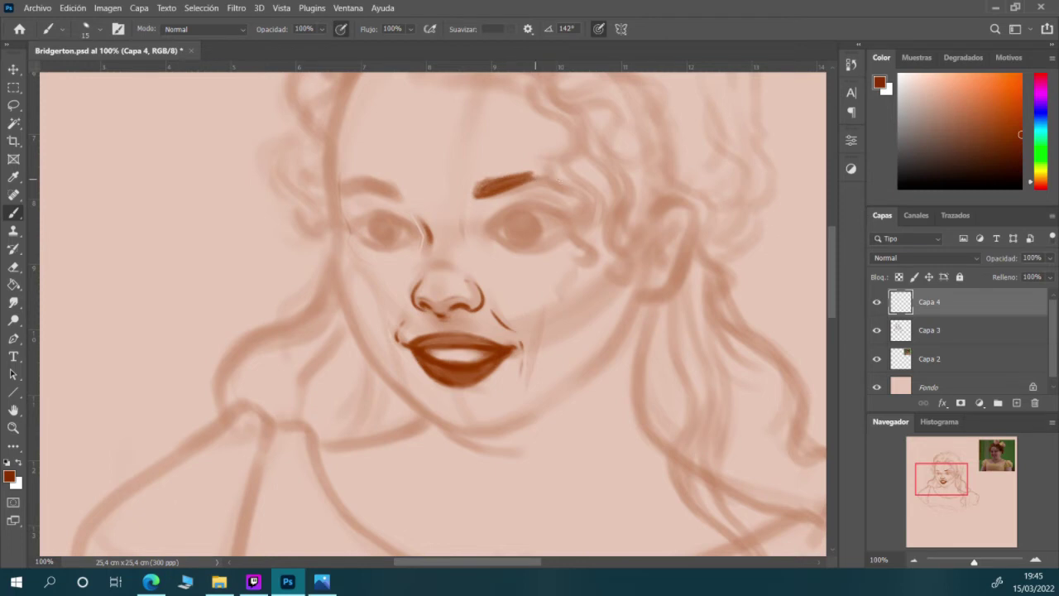
mouse_move(528, 178)
mouse_down()
mouse_move(578, 192)
mouse_move(537, 174)
mouse_move(544, 178)
mouse_up()
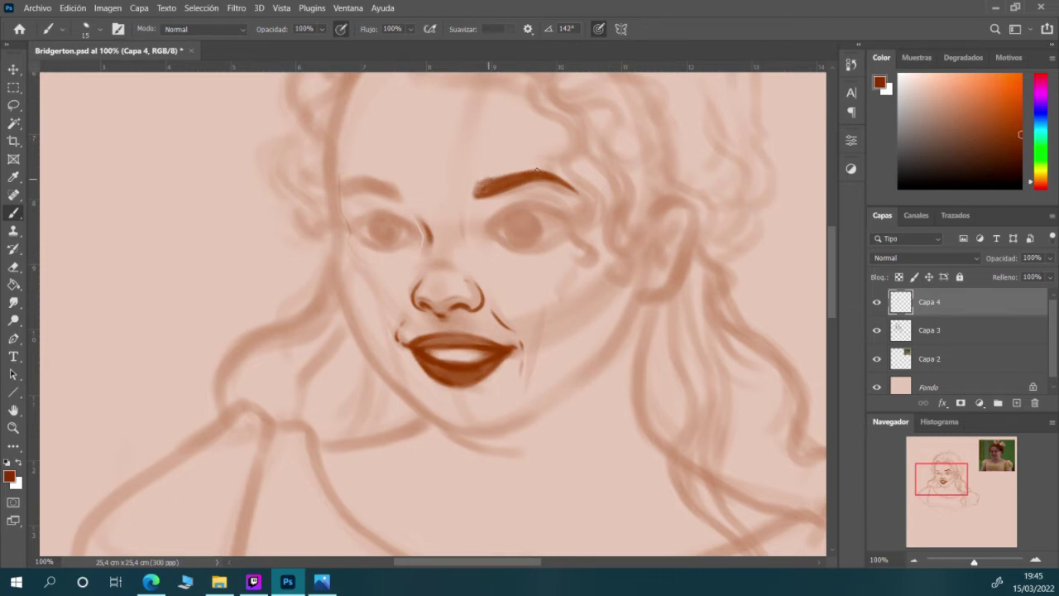
Lasso the right eyebrow, shift it slightly left, rotate it about 2.33° counter-clockwise, and deselect
click(13, 105)
mouse_move(596, 215)
mouse_down()
mouse_move(484, 153)
mouse_move(473, 237)
mouse_move(582, 250)
mouse_move(592, 211)
mouse_up()
right_click(555, 207)
click(647, 347)
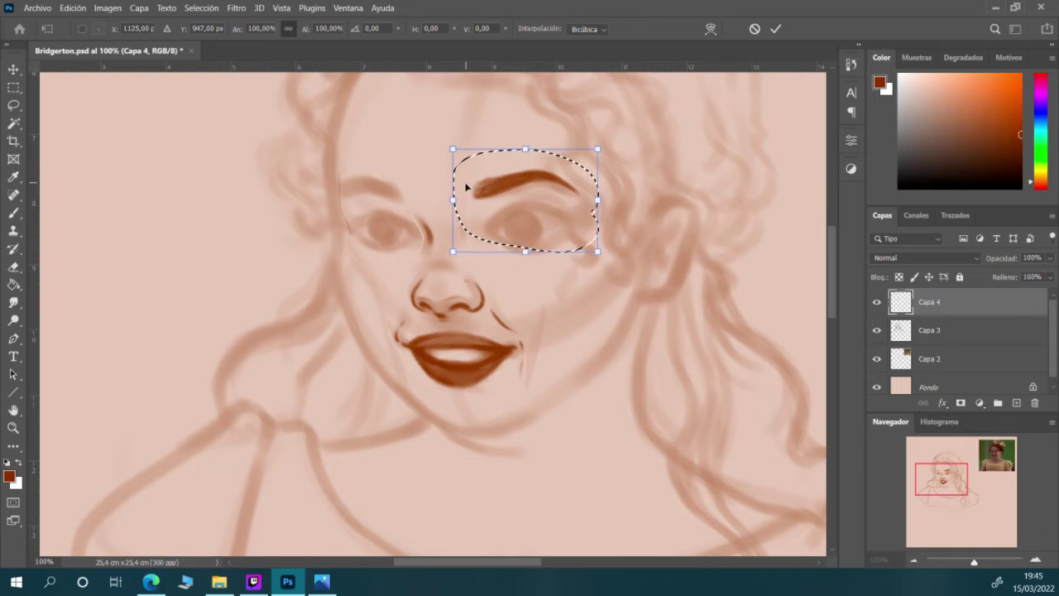
drag(523, 162, 510, 163)
drag(601, 148, 610, 134)
key(Up)
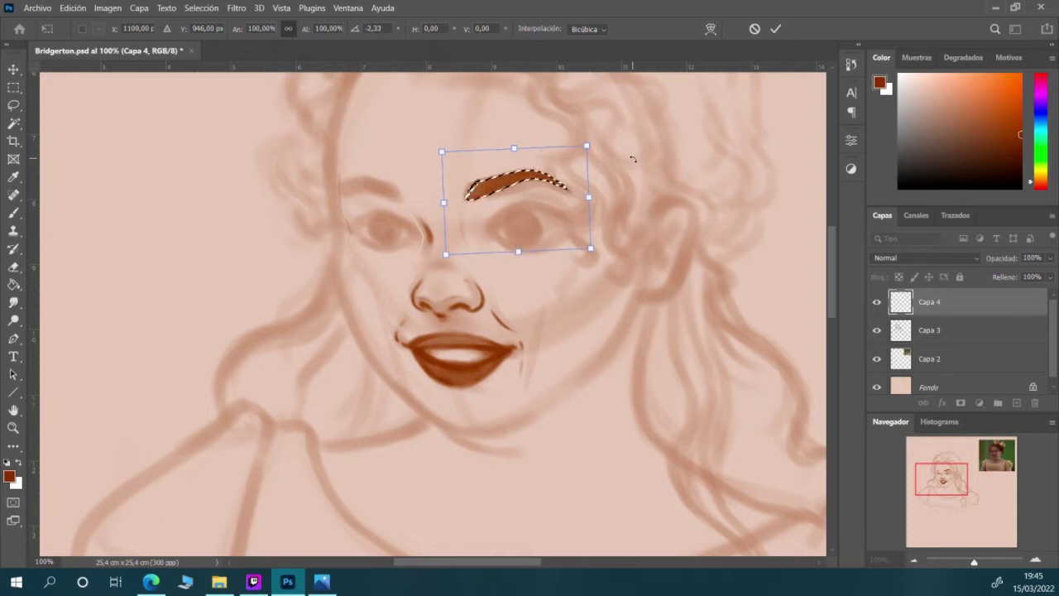
key(Return)
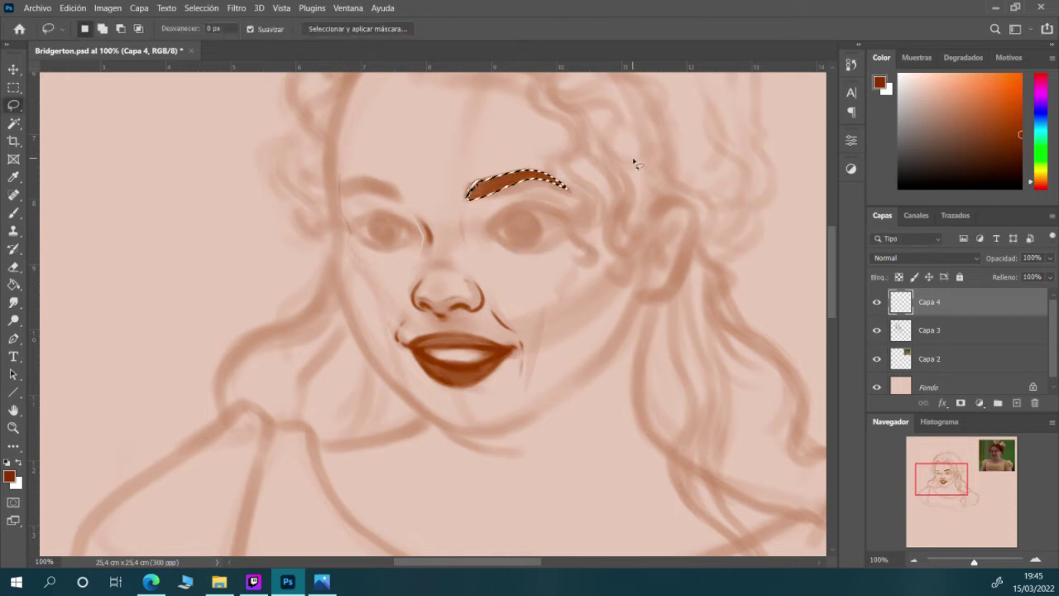
key(ctrl+d)
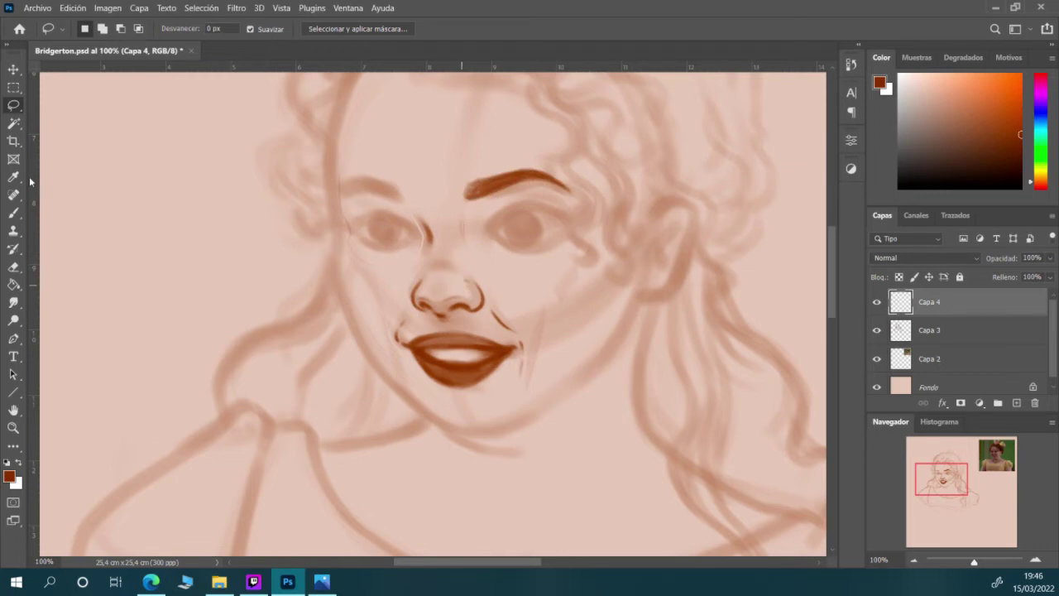
click(14, 213)
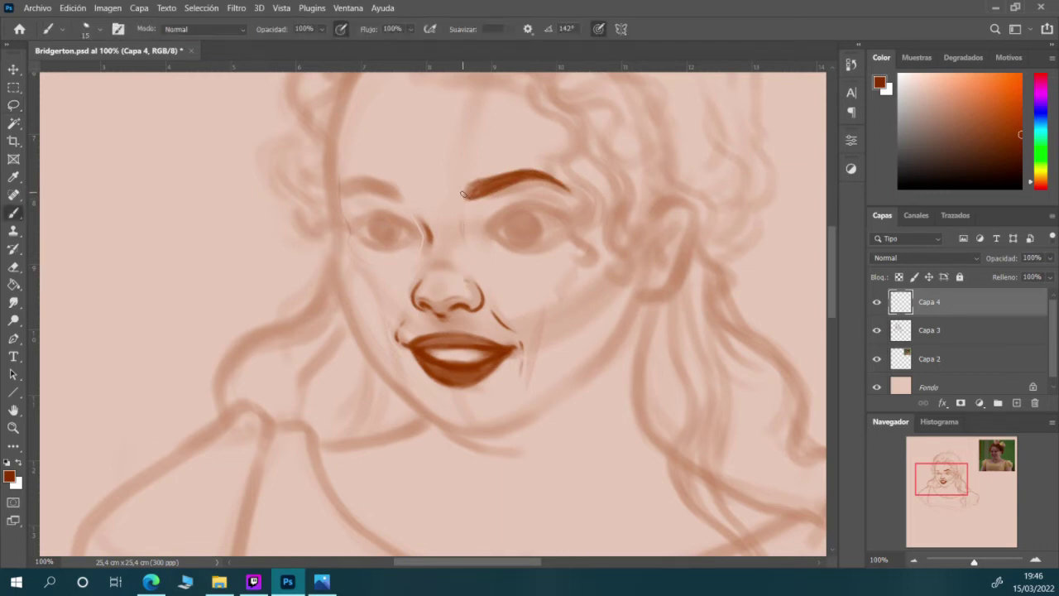
key(bracketright)
drag(465, 200, 470, 192)
drag(382, 200, 400, 197)
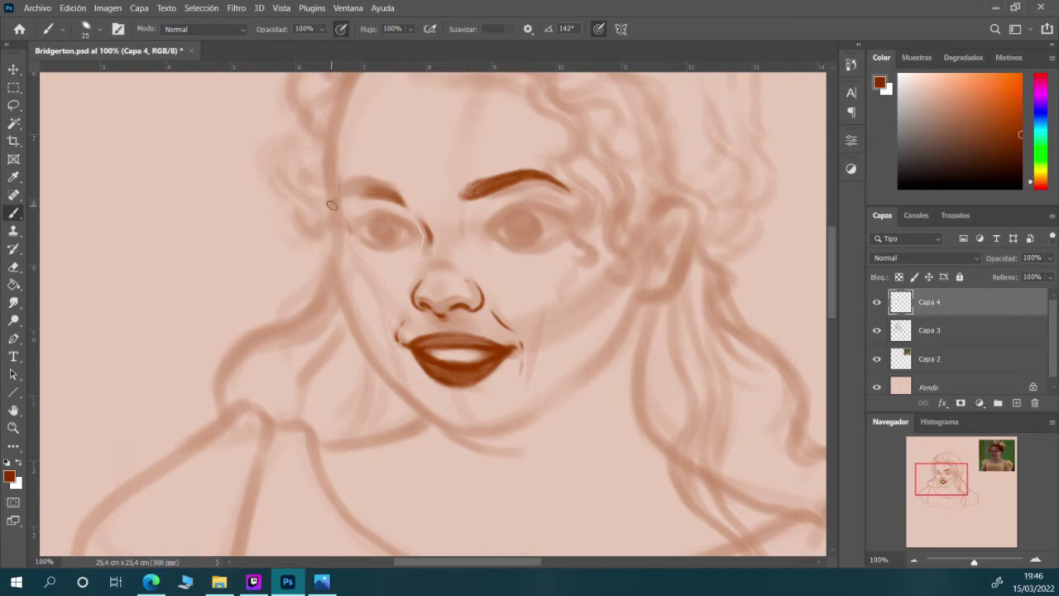
drag(331, 203, 354, 196)
key(bracketleft)
drag(331, 203, 346, 191)
mouse_move(387, 190)
mouse_down()
mouse_move(344, 195)
mouse_move(399, 195)
mouse_move(346, 191)
mouse_move(392, 199)
mouse_up()
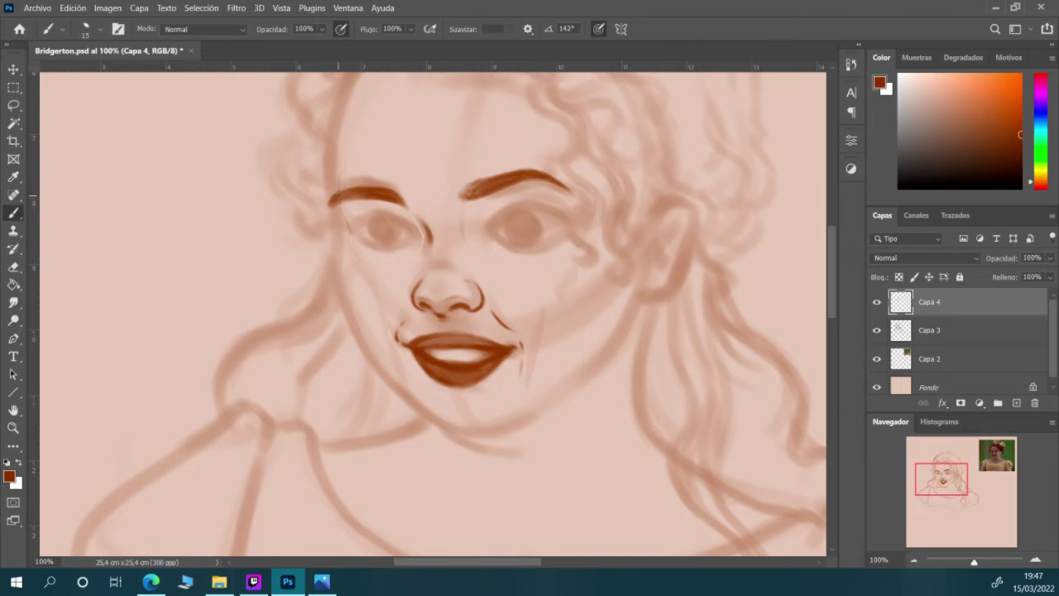
drag(334, 197, 358, 189)
drag(330, 201, 344, 198)
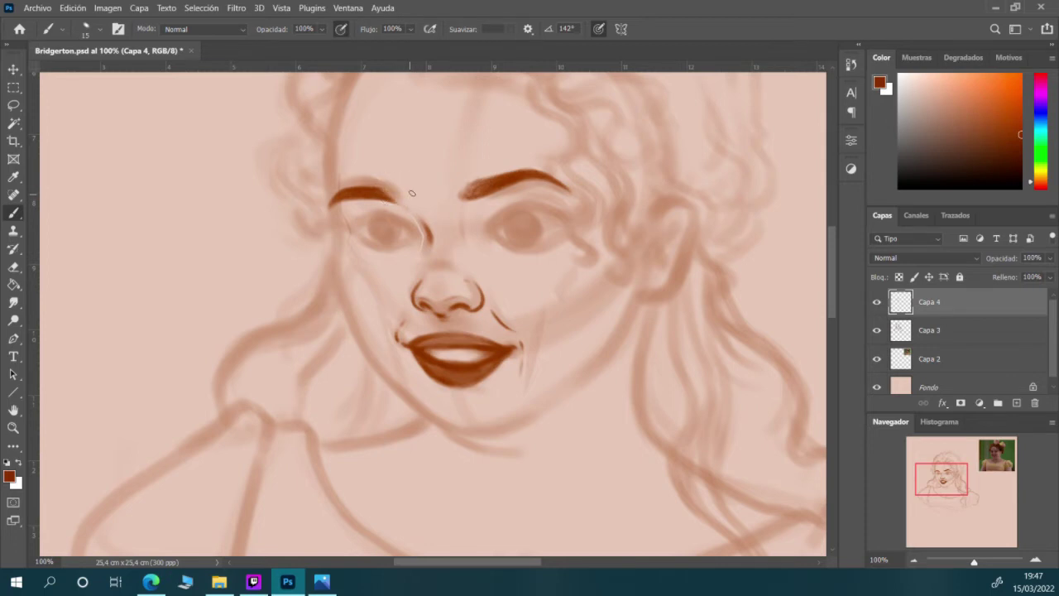
click(14, 87)
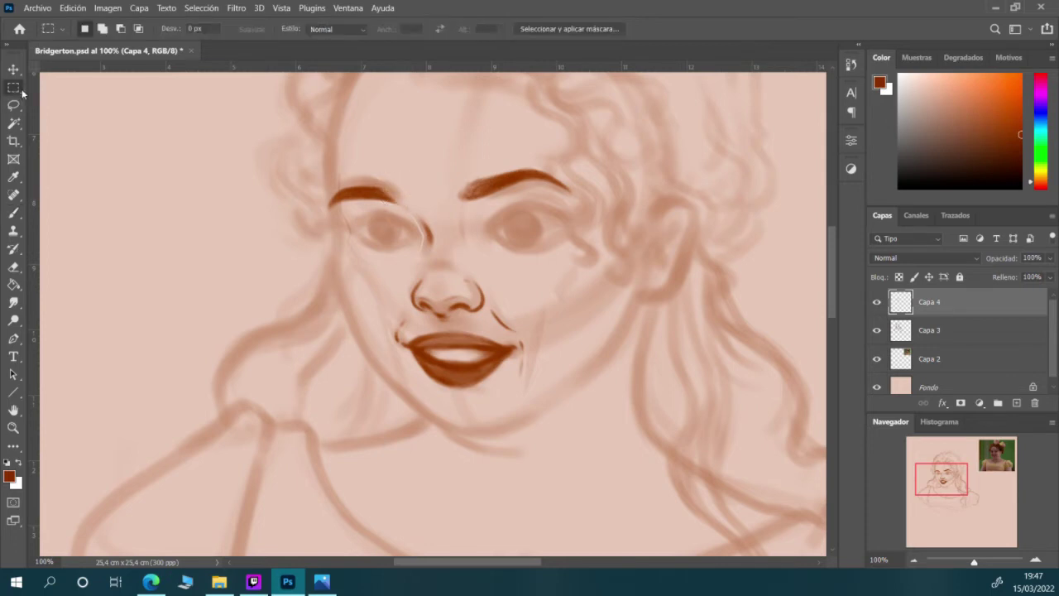
Lasso the left eyebrow and eye, nudge them up one pixel, and deselect
click(13, 105)
mouse_move(407, 211)
mouse_down()
mouse_move(317, 206)
mouse_move(374, 245)
mouse_move(405, 228)
mouse_up()
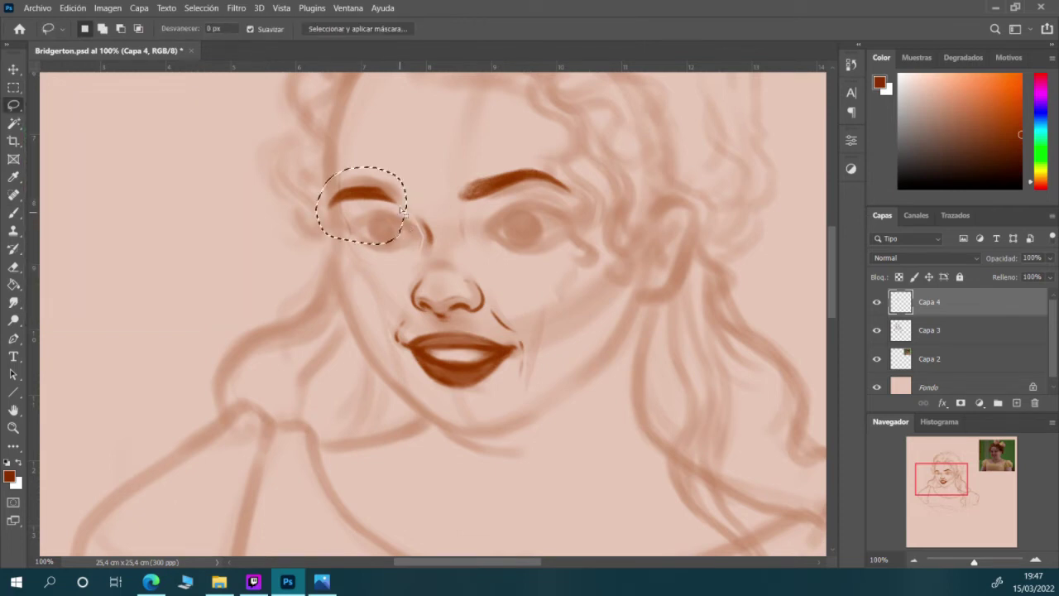
click(13, 69)
key(Up)
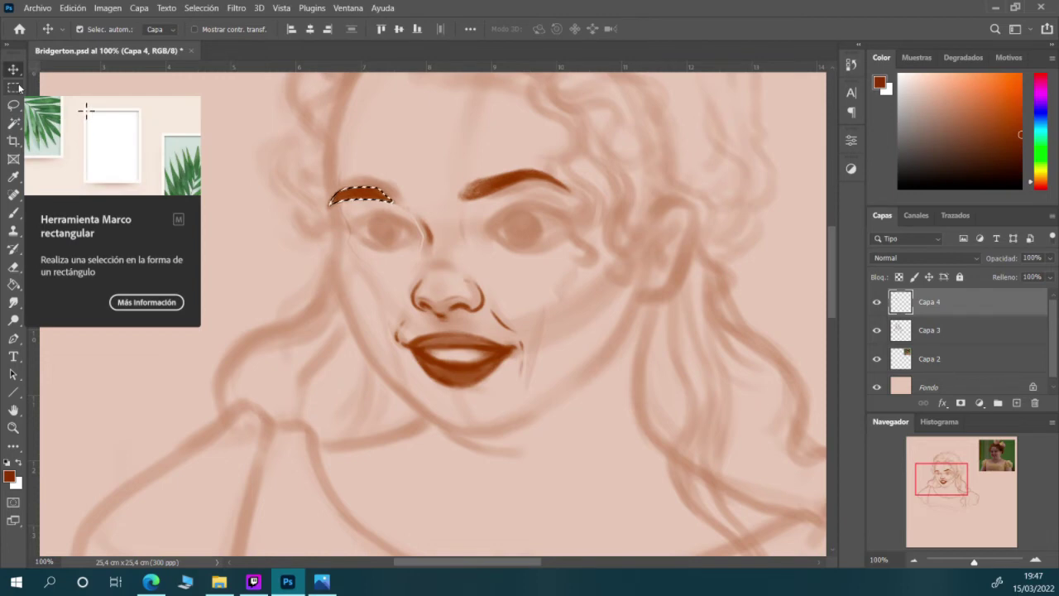
key(ctrl+d)
Remove the left eyebrow's drooping tail with a size-25 brush and save the portrait
key(b)
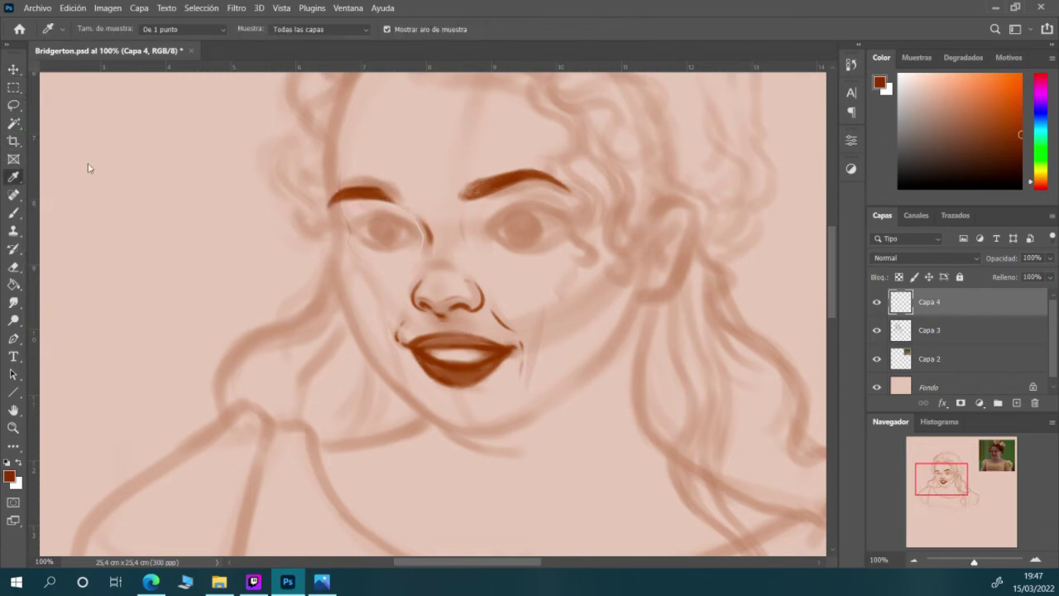
key(bracketright)
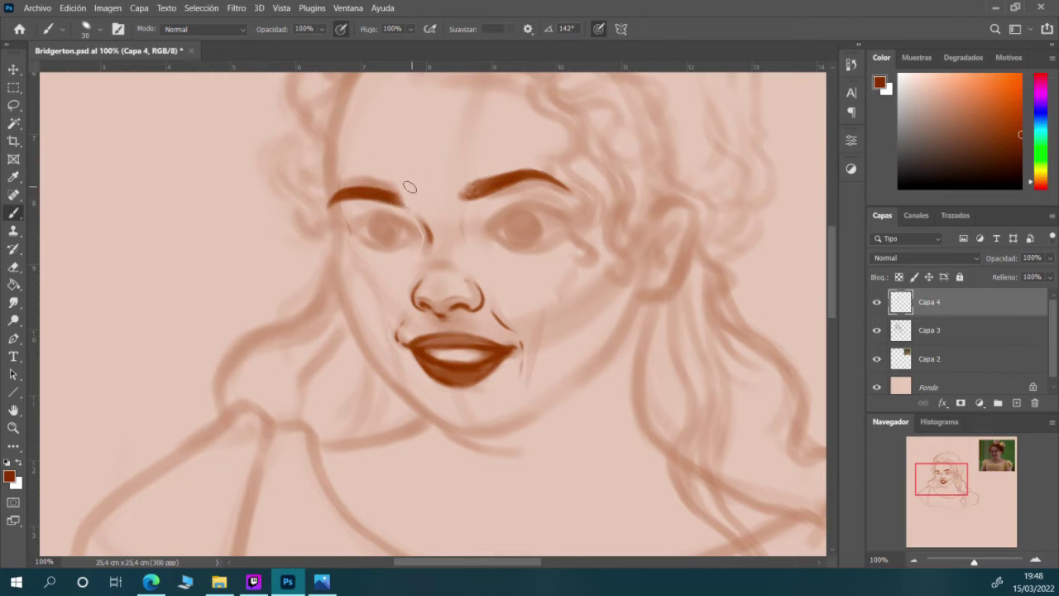
key(ctrl+z)
click(36, 8)
click(81, 154)
Touch up the left eye and eyebrow, then save again
drag(366, 222, 373, 214)
click(37, 7)
click(78, 154)
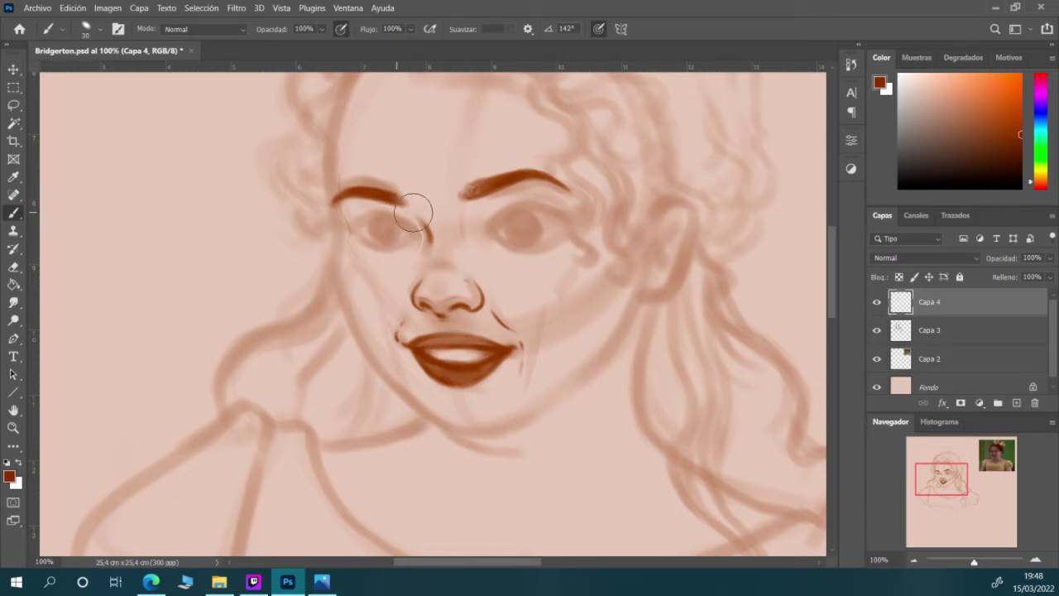
Rotate the left eyebrow about 1.95°, nudge it up-left, then free-transform the whole face
key(l)
mouse_move(396, 219)
mouse_down()
mouse_move(300, 202)
mouse_move(389, 234)
mouse_move(394, 223)
mouse_up()
right_click(374, 212)
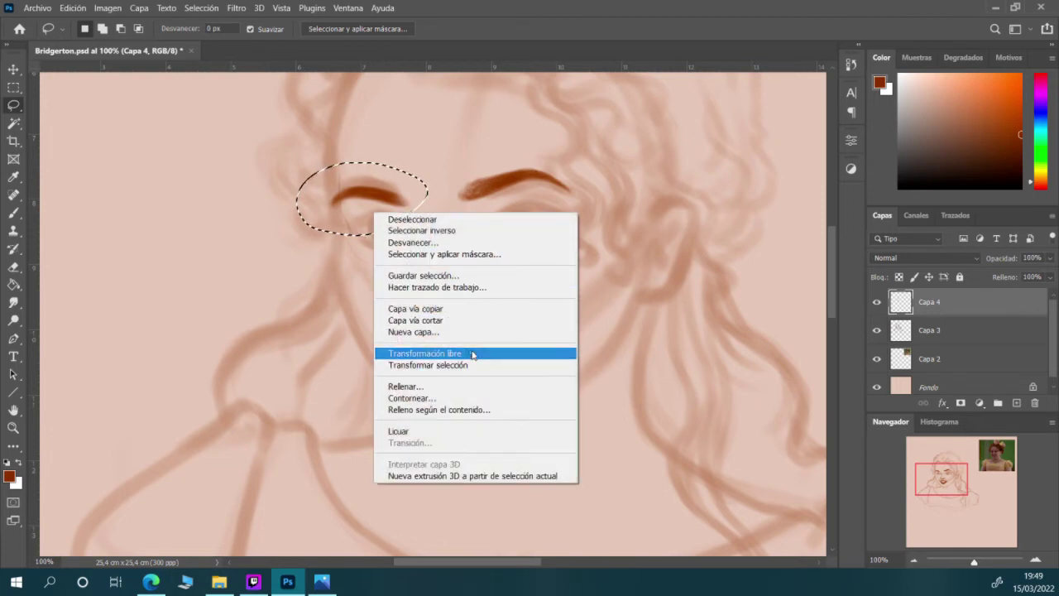
click(473, 353)
drag(495, 240, 497, 238)
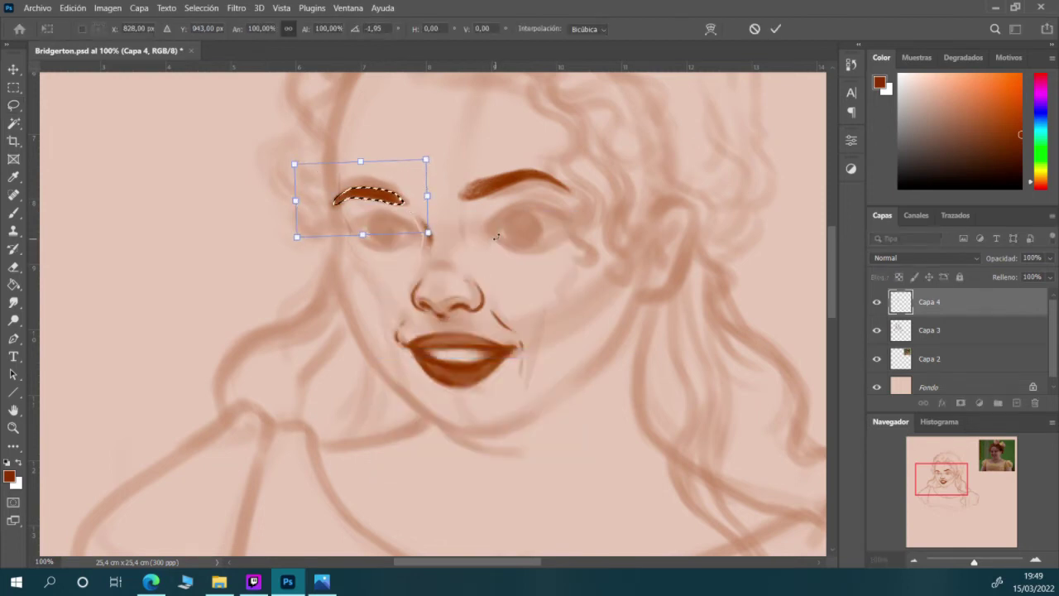
key(Left)
key(Up)
key(Left)
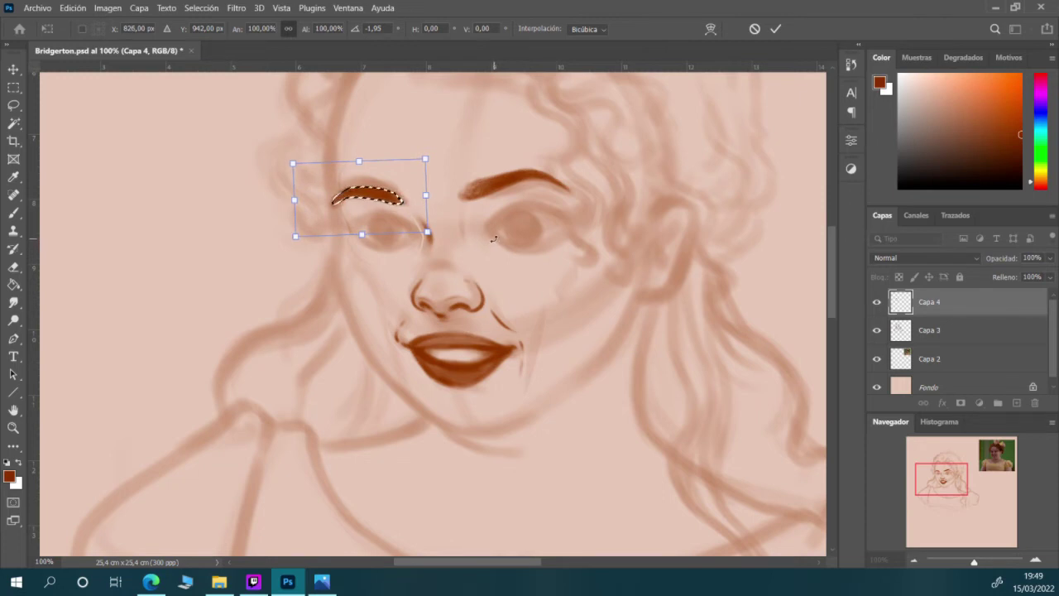
key(Return)
key(ctrl+d)
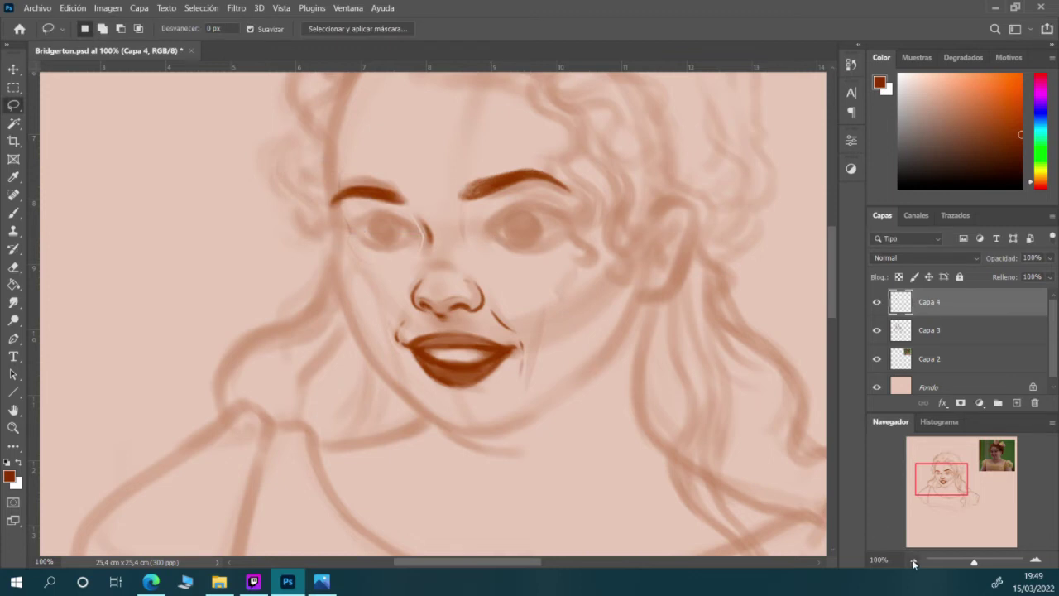
right_click(376, 191)
click(430, 324)
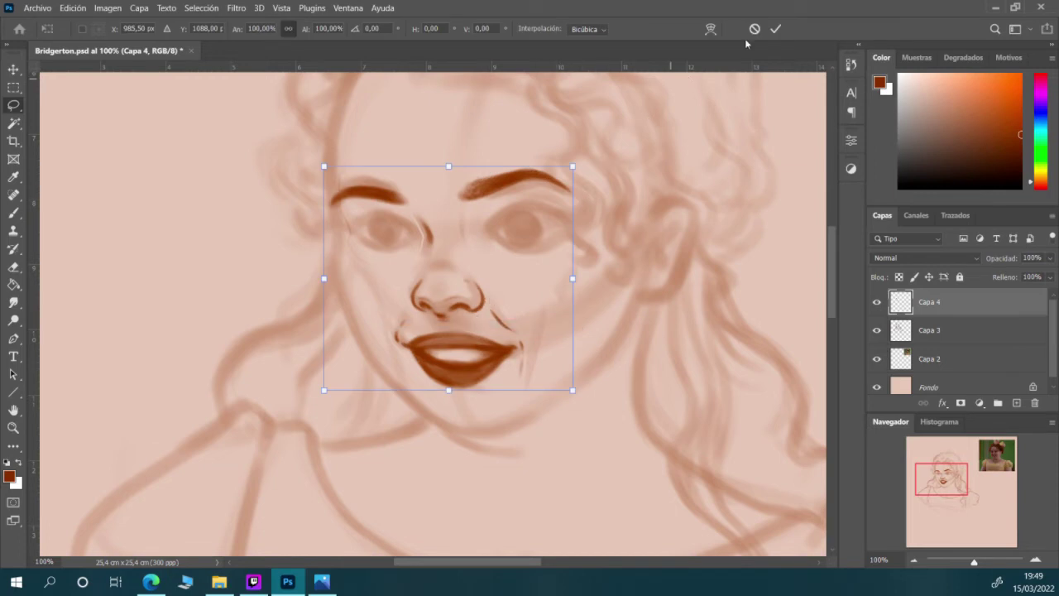
Apply the face transform unchanged, zoom out, and flip the canvas horizontally
click(776, 28)
click(915, 562)
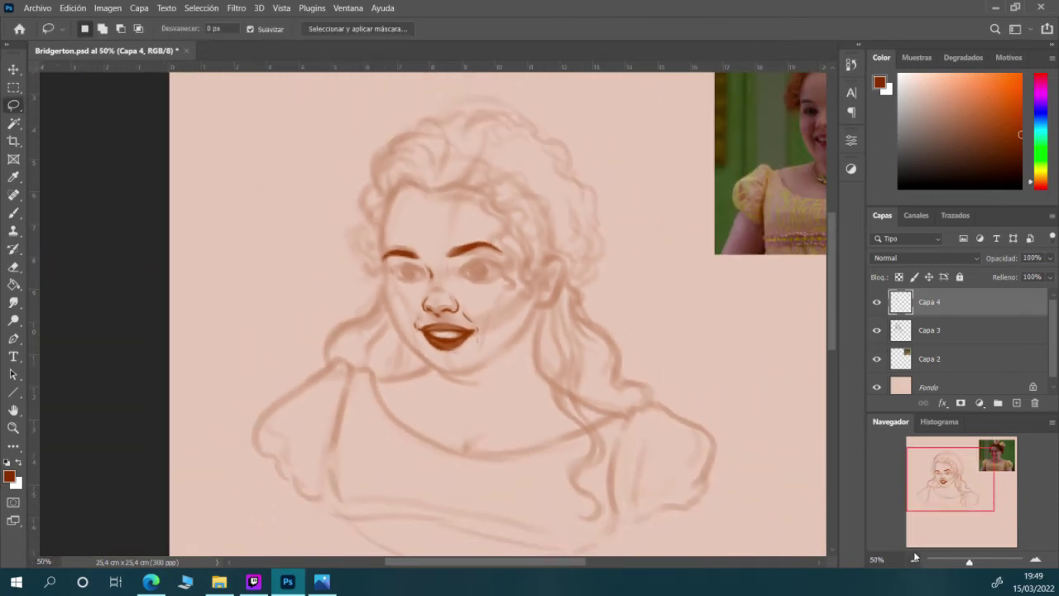
click(108, 8)
mouse_move(231, 134)
click(363, 192)
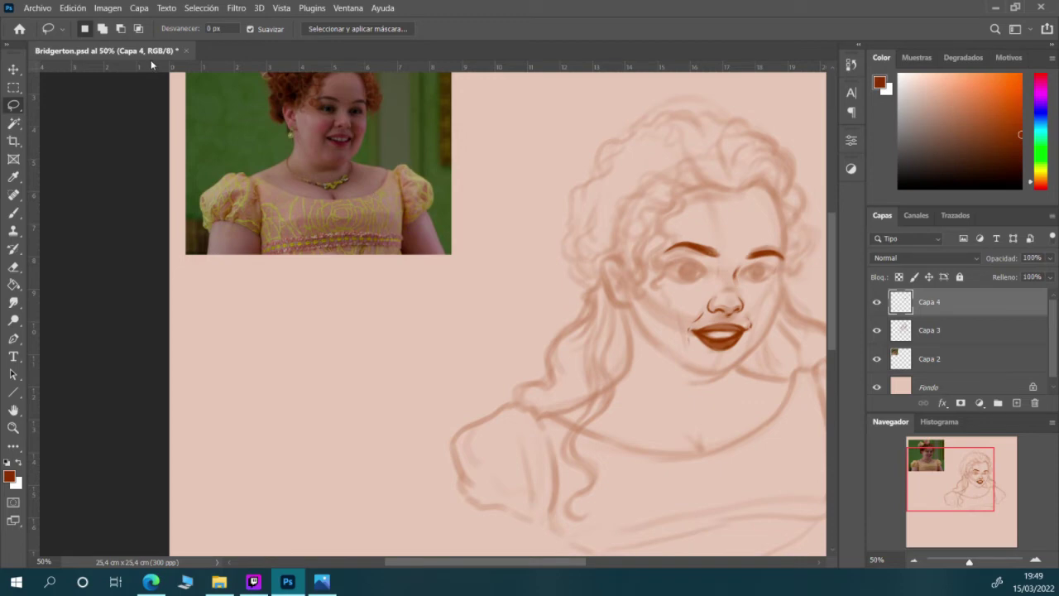
Flip the canvas back to its original orientation, zoom in on the mouth, then out
click(73, 8)
click(73, 7)
click(108, 8)
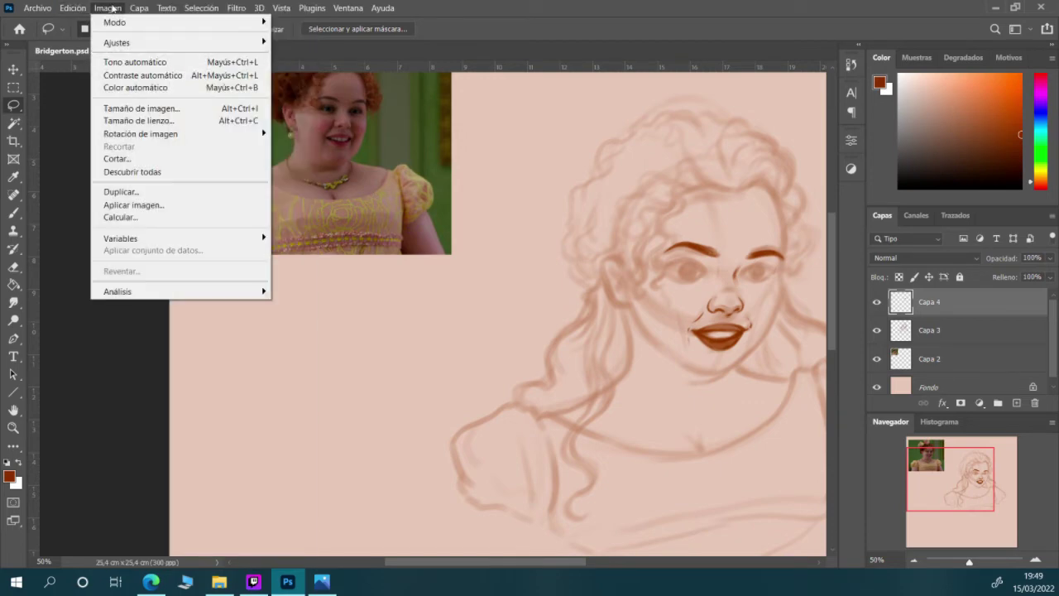
mouse_move(251, 136)
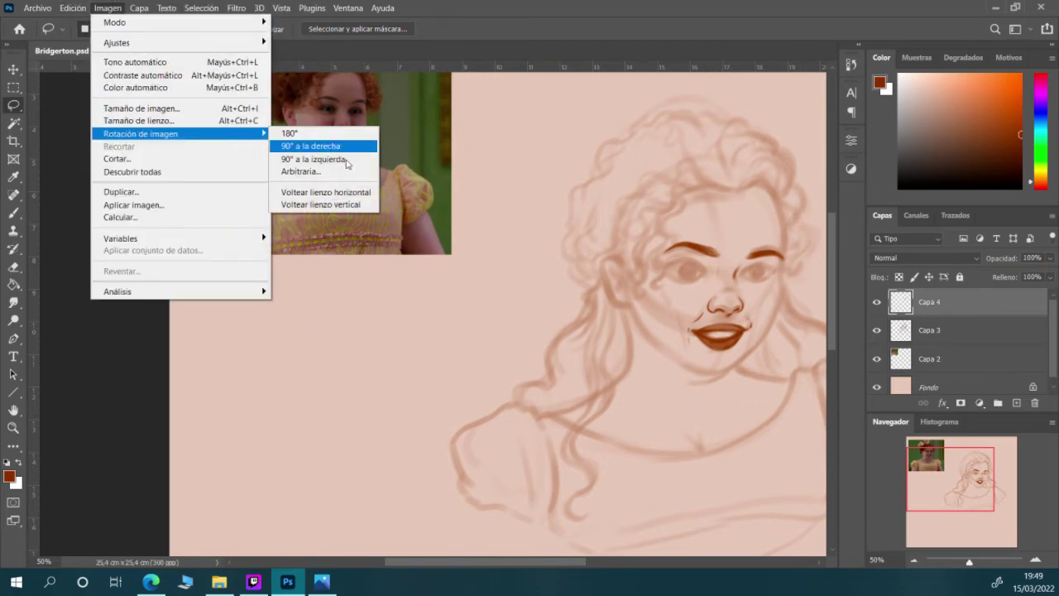
click(358, 193)
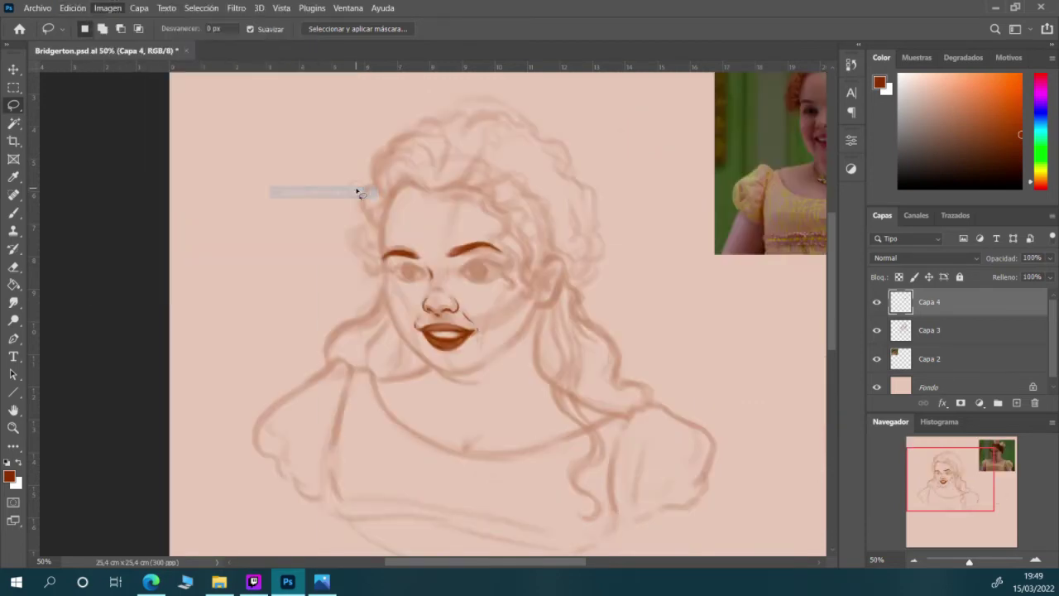
click(1036, 560)
click(1036, 561)
click(1036, 561)
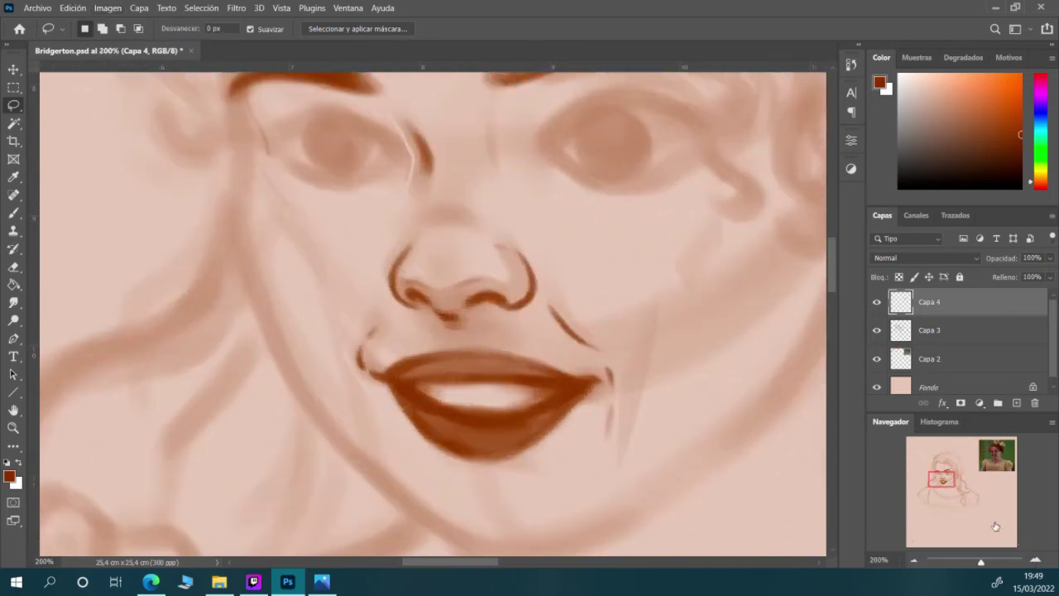
click(914, 560)
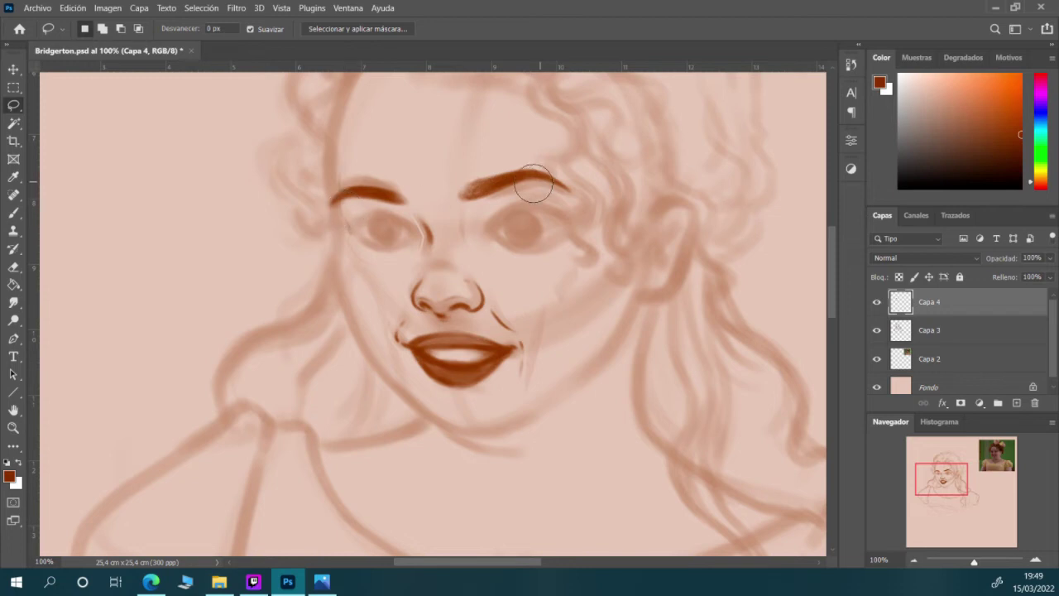
Darken the top of the left eyebrow with a size-20 brush and save the portrait
key(b)
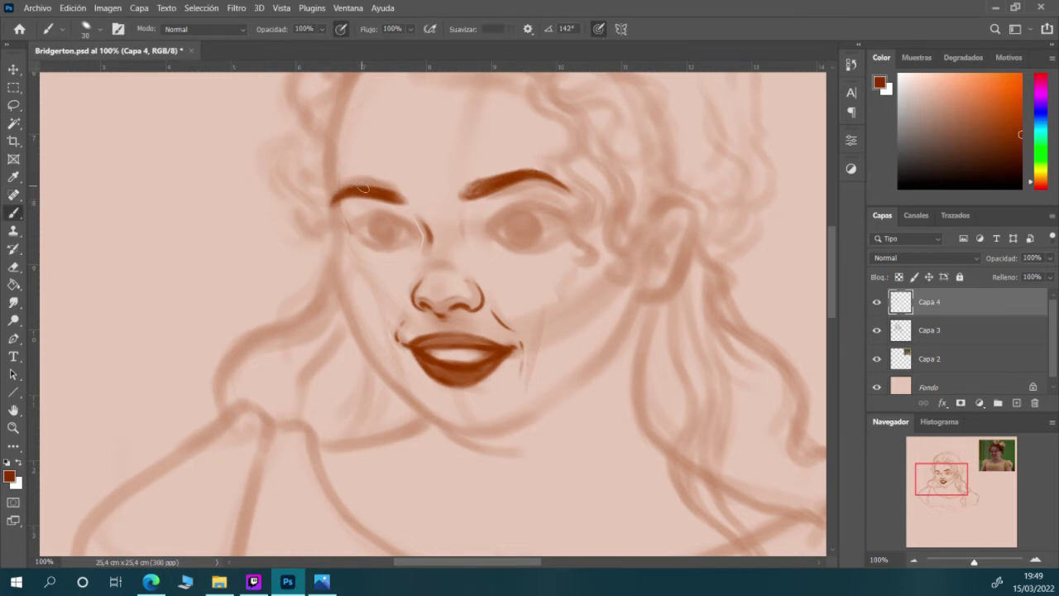
key(bracketleft)
drag(364, 194, 398, 201)
click(37, 8)
click(77, 156)
Add layer Capa 5 and paint the right eye's lower lid line with a size-15 brush
click(1017, 403)
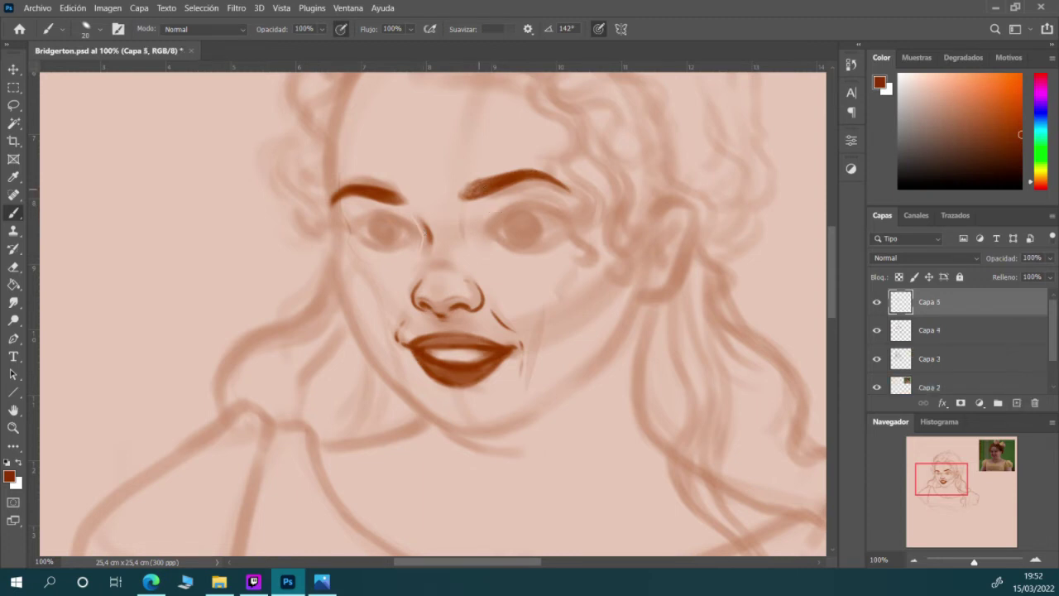
key(bracketleft)
drag(508, 241, 543, 245)
drag(557, 231, 534, 242)
drag(497, 240, 551, 238)
Add a faint stroke along the right eye's upper eyelid
drag(536, 213, 505, 210)
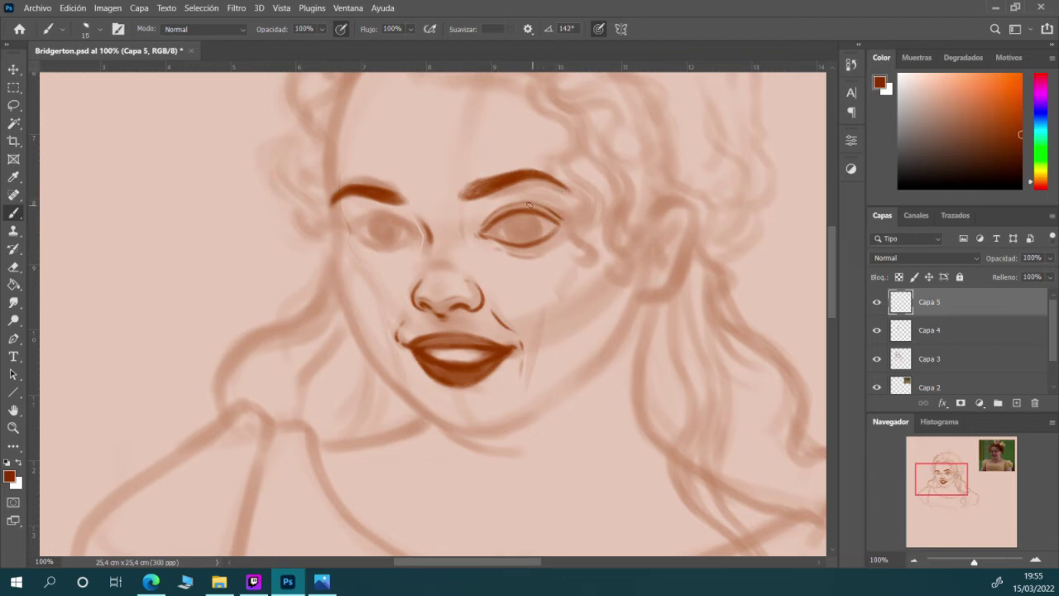
Trace the right eye's upper lid and outline the left part of its iris
drag(537, 203, 563, 222)
mouse_move(507, 218)
mouse_down()
mouse_move(502, 238)
mouse_move(519, 239)
mouse_up()
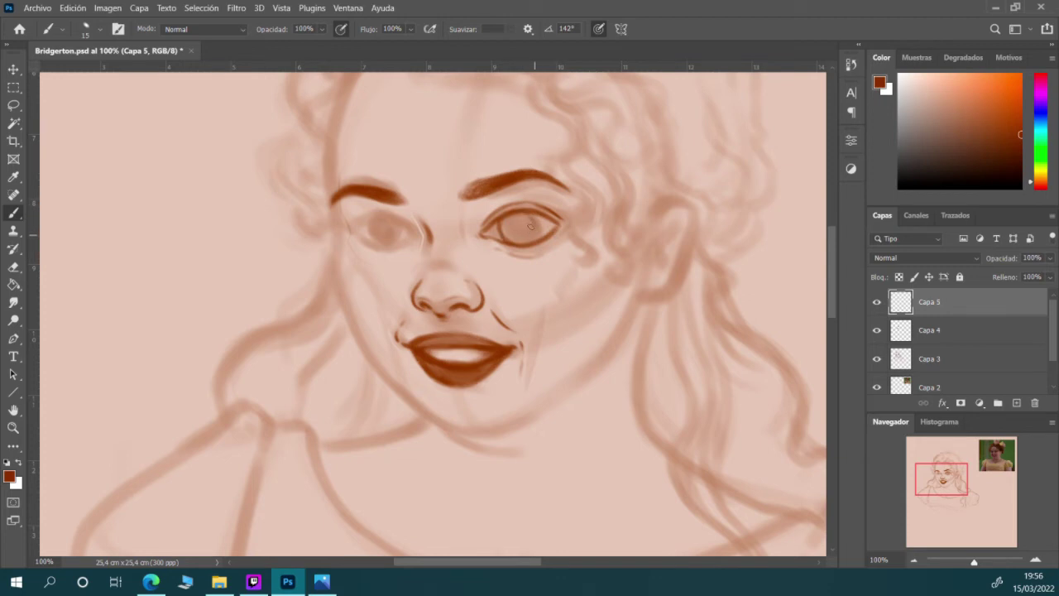
Complete the iris's circular outline and darken its tone evenly
mouse_move(531, 222)
mouse_down()
mouse_move(530, 245)
mouse_move(540, 225)
mouse_move(538, 238)
mouse_up()
drag(509, 222, 526, 237)
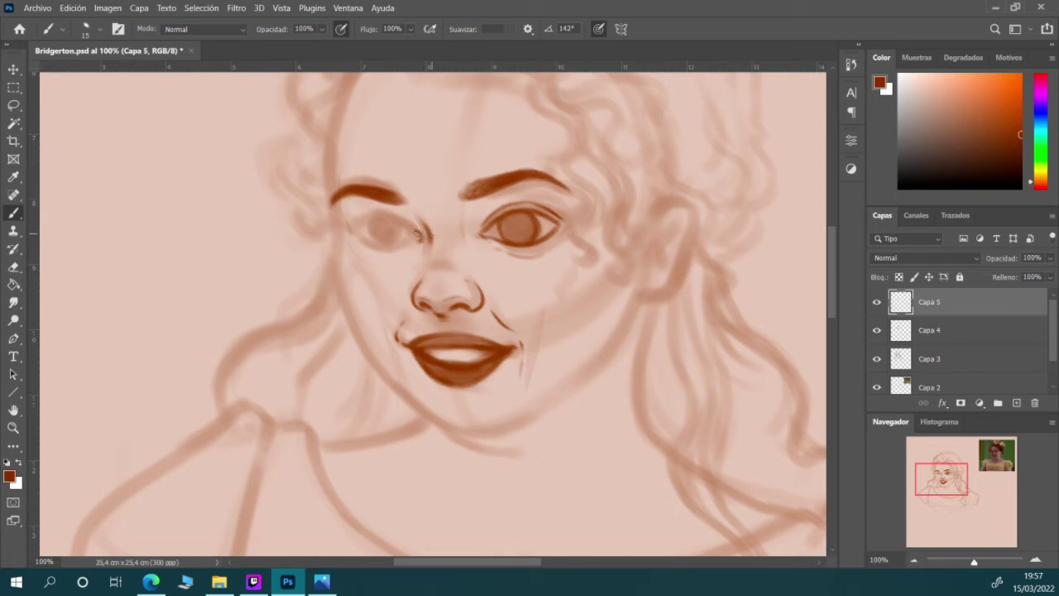
click(151, 582)
Paint darker upper and lower lid lines on the left eye, then zoom out to the whole portrait
drag(355, 223, 401, 224)
drag(365, 240, 416, 241)
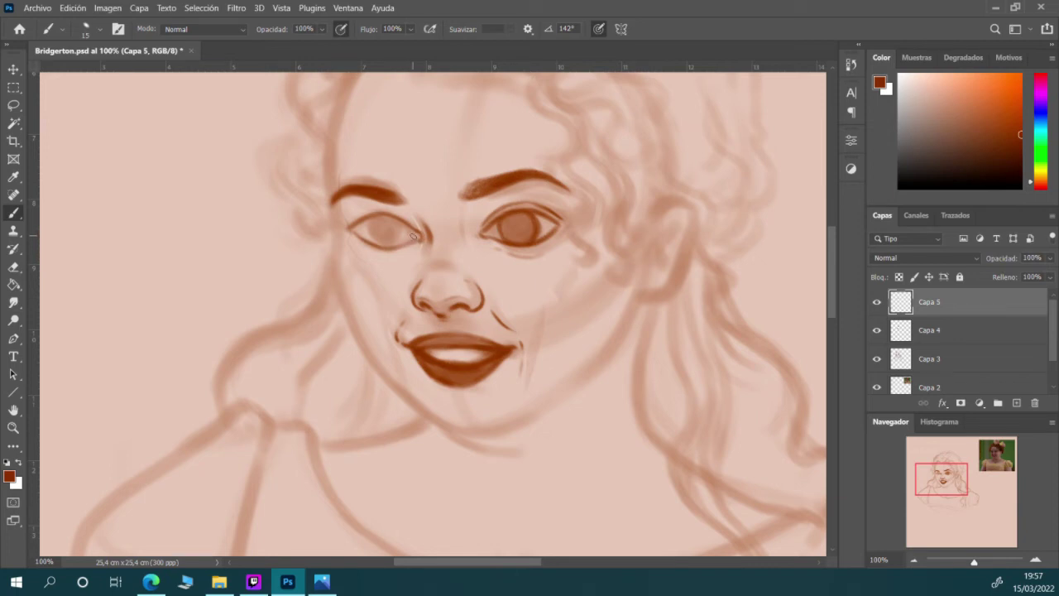
key(bracketright)
key(bracketright)
key(bracketright)
key(bracketleft)
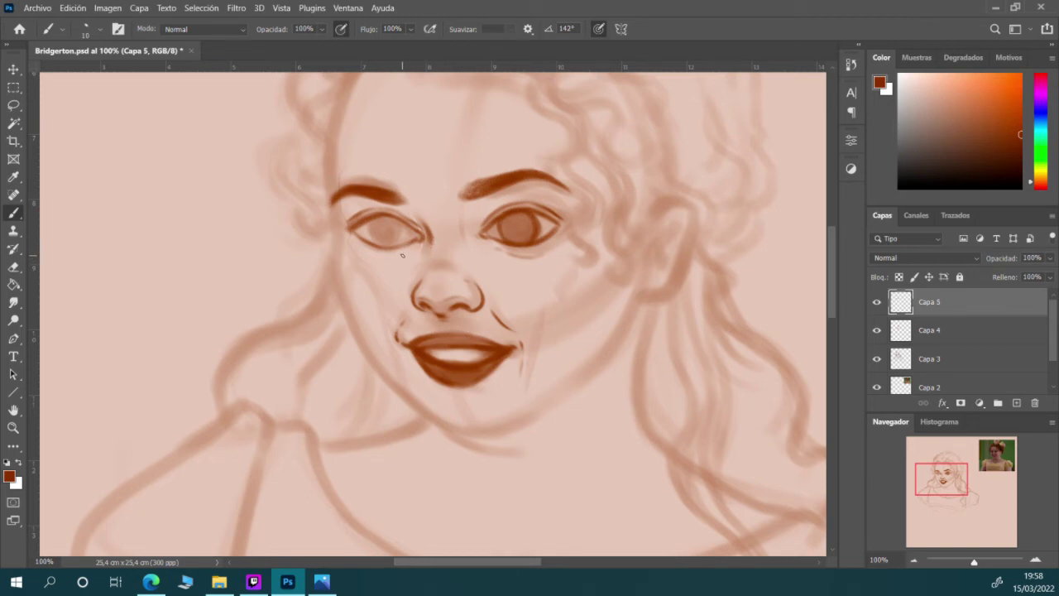
key(bracketright)
click(914, 562)
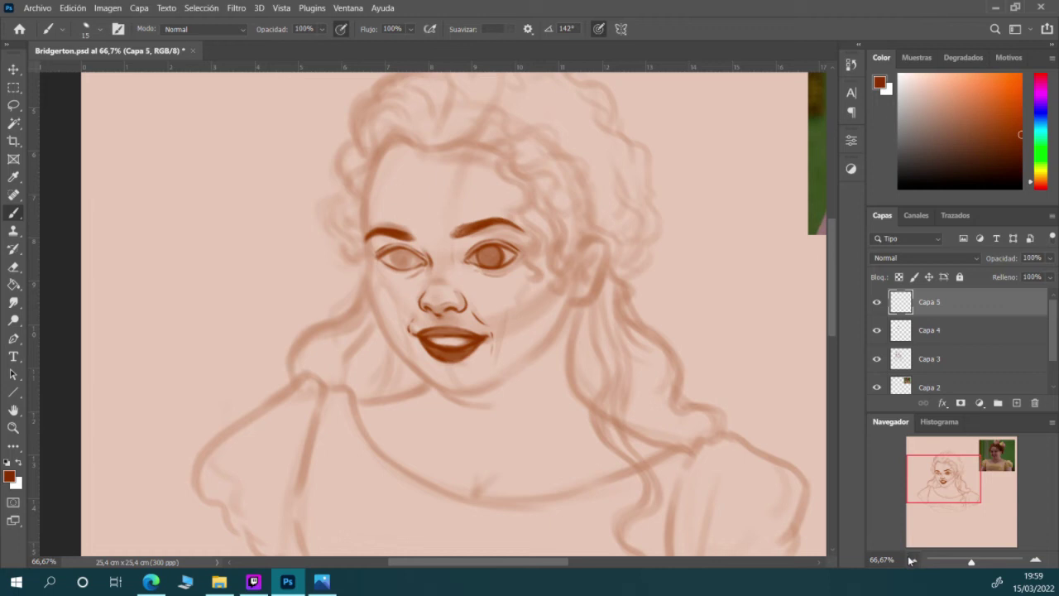
Zoom back to 100% and draw a Lasso selection around the left eye
click(1036, 561)
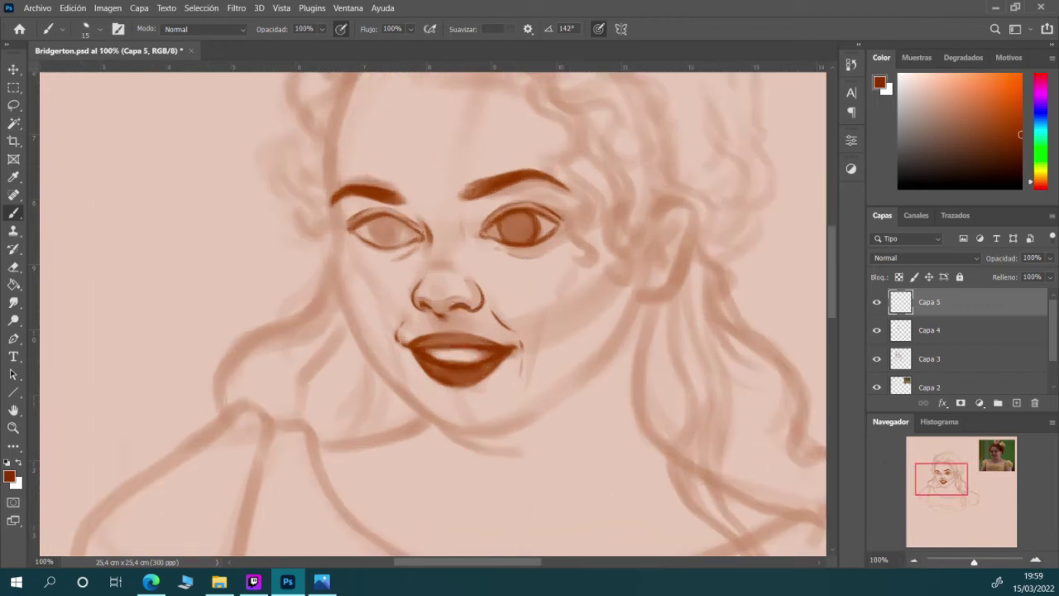
click(13, 105)
mouse_move(416, 214)
mouse_down()
mouse_move(428, 249)
mouse_move(410, 264)
mouse_move(363, 268)
mouse_move(334, 242)
mouse_move(339, 218)
mouse_move(369, 204)
mouse_move(427, 225)
mouse_up()
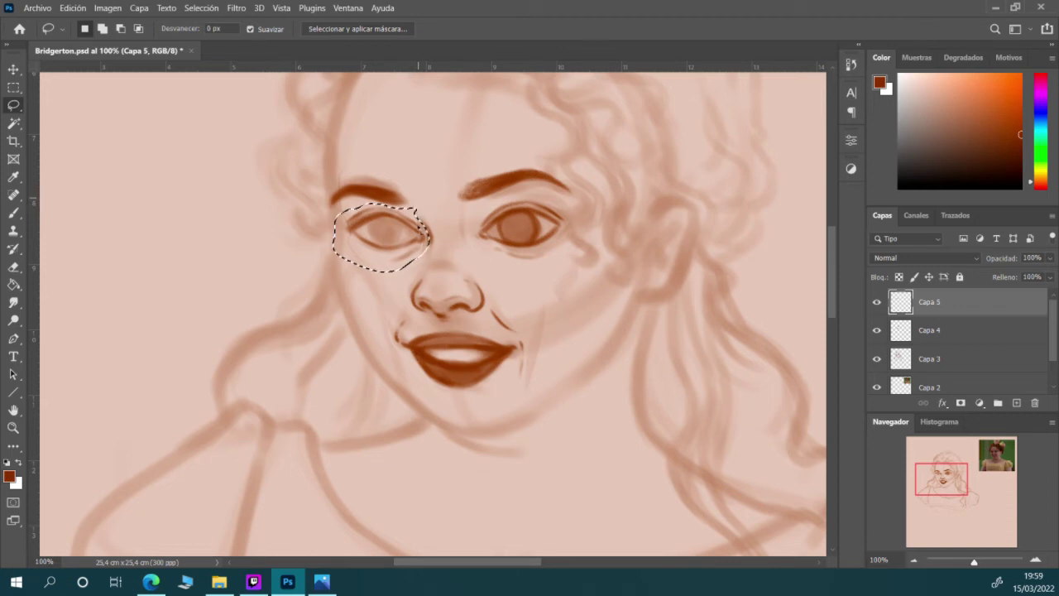
Free-transform the left eye: rotate about -5.45°, nudge up 2 px, scale to ~97.35%, apply, deselect
right_click(402, 236)
click(518, 377)
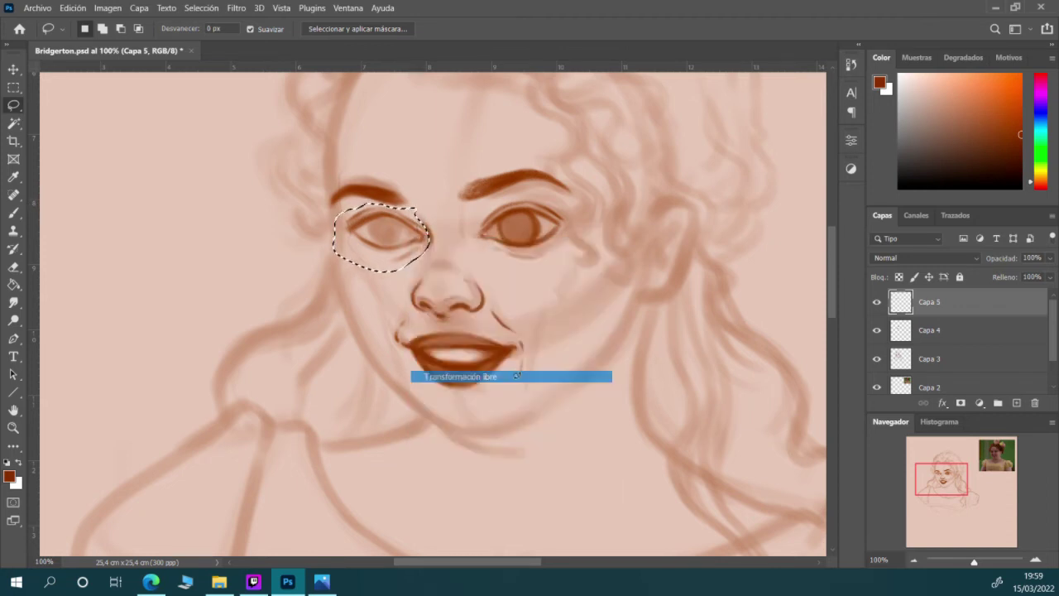
drag(503, 567, 514, 563)
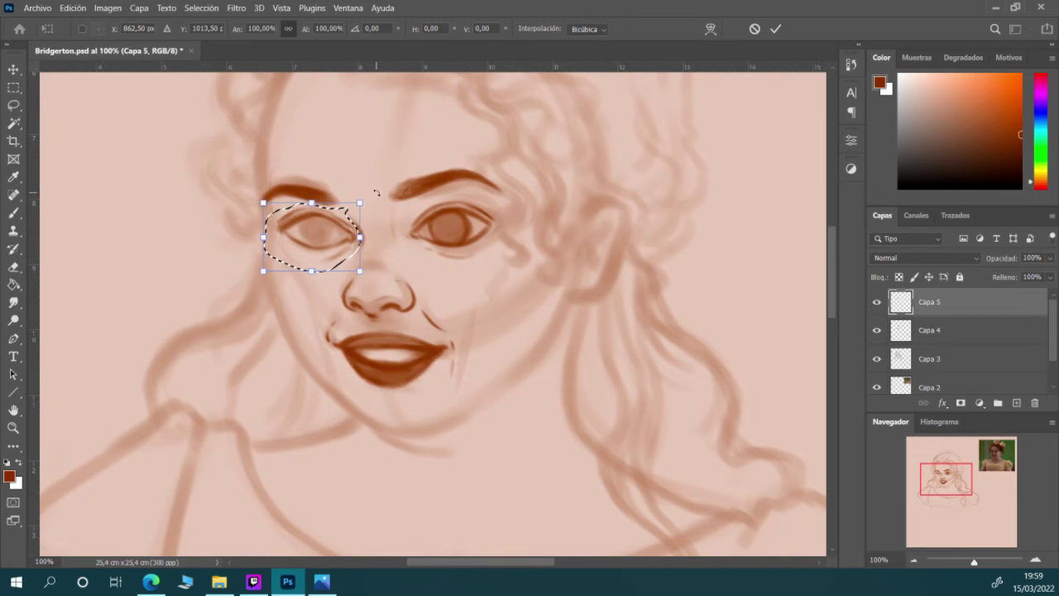
drag(376, 192, 370, 178)
drag(347, 232, 342, 244)
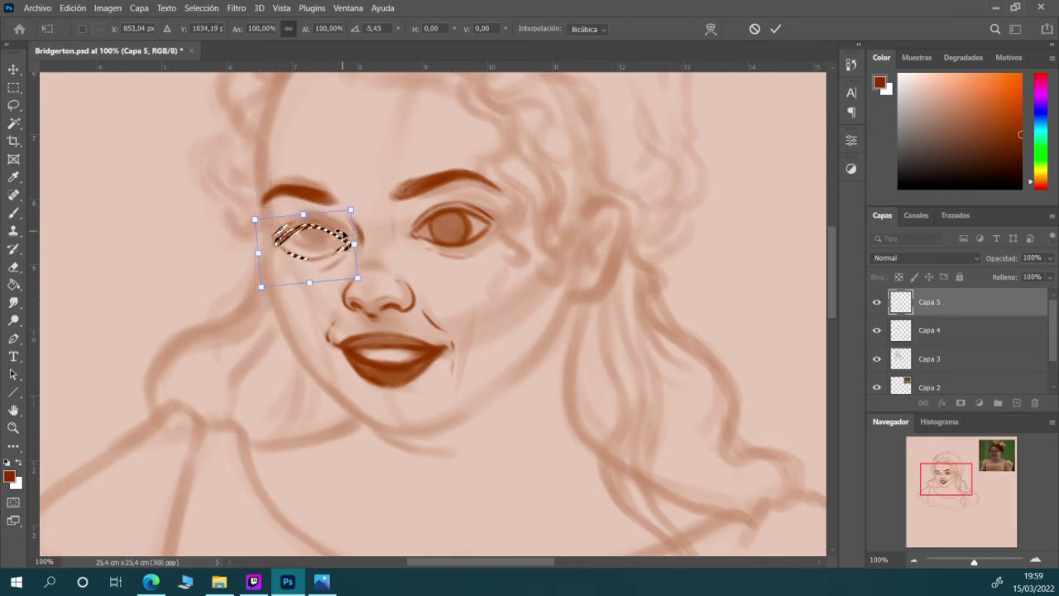
key(Up)
key(Up)
key(Up)
key(Up)
key(Up)
key(Up)
key(Up)
key(Up)
key(Up)
key(Up)
key(Up)
key(Up)
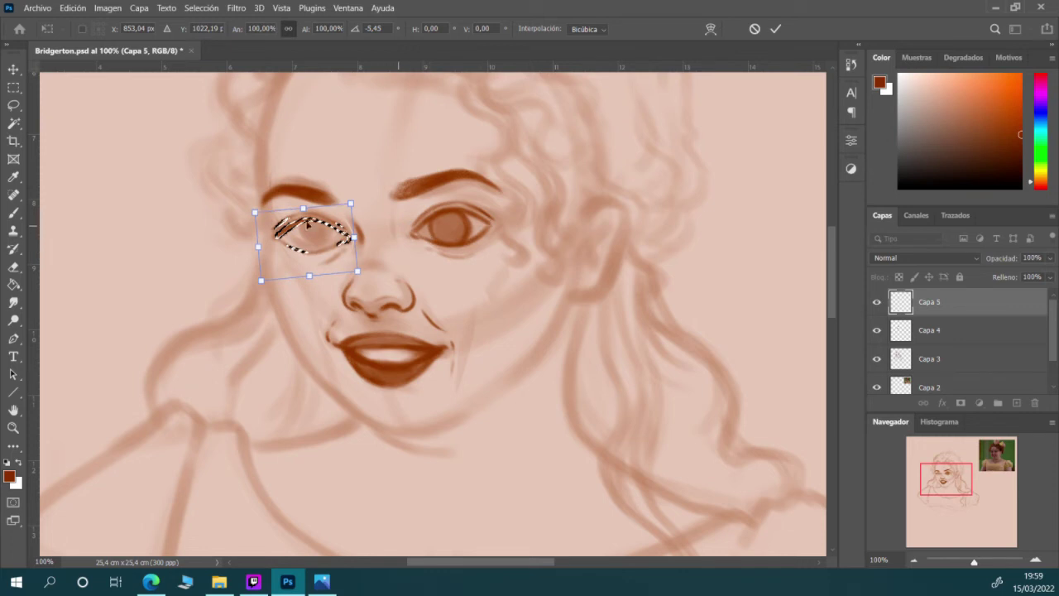
key(Up)
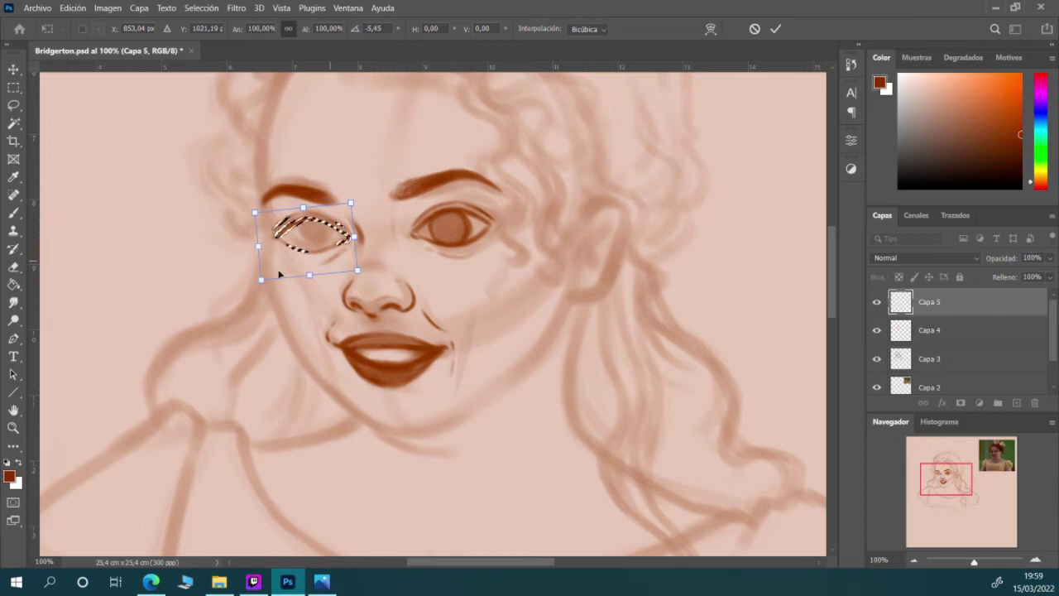
drag(260, 280, 262, 279)
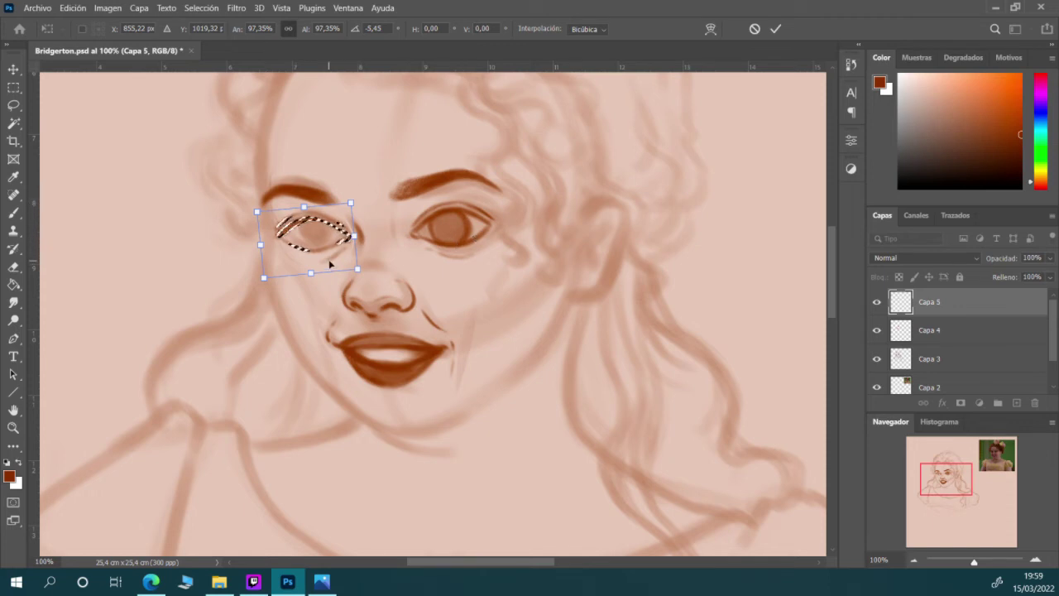
key(Return)
key(ctrl+d)
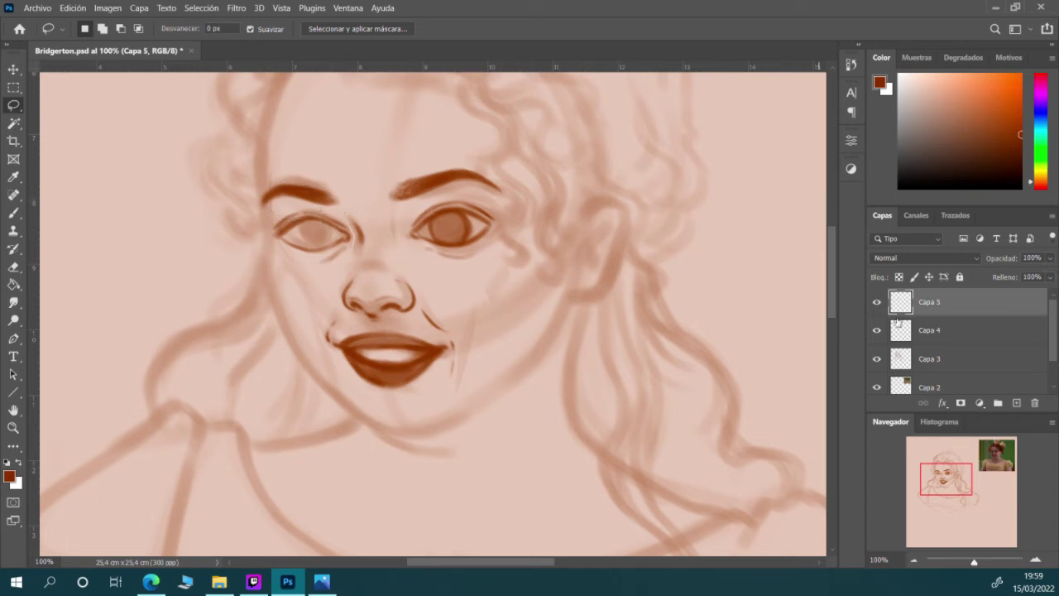
On Capa 4, brush dark outlines along the left and right sides of the left iris
click(913, 331)
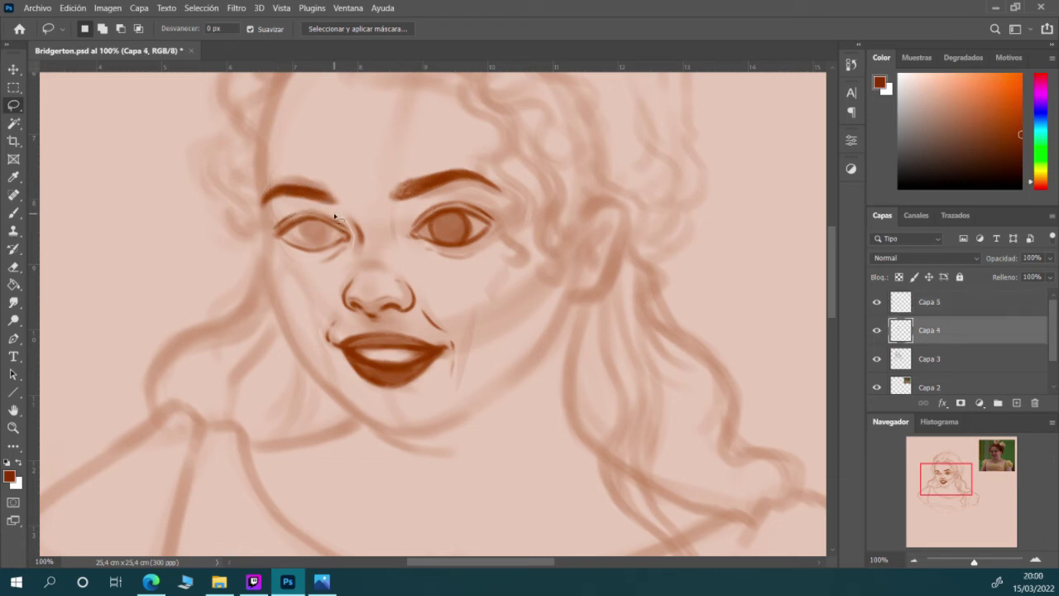
click(14, 212)
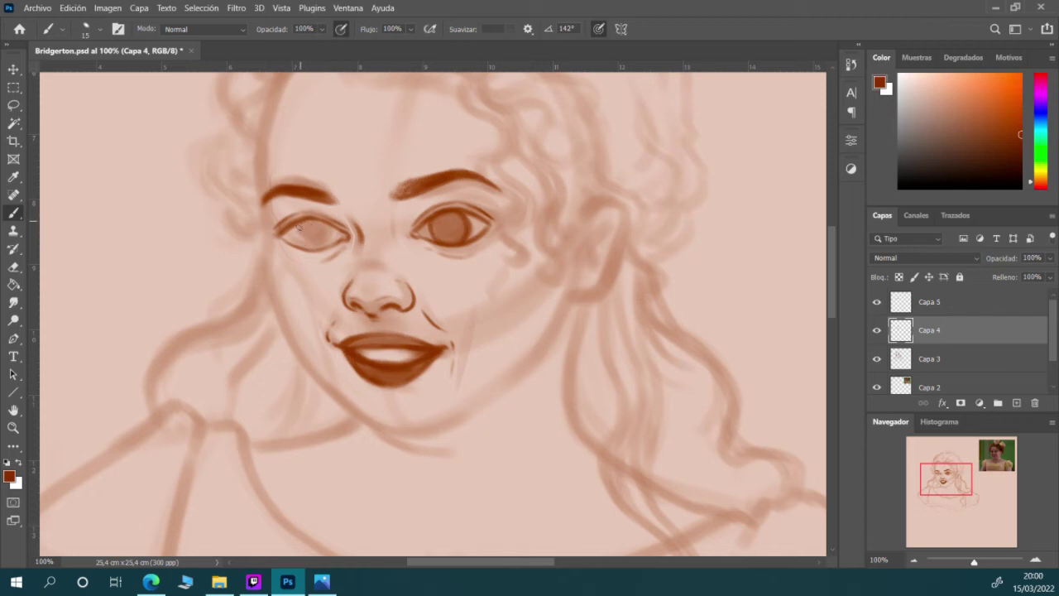
drag(303, 225, 308, 248)
key(ctrl+z)
key(ctrl+z)
key(ctrl+z)
key(ctrl+shift+z)
key(ctrl+shift+z)
key(ctrl+shift+z)
drag(331, 225, 325, 249)
Step back in History to remove the iris strokes, then add new layer Capa 6 above Capa 4
click(852, 64)
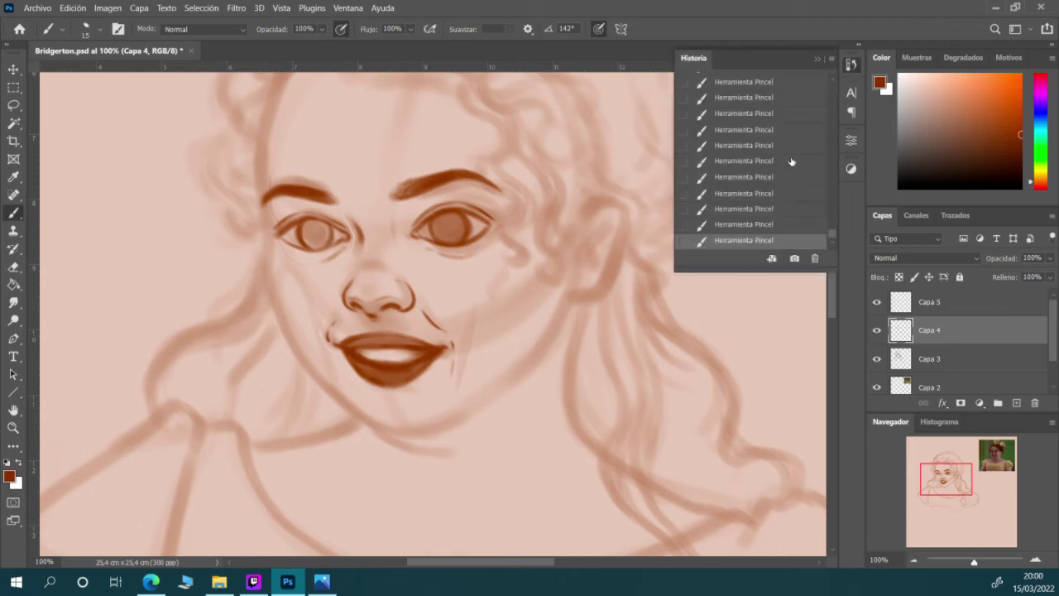
click(795, 129)
click(796, 113)
click(807, 84)
scroll(807, 87, up, 2)
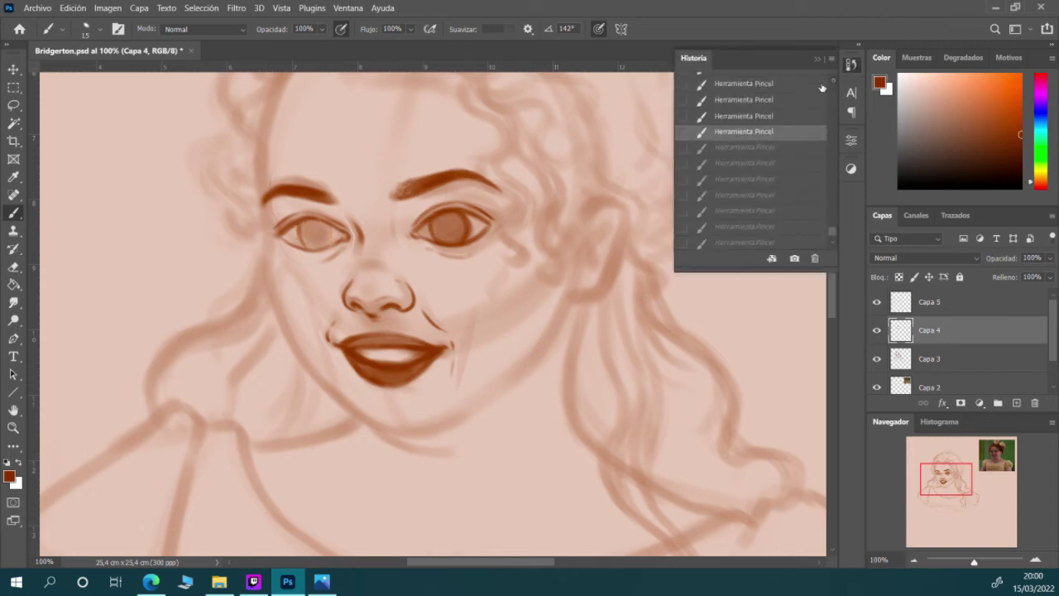
click(818, 60)
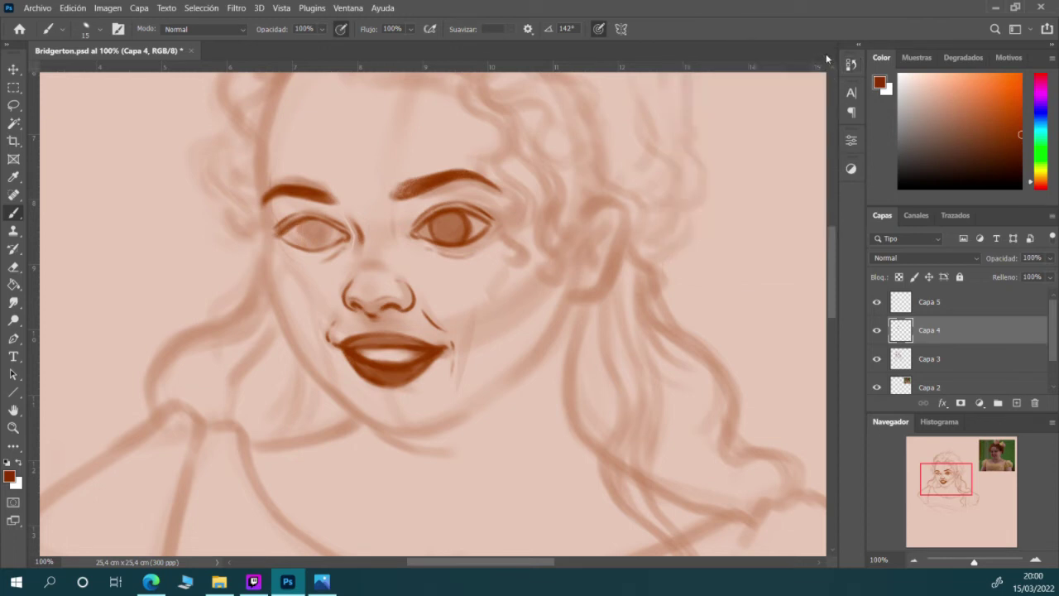
click(1017, 403)
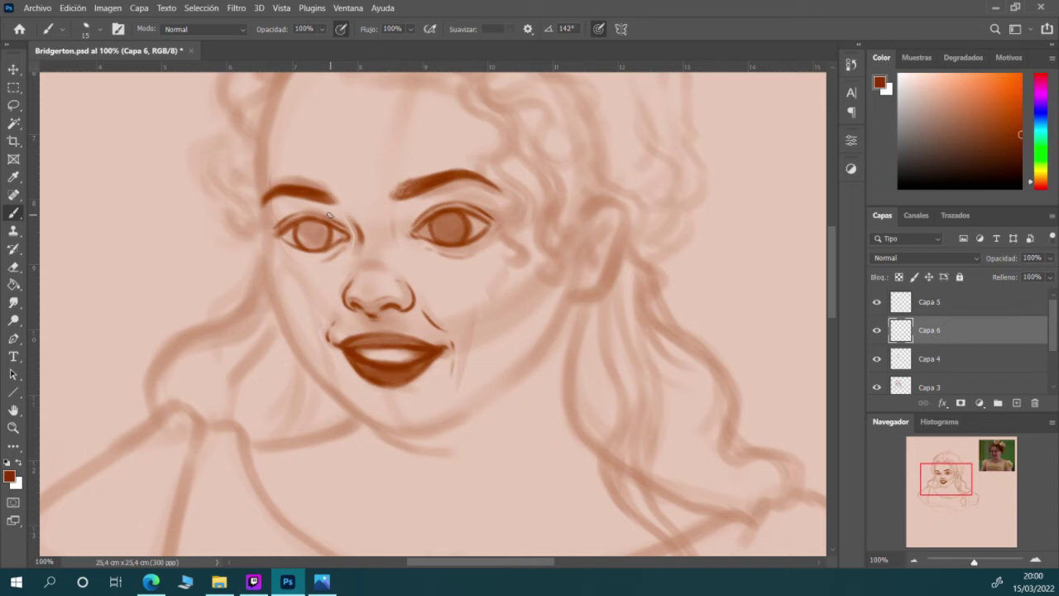
Compare Capa 6 on and off, then merge it down into Capa 4
click(877, 330)
click(879, 331)
click(878, 330)
click(878, 330)
right_click(931, 329)
click(826, 449)
Darken the left iris and merge Capa 4 down into Capa 3
mouse_move(301, 230)
mouse_down()
mouse_move(313, 227)
mouse_move(321, 242)
mouse_move(315, 230)
mouse_up()
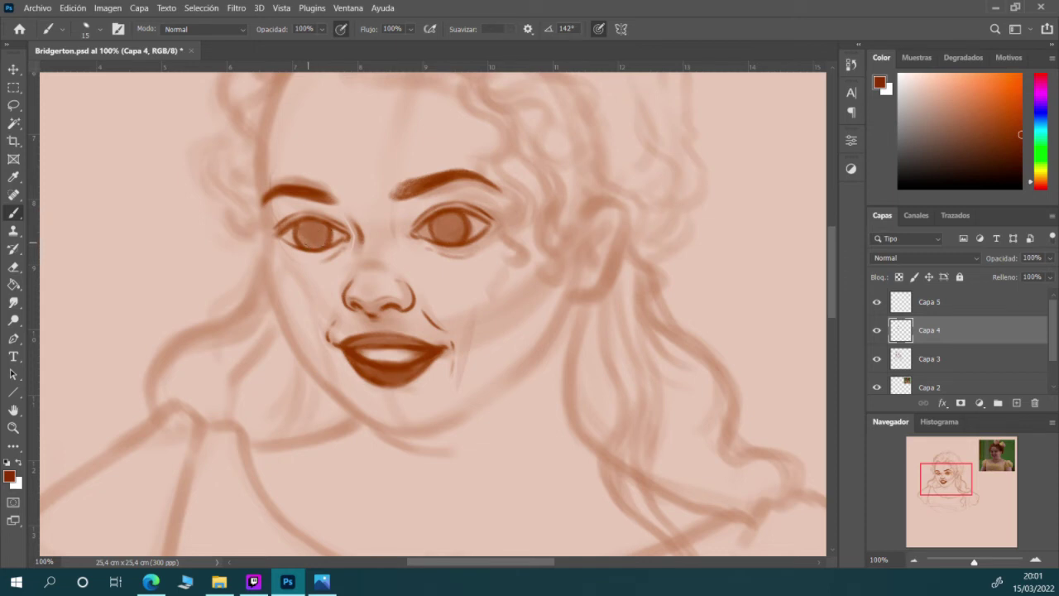
right_click(935, 330)
click(836, 448)
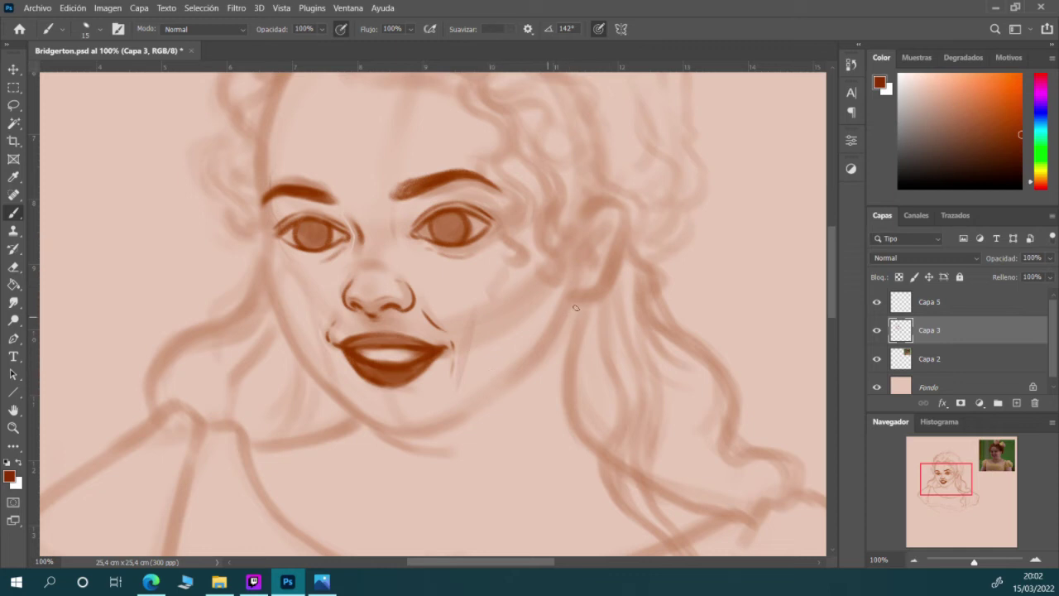
Save the portrait, then merge Capa 5 down into Capa 3
click(38, 10)
click(71, 155)
click(878, 331)
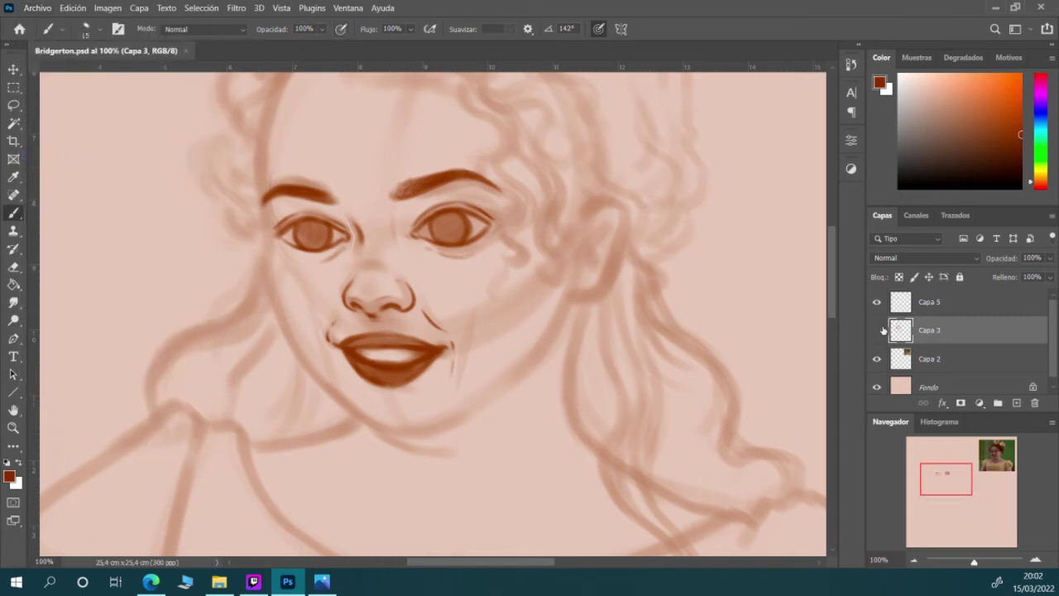
click(878, 330)
click(878, 302)
click(877, 302)
right_click(907, 303)
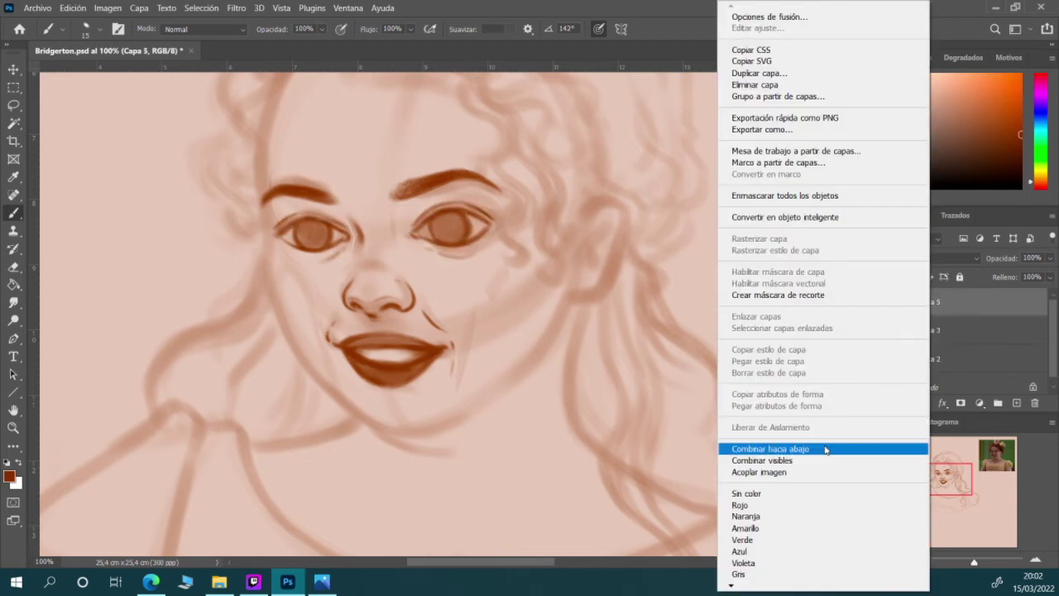
click(827, 448)
click(877, 303)
click(877, 302)
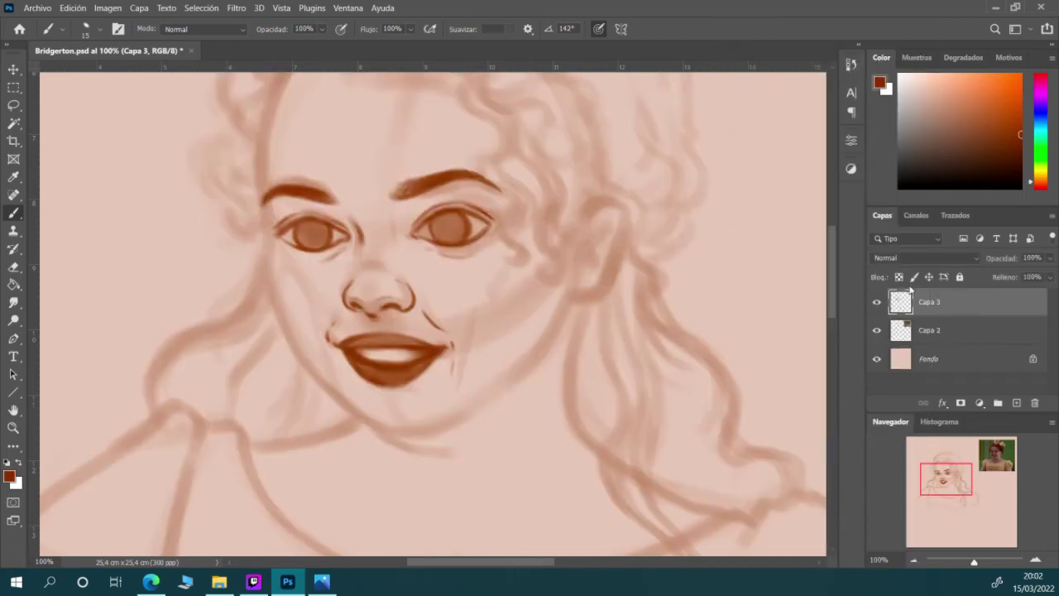
Revert that merge in History and merge Capa 5 down into Capa 4 instead
click(852, 64)
click(788, 177)
click(794, 113)
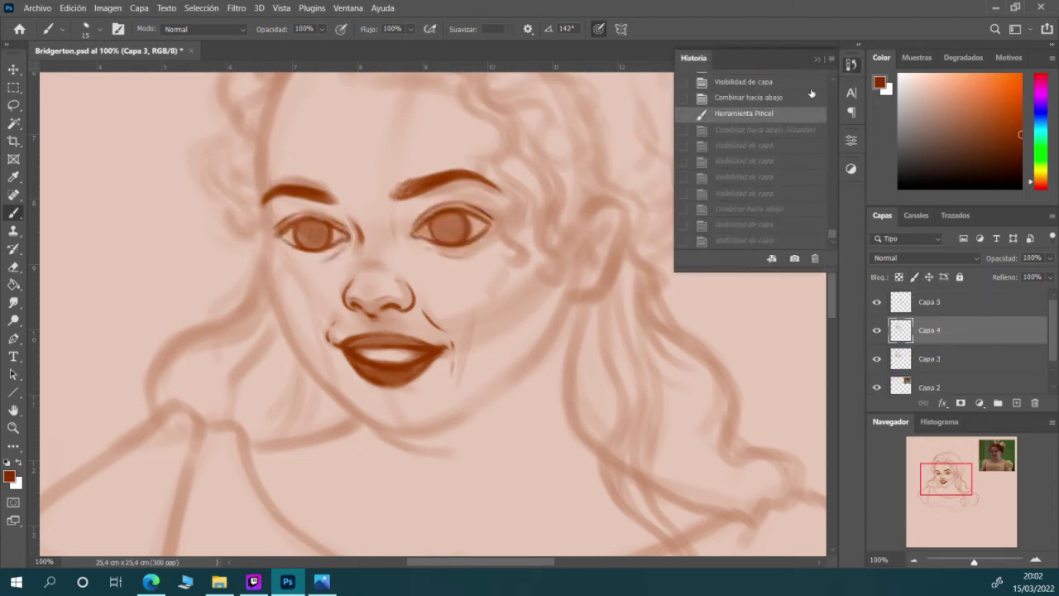
click(819, 59)
click(877, 330)
click(878, 331)
right_click(934, 307)
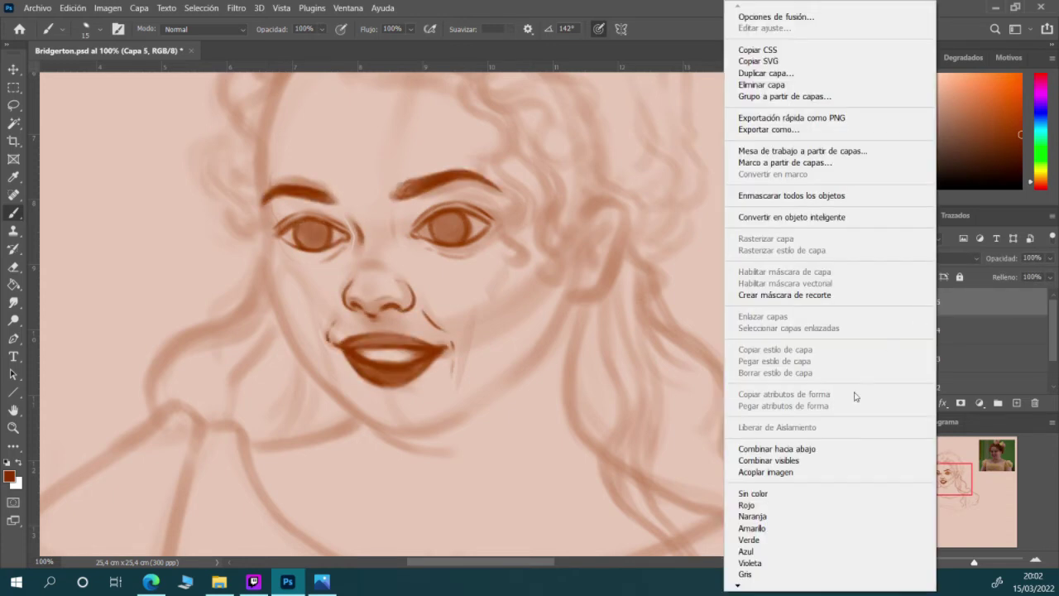
click(843, 447)
click(877, 302)
click(878, 301)
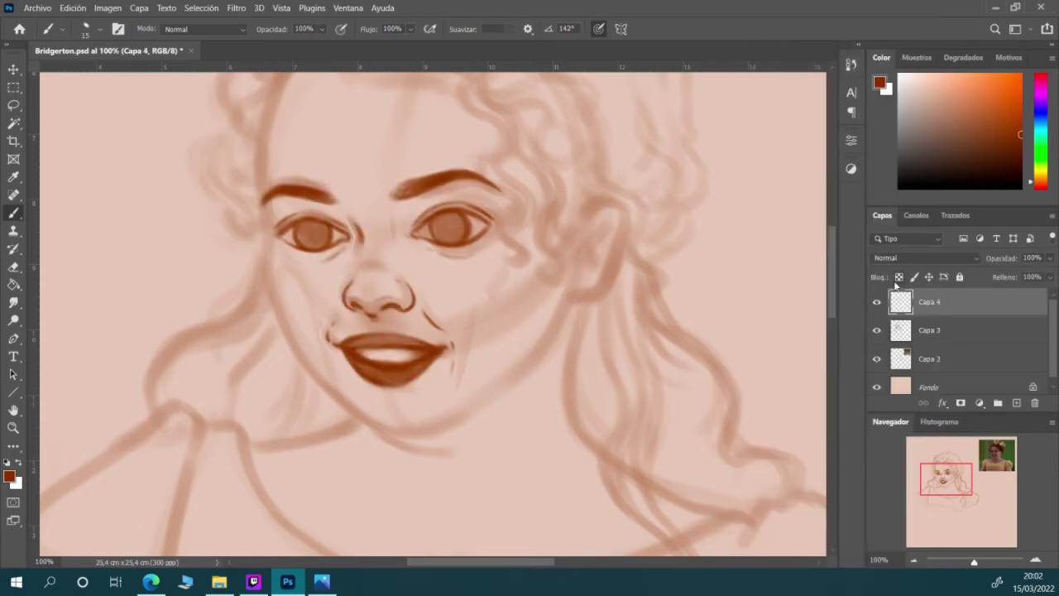
Rename layer Capa 4 to 'Lineart' and save the document
double_click(939, 303)
text(Lineart)
key(Return)
click(37, 7)
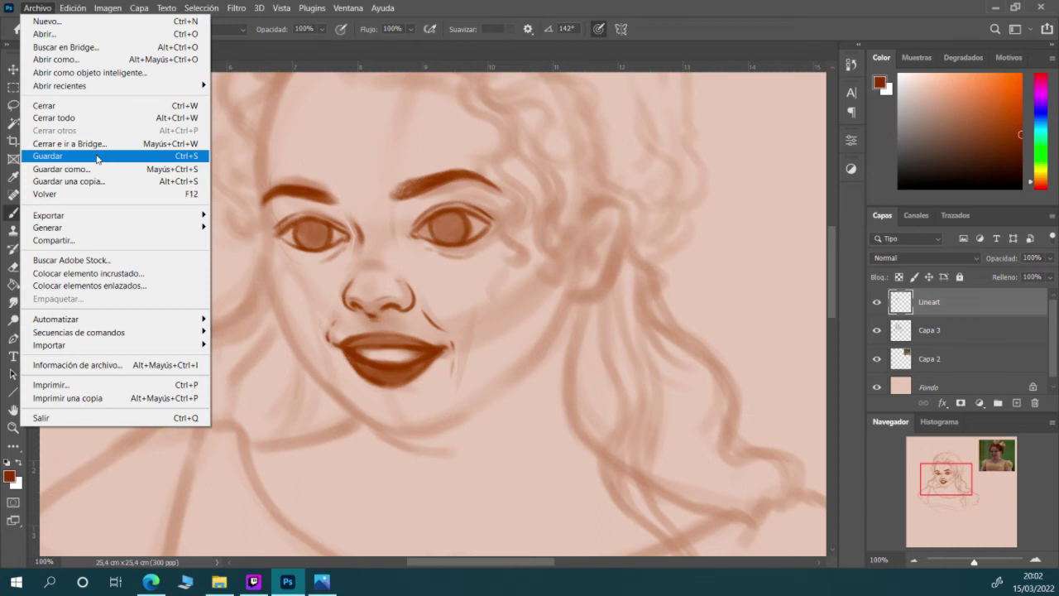
click(96, 156)
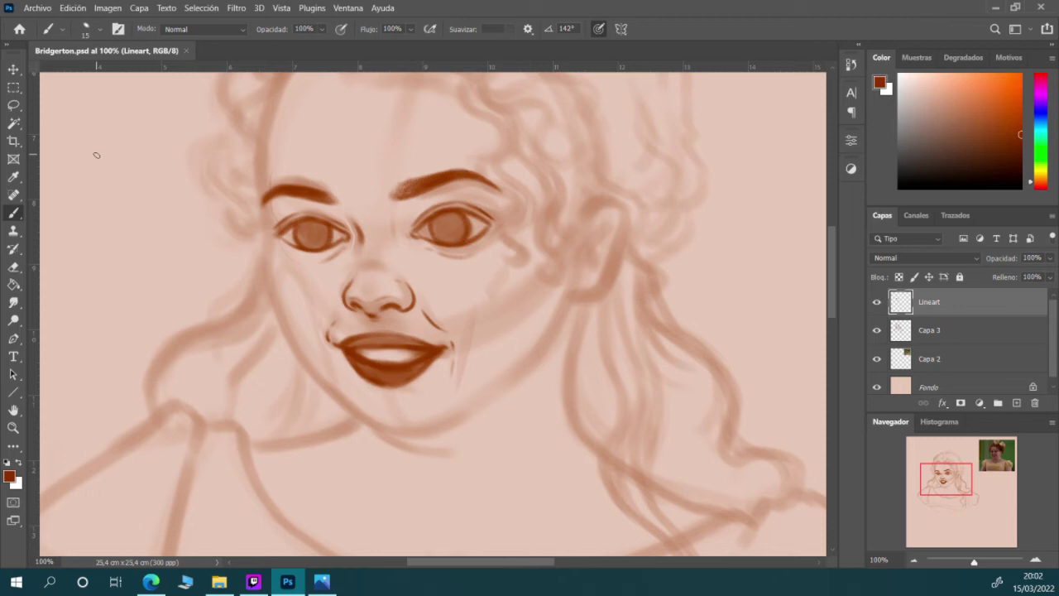
Try hooked cheek strokes and wavy hair strokes with airbrush buildup, undoing each
mouse_move(485, 304)
mouse_down()
mouse_move(513, 291)
mouse_move(523, 264)
mouse_up()
drag(521, 270, 497, 321)
key(ctrl+z)
key(ctrl+z)
key(ctrl+z)
click(429, 29)
drag(553, 266, 580, 291)
drag(566, 349, 559, 389)
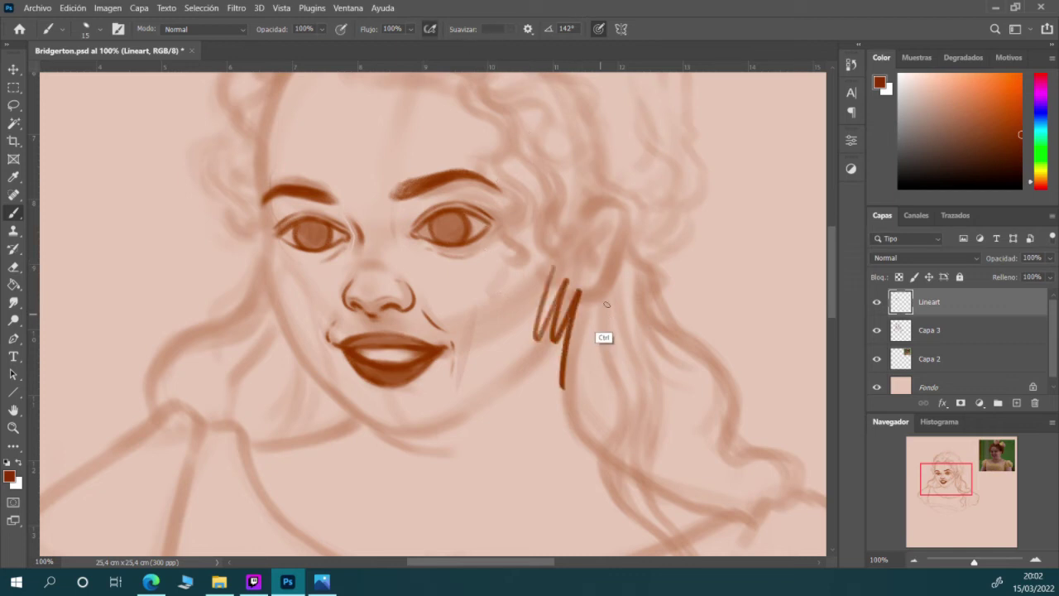
key(ctrl+z)
key(ctrl+z)
Try diagonal hair strokes and a W-shaped curl, checking brush smoothing, and undo them
mouse_move(576, 149)
mouse_down()
mouse_move(562, 192)
mouse_move(570, 216)
mouse_up()
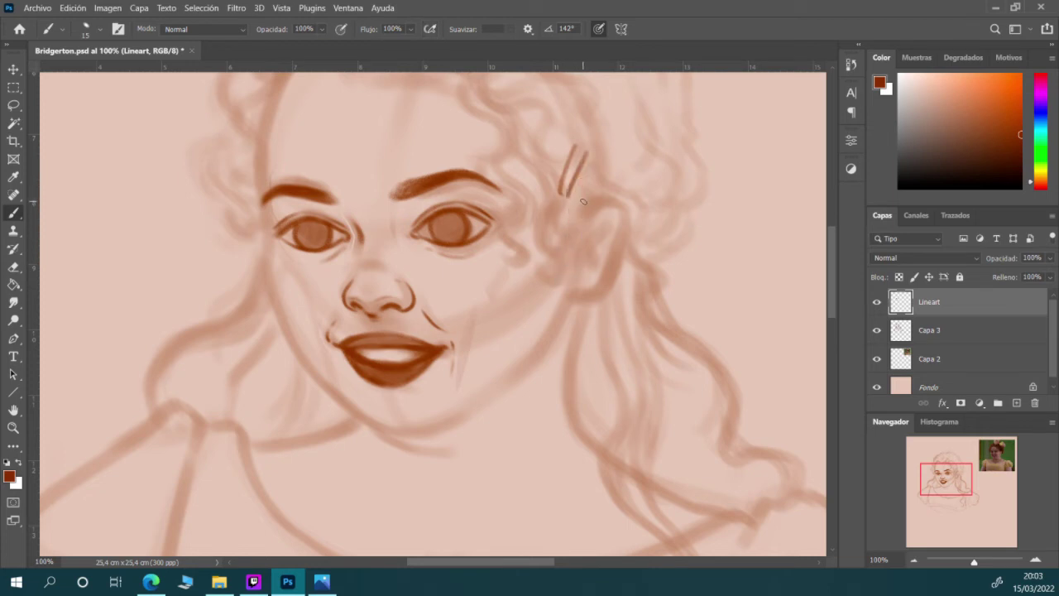
key(ctrl+z)
click(529, 30)
click(538, 29)
drag(530, 126, 527, 175)
drag(540, 137, 548, 198)
key(ctrl+z)
key(ctrl+z)
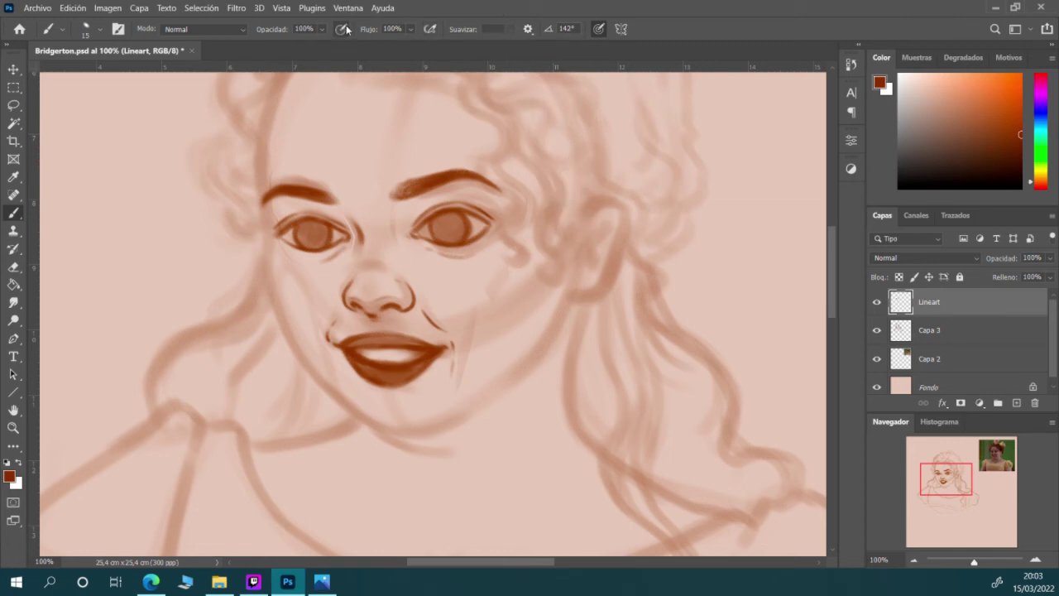
At brush size 10, test a curl squiggle and a favourite brush preset, undoing the strokes
key(bracketleft)
key(bracketleft)
mouse_move(537, 230)
mouse_down()
mouse_move(566, 231)
mouse_move(585, 286)
mouse_move(561, 352)
mouse_up()
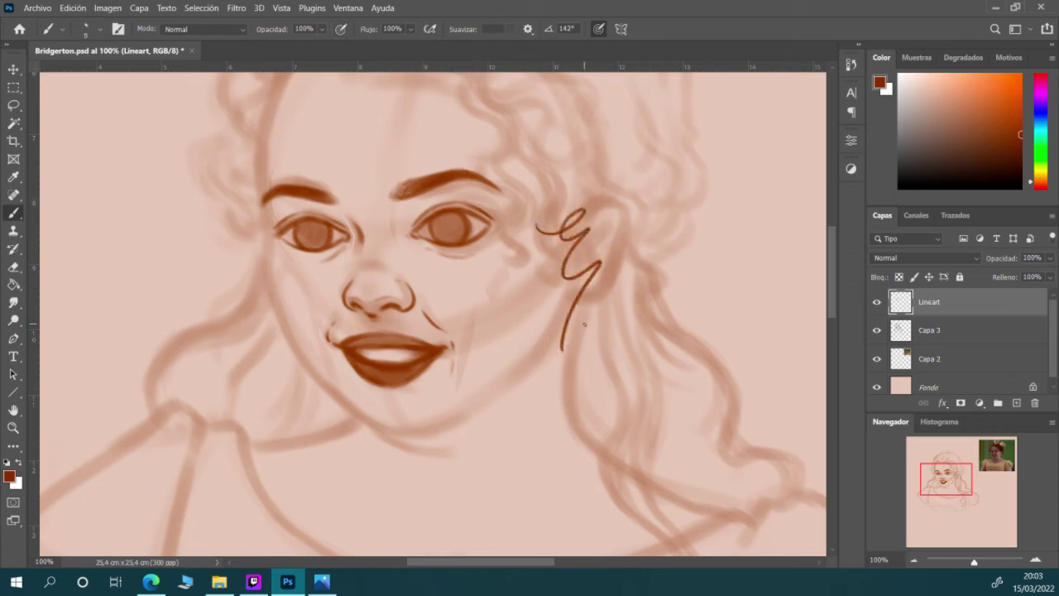
key(ctrl+z)
click(100, 30)
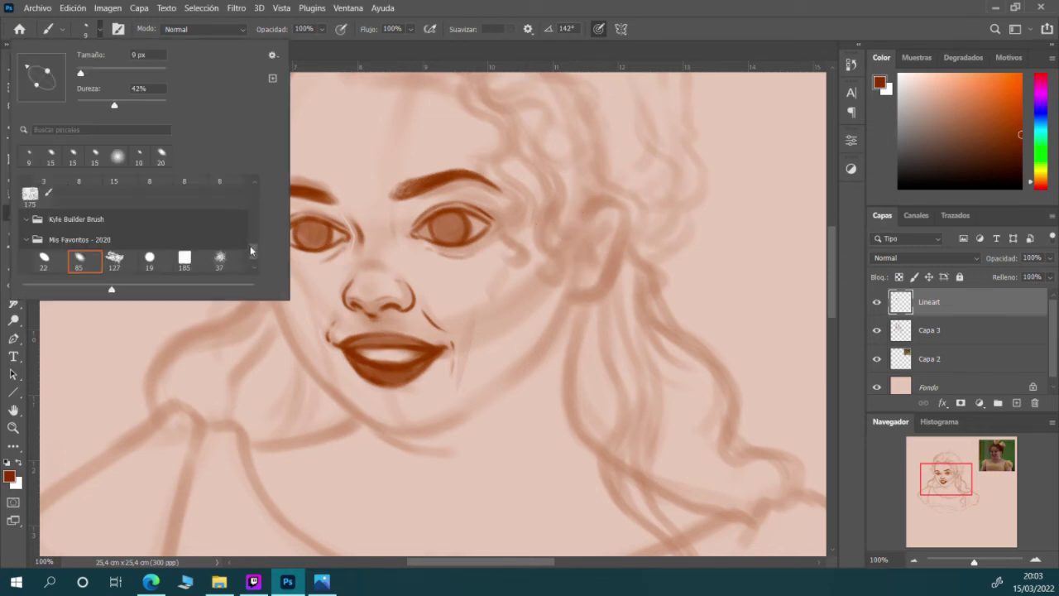
drag(255, 250, 256, 256)
click(43, 240)
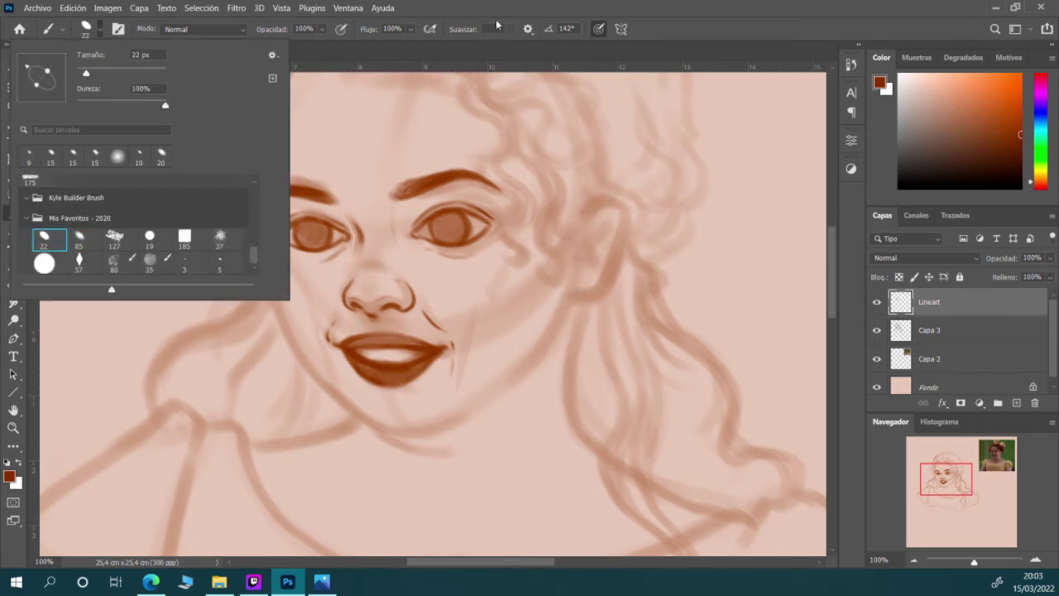
click(505, 8)
drag(539, 178, 559, 314)
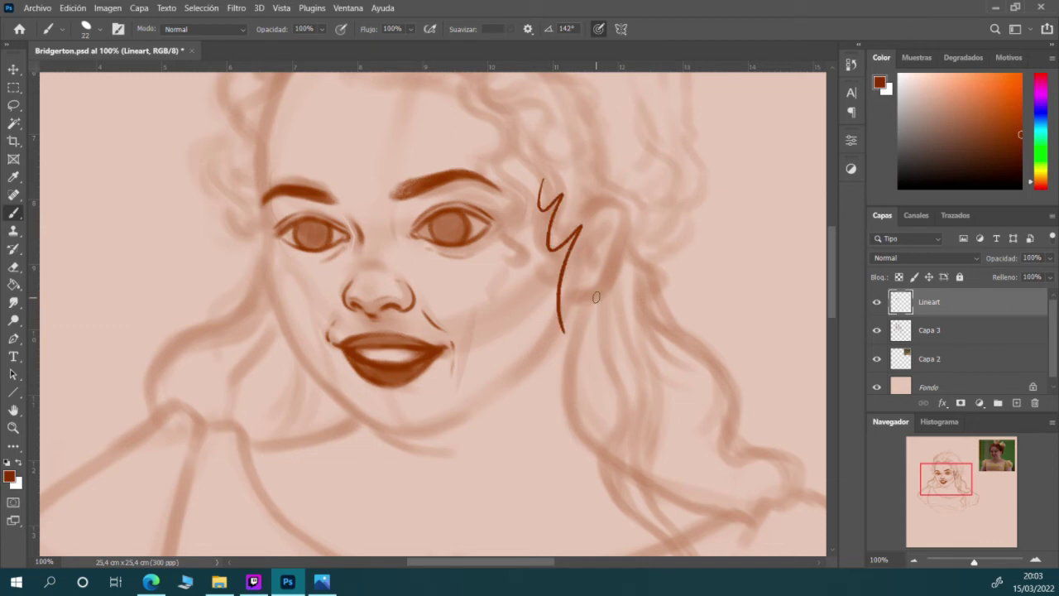
key(ctrl+z)
Test long hair strands with pressure-controlled opacity, undoing until the layer reverts to Capa 4
mouse_move(567, 157)
mouse_down()
mouse_move(589, 273)
mouse_move(582, 422)
mouse_up()
click(341, 30)
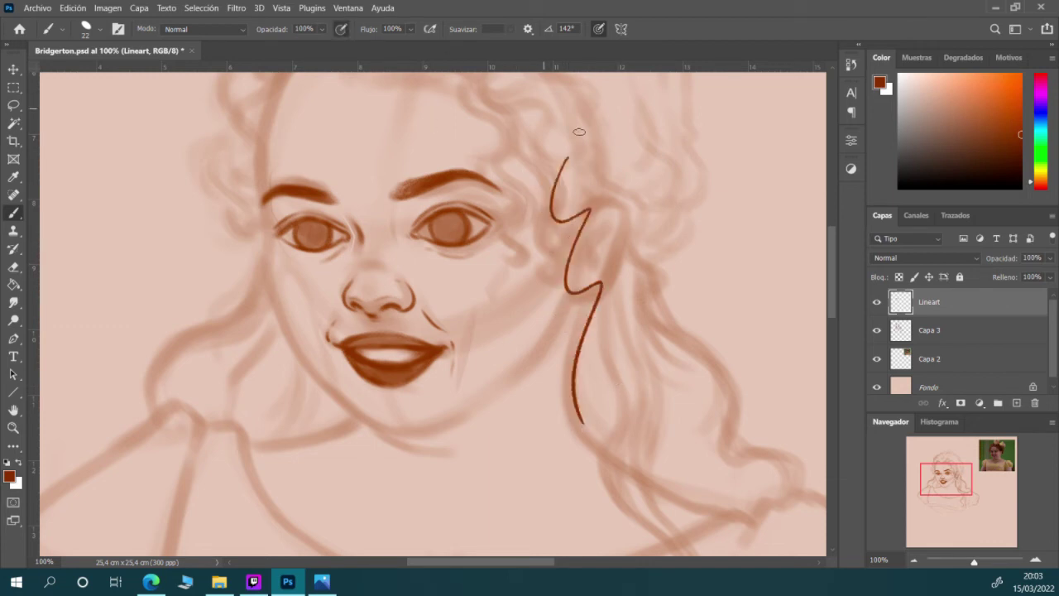
key(ctrl+z)
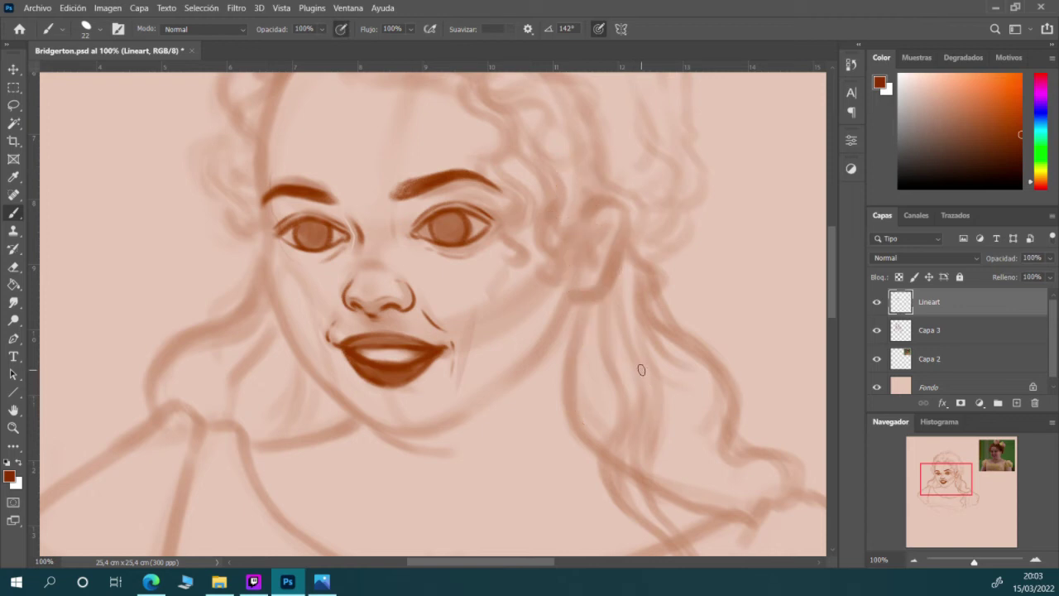
mouse_move(568, 81)
mouse_down()
mouse_move(548, 161)
mouse_move(577, 329)
mouse_up()
key(ctrl+z)
key(ctrl+z)
Pick the 85 px brush preset, undo a trial face stroke, reduce size to 10, and save
click(87, 29)
click(78, 239)
click(422, 94)
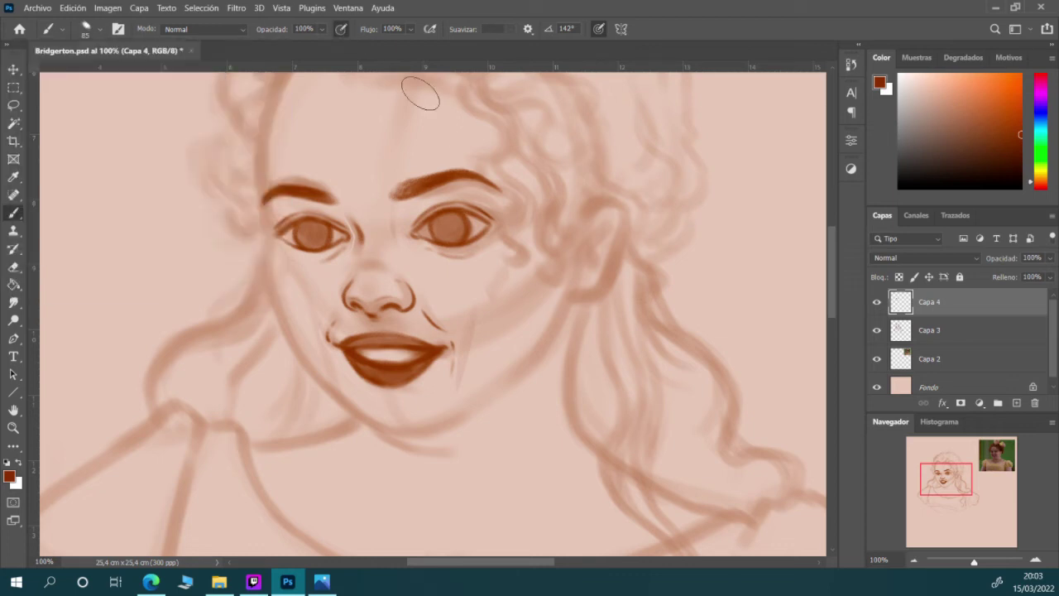
drag(537, 177, 479, 427)
key(ctrl+z)
key(bracketleft)
key(bracketleft)
key(bracketleft)
key(bracketleft)
key(bracketleft)
key(bracketleft)
key(bracketleft)
key(bracketleft)
key(bracketleft)
key(bracketleft)
key(bracketleft)
key(bracketleft)
key(bracketright)
key(bracketleft)
click(36, 7)
click(78, 156)
Paint an eyelash at the right eye's outer corner with pen-pressure opacity toggled
drag(506, 202, 475, 214)
key(ctrl+z)
click(342, 29)
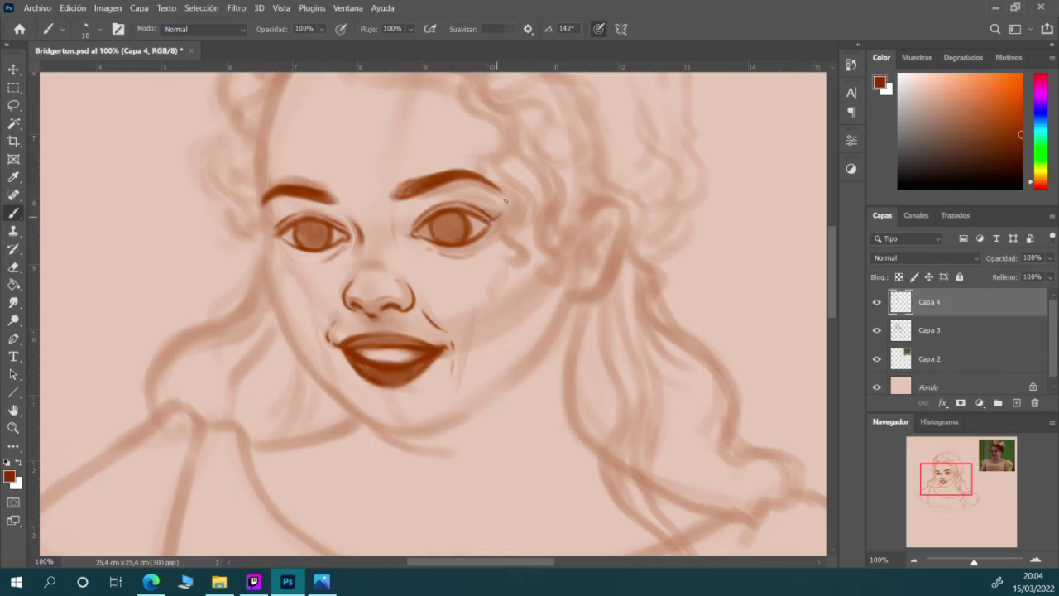
drag(492, 225, 503, 218)
With the 37 px preset at size 20, discard trial hair zigzags and add two outer-corner eyelashes
click(99, 31)
click(225, 240)
drag(495, 146, 525, 184)
drag(584, 216, 548, 364)
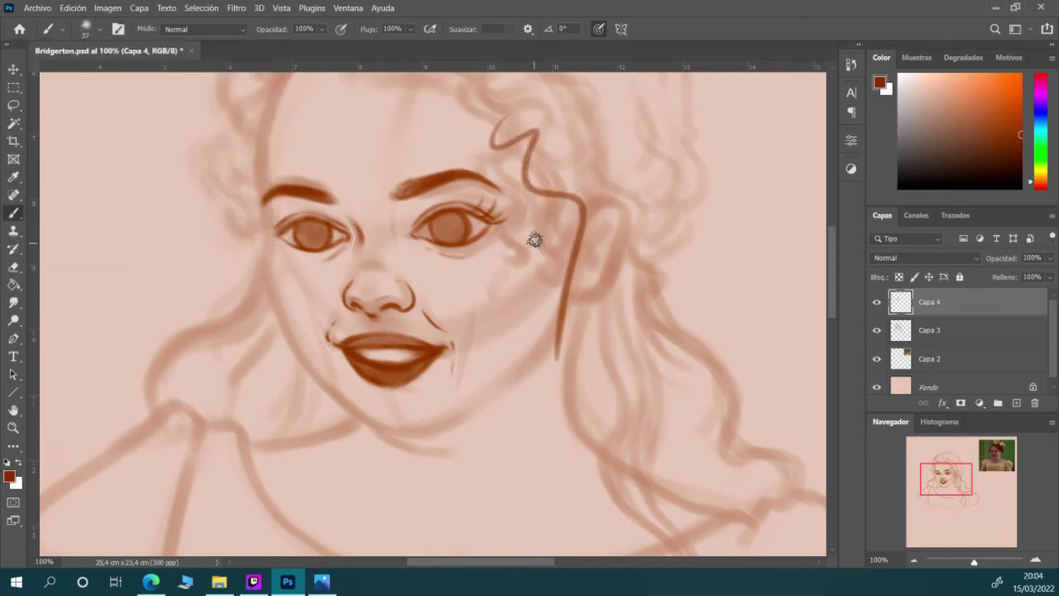
key(ctrl+z)
key(bracketleft)
key(bracketleft)
key(bracketleft)
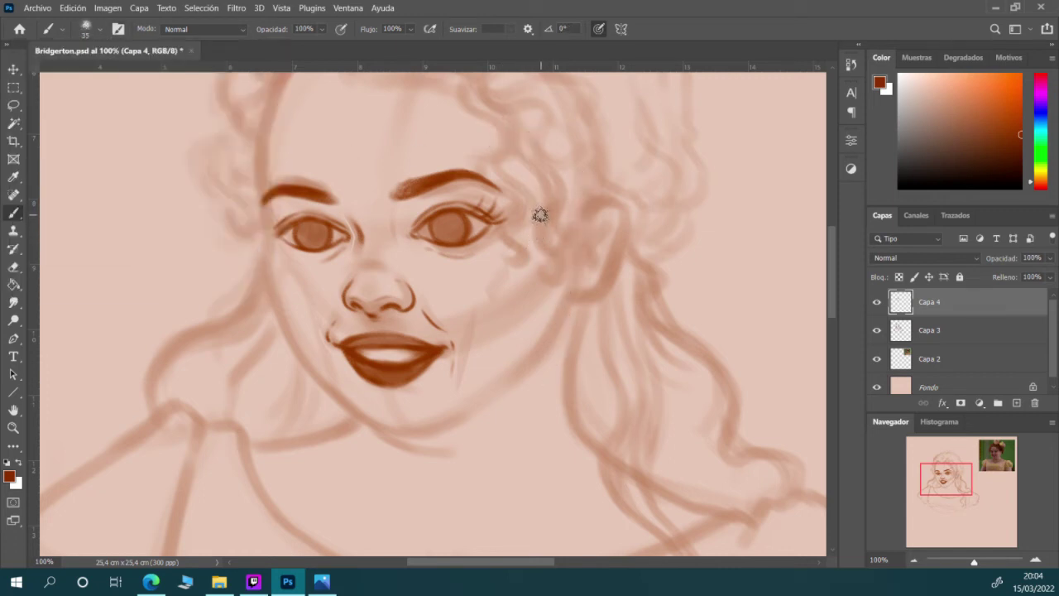
drag(542, 219, 546, 296)
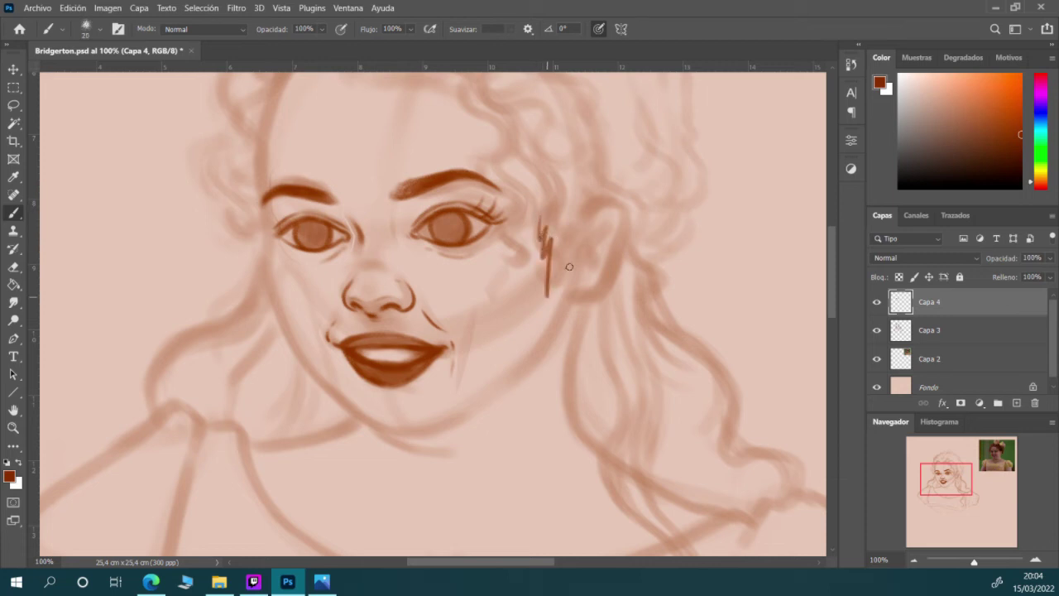
key(ctrl+z)
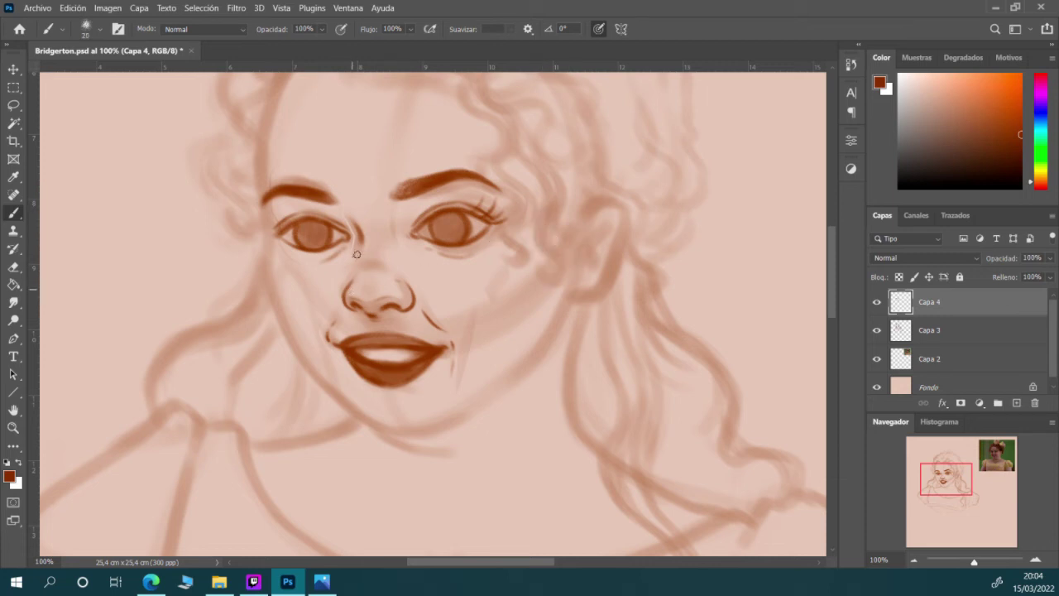
mouse_move(473, 159)
mouse_down()
mouse_move(514, 196)
mouse_move(543, 277)
mouse_up()
key(ctrl+z)
drag(476, 209, 479, 200)
drag(493, 212, 502, 206)
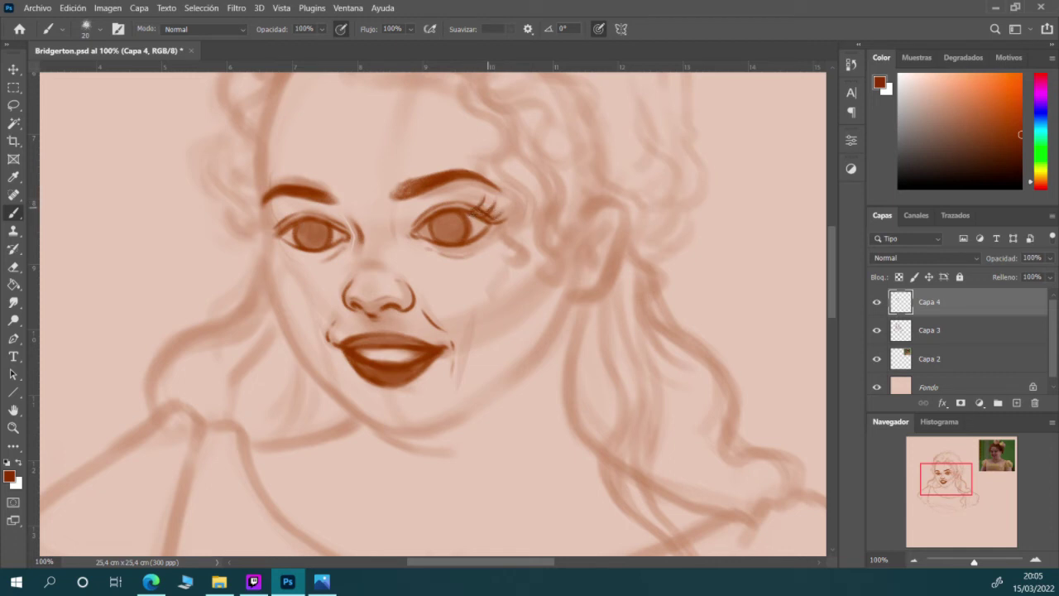
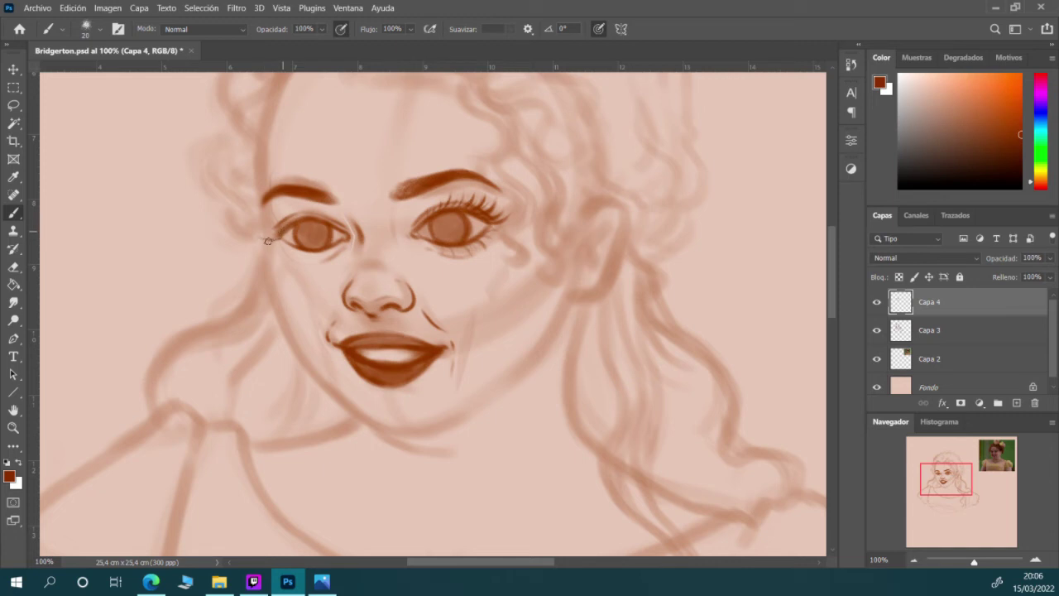
Try an eyelash stroke at the left eye's outer corner, then undo it
drag(263, 225, 254, 217)
key(ctrl+z)
click(37, 7)
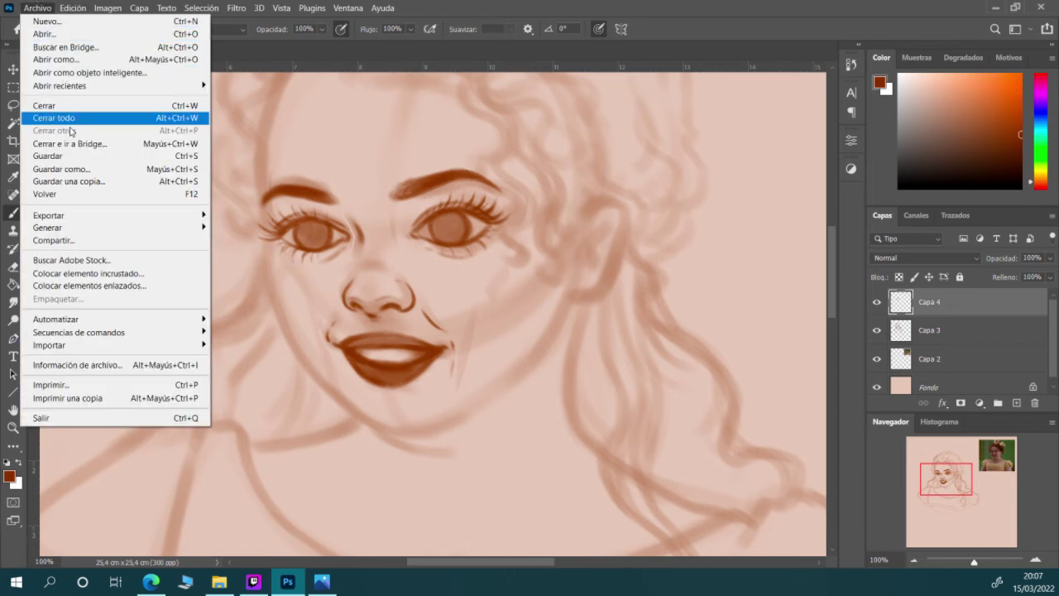
Save the file, merge Capa 4 down into Capa 3, then revert the merge in History
click(69, 156)
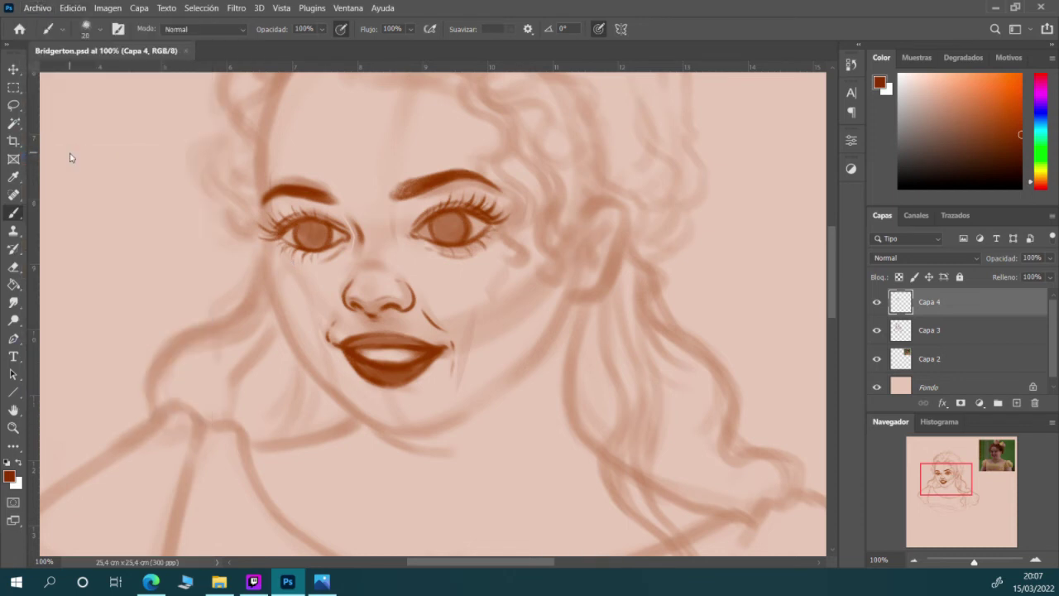
right_click(950, 313)
click(833, 449)
click(878, 302)
click(877, 303)
click(852, 65)
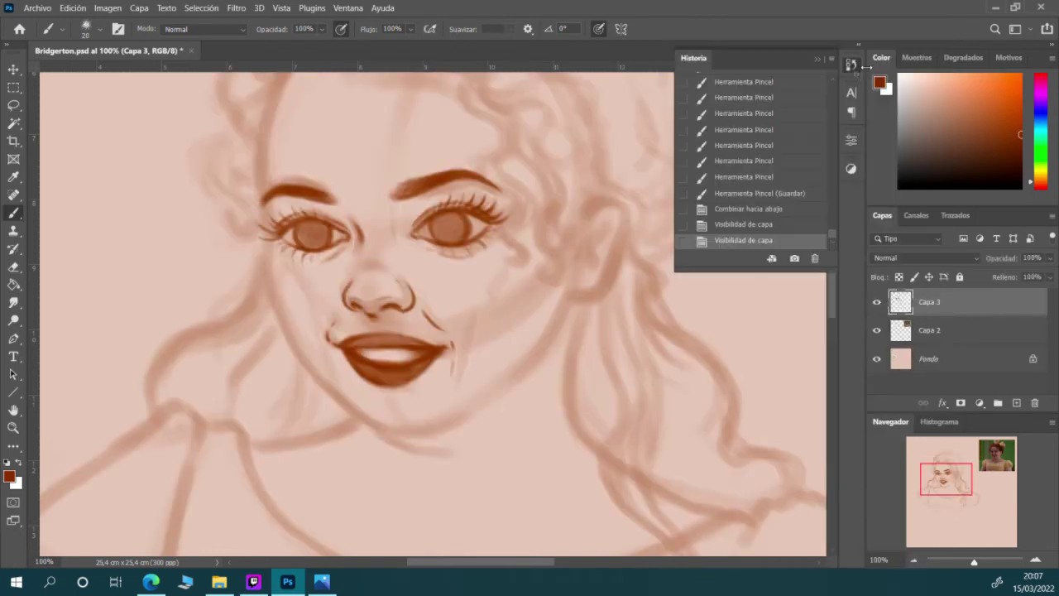
click(792, 194)
click(799, 176)
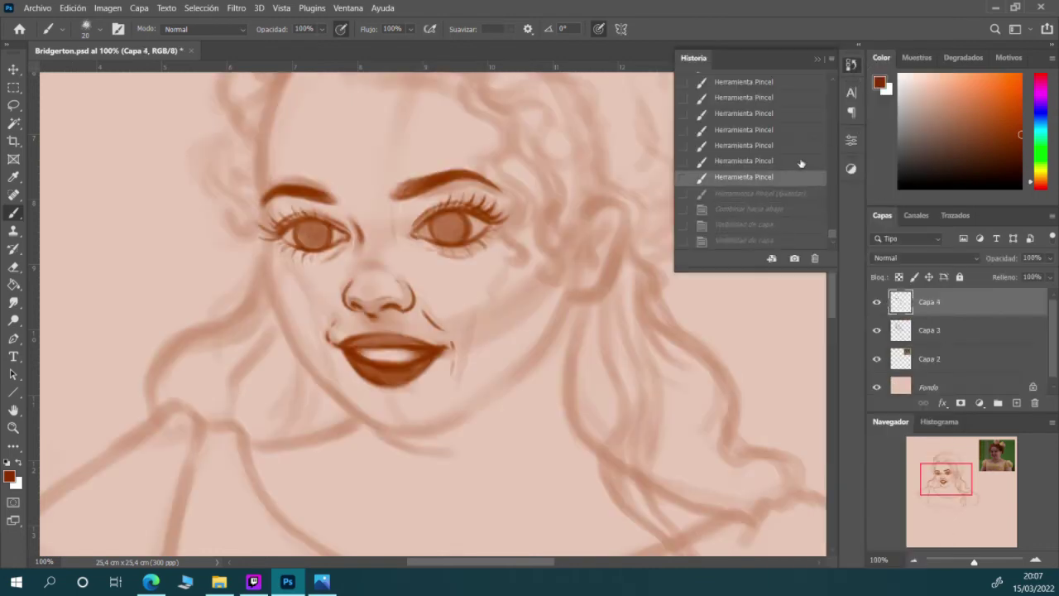
Check Capa 4's strokes and rename the layer to 'lineart'
click(878, 302)
click(877, 302)
double_click(944, 302)
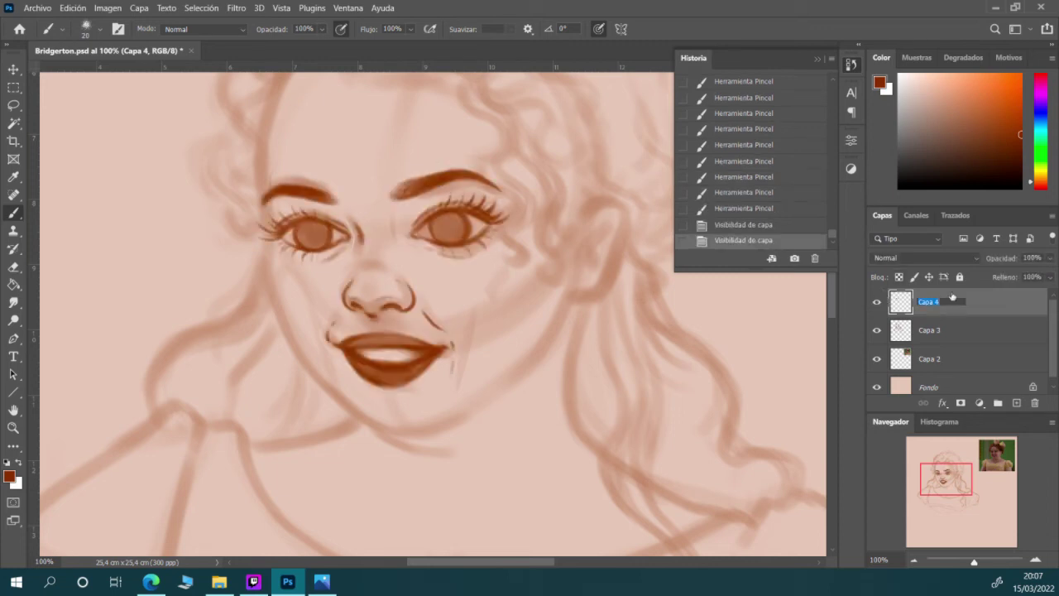
key(BackSpace)
text(lineart)
key(Return)
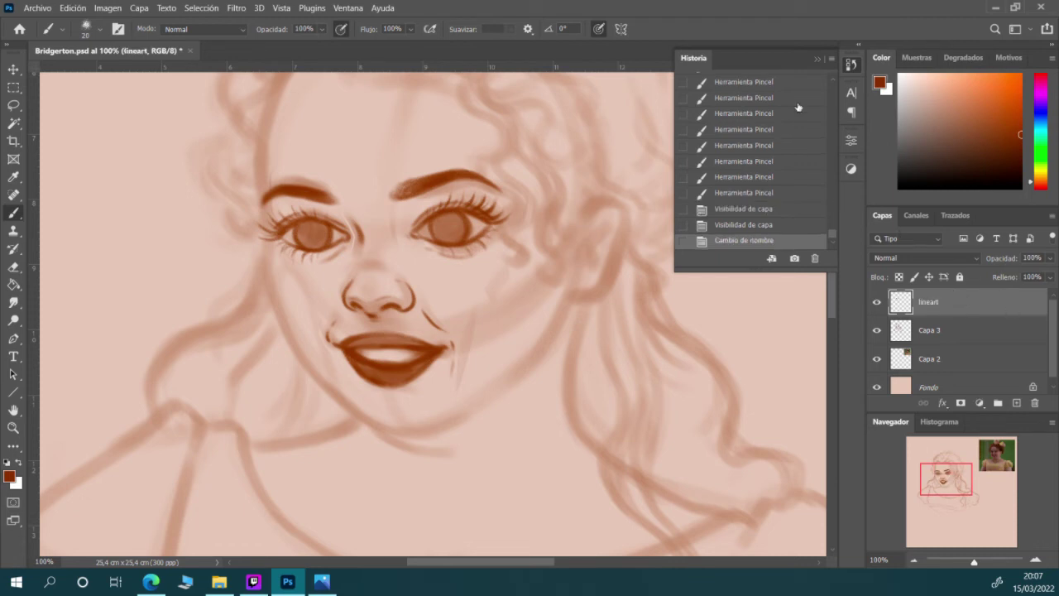
click(818, 59)
Add a new empty Capa 4 above lineart and save Bridgerton.psd
click(1016, 403)
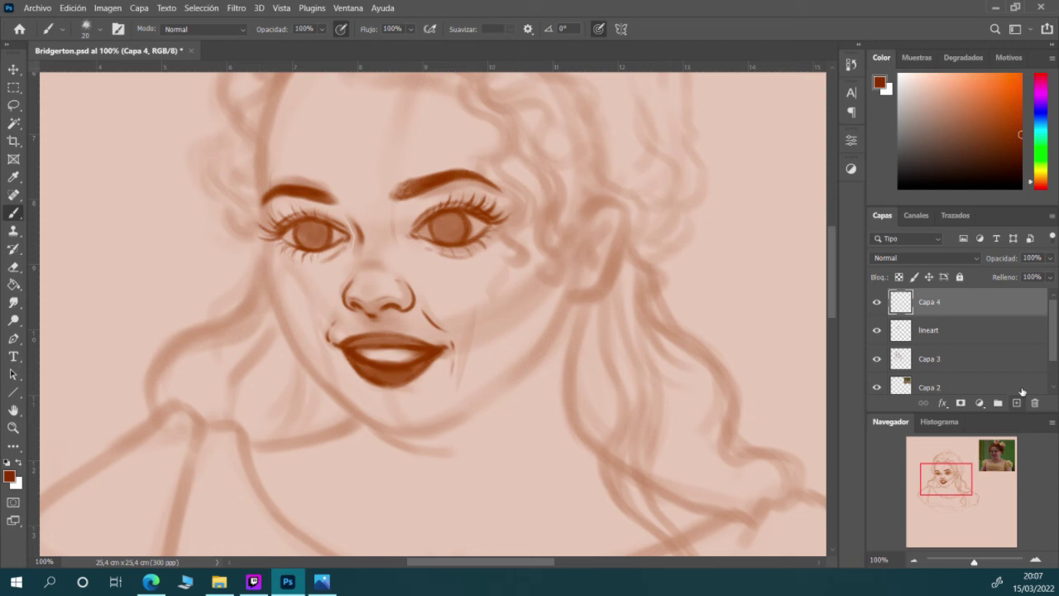
click(38, 8)
click(67, 154)
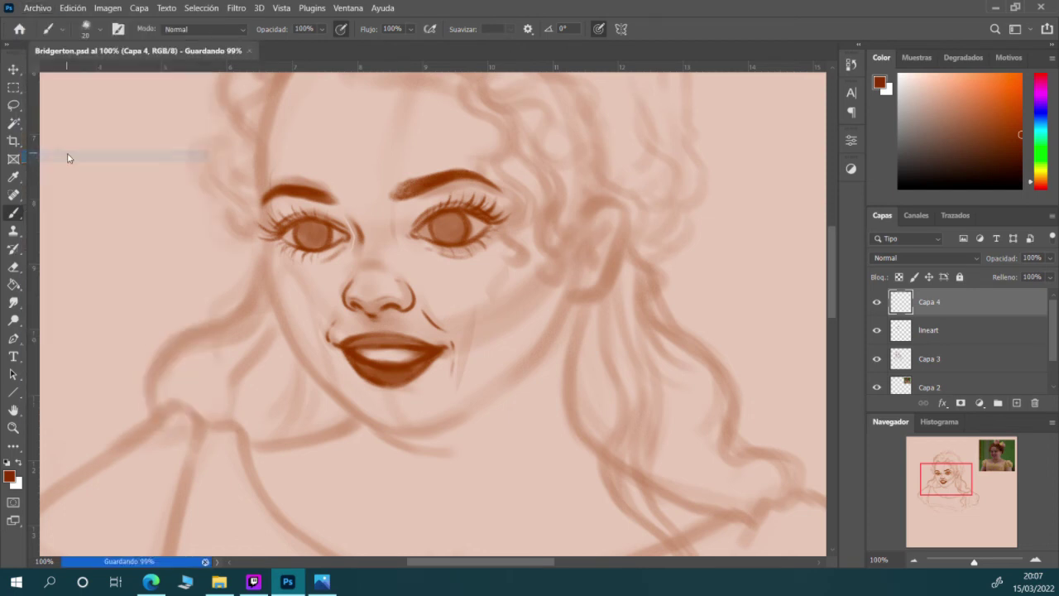
scroll(832, 254, up, 3)
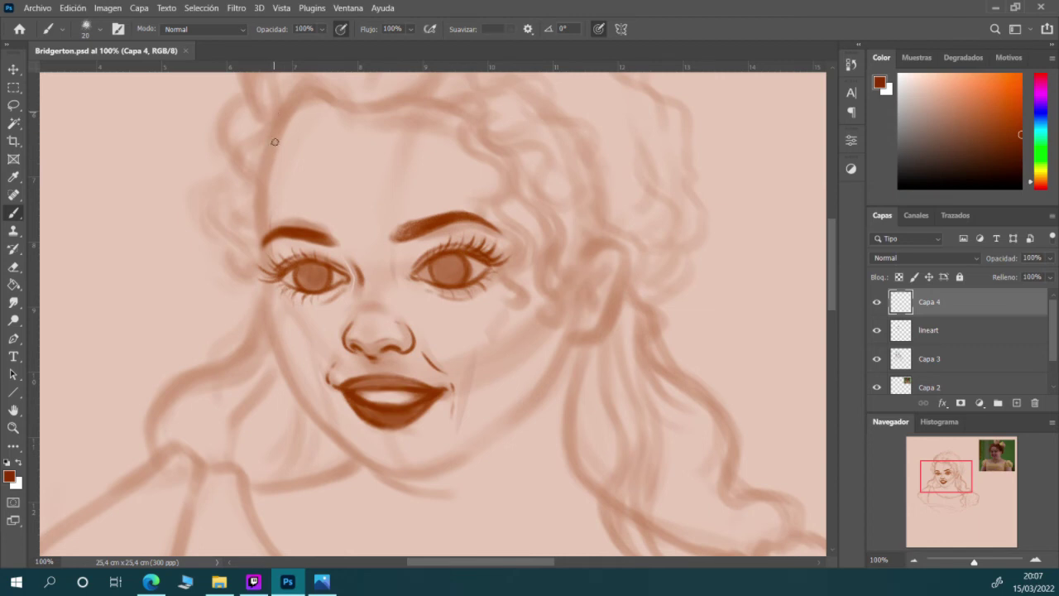
With a size-25 brush, ink the left hairline curve along the forehead, tapering its top end
key(bracketright)
mouse_move(293, 104)
mouse_down()
mouse_move(276, 130)
mouse_move(259, 211)
mouse_up()
drag(297, 100, 262, 208)
drag(278, 130, 261, 233)
drag(263, 157, 263, 244)
mouse_move(259, 192)
mouse_down()
mouse_move(263, 255)
mouse_move(262, 242)
mouse_up()
drag(259, 214, 262, 248)
drag(259, 210, 262, 241)
mouse_move(303, 101)
mouse_down()
mouse_move(281, 131)
mouse_move(288, 122)
mouse_up()
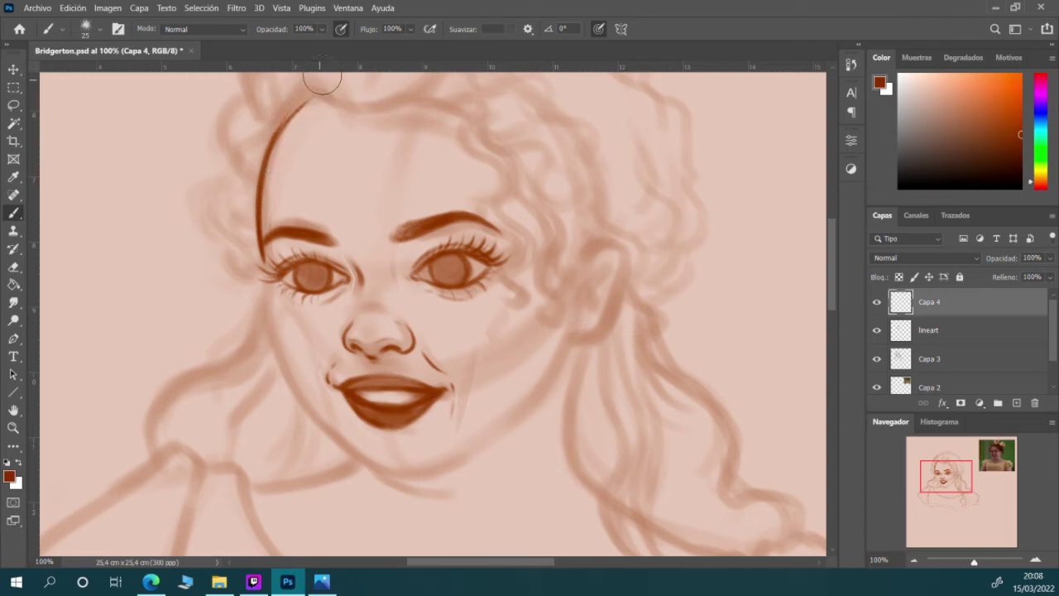
mouse_move(322, 73)
mouse_down()
mouse_move(315, 119)
mouse_move(300, 113)
mouse_move(307, 104)
mouse_move(290, 124)
mouse_up()
mouse_move(273, 177)
mouse_down()
mouse_move(285, 120)
mouse_move(269, 146)
mouse_move(289, 117)
mouse_move(277, 130)
mouse_up()
Save Bridgerton.psd and zoom the view out to 66.67%
click(38, 10)
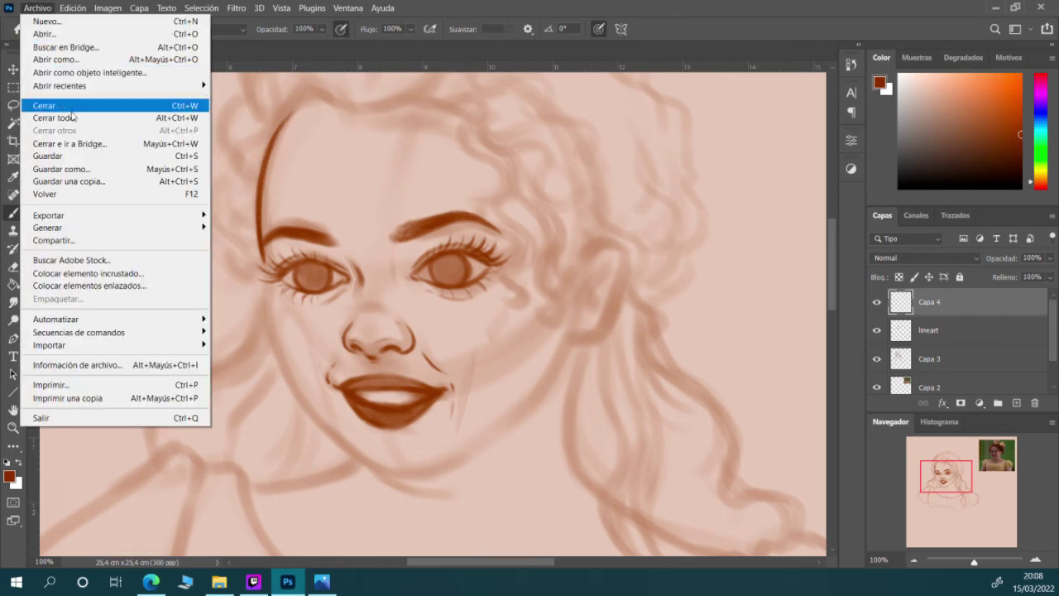
click(73, 155)
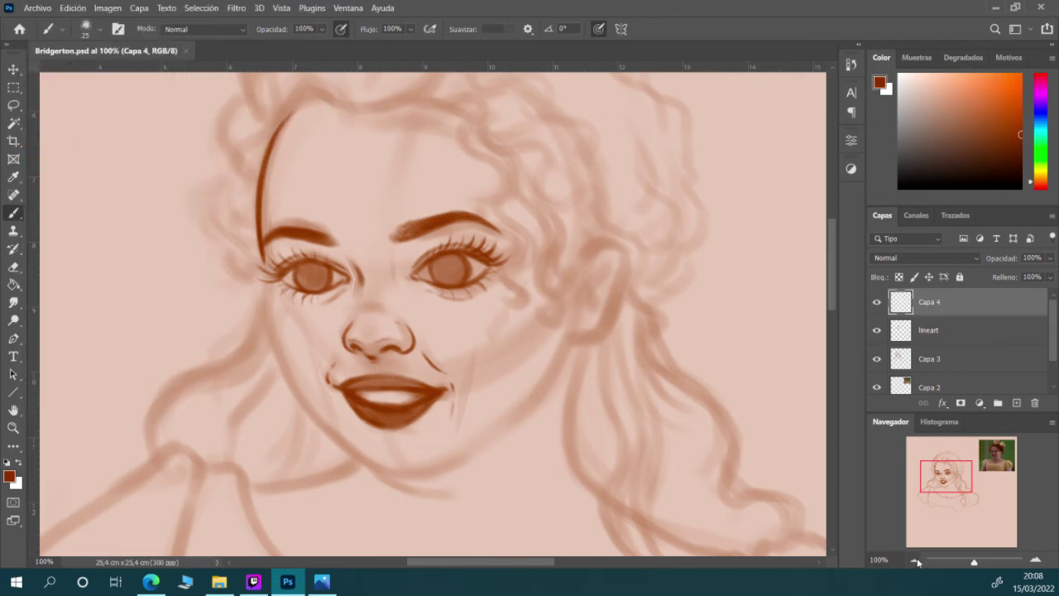
click(915, 561)
mouse_move(540, 561)
mouse_down()
mouse_move(598, 558)
mouse_move(543, 563)
mouse_up()
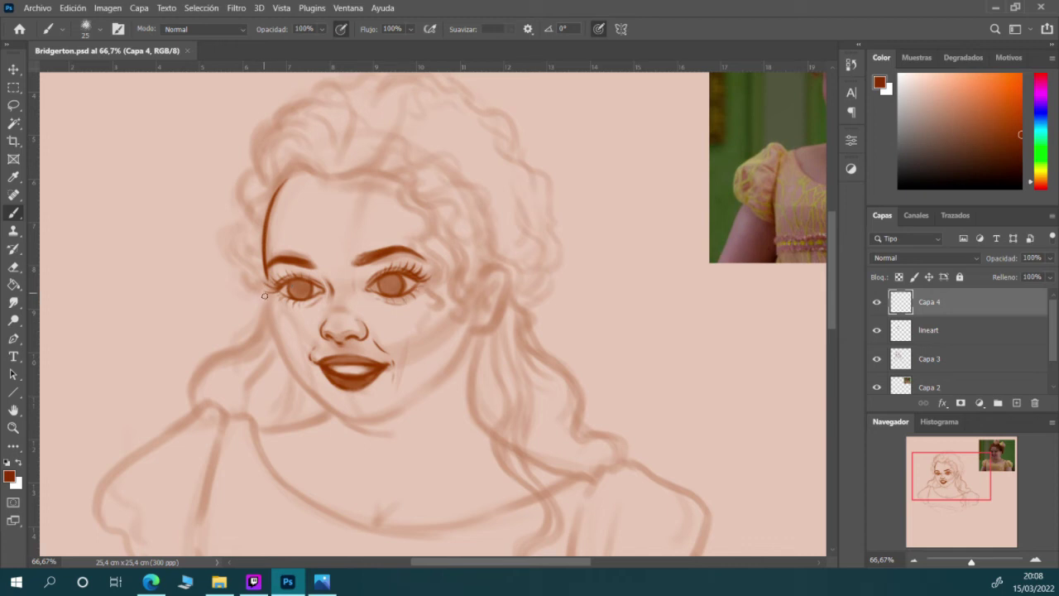
Ink the face outline from beside the left eye down the cheek toward the chin
drag(265, 284, 268, 287)
drag(266, 291, 267, 316)
drag(268, 306, 269, 324)
mouse_move(268, 319)
mouse_down()
mouse_move(280, 355)
mouse_move(267, 313)
mouse_move(295, 374)
mouse_up()
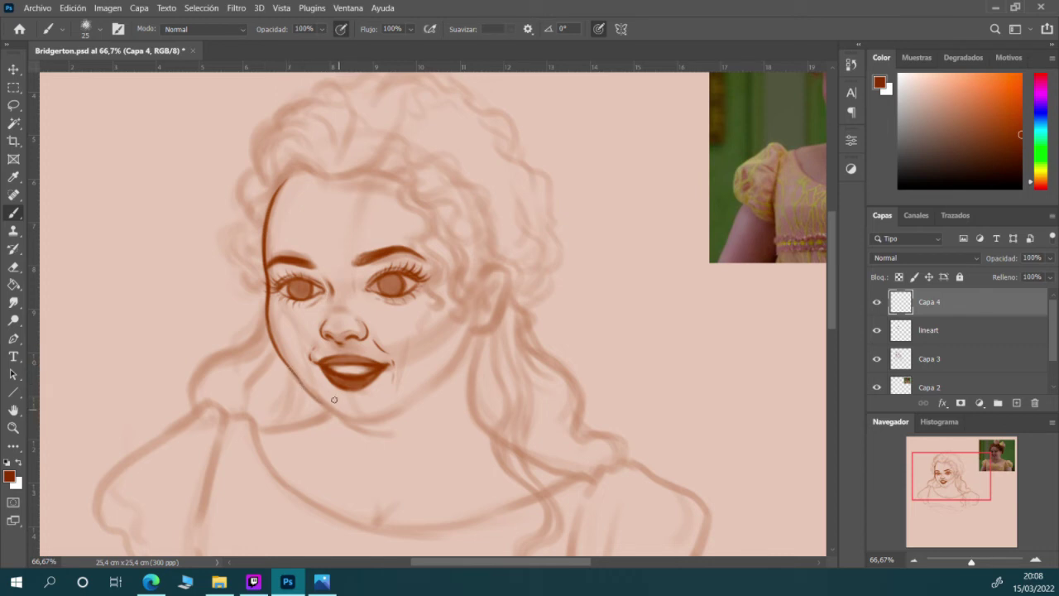
drag(278, 355, 311, 389)
mouse_move(270, 335)
mouse_down()
mouse_move(318, 398)
mouse_move(294, 377)
mouse_move(320, 398)
mouse_up()
Carry the jaw outline down to the chin and darken the line along it
drag(308, 377, 335, 409)
drag(283, 358, 314, 397)
drag(268, 333, 323, 405)
drag(326, 409, 306, 392)
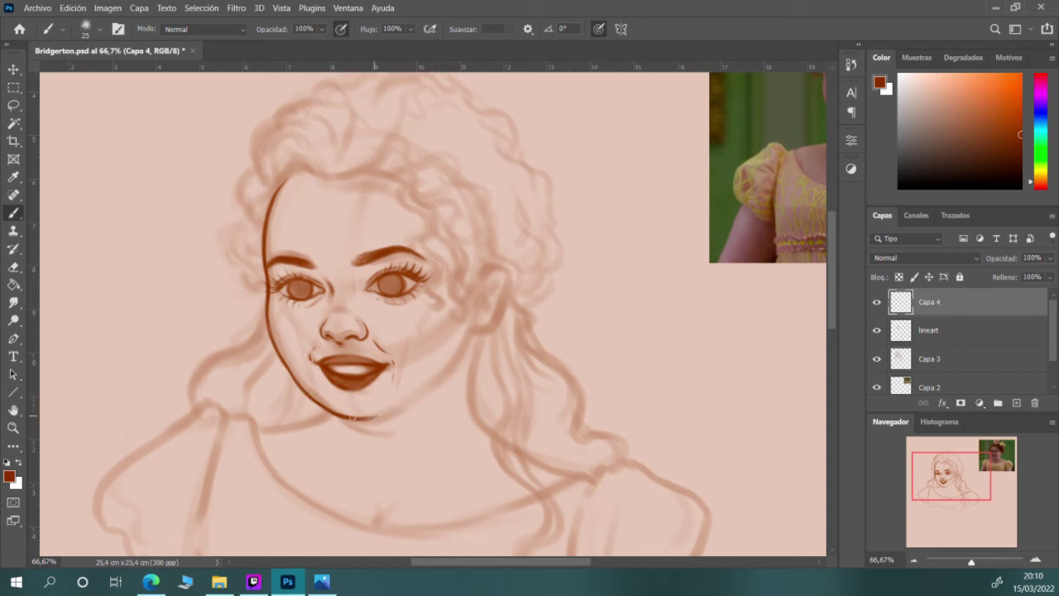
mouse_move(521, 562)
mouse_down()
mouse_move(562, 563)
mouse_move(513, 555)
mouse_up()
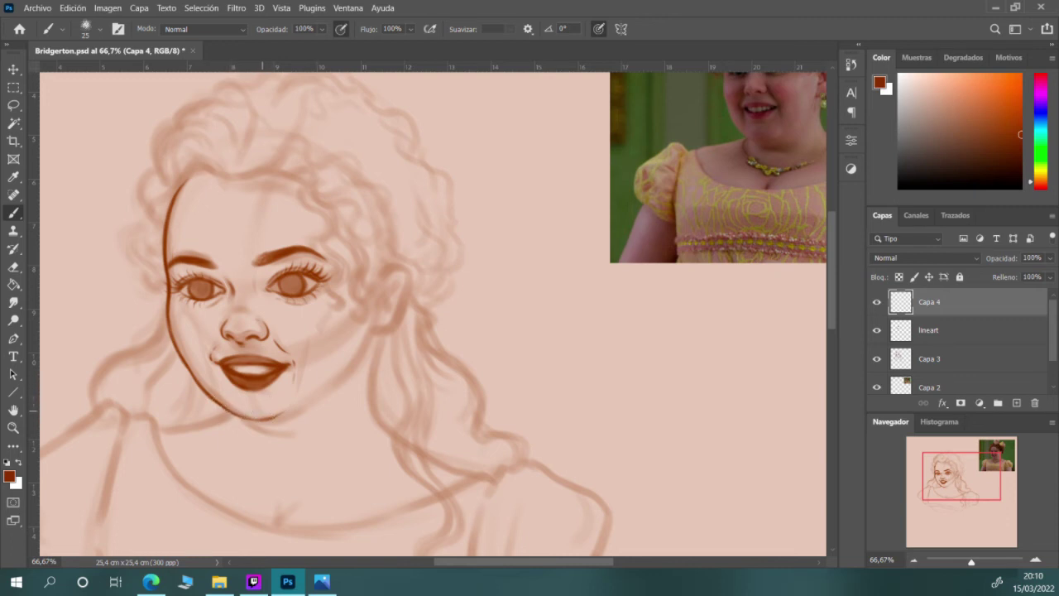
drag(239, 415, 286, 411)
Pan back to the face, extend the chin line down to the right, and show History
scroll(577, 561, right, 3)
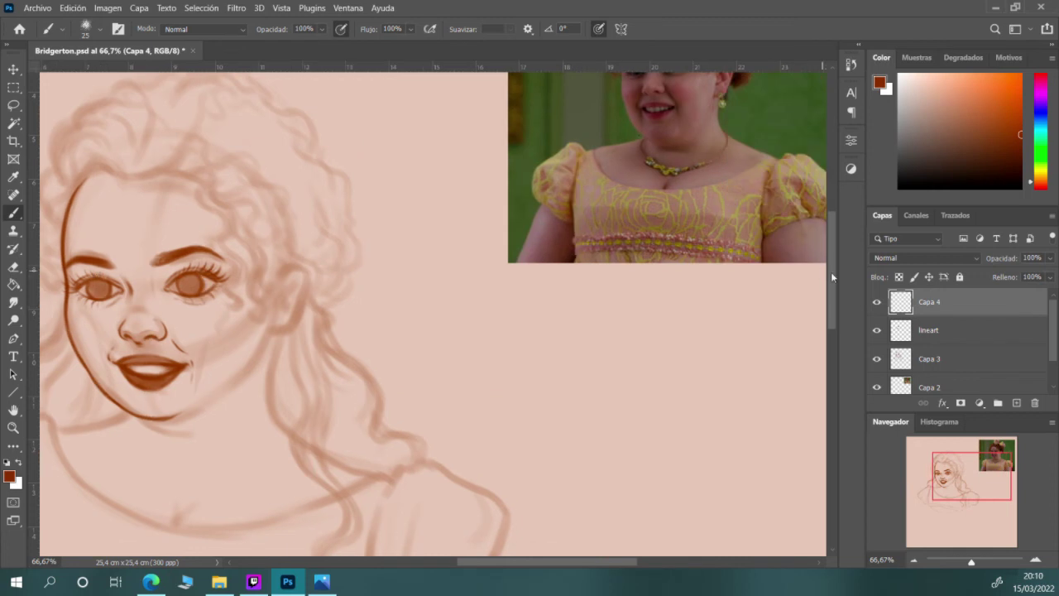
scroll(834, 267, up, 3)
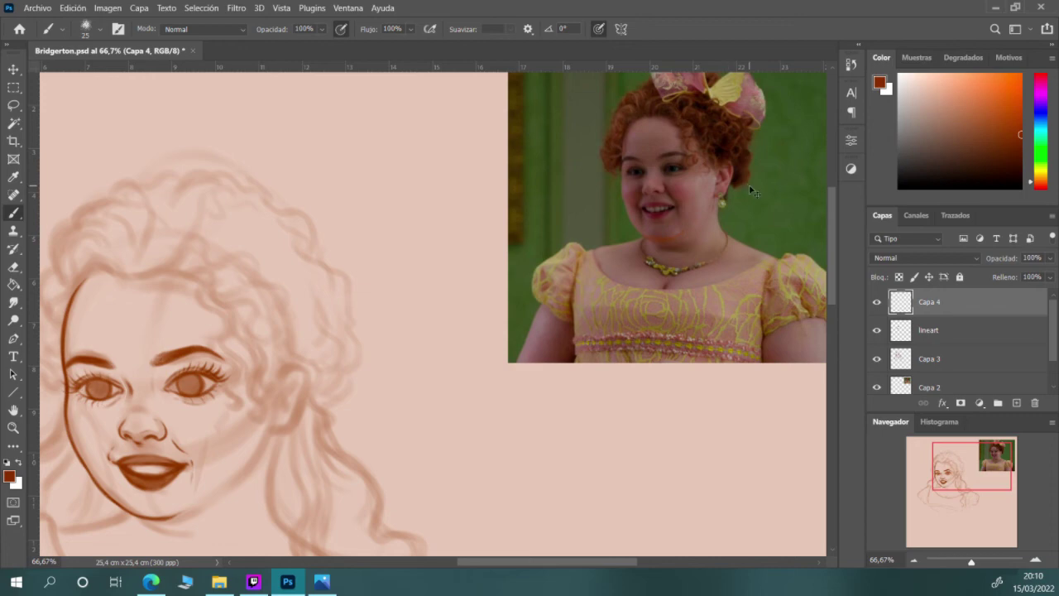
drag(539, 562, 478, 562)
scroll(810, 298, down, 3)
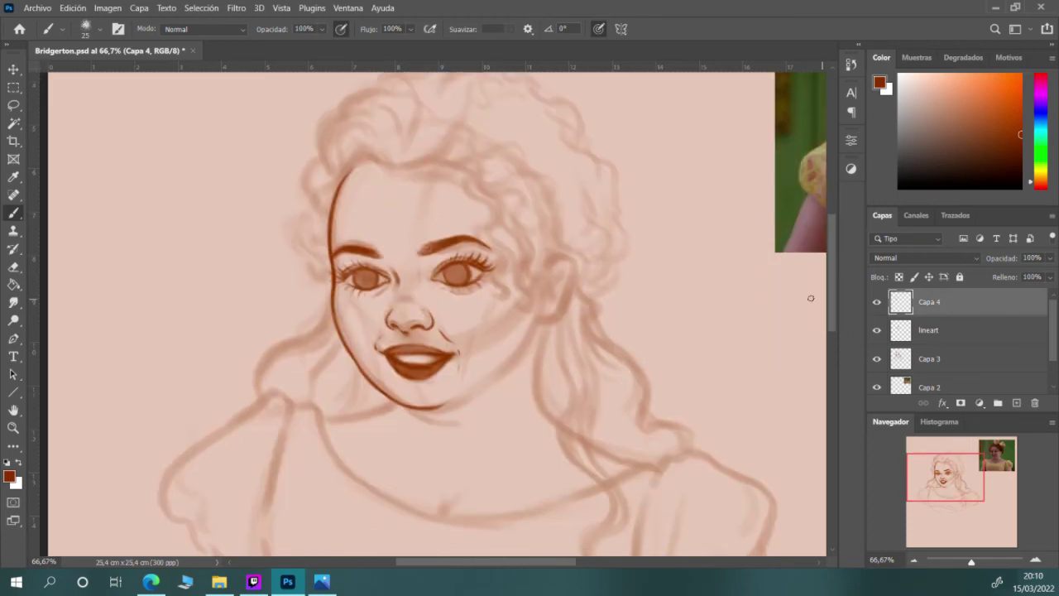
drag(477, 562, 487, 536)
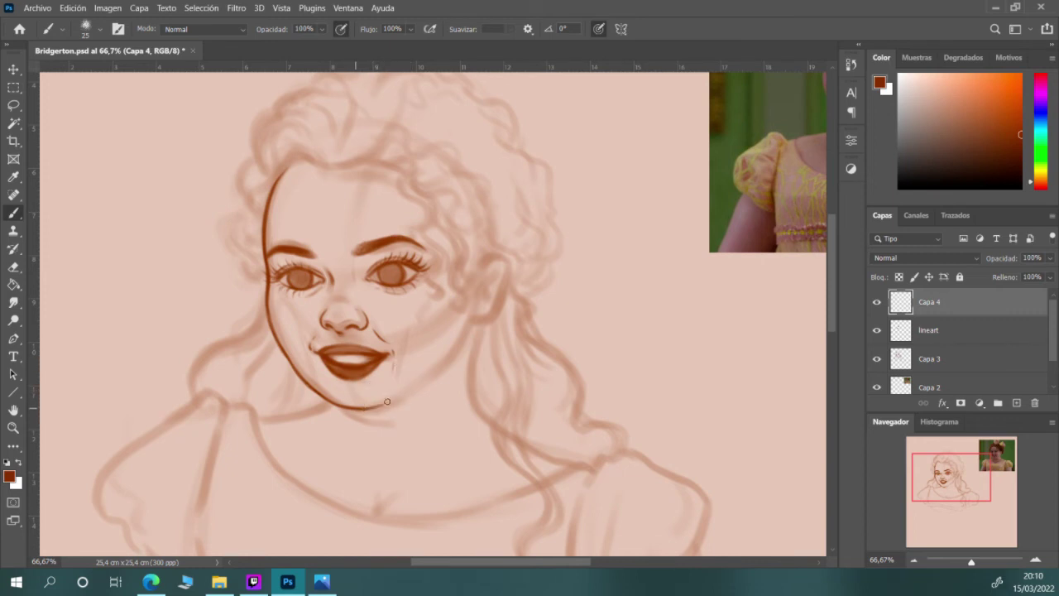
drag(389, 404, 371, 407)
mouse_move(343, 409)
mouse_down()
mouse_move(377, 422)
mouse_move(321, 387)
mouse_move(373, 422)
mouse_move(341, 409)
mouse_move(373, 422)
mouse_up()
click(851, 64)
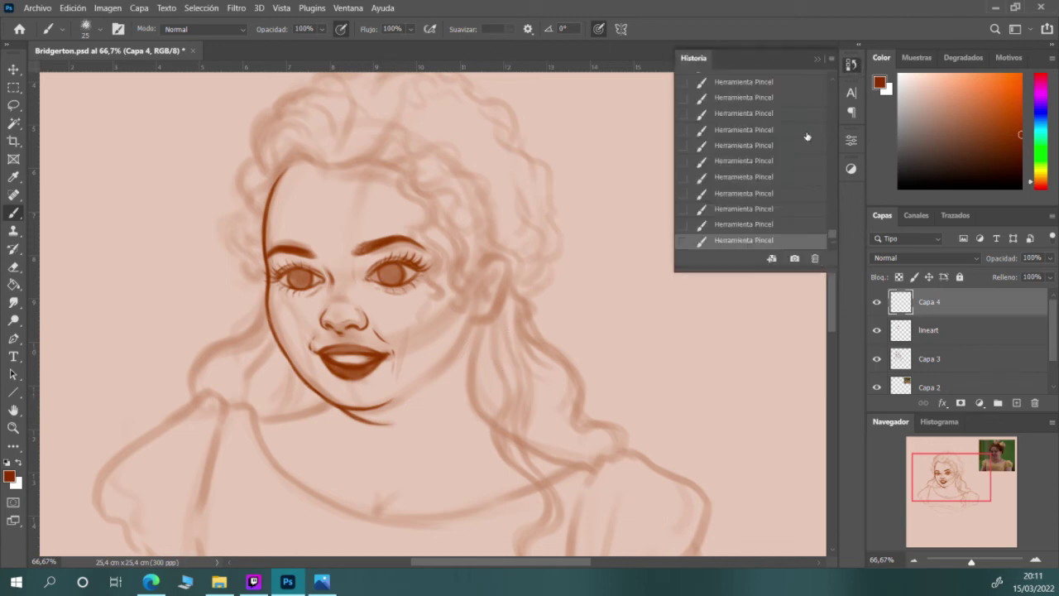
Review earlier history states, switch to the 85 brush preset at a smaller size, and redo the strokes
click(807, 130)
click(807, 98)
click(807, 130)
click(100, 29)
click(79, 239)
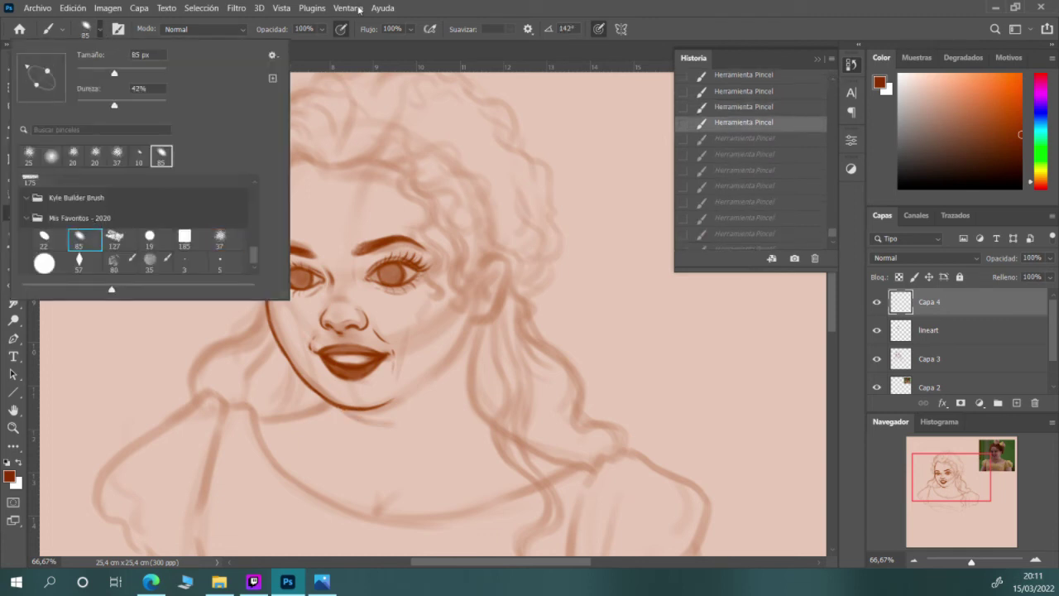
click(346, 377)
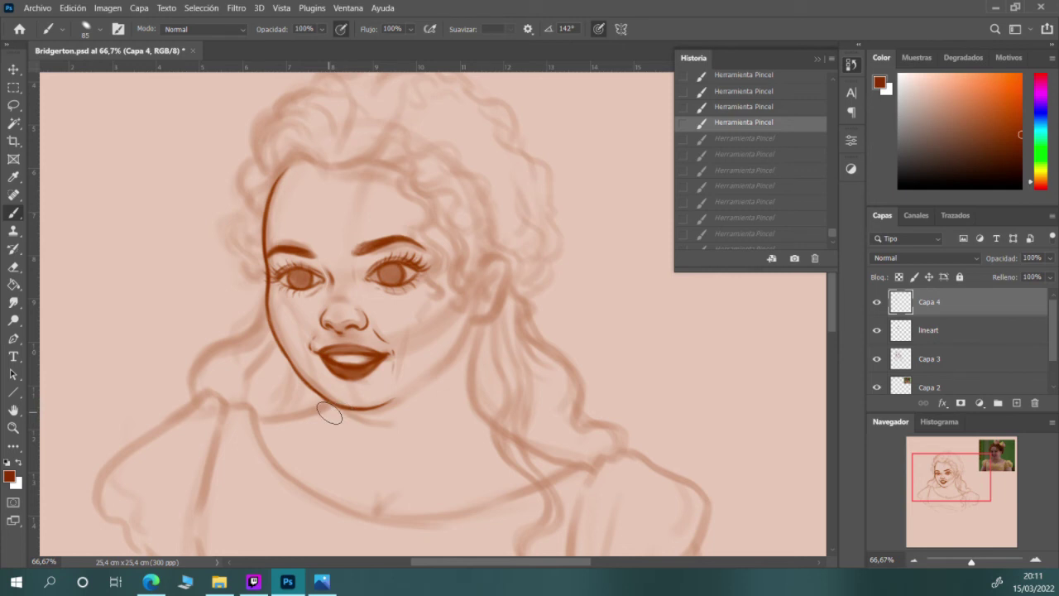
key(bracketleft)
key(bracketleft)
key(bracketleft)
key(bracketleft)
key(bracketleft)
key(bracketleft)
key(ctrl+shift+z)
key(ctrl+shift+z)
key(ctrl+shift+z)
key(ctrl+shift+z)
key(ctrl+shift+z)
key(ctrl+shift+z)
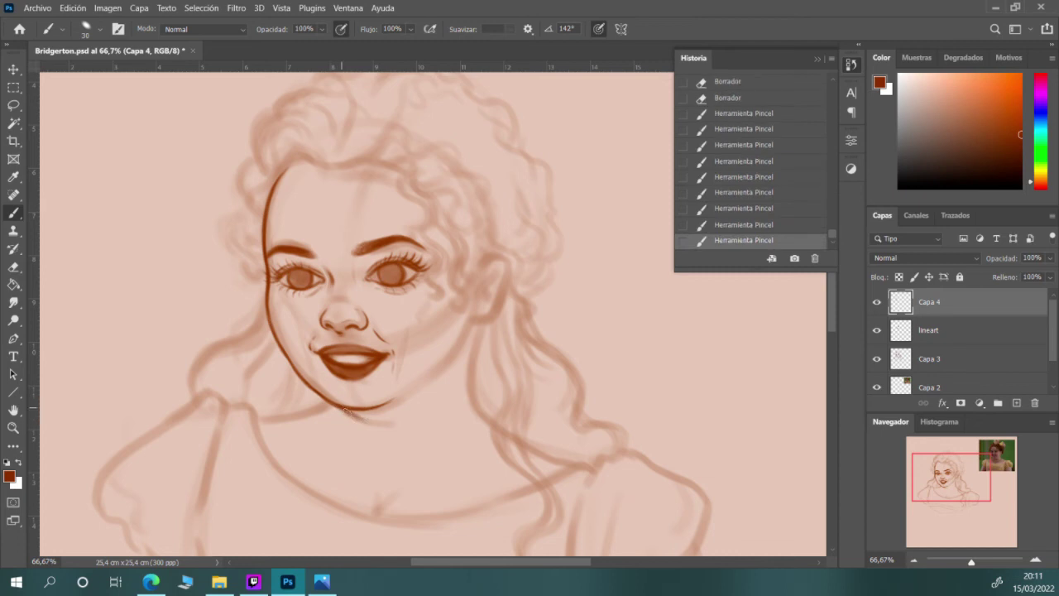
Redraw the chin line with a size-25 brush and erase the faint mark below it
drag(346, 411, 369, 420)
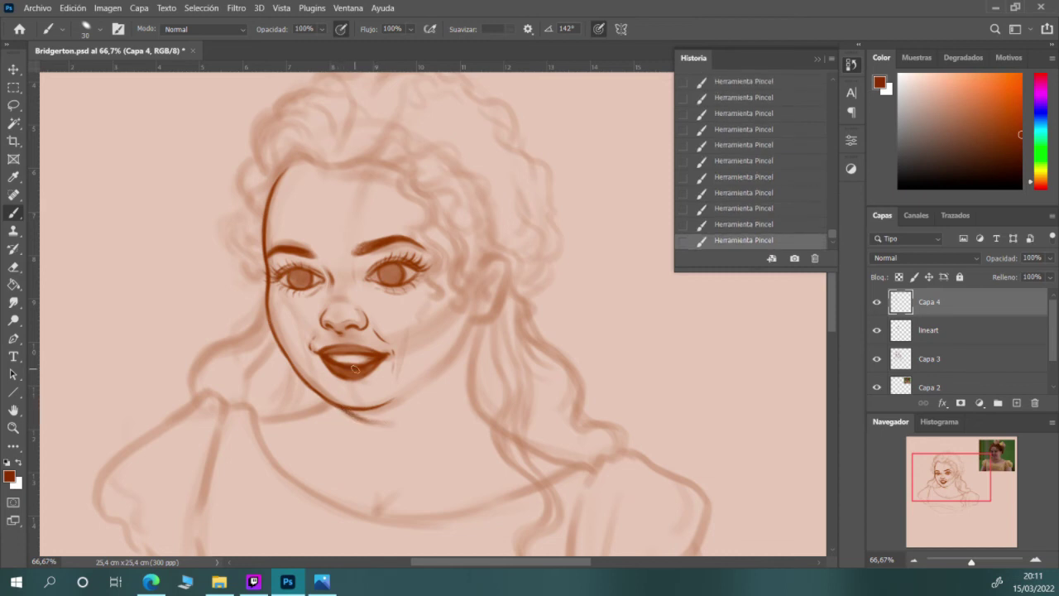
key(bracketright)
key(bracketleft)
drag(357, 409, 373, 408)
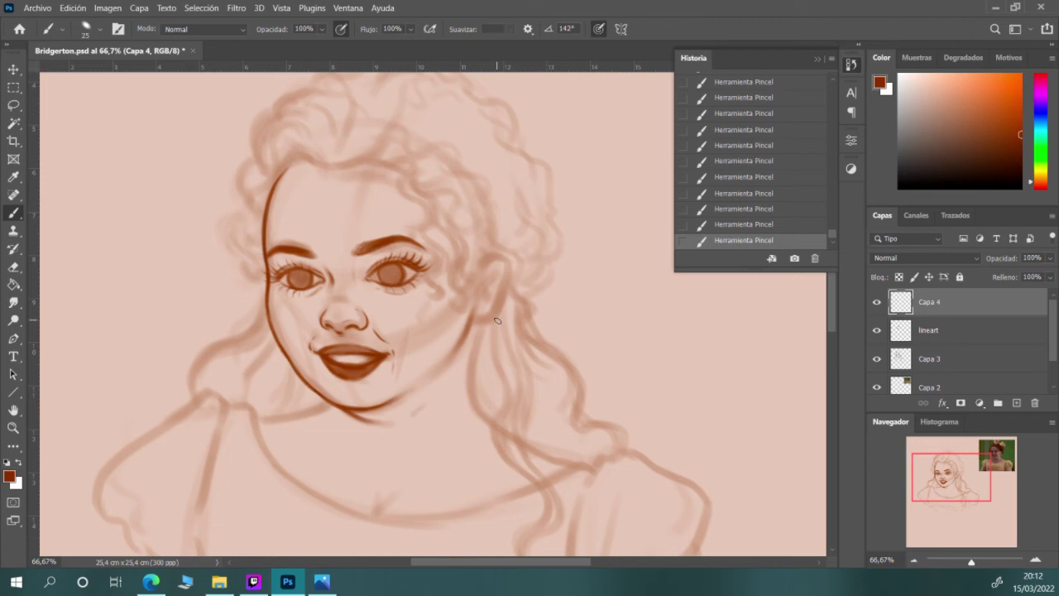
drag(409, 416, 424, 414)
Add small touch-ups near the right eye and nose, then undo them in History
drag(361, 273, 360, 275)
drag(442, 182, 439, 184)
mouse_move(357, 279)
mouse_down()
mouse_move(363, 267)
mouse_move(376, 283)
mouse_up()
drag(370, 328, 373, 333)
mouse_move(374, 331)
mouse_down()
mouse_move(382, 339)
mouse_move(393, 300)
mouse_up()
click(766, 207)
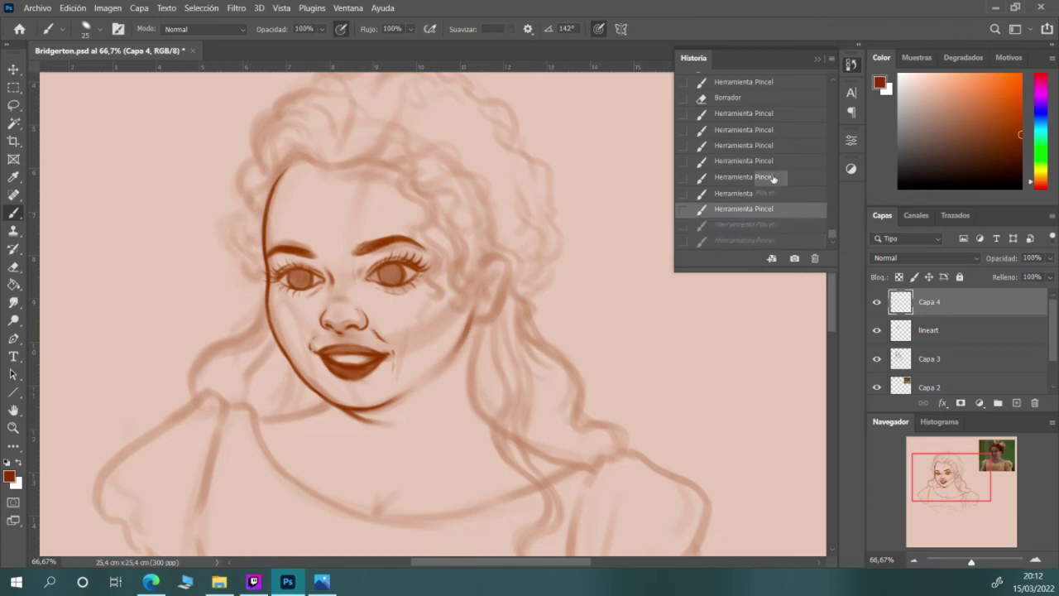
click(771, 176)
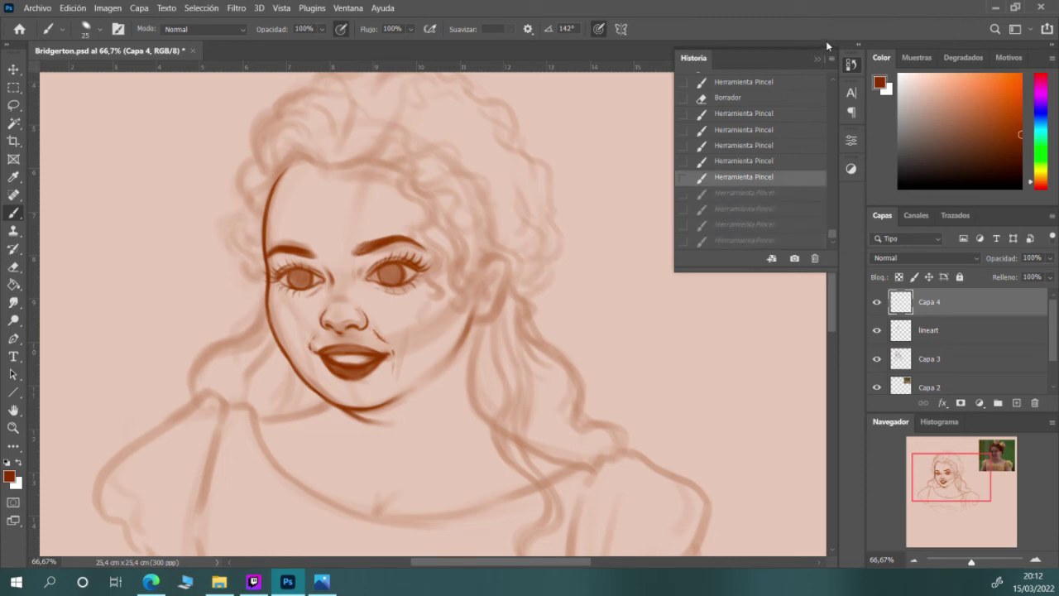
click(818, 59)
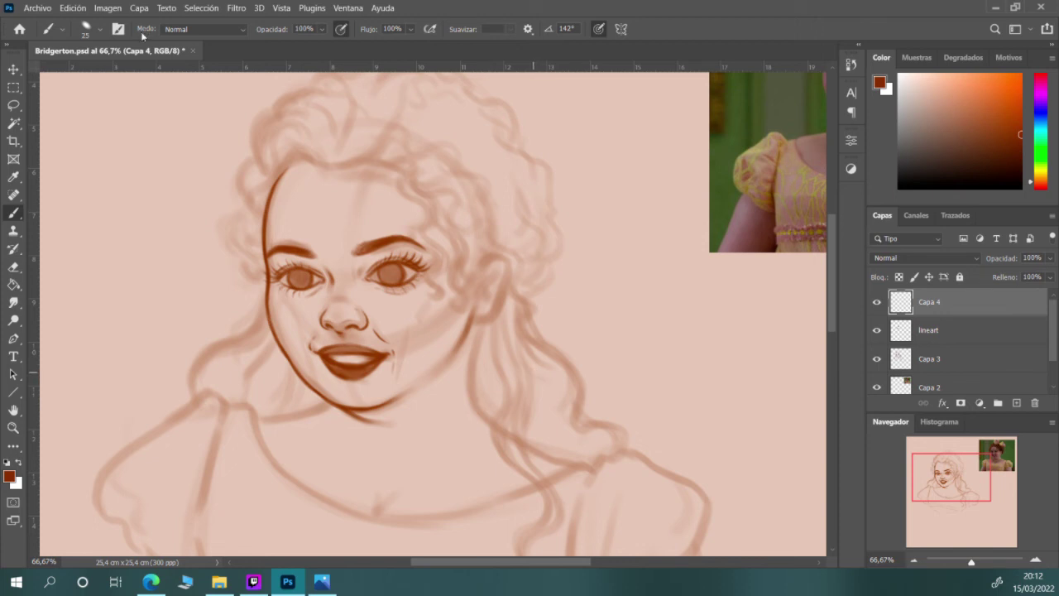
With the 37 brush at size 30, ink the neck line under the chin and the right ear's outer edge
click(100, 29)
click(220, 240)
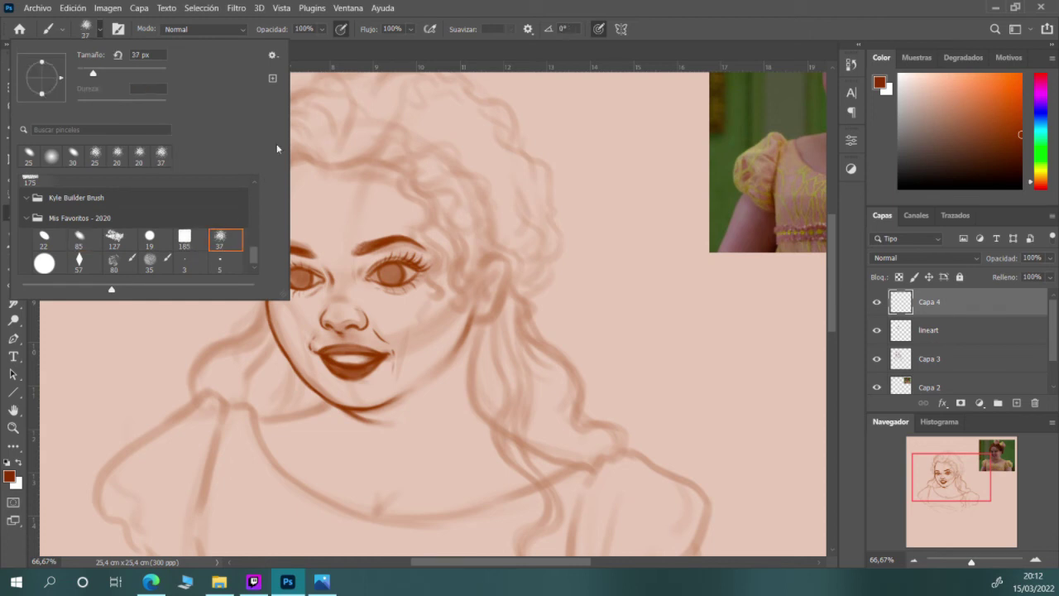
click(461, 209)
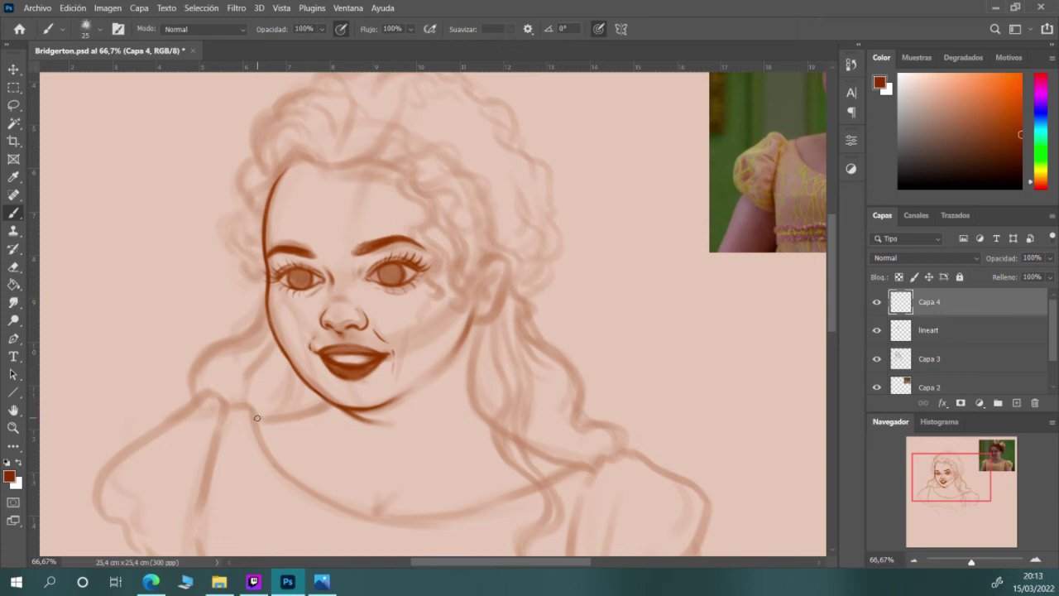
drag(302, 412, 260, 418)
key(bracketright)
mouse_move(259, 418)
mouse_down()
mouse_move(323, 403)
mouse_move(301, 412)
mouse_move(326, 402)
mouse_up()
drag(502, 255, 508, 269)
drag(511, 274, 492, 324)
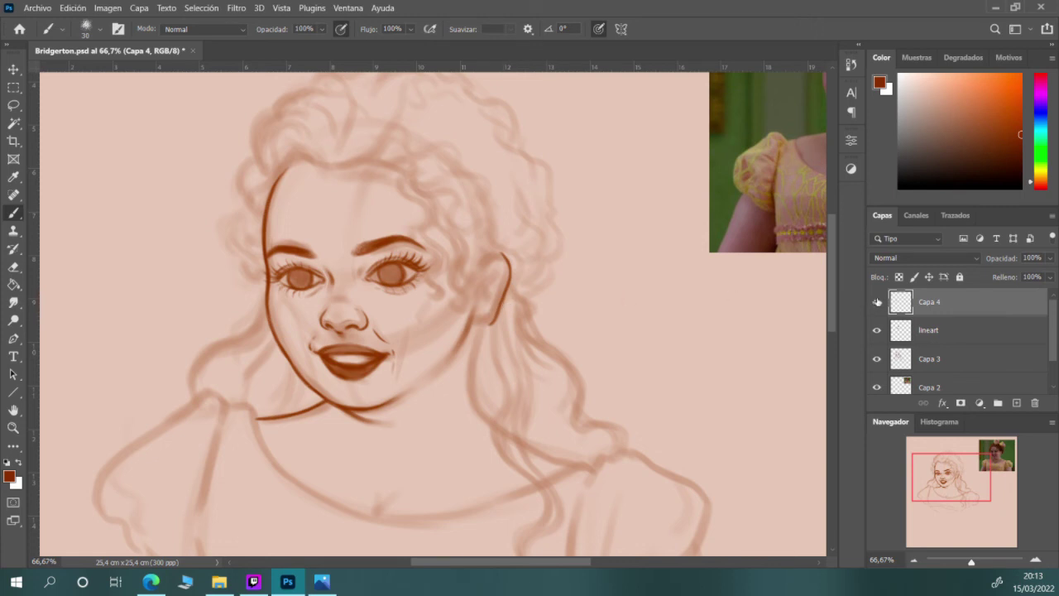
Draw the earlobe, undoing its loop, then add the right ear's inner rim and fold lines
click(878, 302)
click(877, 302)
drag(471, 324, 489, 321)
key(ctrl+z)
key(ctrl+z)
drag(512, 241, 498, 292)
drag(483, 276, 487, 294)
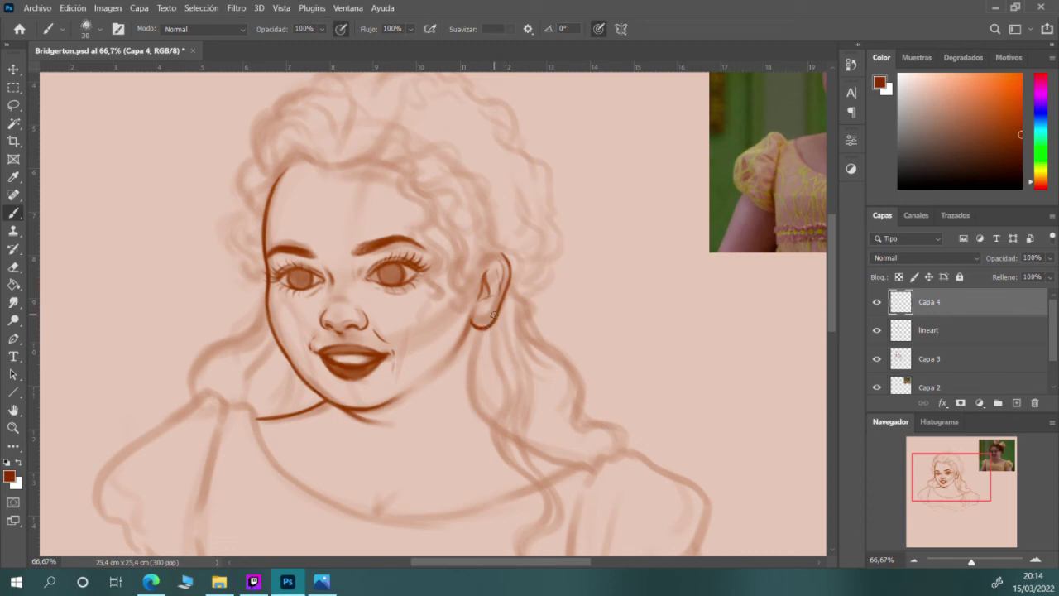
click(879, 303)
Merge Capa 4 down into lineart and add a fresh empty layer above it
click(879, 303)
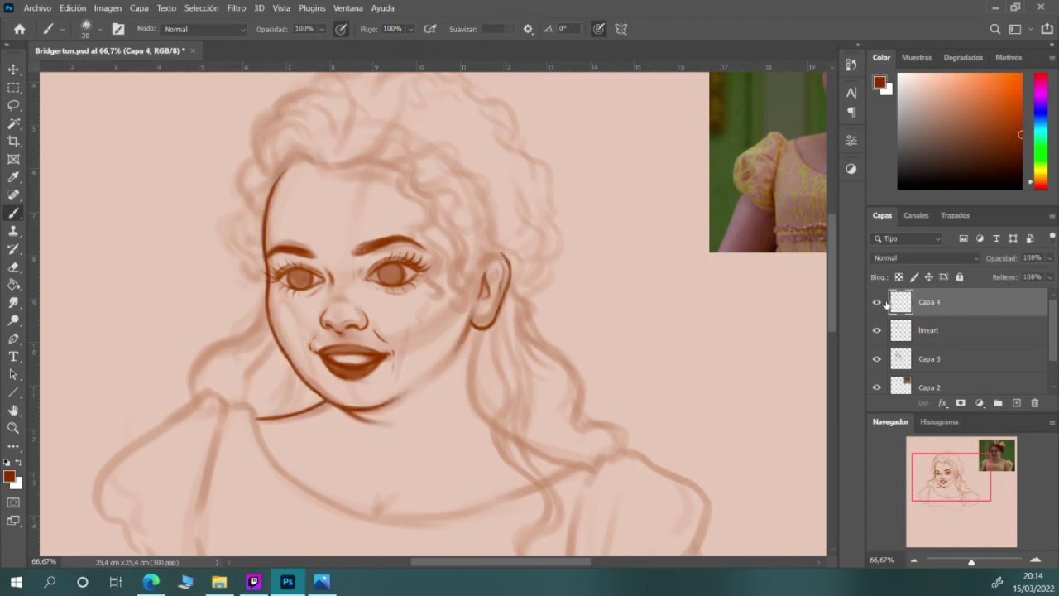
right_click(953, 308)
click(858, 446)
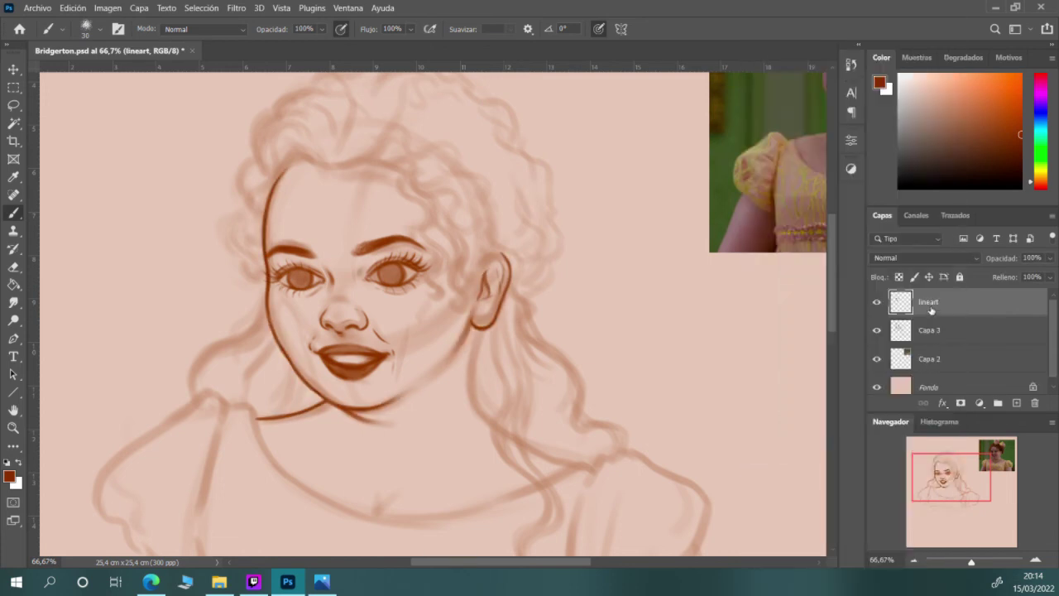
click(1017, 403)
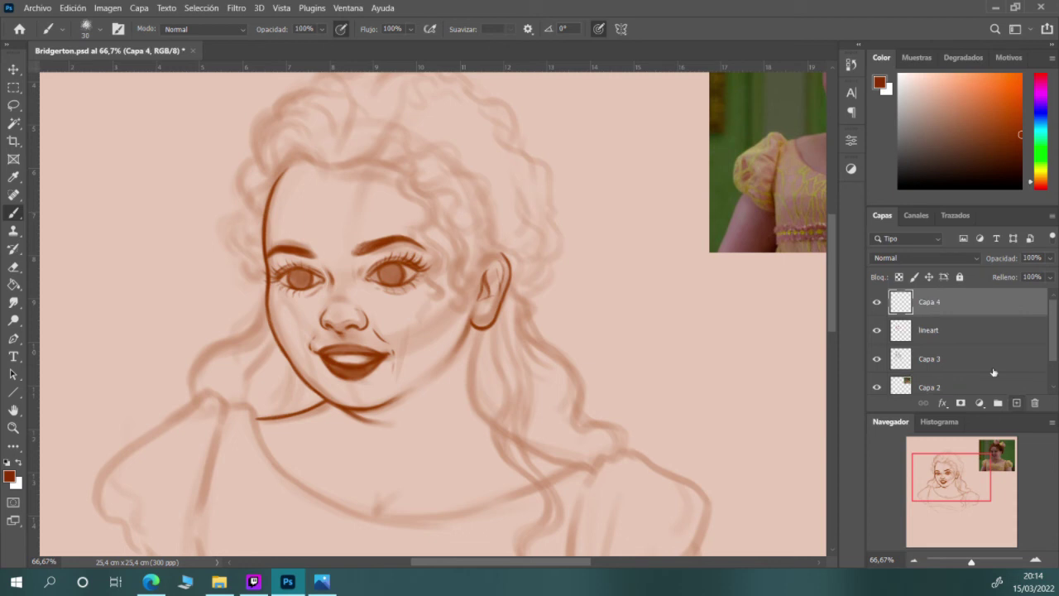
Draw a small loop on the earlobe and a line hanging down from it
drag(479, 330, 480, 328)
drag(478, 332, 473, 368)
drag(474, 356, 478, 404)
Extend the neck line down to the shoulder and zoom the view out to 50%
drag(479, 404, 540, 451)
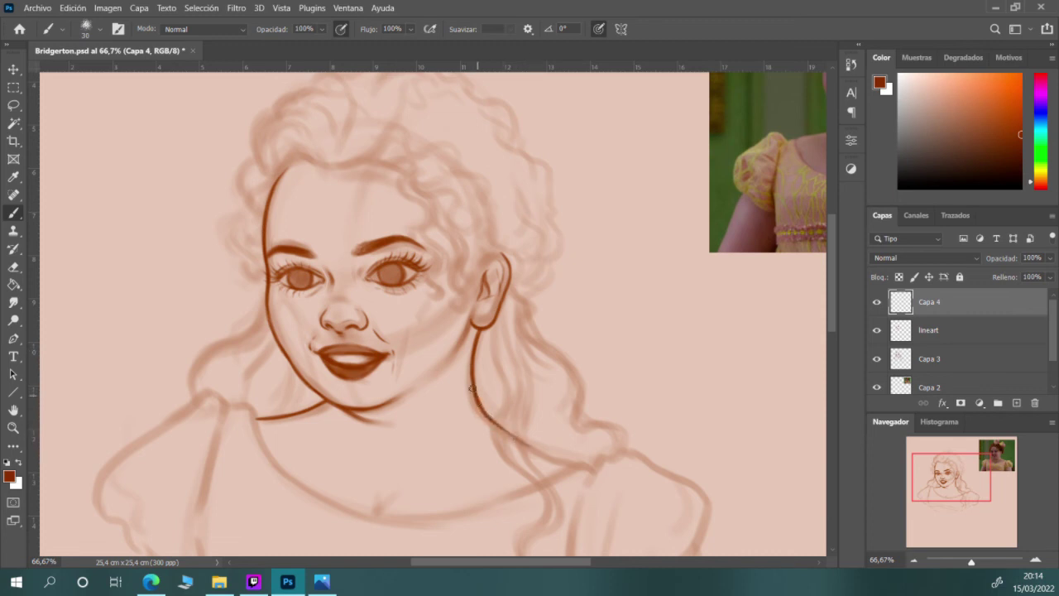
mouse_move(489, 417)
mouse_down()
mouse_move(548, 458)
mouse_move(486, 414)
mouse_move(574, 467)
mouse_up()
click(917, 561)
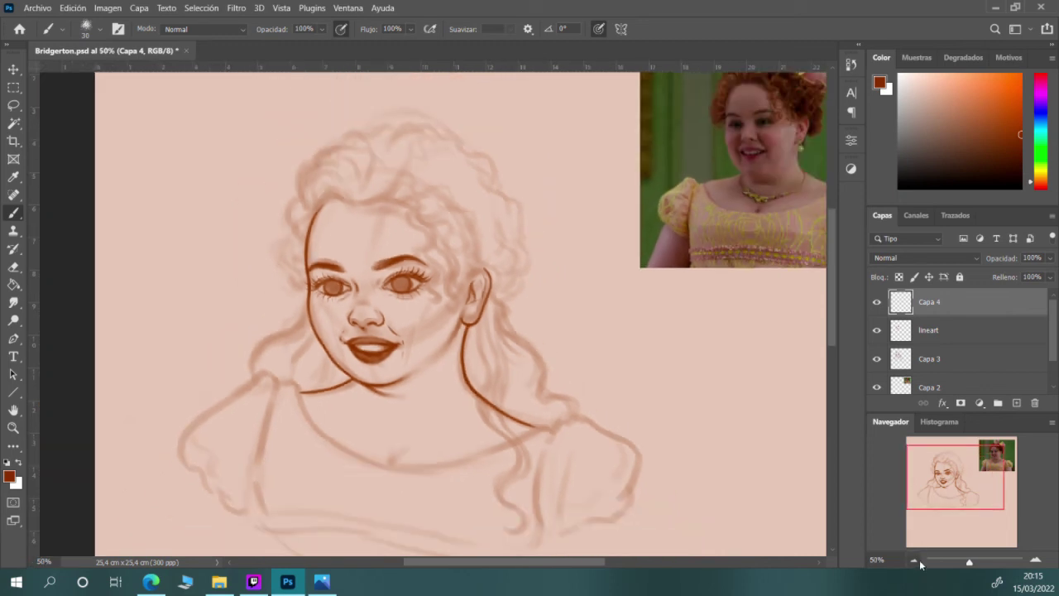
scroll(832, 279, down, 2)
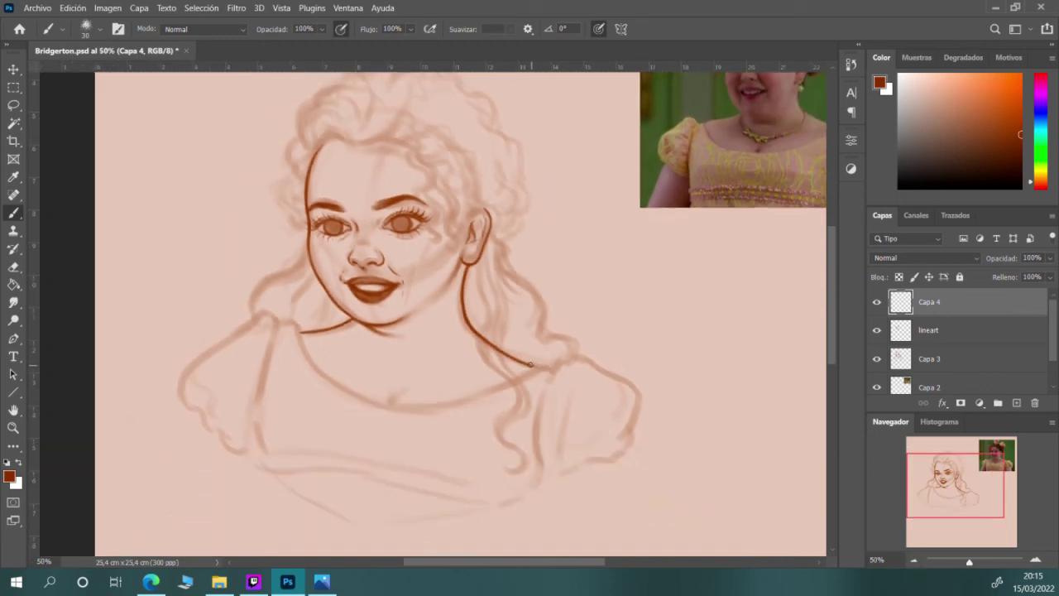
Save Bridgerton.psd and begin a line at the left shoulder
click(37, 8)
click(75, 155)
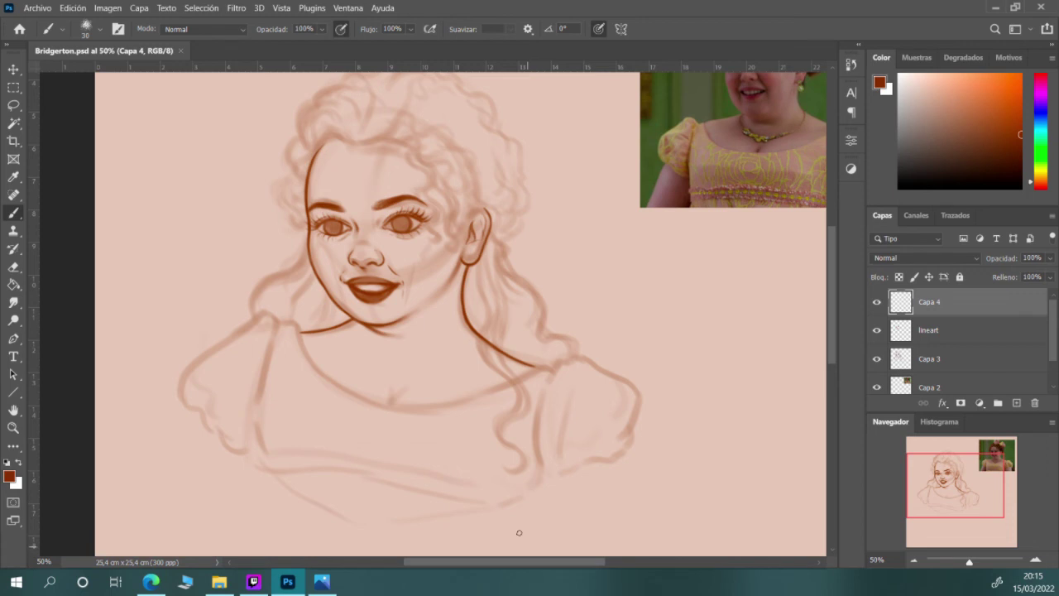
click(37, 7)
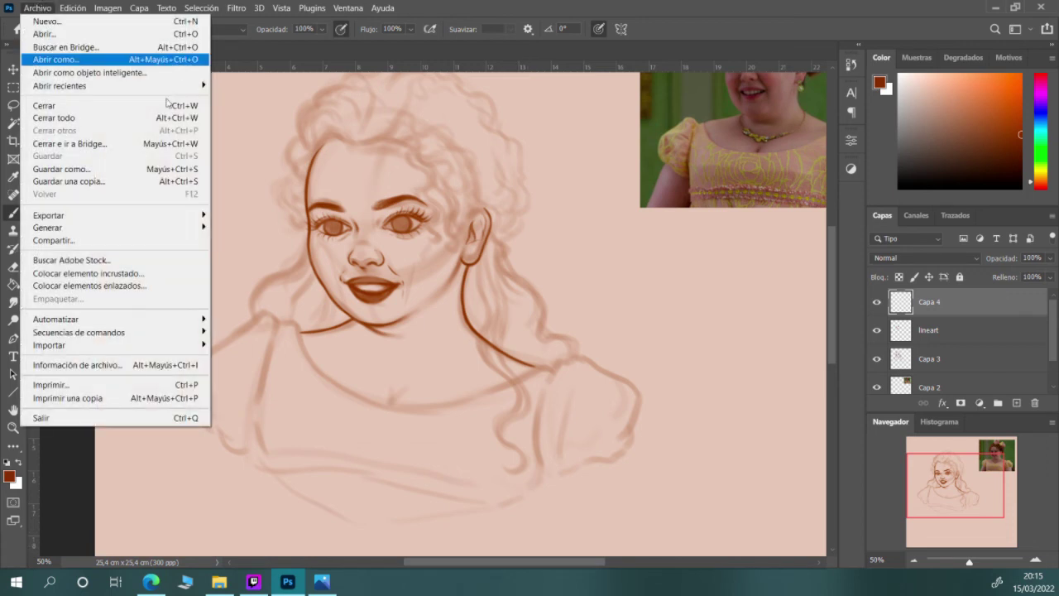
key(Escape)
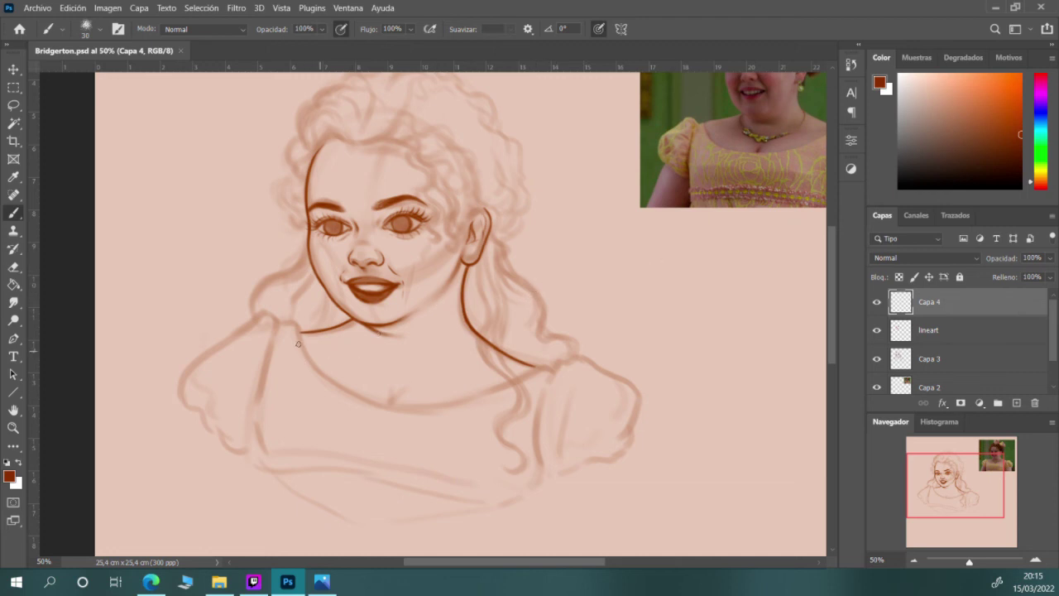
drag(281, 324, 303, 328)
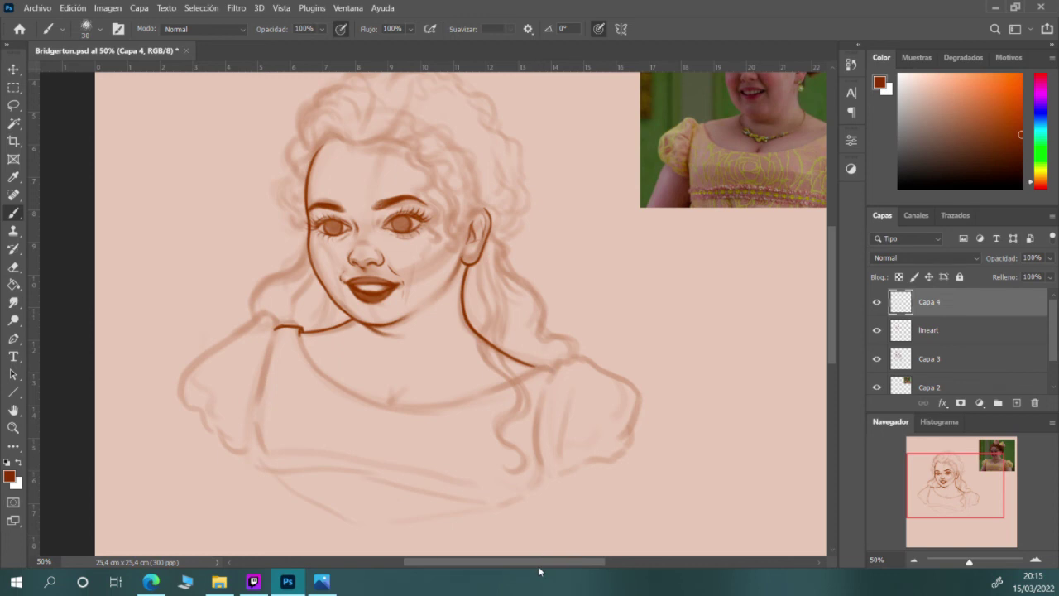
Ink the dark-brown neckline from the left collar across the chest to the right shoulder
drag(539, 566, 553, 566)
scroll(836, 347, up, 3)
scroll(836, 348, down, 2)
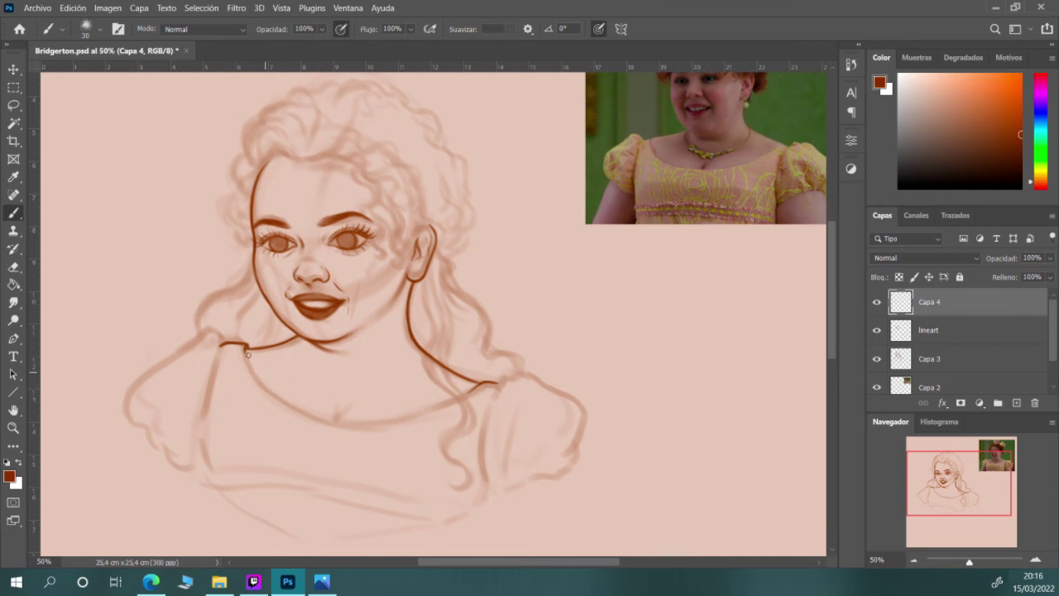
mouse_move(255, 374)
mouse_down()
mouse_move(311, 417)
mouse_move(250, 363)
mouse_move(271, 393)
mouse_move(246, 348)
mouse_move(259, 382)
mouse_move(245, 346)
mouse_move(277, 402)
mouse_move(258, 378)
mouse_move(320, 418)
mouse_move(254, 374)
mouse_up()
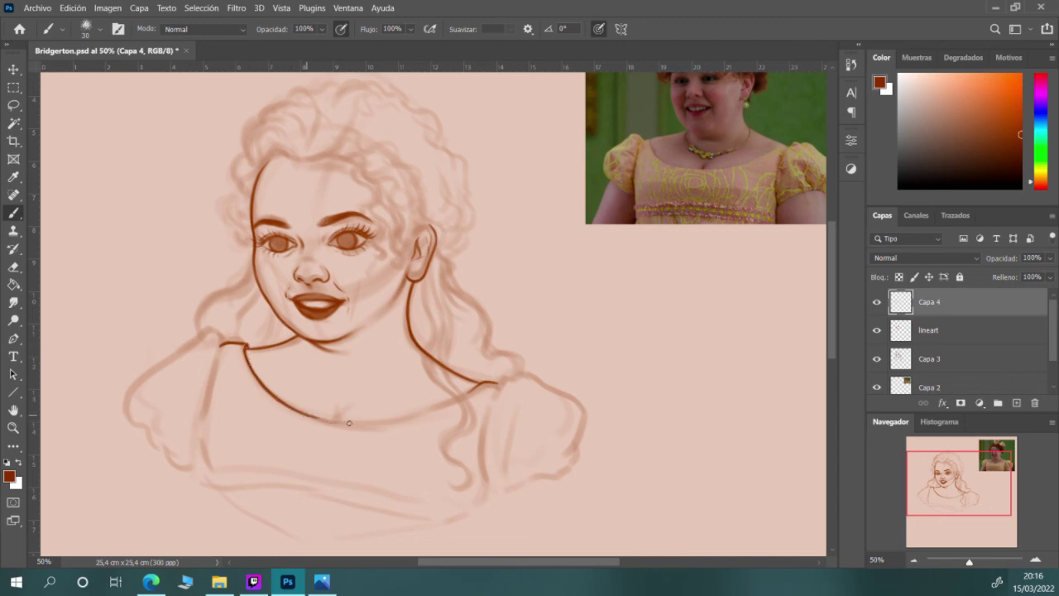
mouse_move(301, 413)
mouse_down()
mouse_move(372, 422)
mouse_move(295, 410)
mouse_move(392, 421)
mouse_move(342, 425)
mouse_move(424, 412)
mouse_move(402, 408)
mouse_move(354, 426)
mouse_move(442, 405)
mouse_move(382, 423)
mouse_move(466, 394)
mouse_up()
drag(395, 422, 476, 386)
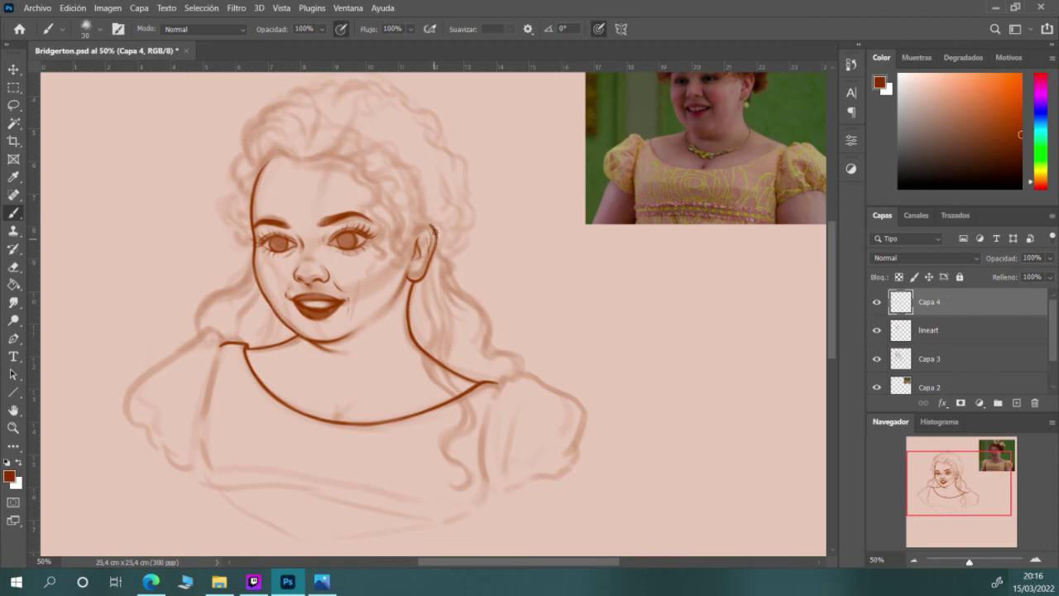
drag(435, 230, 427, 268)
Draw the left bodice edge down from the neckline, join it to the shoulder, then add the right edge
mouse_move(217, 346)
mouse_down()
mouse_move(197, 435)
mouse_move(201, 449)
mouse_move(201, 411)
mouse_move(207, 477)
mouse_up()
mouse_move(199, 440)
mouse_down()
mouse_move(205, 478)
mouse_move(197, 410)
mouse_up()
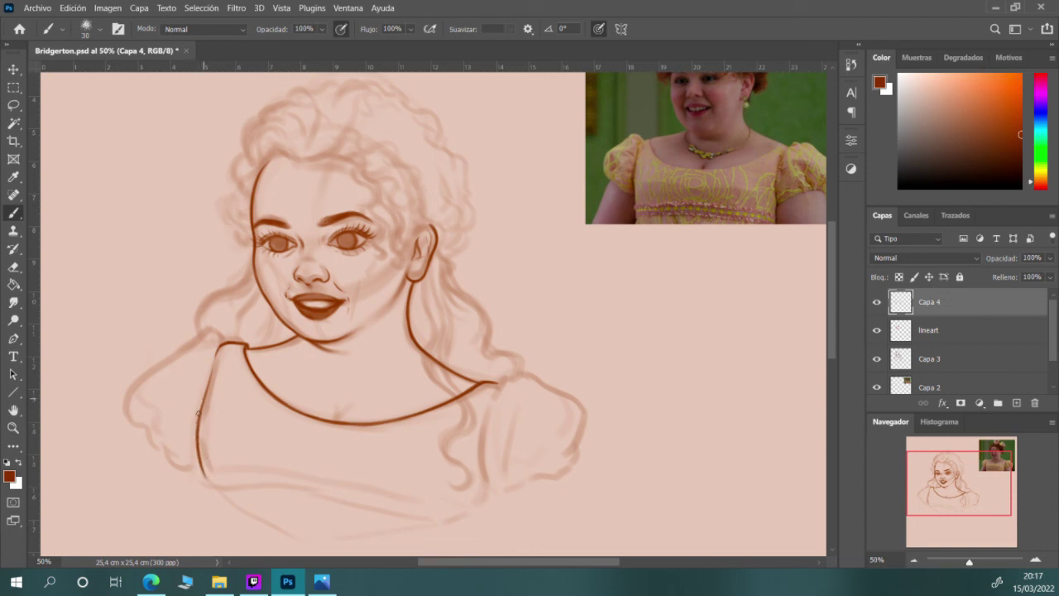
drag(211, 346, 223, 341)
drag(204, 475, 210, 478)
drag(487, 408, 485, 483)
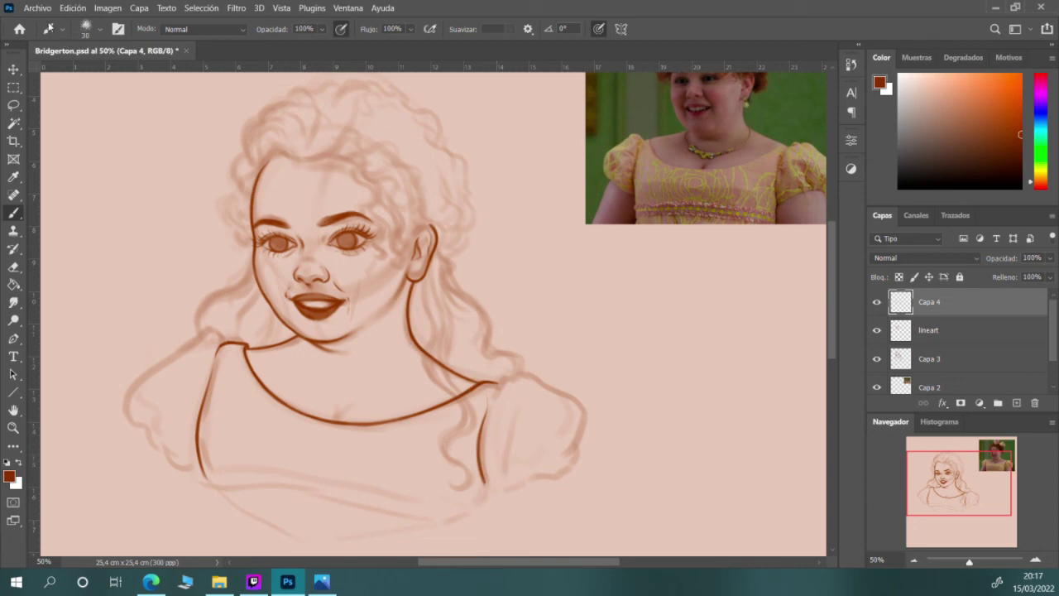
Save the portrait file with Archivo > Guardar, then ink the top edge of the left shoulder
click(37, 8)
click(68, 155)
drag(219, 334, 223, 339)
mouse_move(192, 341)
mouse_down()
mouse_move(214, 333)
mouse_move(197, 333)
mouse_up()
drag(183, 351, 191, 339)
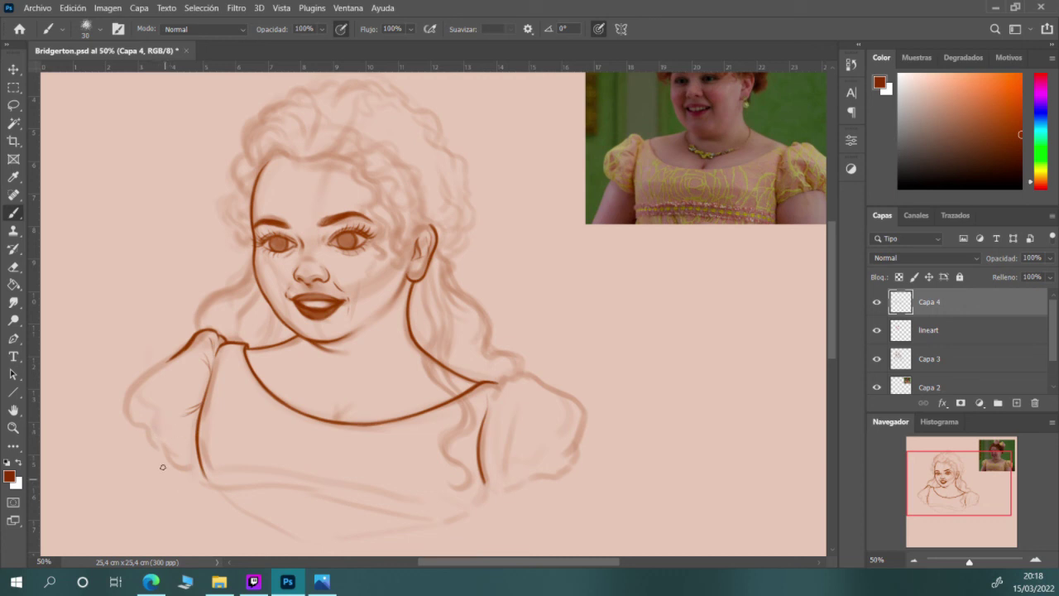
Outline the left puffed sleeve's lower edge, outer edge and upper curve in dark brown
mouse_move(162, 440)
mouse_down()
mouse_move(174, 462)
mouse_move(165, 455)
mouse_move(202, 472)
mouse_up()
drag(139, 426, 152, 447)
drag(152, 437, 165, 453)
mouse_move(141, 412)
mouse_down()
mouse_move(151, 394)
mouse_move(126, 414)
mouse_move(141, 433)
mouse_up()
mouse_move(124, 416)
mouse_down()
mouse_move(129, 395)
mouse_move(128, 418)
mouse_move(126, 410)
mouse_up()
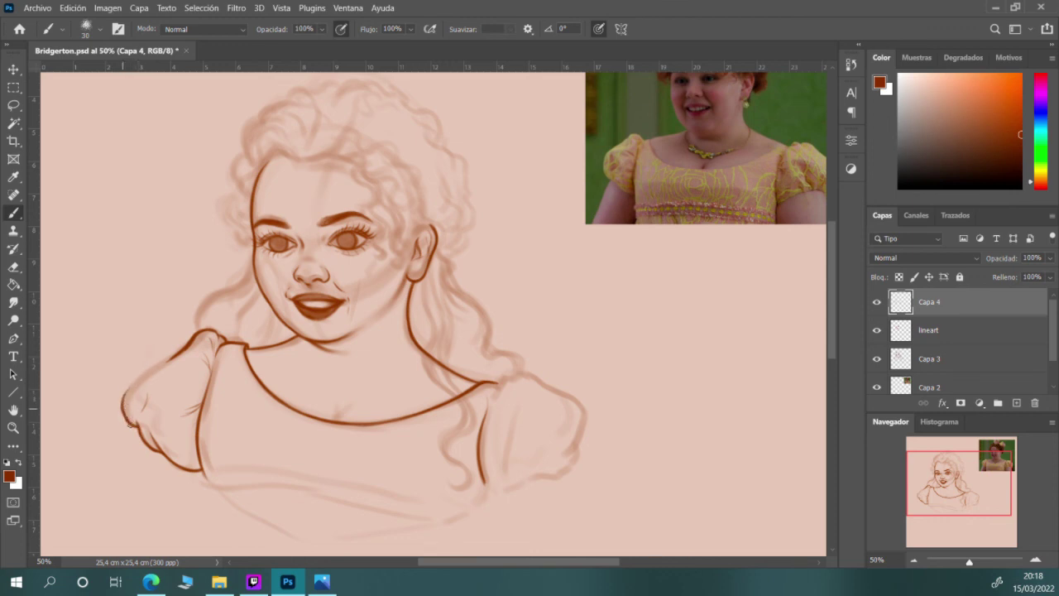
mouse_move(124, 397)
mouse_down()
mouse_move(133, 369)
mouse_move(129, 386)
mouse_move(178, 353)
mouse_move(128, 372)
mouse_up()
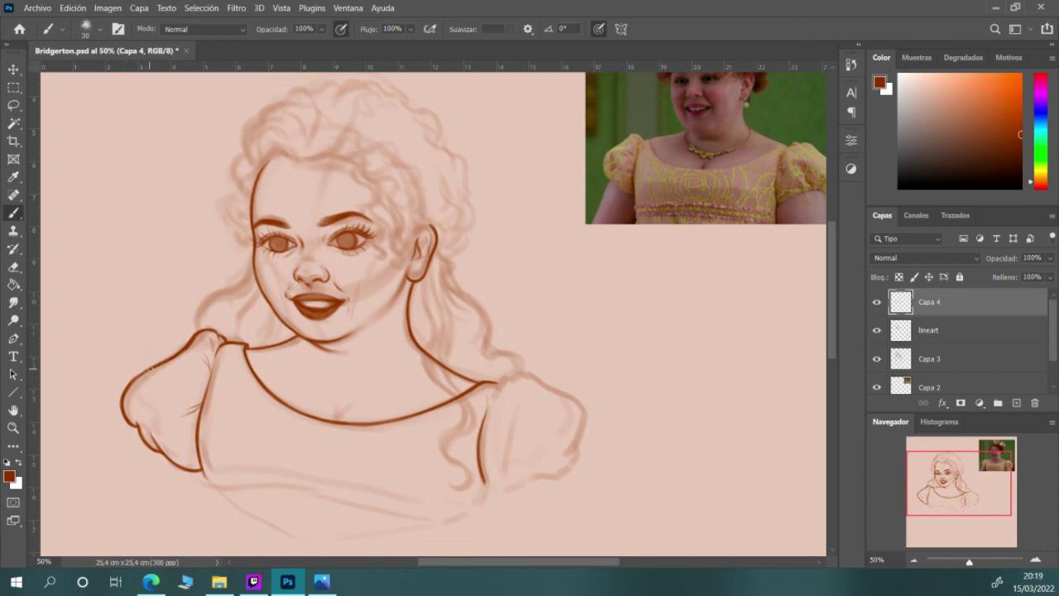
Touch up the left sleeve's top, the neckline's right end and the right bodice line's bottom
mouse_move(124, 370)
mouse_down()
mouse_move(142, 376)
mouse_move(132, 390)
mouse_move(149, 369)
mouse_up()
drag(506, 378, 518, 371)
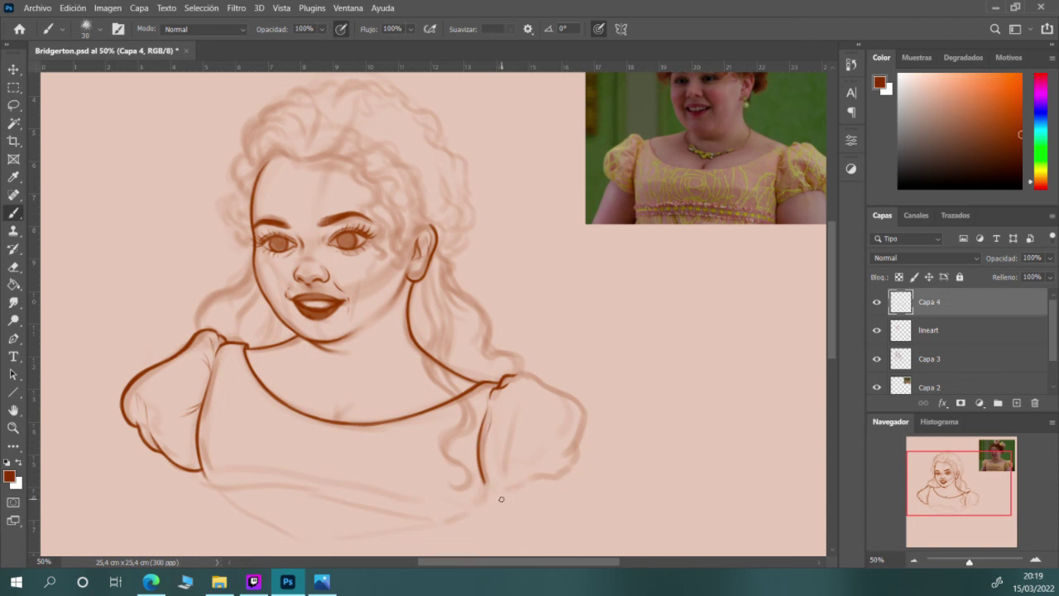
drag(484, 480, 512, 489)
Outline the right puffed sleeve's top, outer edge, underside and inner edge in dark brown
key(alt+Tab)
drag(522, 432, 530, 470)
mouse_move(530, 470)
mouse_down()
mouse_move(507, 486)
mouse_move(537, 474)
mouse_up()
drag(520, 373, 537, 377)
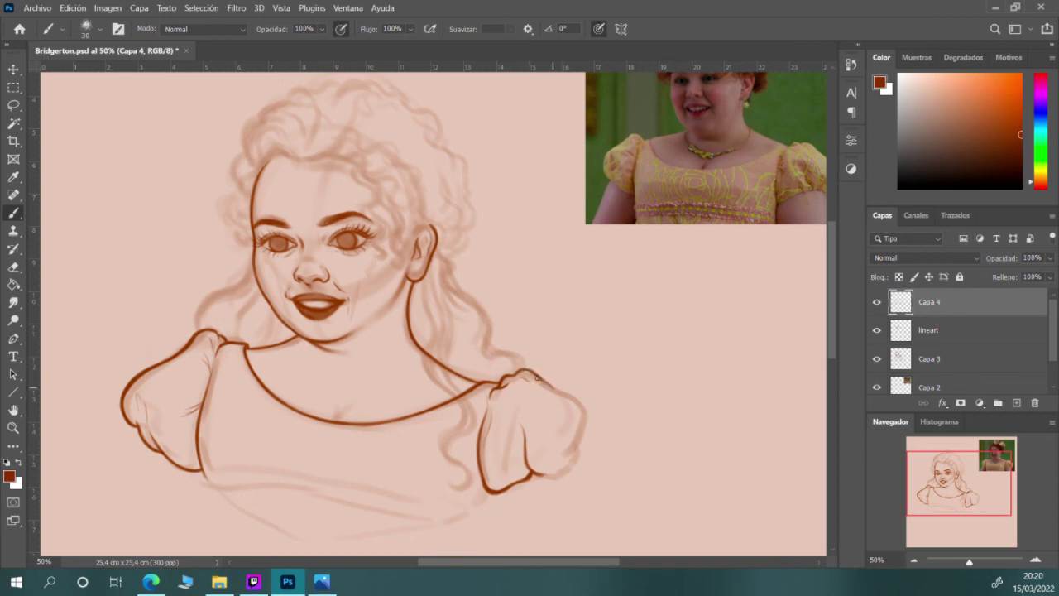
mouse_move(530, 372)
mouse_down()
mouse_move(585, 398)
mouse_move(555, 390)
mouse_move(585, 401)
mouse_move(561, 392)
mouse_move(591, 421)
mouse_up()
drag(587, 407, 583, 431)
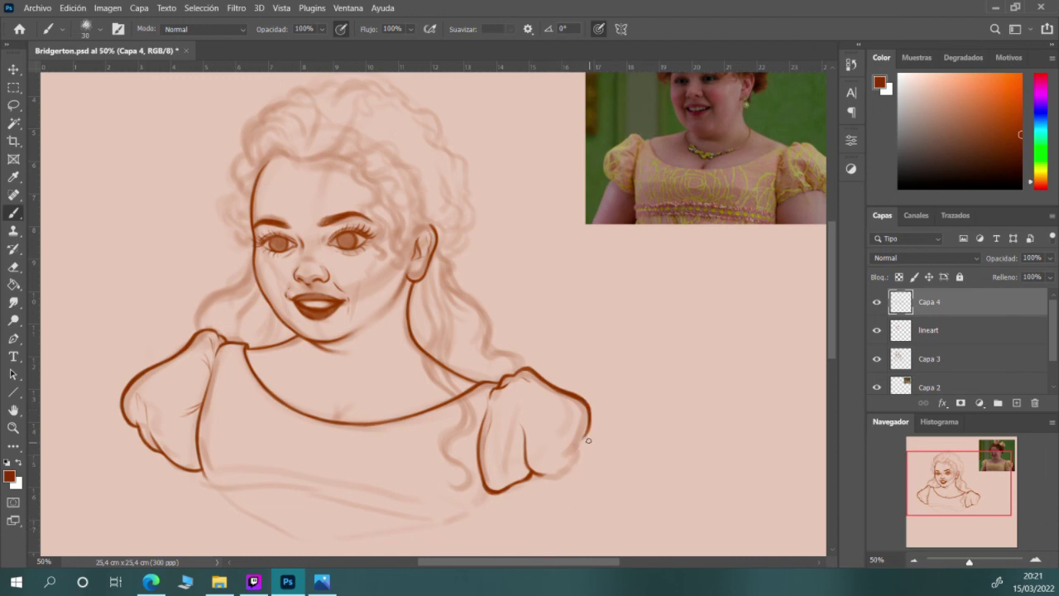
drag(590, 432, 592, 440)
mouse_move(554, 467)
mouse_down()
mouse_move(591, 449)
mouse_move(564, 459)
mouse_move(581, 443)
mouse_move(552, 470)
mouse_move(587, 455)
mouse_move(594, 435)
mouse_move(583, 458)
mouse_up()
drag(501, 400, 489, 442)
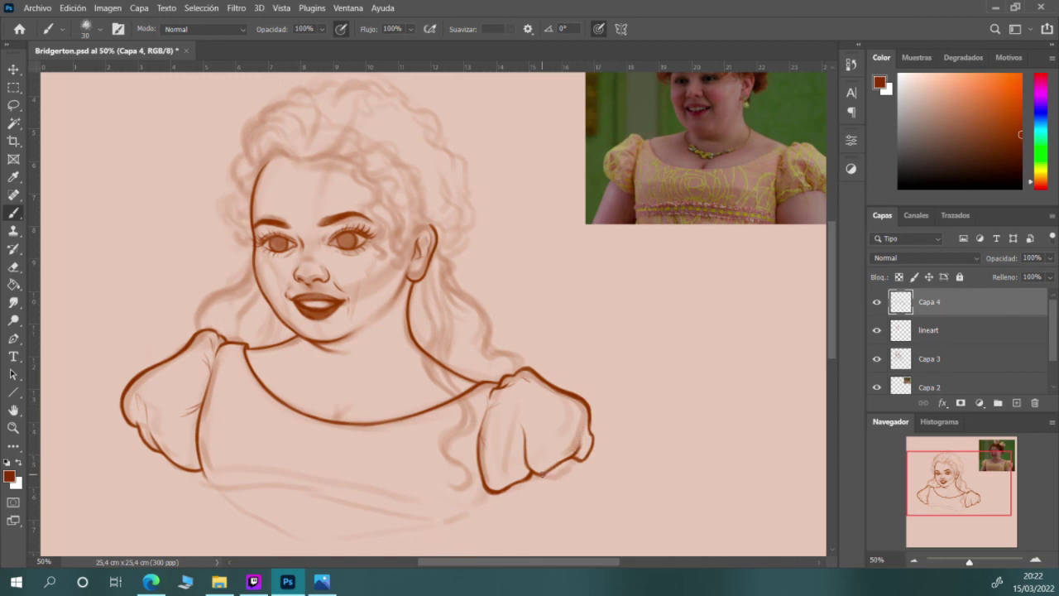
drag(544, 465, 549, 449)
Undo the last few brush strokes by stepping back to an earlier History state
click(852, 64)
click(781, 196)
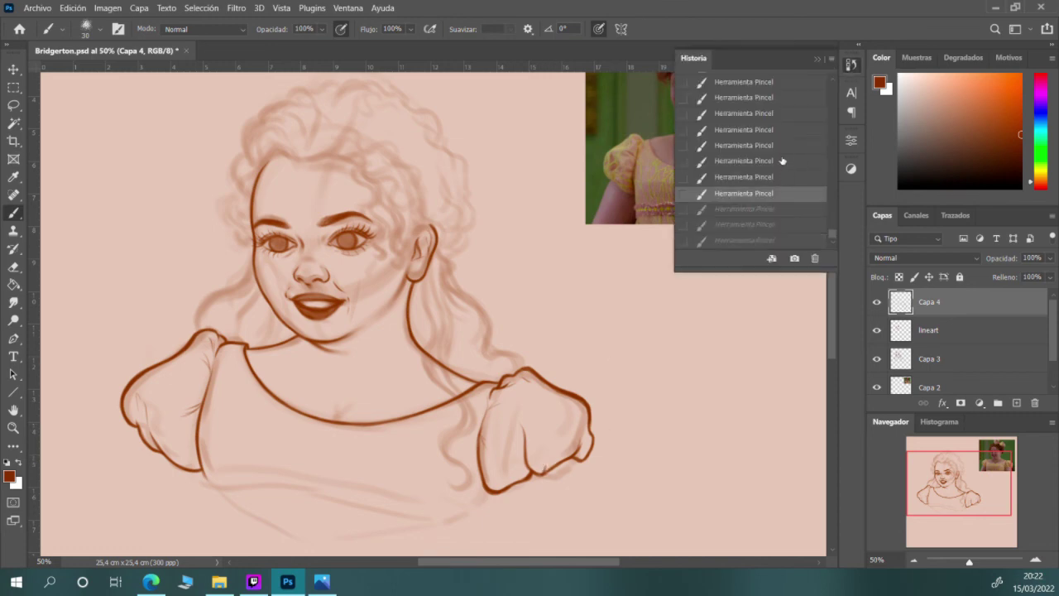
click(787, 159)
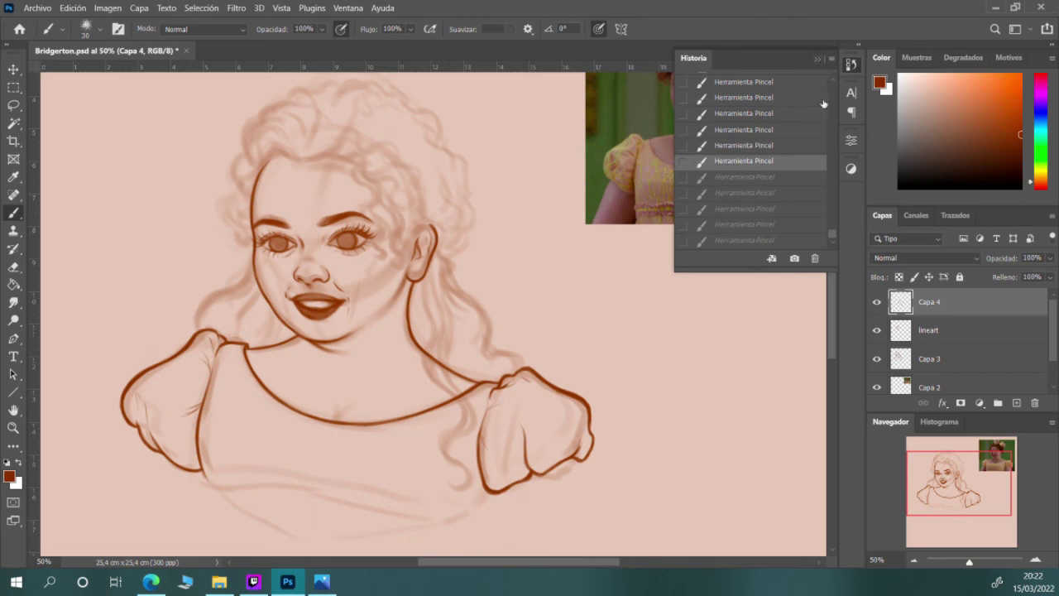
click(819, 59)
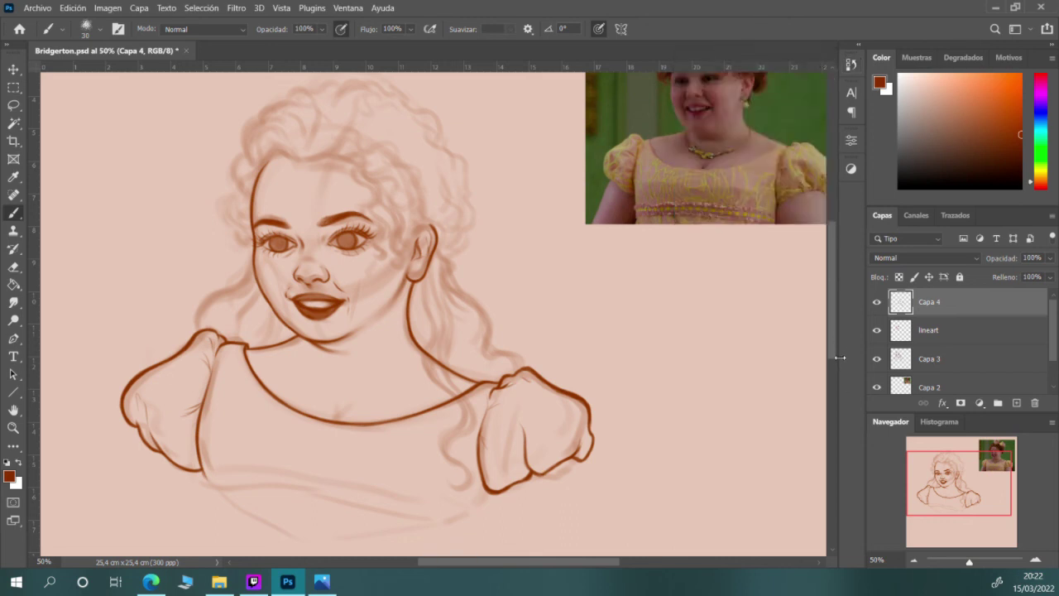
scroll(835, 358, down, 3)
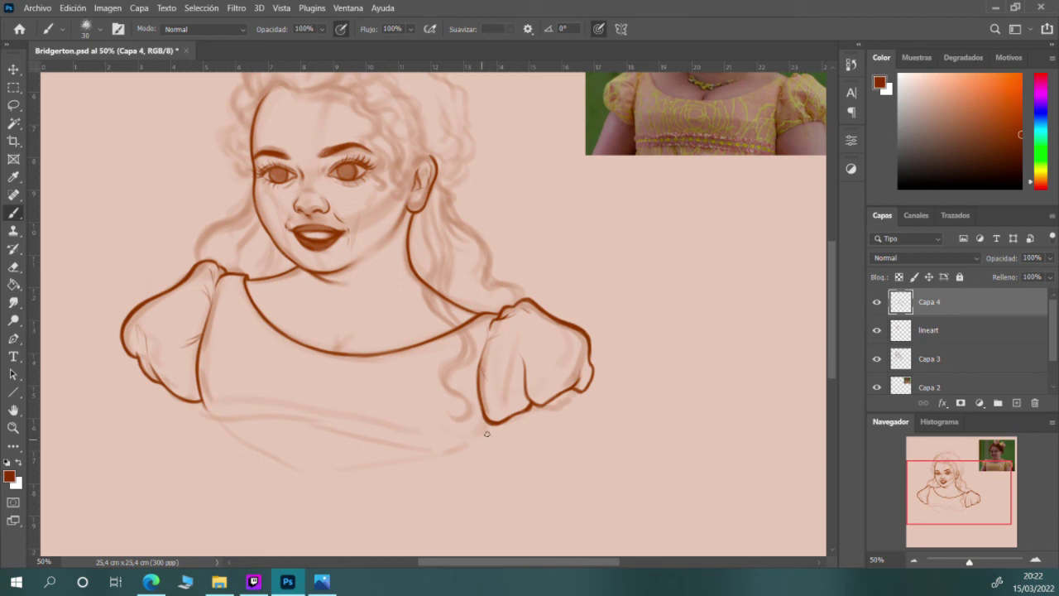
Extend both sleeve outlines further down and add a short stroke beside the left sleeve's end
drag(482, 417, 482, 434)
drag(202, 402, 203, 410)
mouse_move(236, 422)
mouse_down()
mouse_move(270, 422)
mouse_move(223, 422)
mouse_move(306, 421)
mouse_up()
Draw and darken the bodice's lower edge line from left to right across the dress
drag(281, 413, 306, 416)
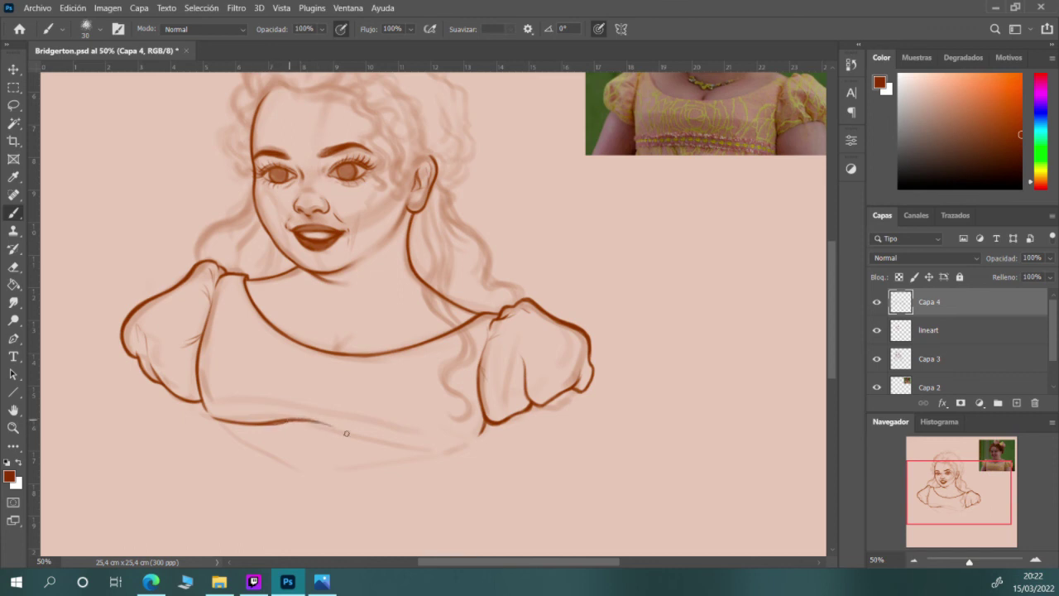
drag(290, 422, 448, 450)
drag(240, 427, 295, 421)
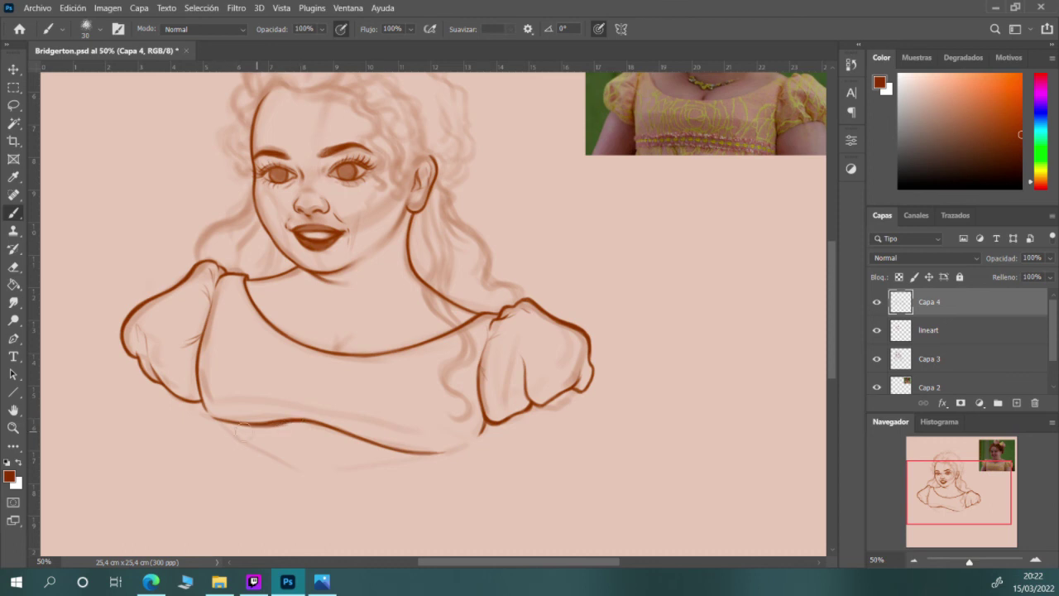
mouse_move(251, 429)
mouse_down()
mouse_move(286, 423)
mouse_move(242, 423)
mouse_move(303, 422)
mouse_up()
drag(223, 428, 311, 436)
drag(290, 436, 414, 462)
drag(341, 442, 434, 457)
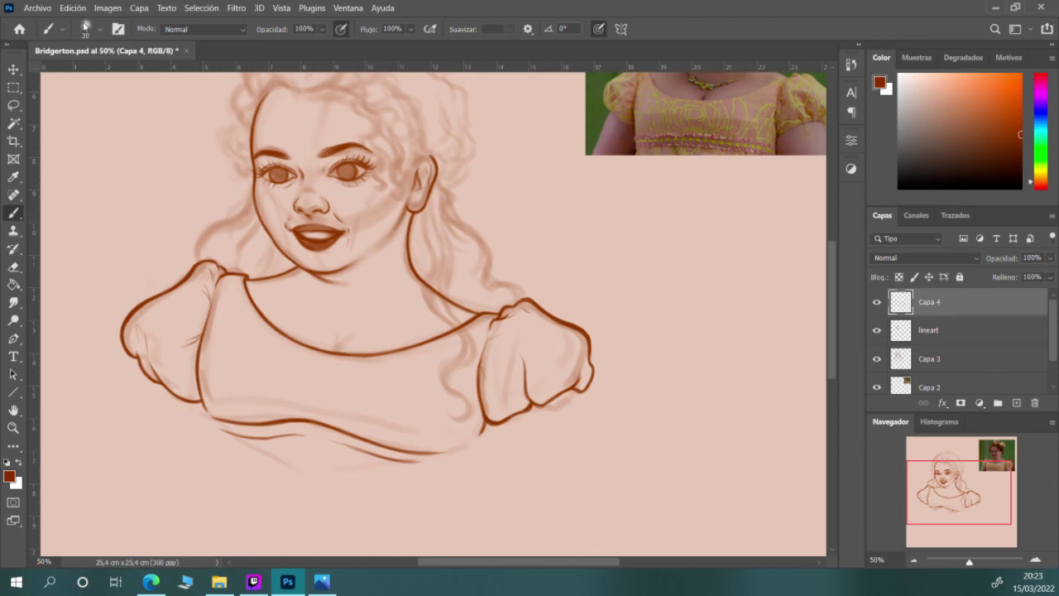
Save the file, then add a small dark-brown mark at the neckline centre
click(37, 7)
click(106, 154)
drag(338, 343, 338, 351)
drag(340, 343, 339, 350)
scroll(834, 273, up, 5)
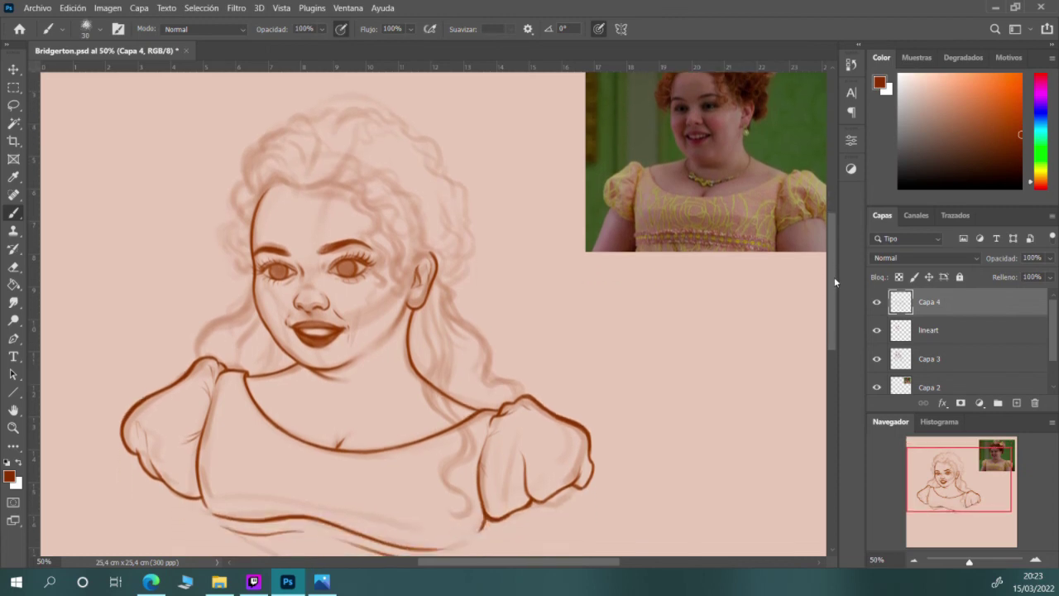
Zoom the canvas out to 33.33% to show the whole page beside the reference photo
scroll(834, 278, up, 2)
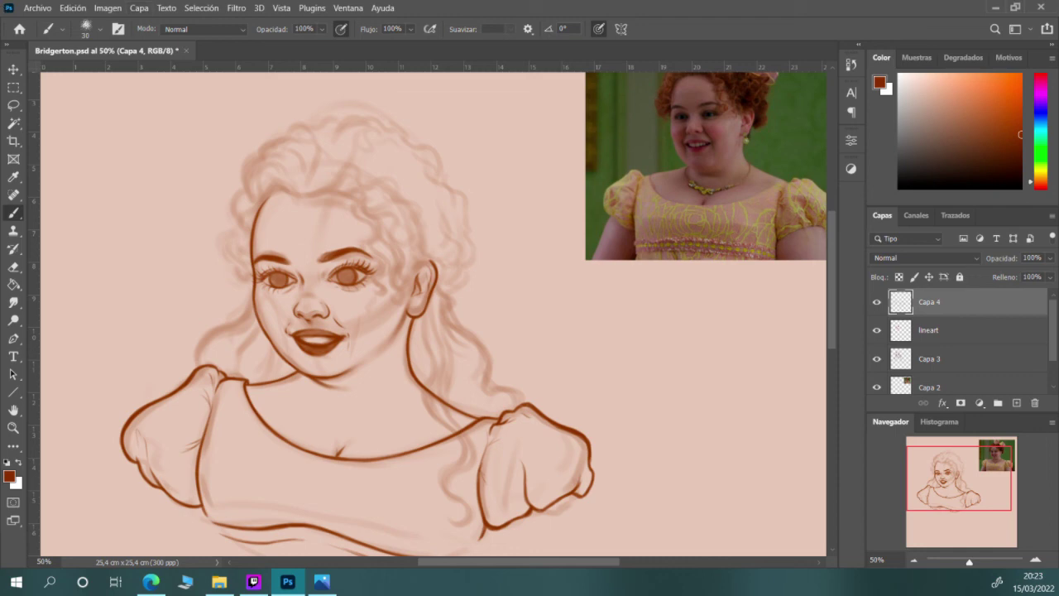
key(alt+Tab)
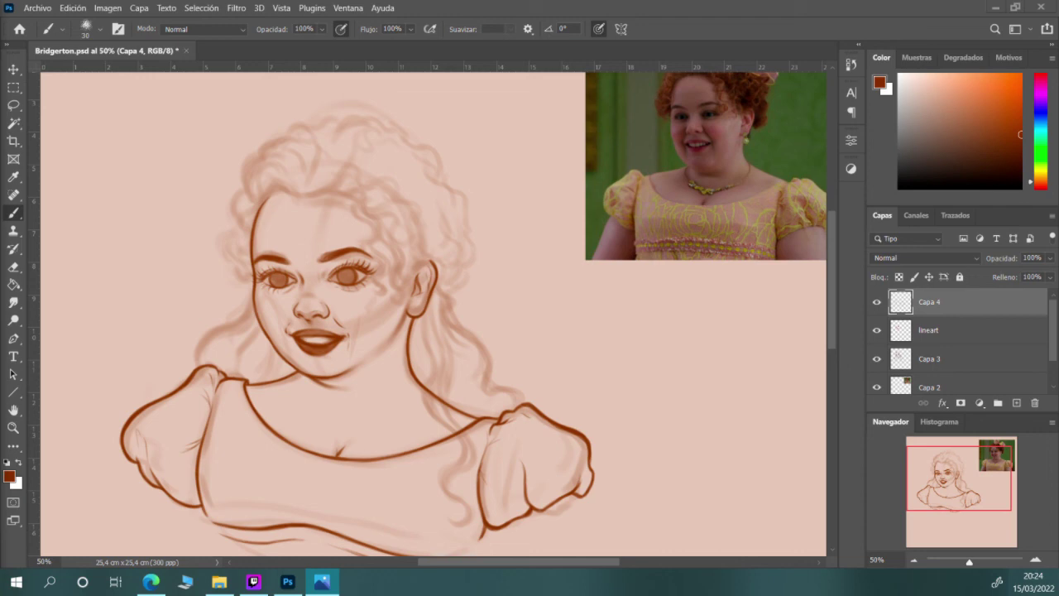
scroll(832, 223, down, 2)
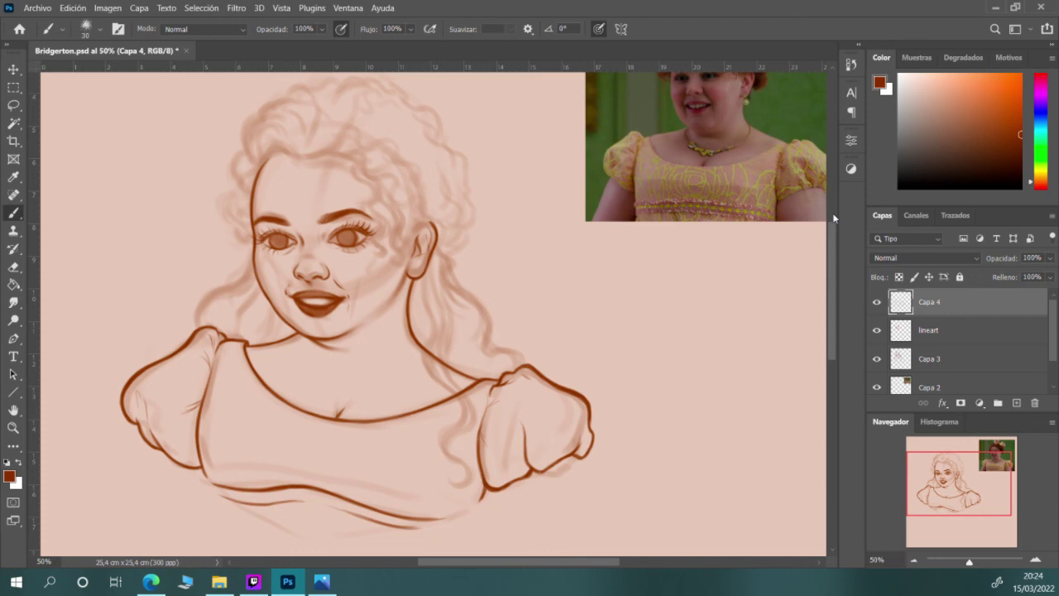
click(916, 560)
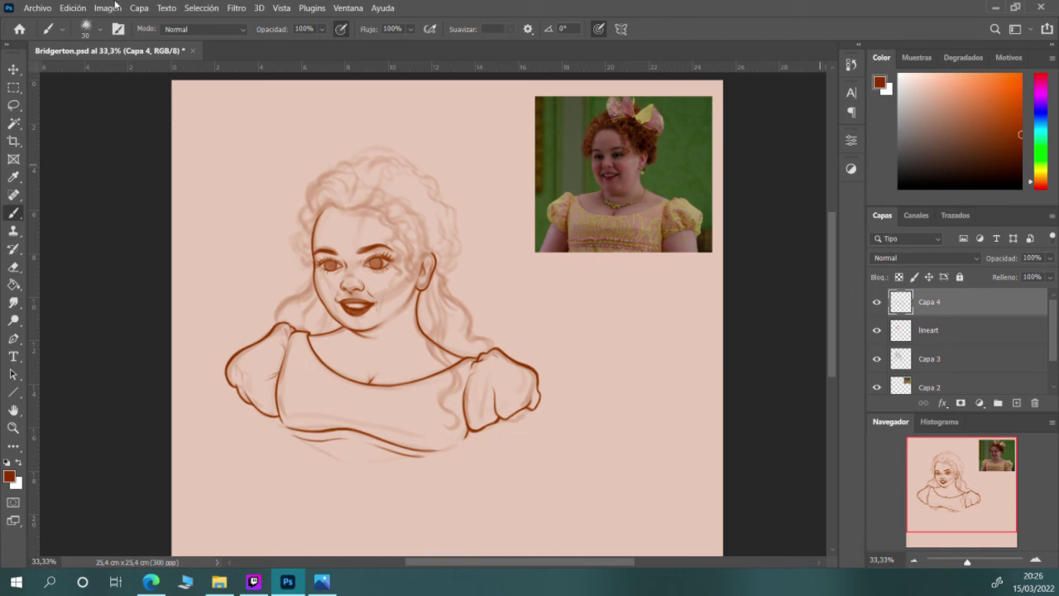
Save Bridgerton.psd with Archivo > Guardar
click(37, 7)
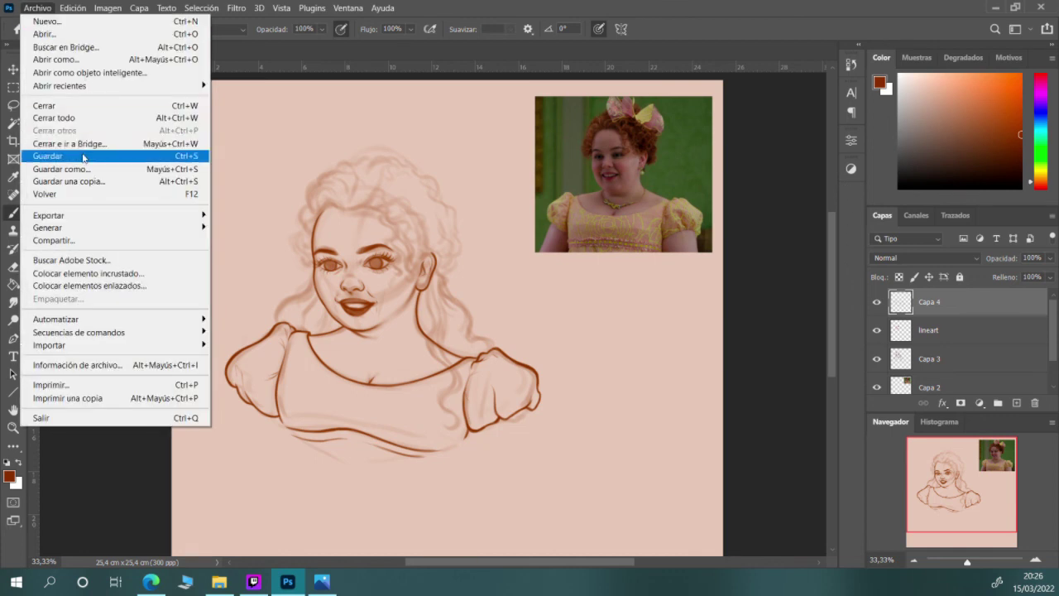
click(87, 155)
click(255, 582)
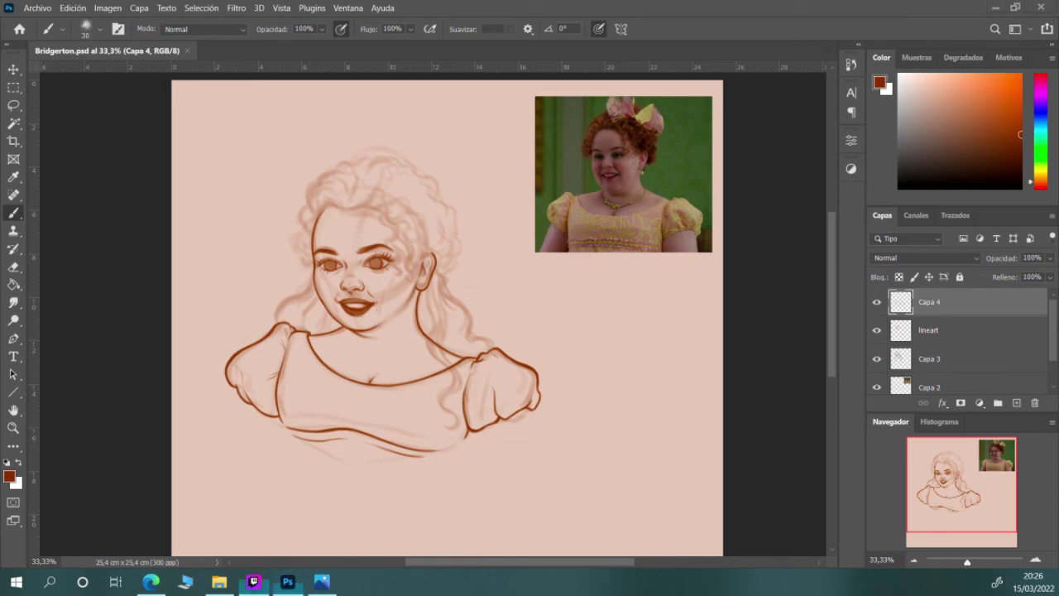